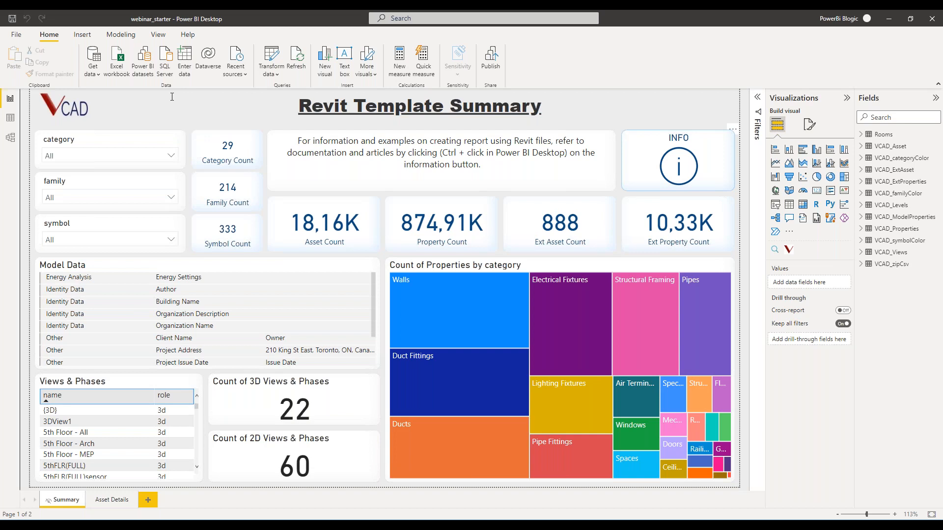
Review the table relationships in the data model and the contents of the Rooms table, and return to the report.
click(10, 137)
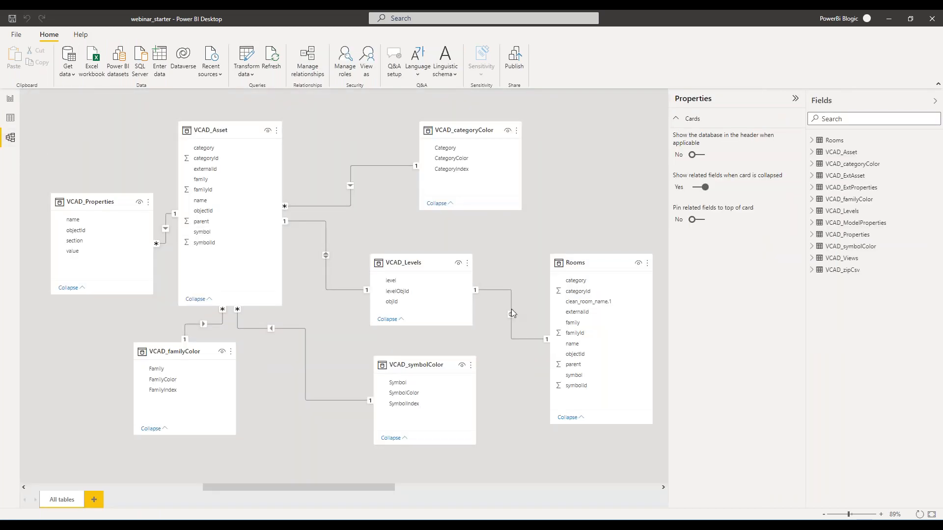
click(10, 118)
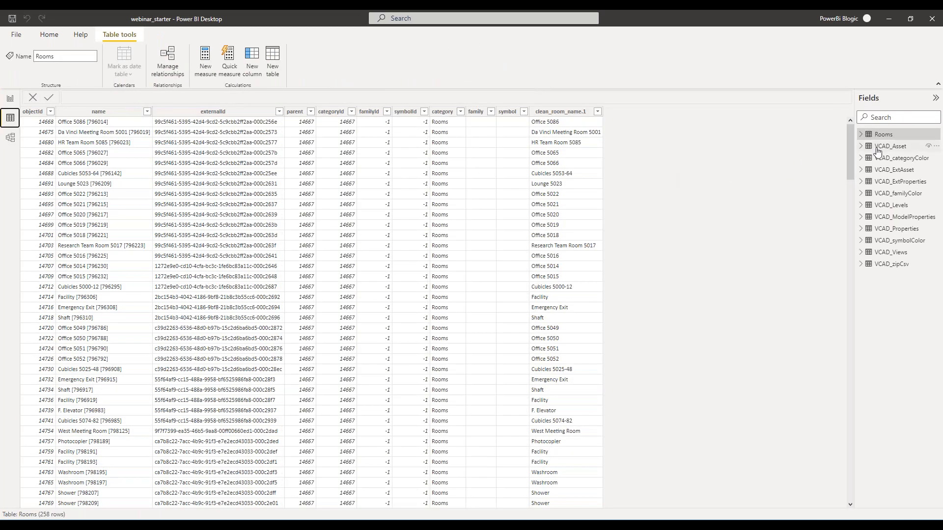
click(460, 114)
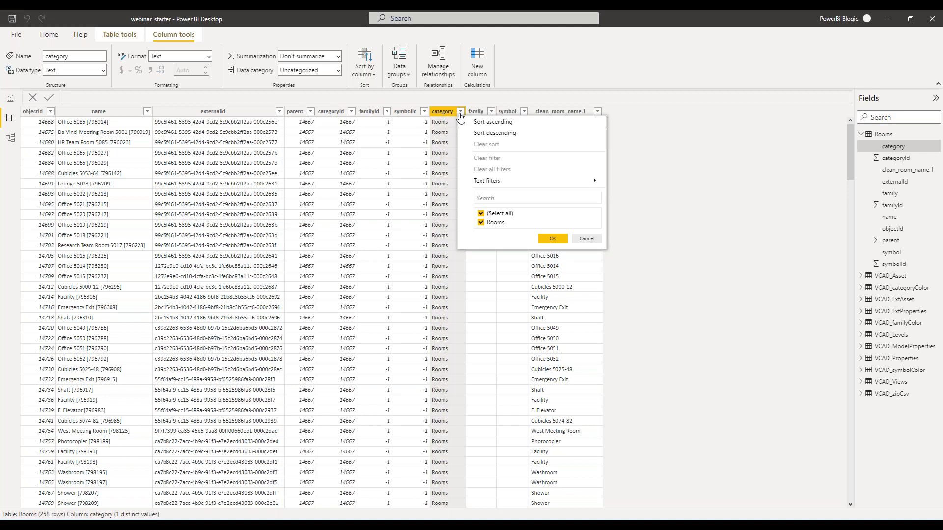
scroll(148, 211, down, 12)
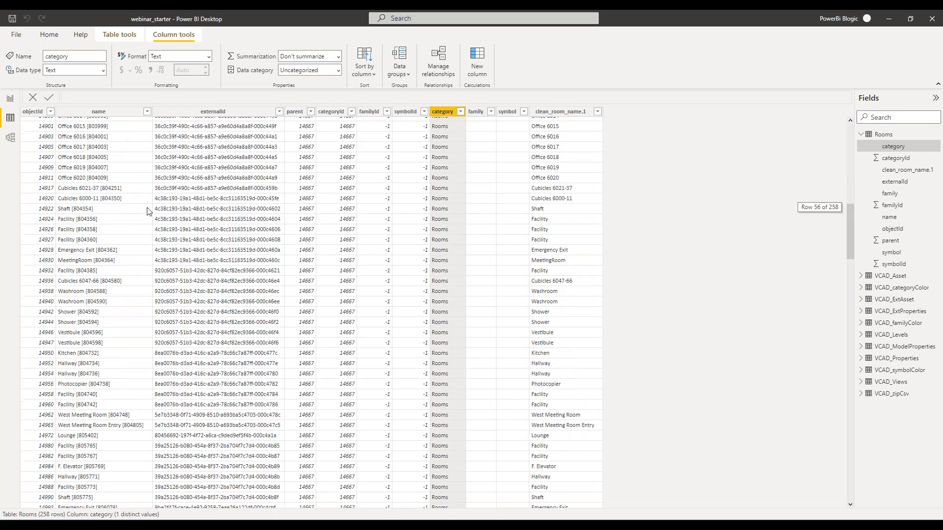
scroll(147, 212, up, 12)
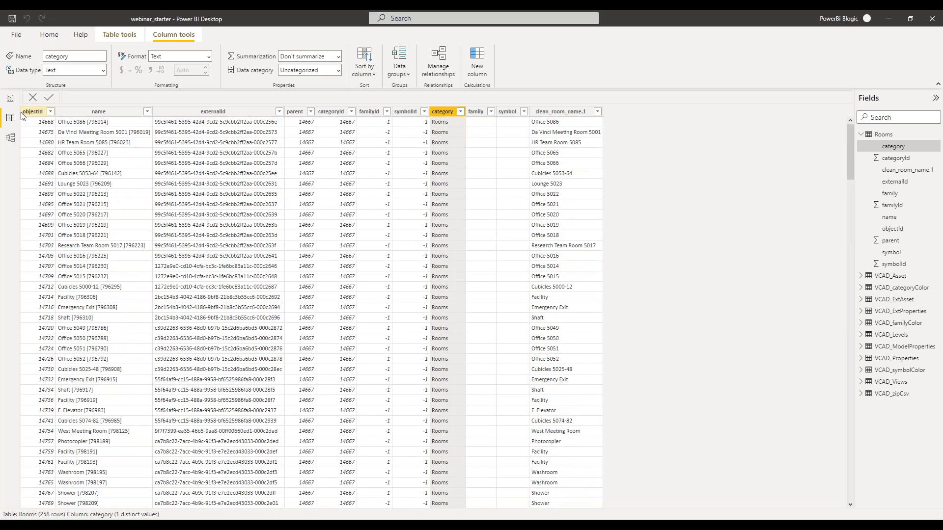
click(10, 98)
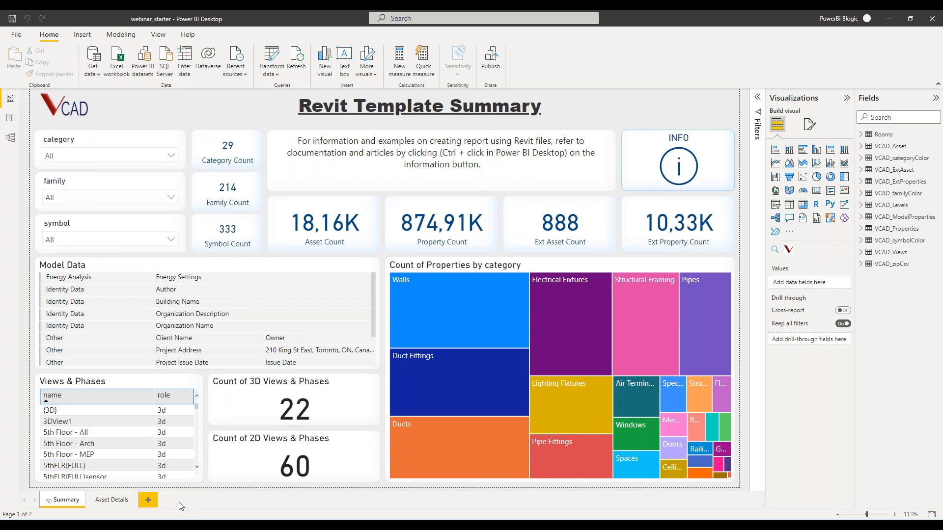
Duplicate the Asset Details page and rename the copy Temp.
click(117, 503)
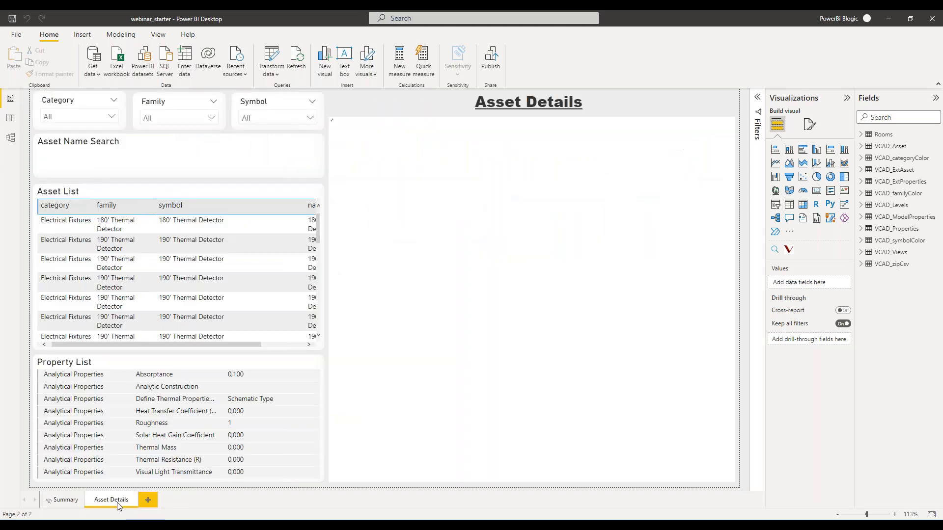
right_click(118, 506)
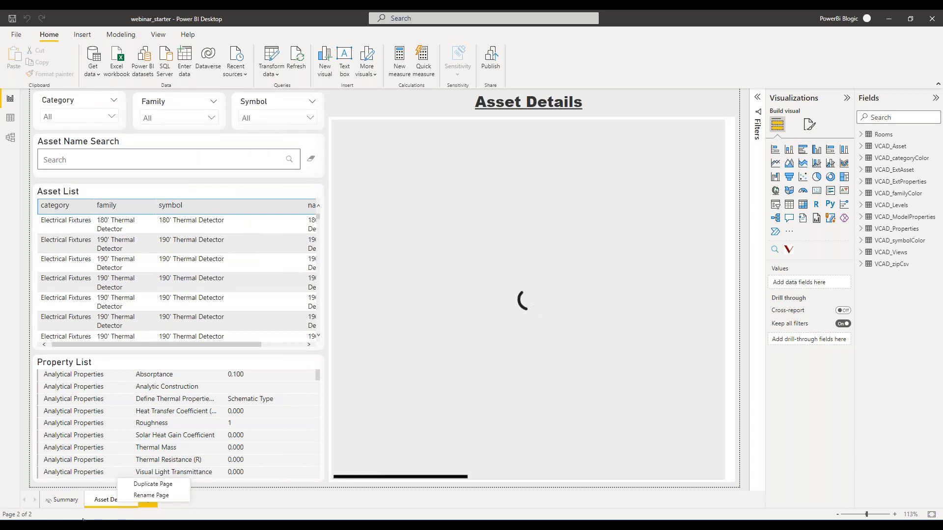
click(272, 503)
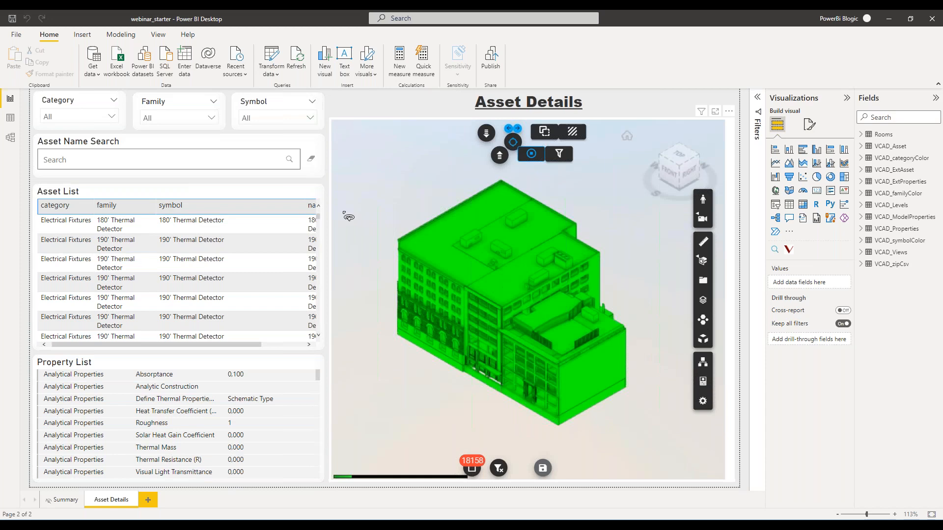
drag(484, 410, 614, 411)
right_click(111, 500)
click(144, 477)
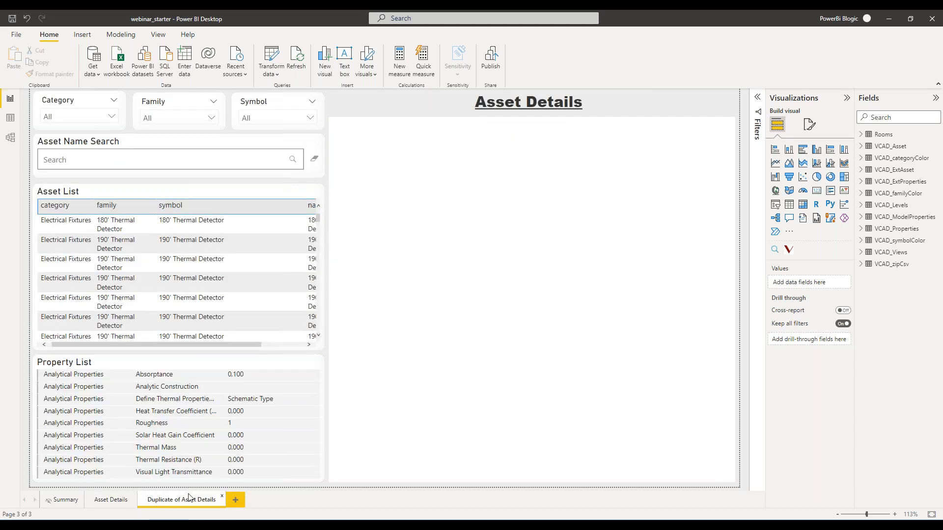
double_click(187, 500)
text(Temp)
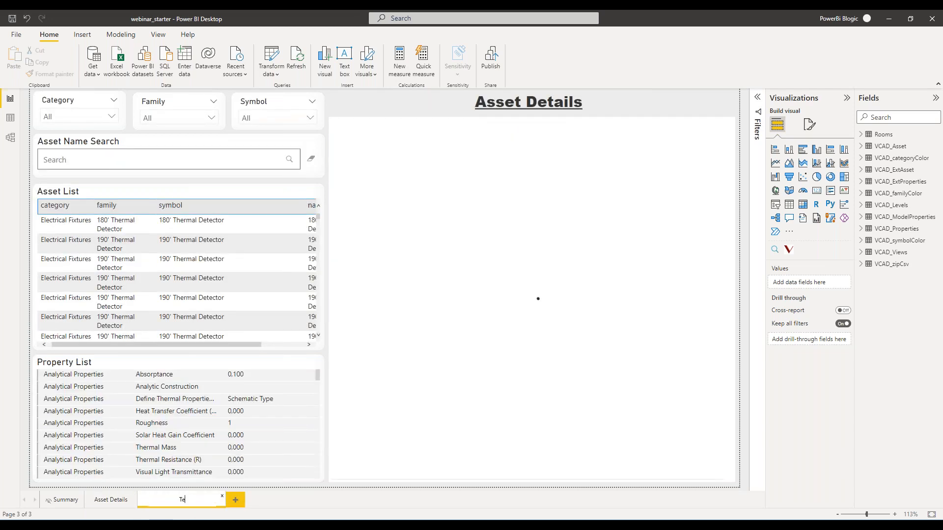
key(Return)
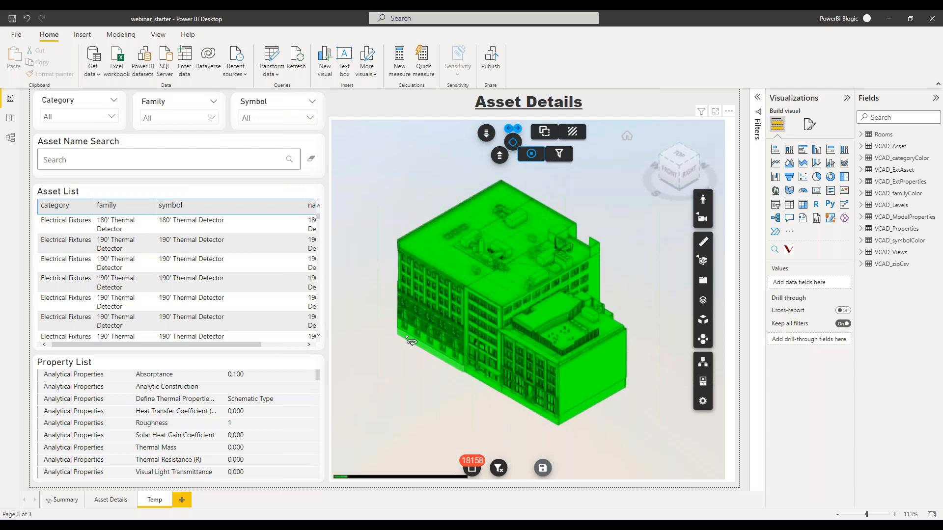
Search the Family slicer for "therm" and filter the page to Thermostat_NEW.
click(212, 122)
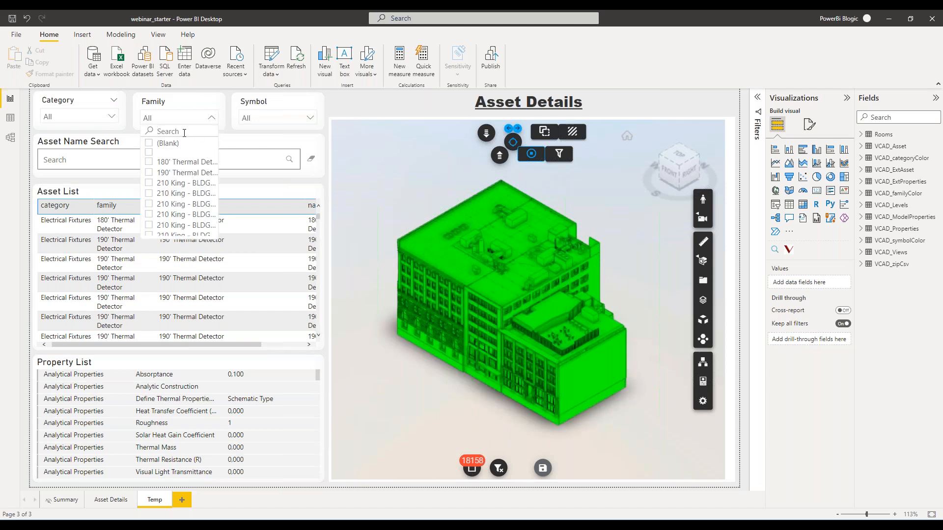
click(184, 132)
text(therm)
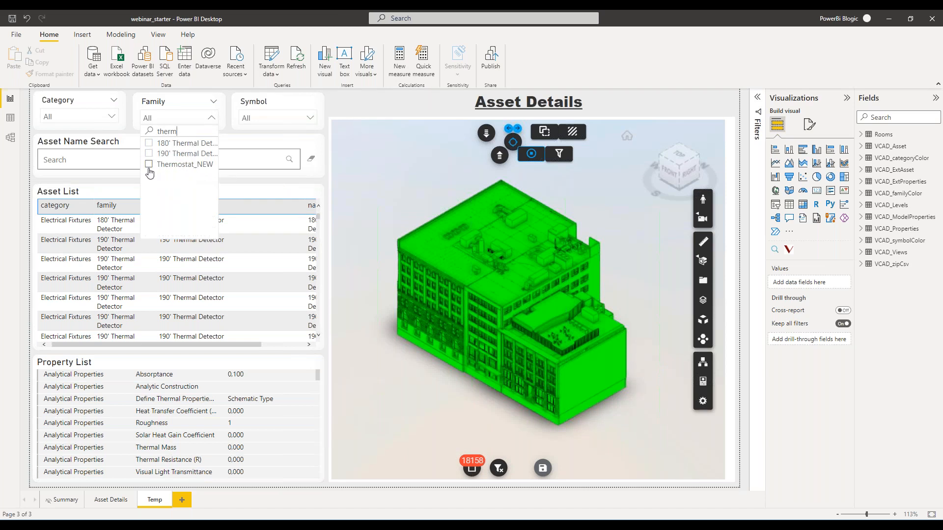
click(149, 169)
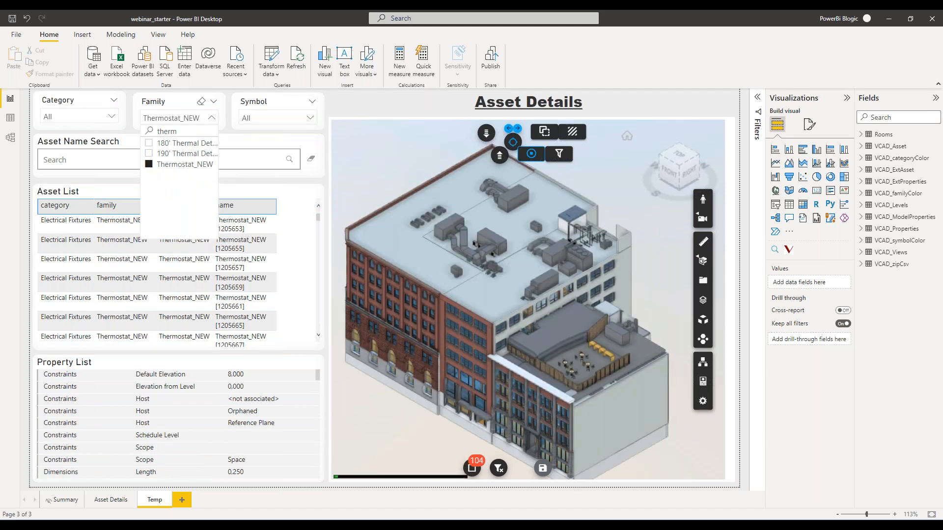
Make the unselected building elements transparent in the 3D viewer and focus on Thermostat_NEW [1205657] from the Asset List.
click(572, 132)
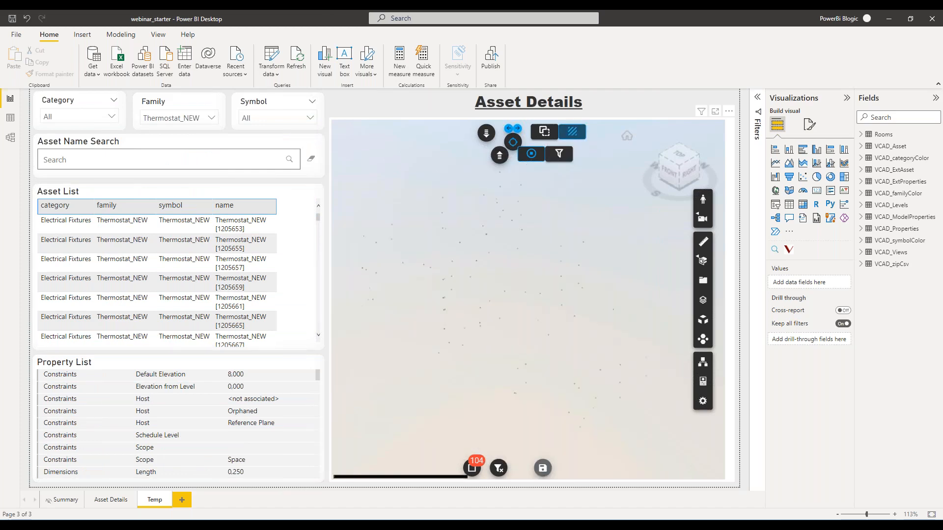
drag(474, 367, 467, 350)
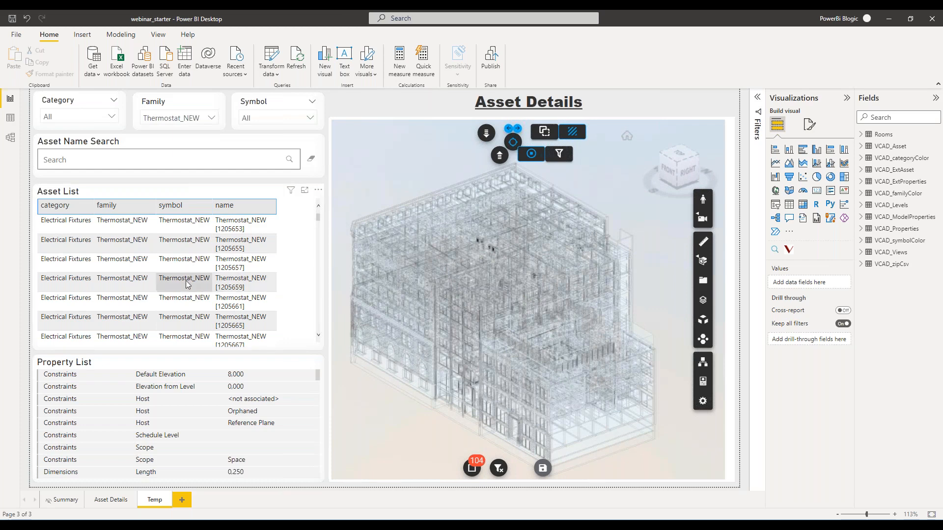
click(156, 267)
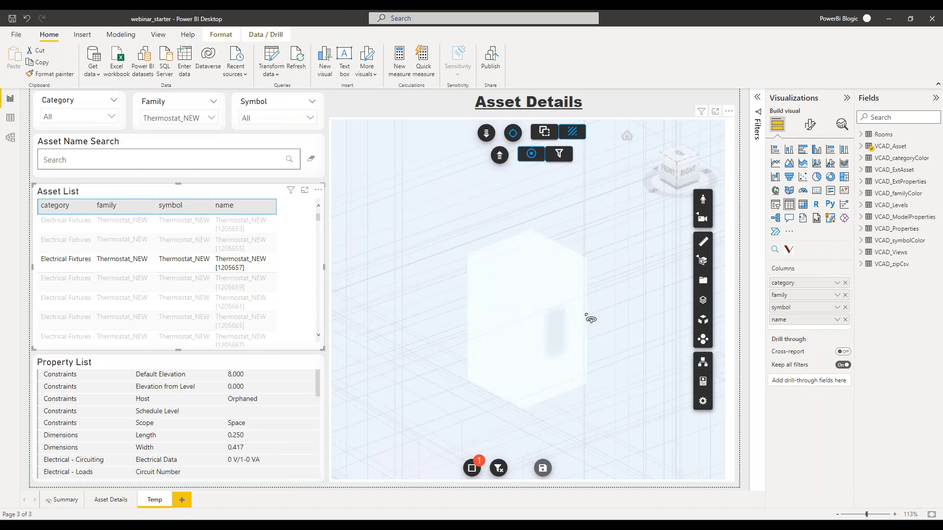
drag(549, 411, 506, 356)
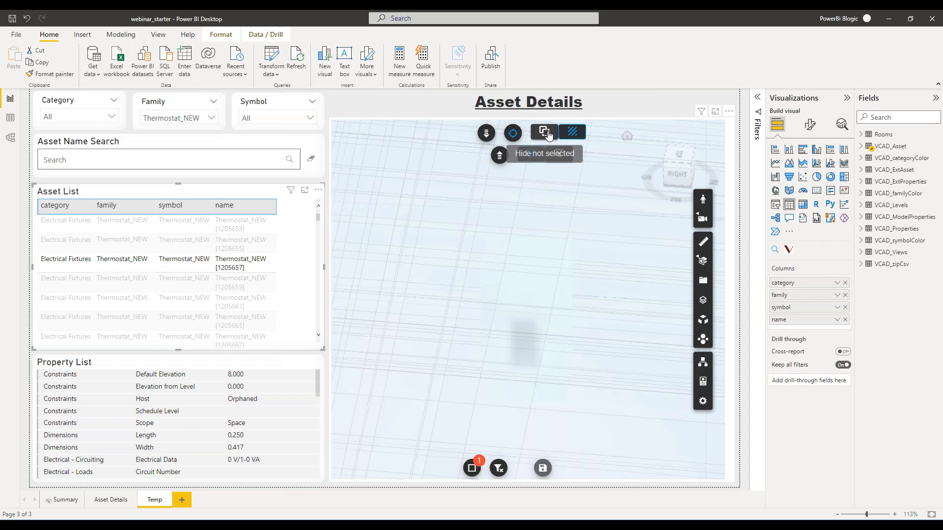
Hide all unselected elements to inspect the single thermostat and all thermostats, and show the full building again.
click(549, 135)
click(513, 136)
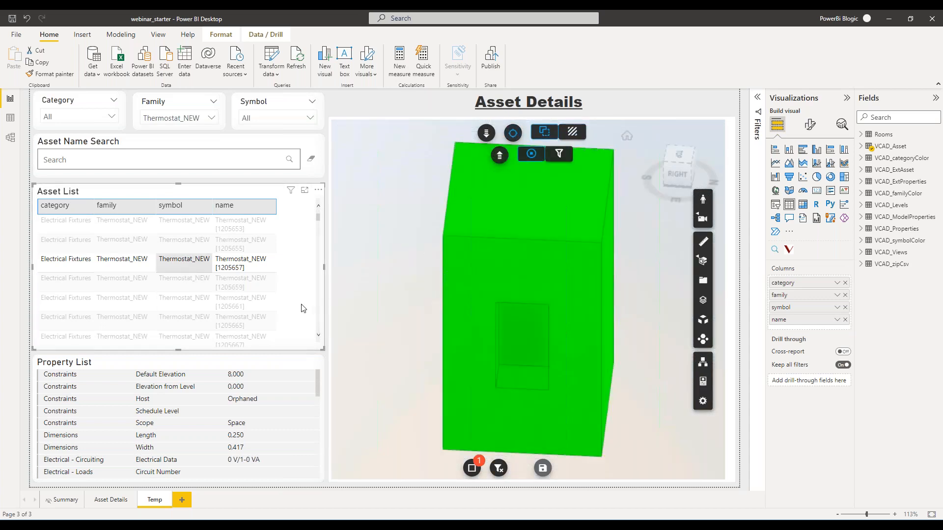
click(303, 308)
drag(494, 332, 544, 242)
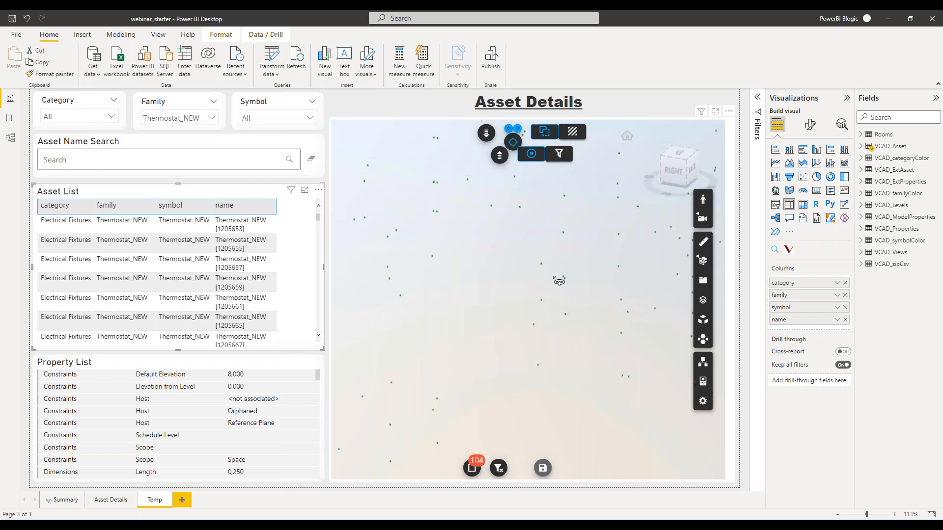
click(735, 124)
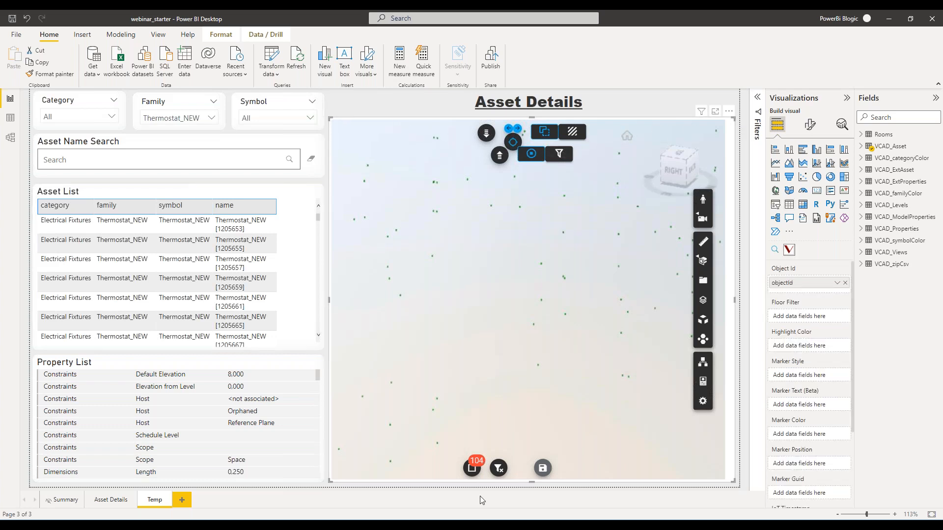
click(545, 131)
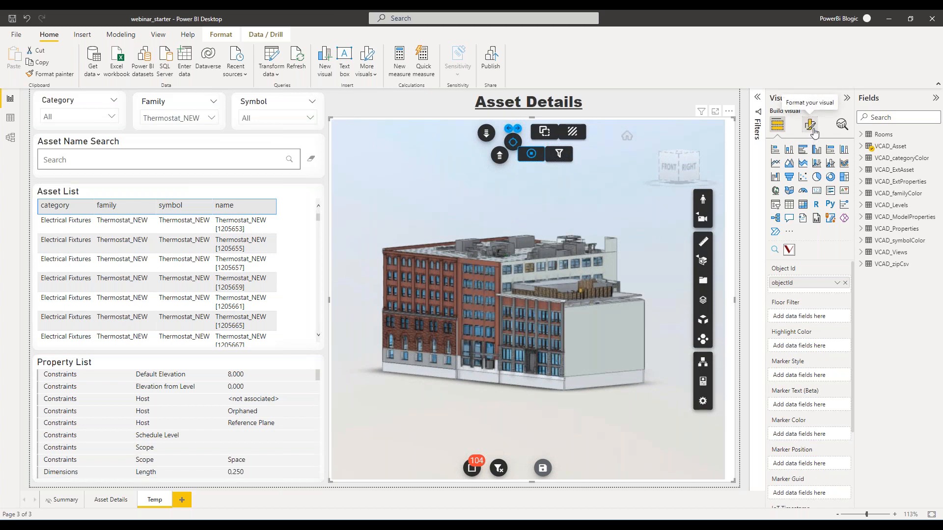
Enable the Marker option in the 3D viewer's visual formatting and expand its settings.
click(813, 132)
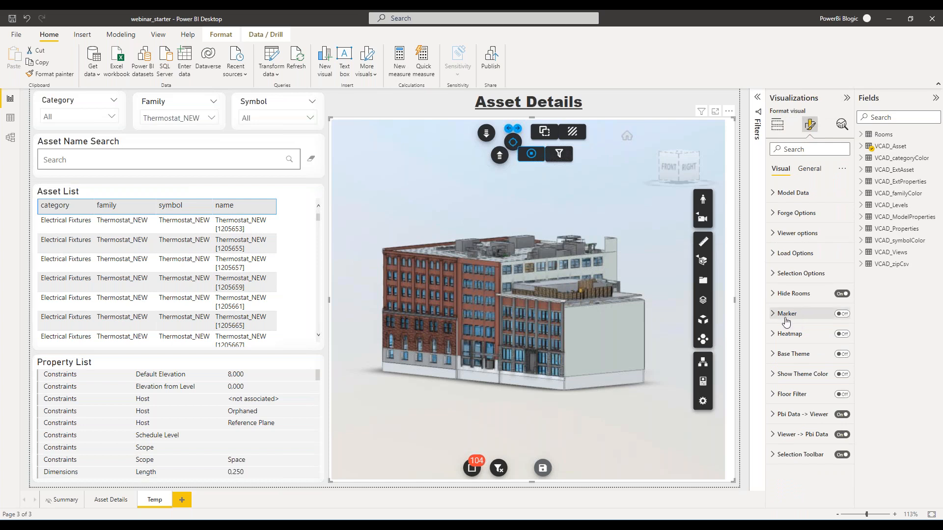
click(842, 314)
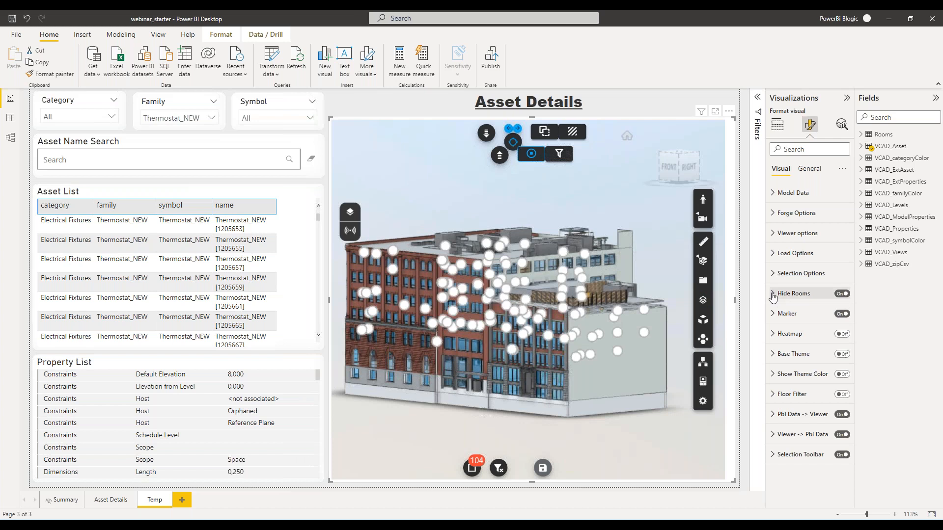
click(774, 295)
click(773, 295)
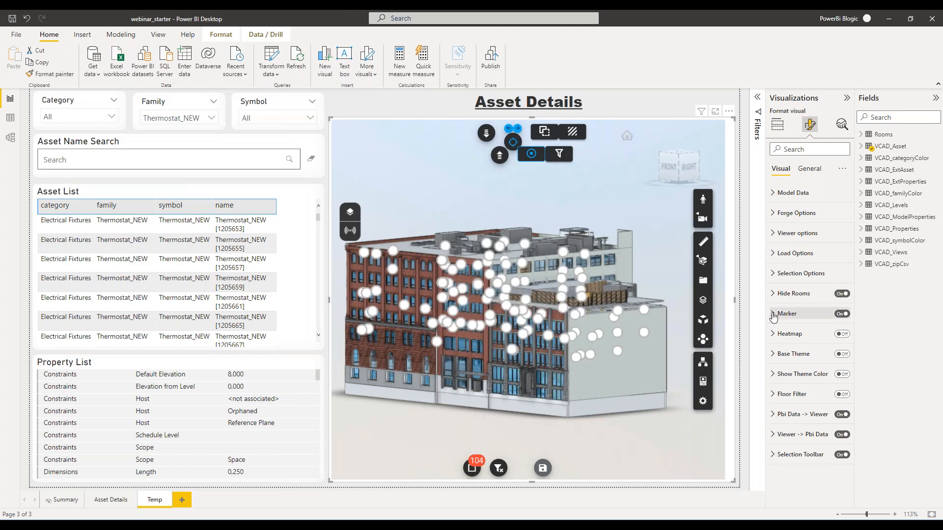
click(774, 314)
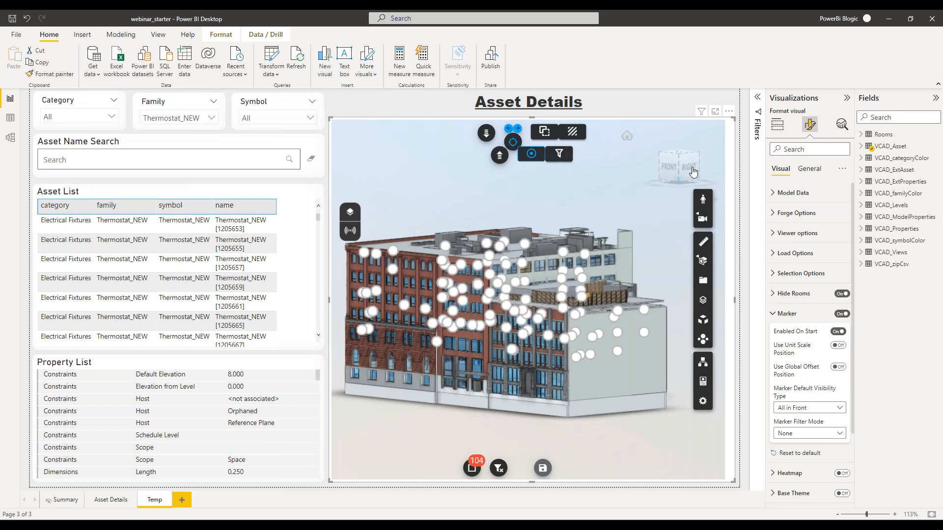
Delete the Asset Details title text box and extend the 3D viewer upward into the freed space.
click(739, 165)
click(735, 110)
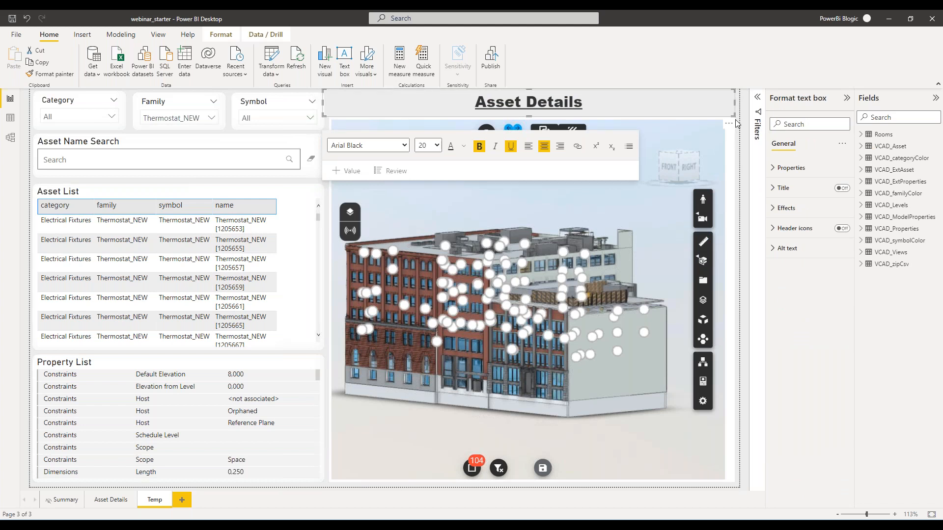
click(737, 121)
click(733, 111)
key(Delete)
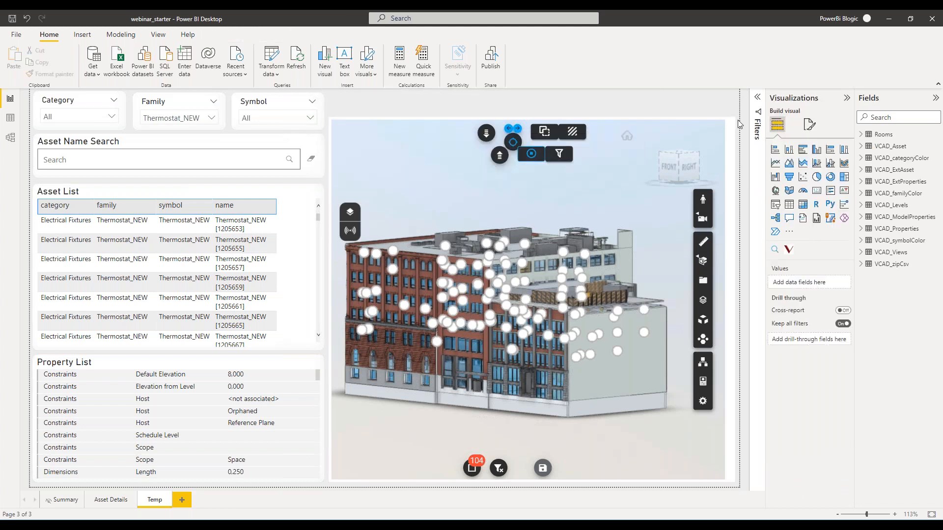
click(560, 120)
drag(529, 116, 528, 98)
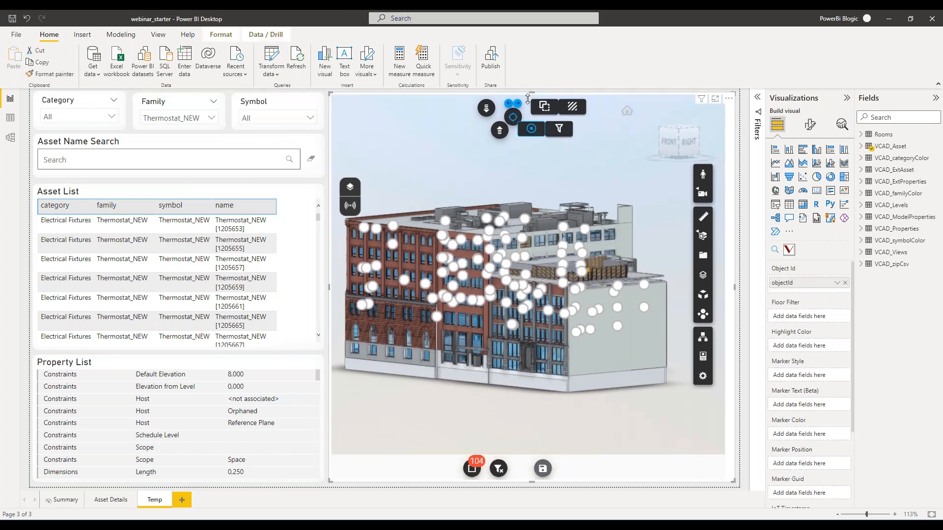
Reload the Temp page by switching to Summary and back, and examine the thermostat markers on the building.
click(69, 502)
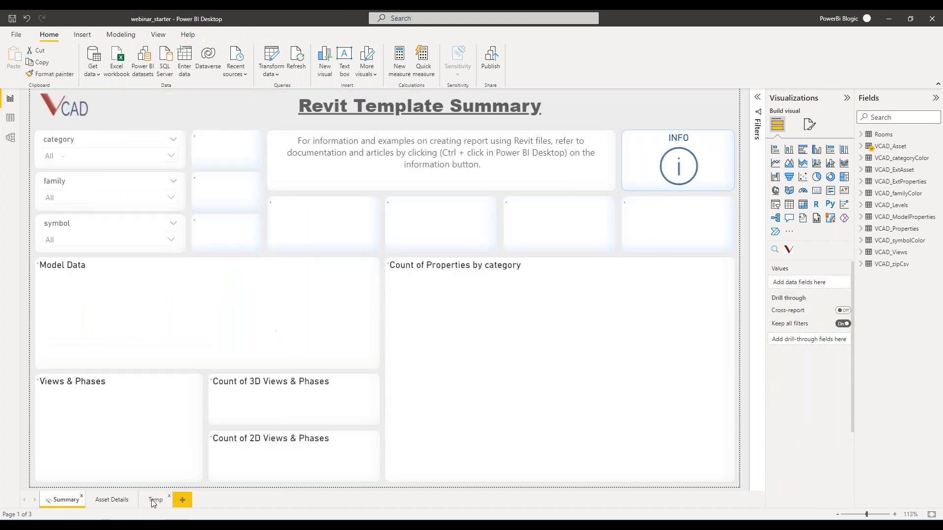
click(155, 500)
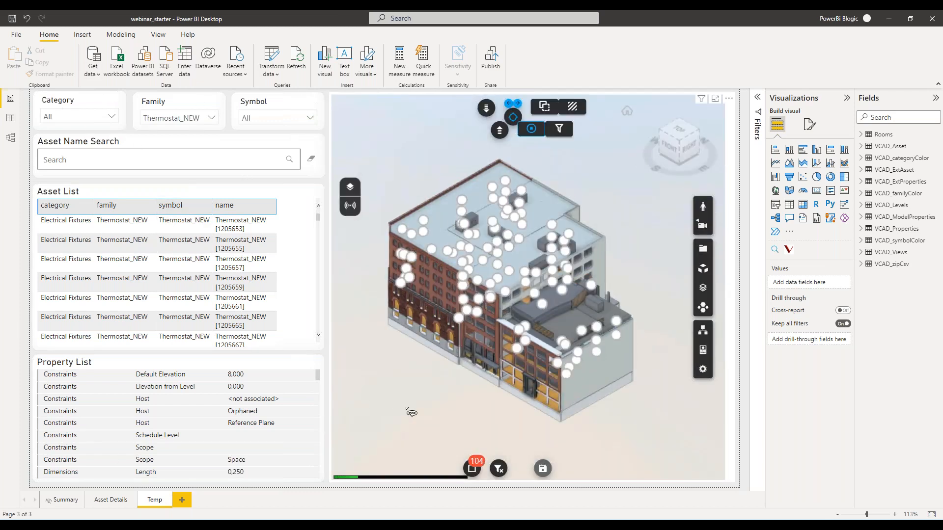
drag(435, 403, 547, 403)
scroll(482, 403, up, 5)
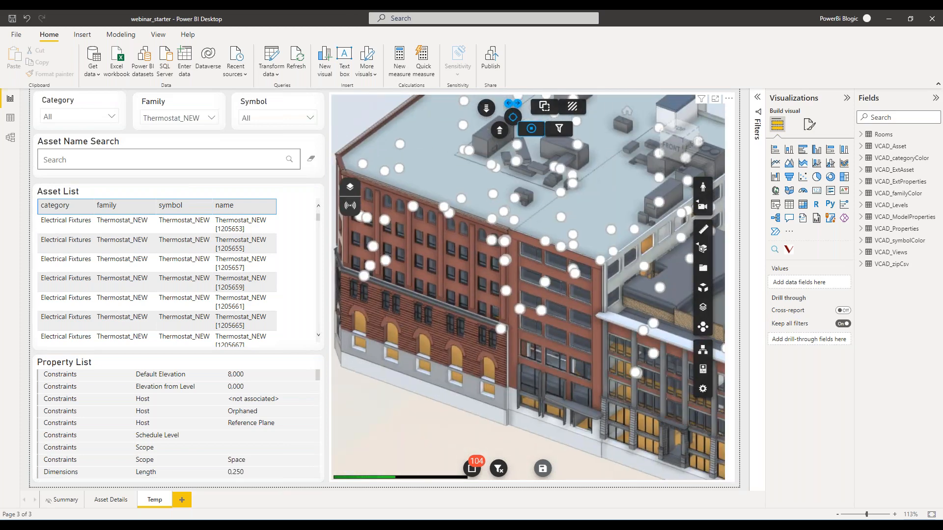
drag(470, 410, 446, 398)
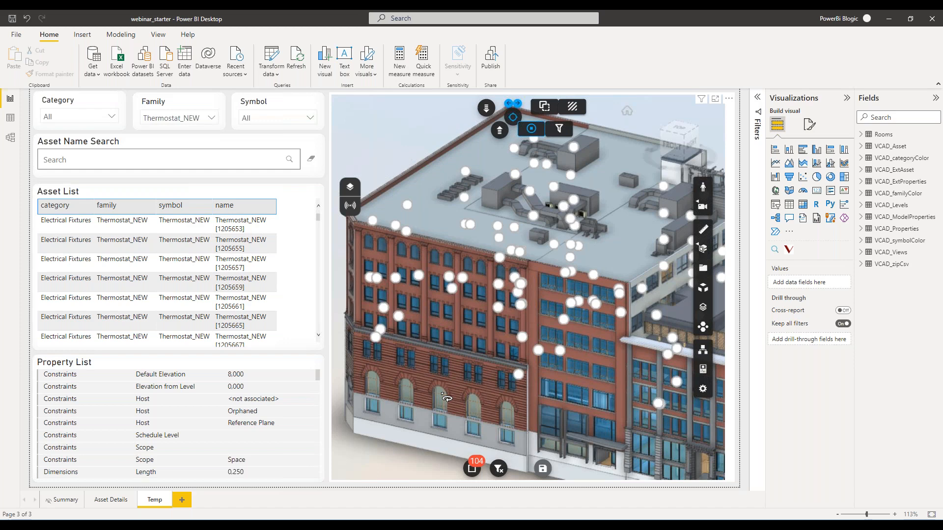
Add the name field from the VCAD_Asset table to the 3D viewer's Tooltips.
click(736, 129)
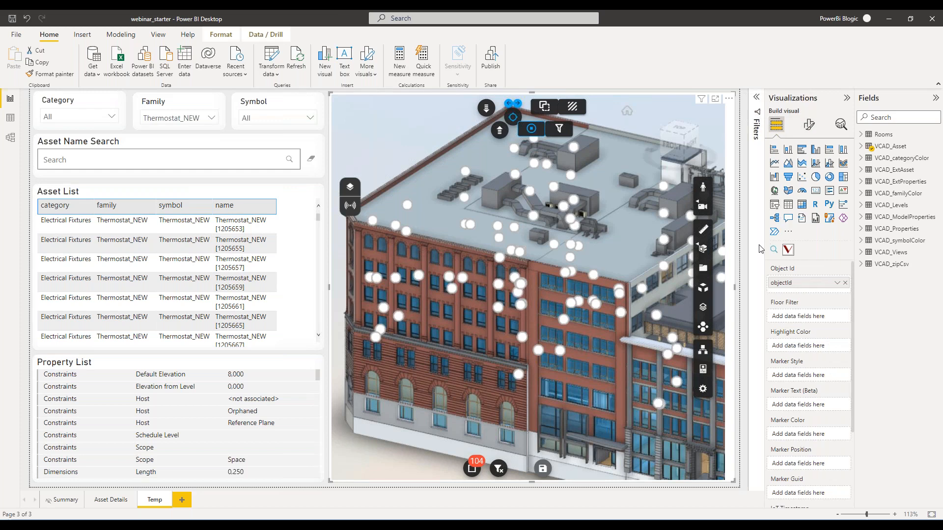
scroll(780, 374, down, 3)
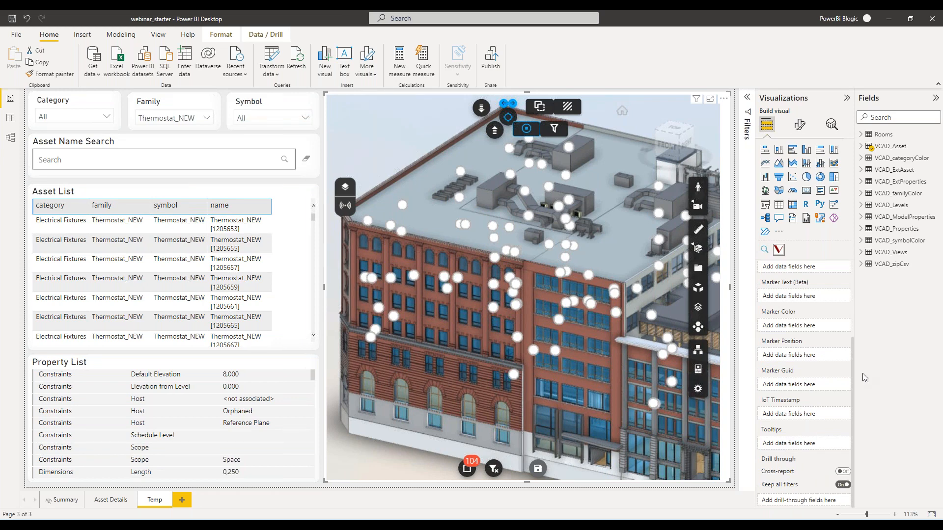
click(861, 148)
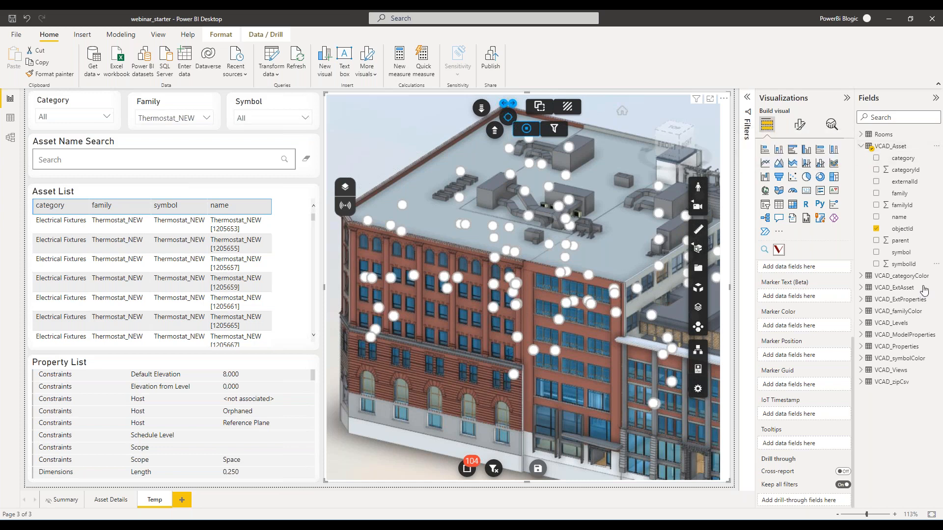
mouse_move(902, 217)
mouse_down()
mouse_move(803, 353)
mouse_move(800, 445)
mouse_up()
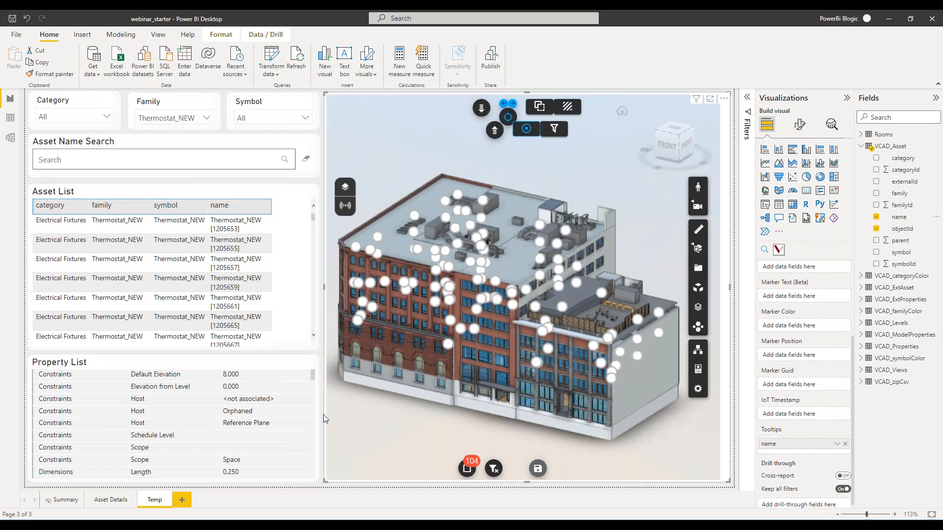
Examine the name tooltips on several thermostat markers along the building's brick facade, and view the whole building again.
scroll(373, 397, up, 6)
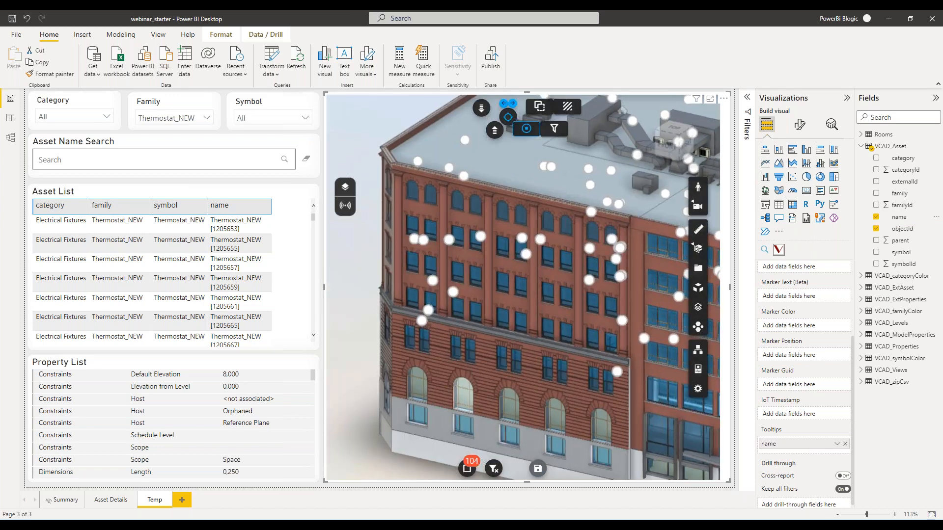
scroll(415, 307, up, 3)
mouse_move(415, 307)
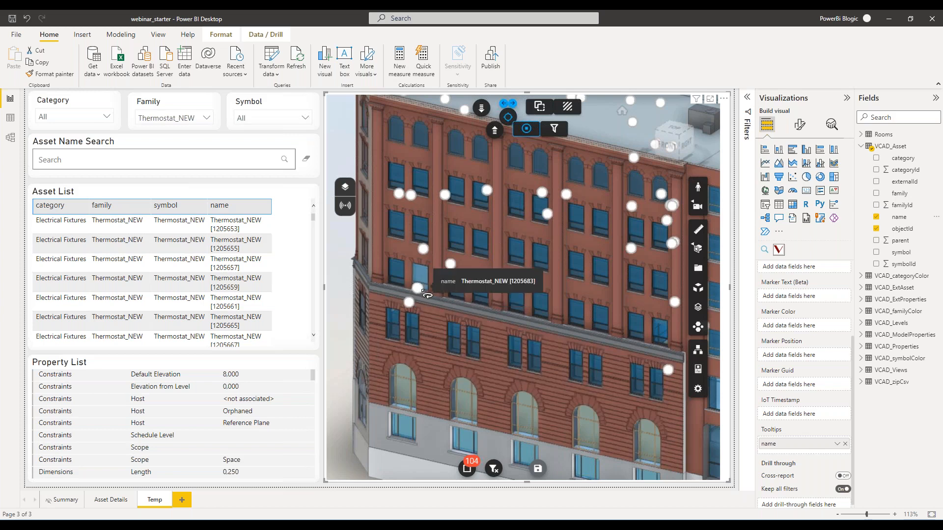
mouse_move(452, 266)
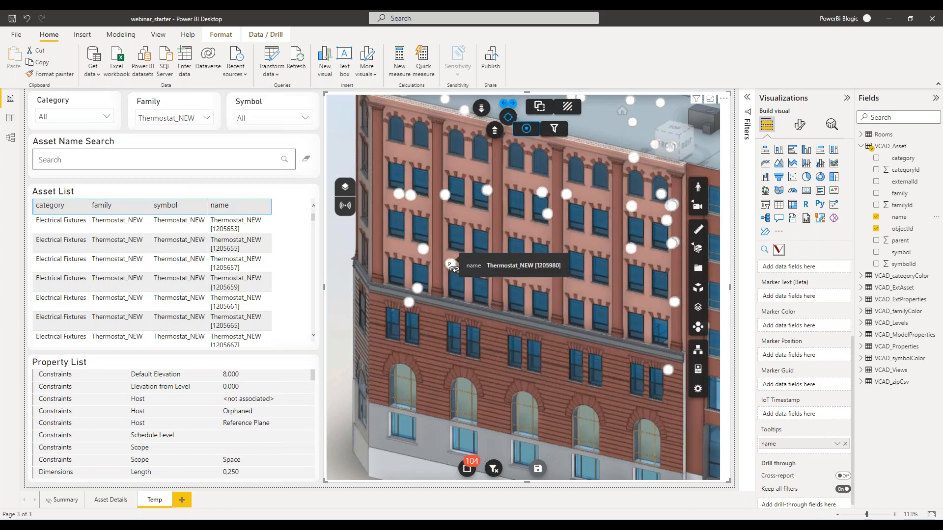
mouse_move(430, 254)
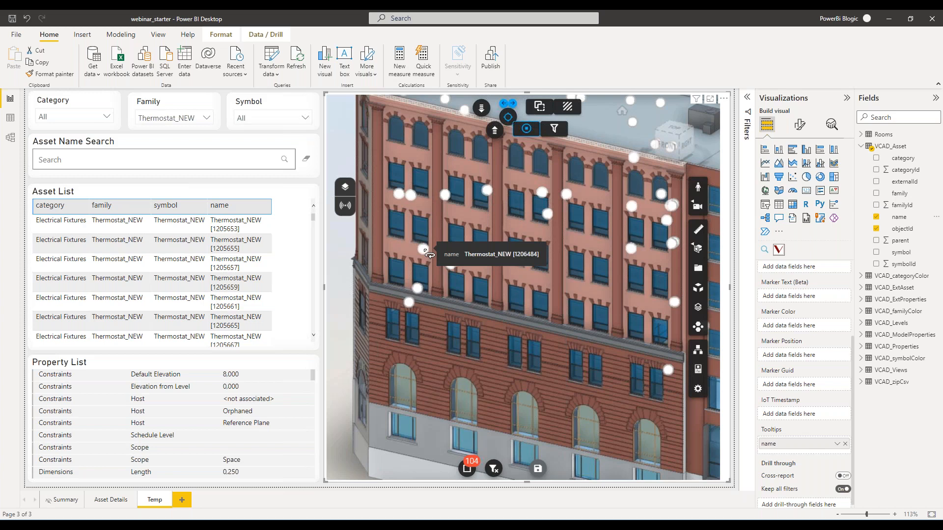
scroll(430, 254, down, 5)
drag(487, 376, 445, 407)
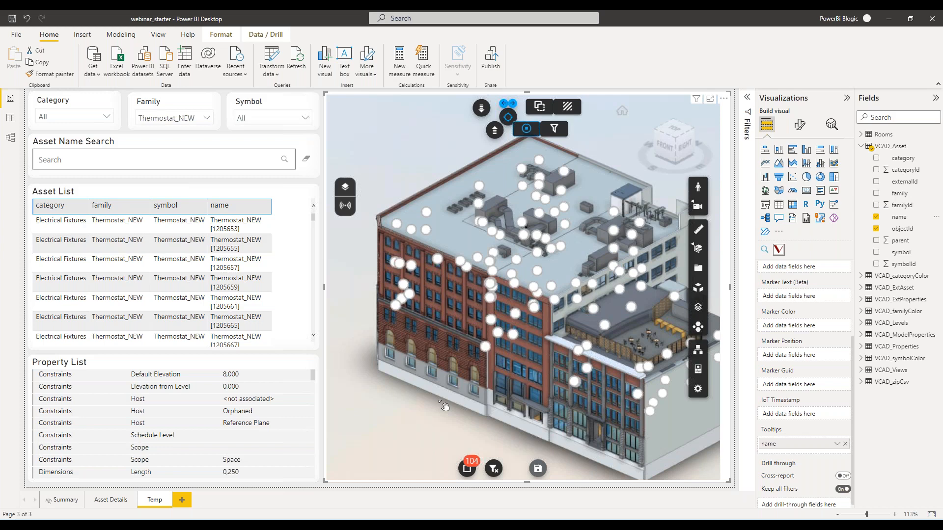
mouse_move(435, 359)
mouse_down()
mouse_move(418, 400)
mouse_move(425, 366)
mouse_up()
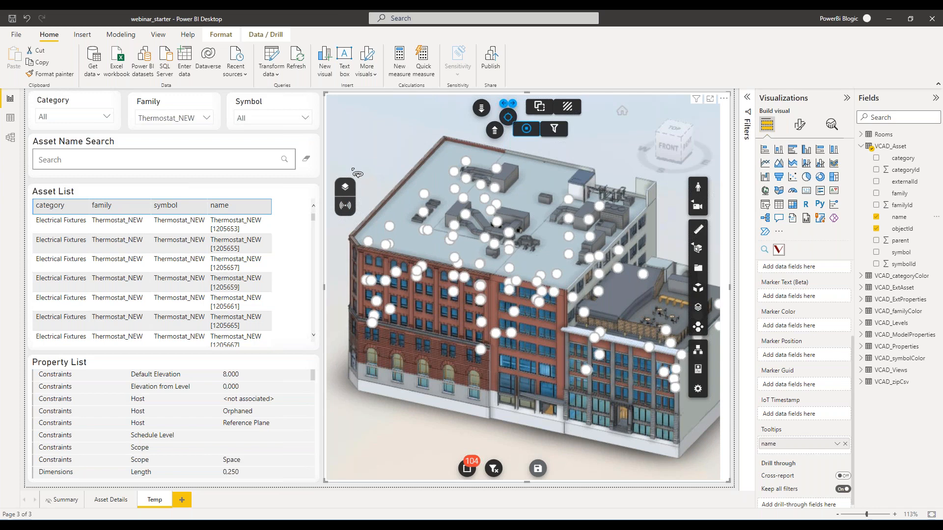
Turn the Sensors markers off and back on in the 3D viewer.
click(347, 209)
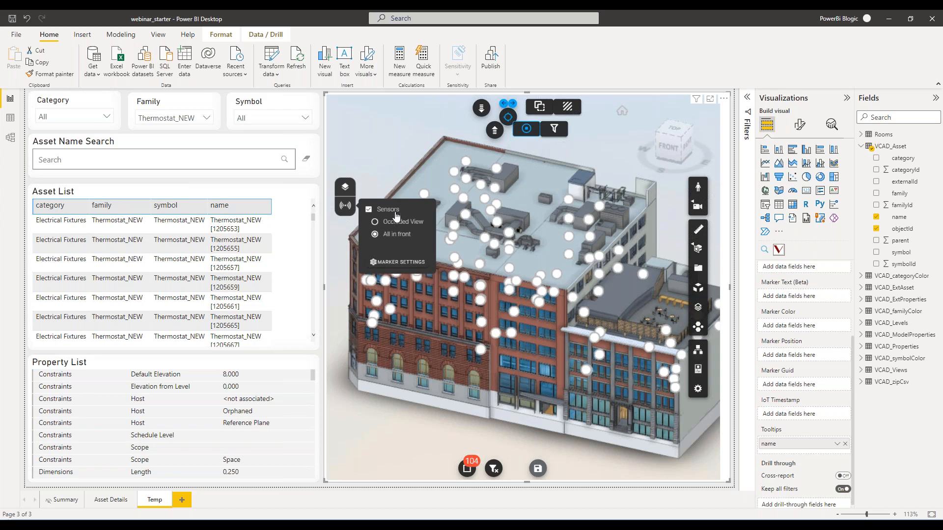
click(369, 210)
click(369, 210)
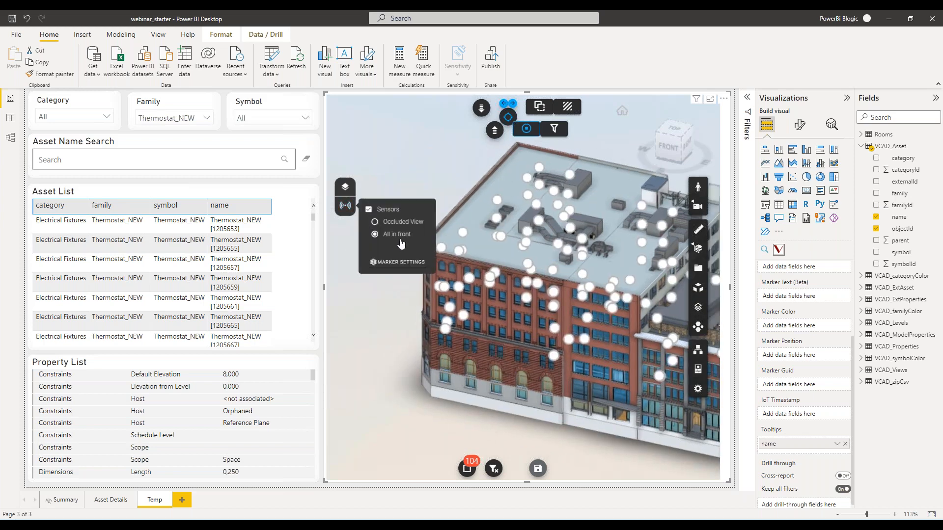
Switch the sensor markers to Occluded View, inspect the facade up close, and return them to All in front.
click(374, 222)
scroll(511, 326, up, 5)
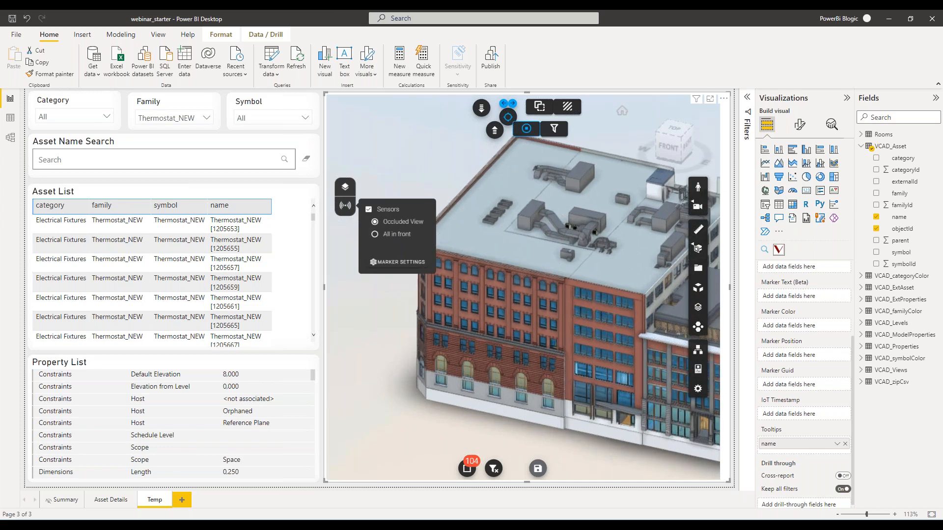
drag(434, 343, 489, 313)
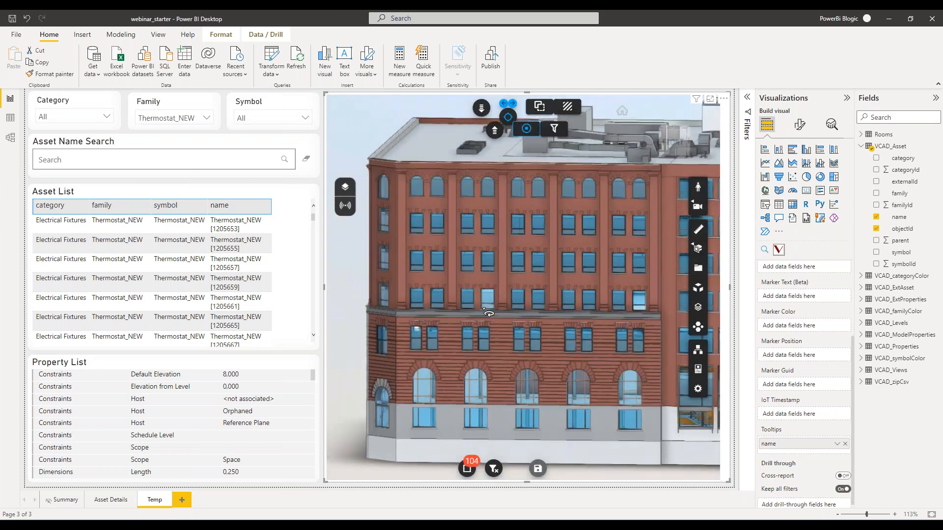
drag(479, 321, 461, 244)
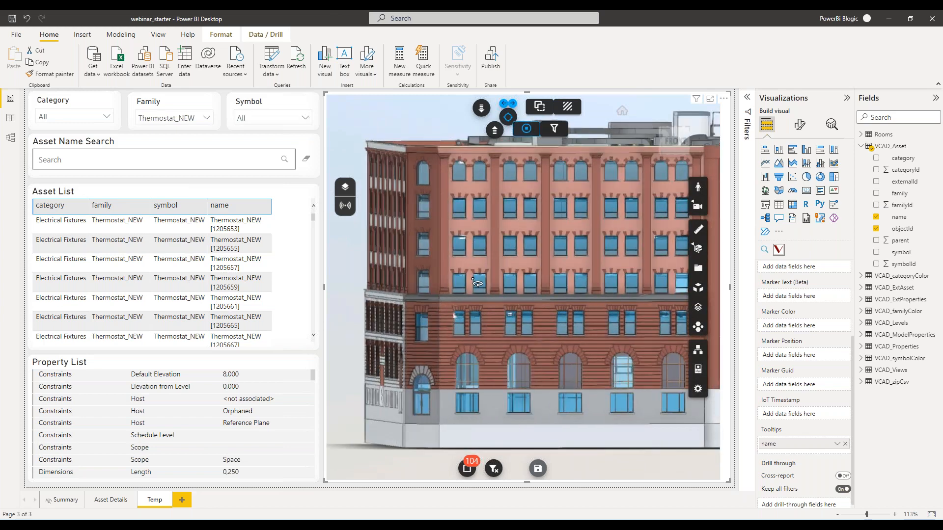
click(346, 205)
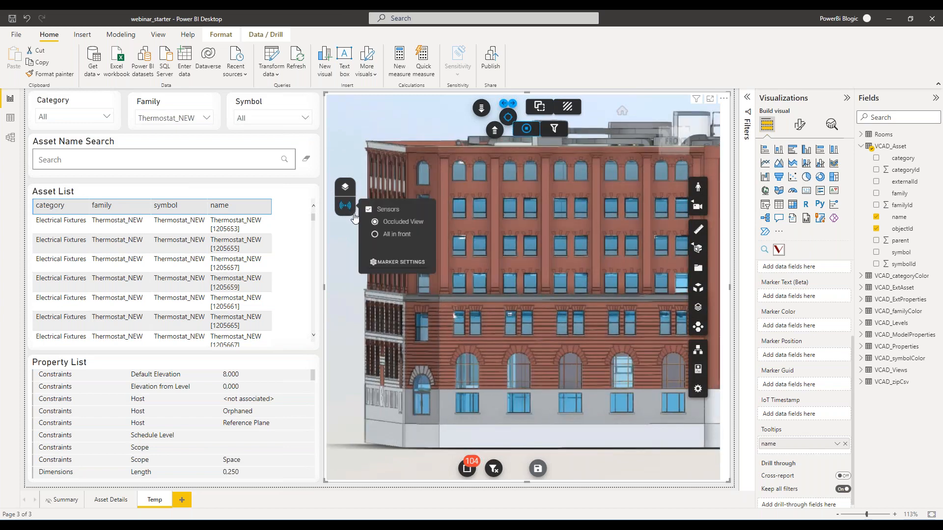
click(376, 234)
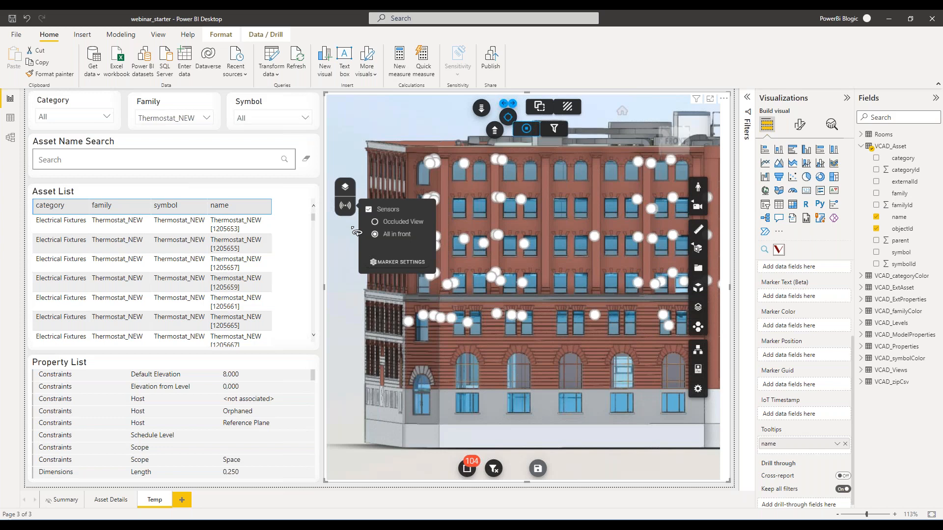
Delete the Humidity and CO₂ types from the marker settings.
click(393, 262)
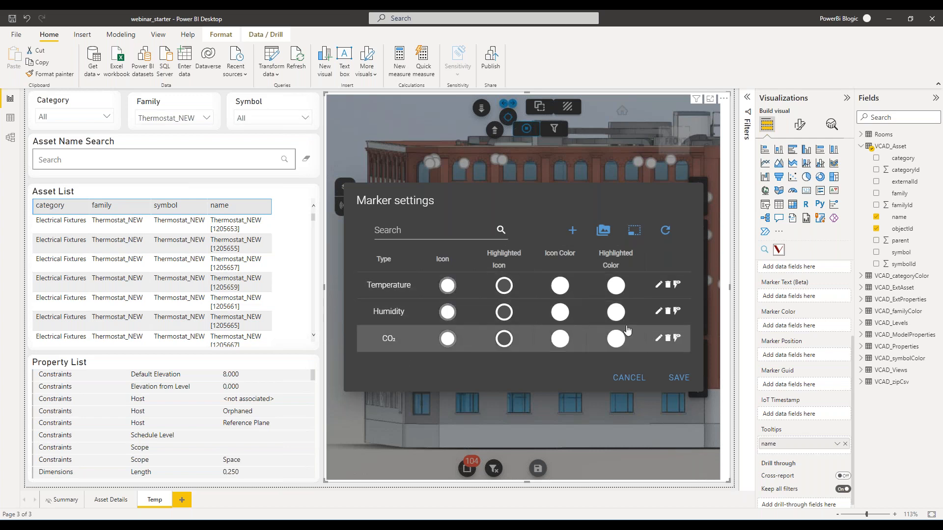
click(668, 312)
click(540, 301)
click(669, 325)
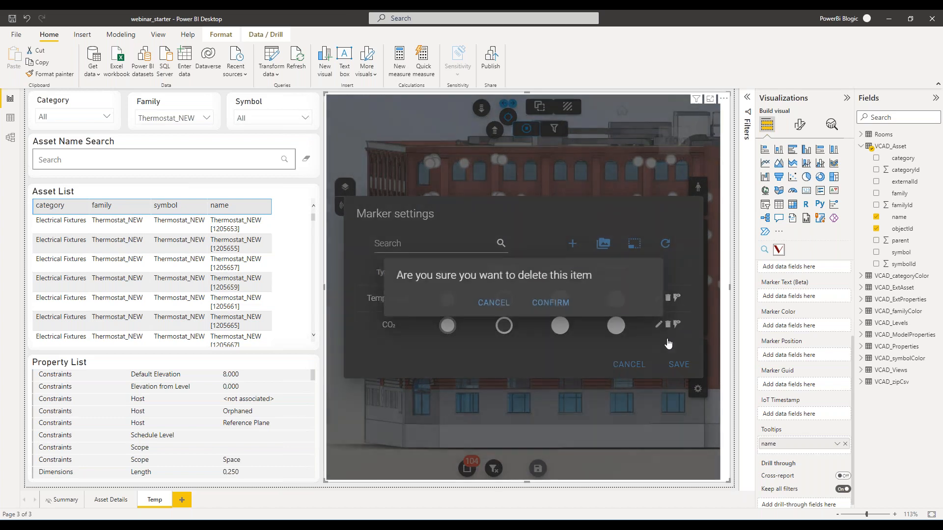
click(540, 303)
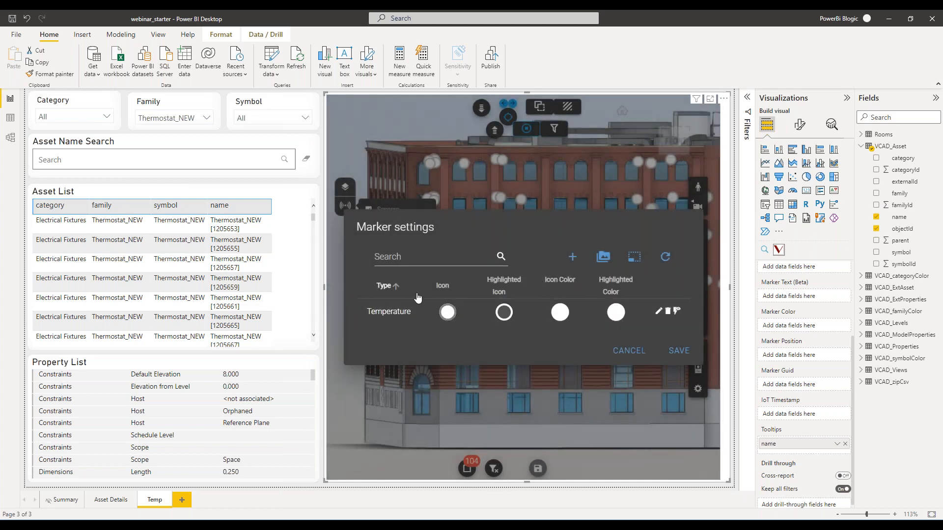
Review the sprite images available for the Temperature marker type and keep its existing configuration.
click(661, 313)
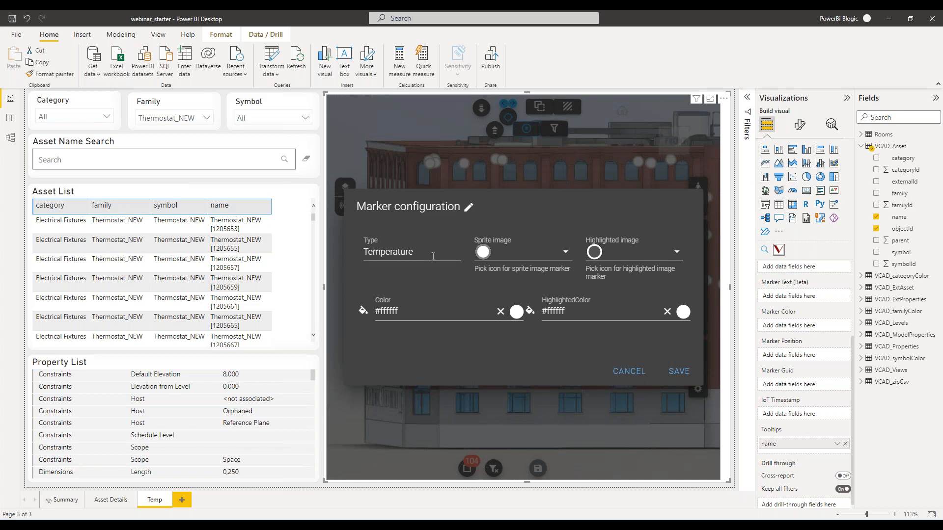
click(511, 253)
click(511, 293)
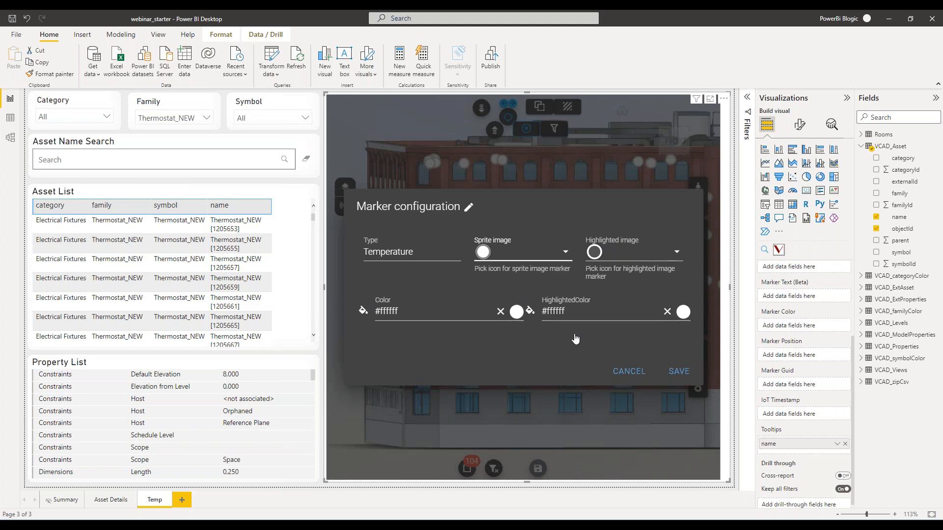
click(678, 376)
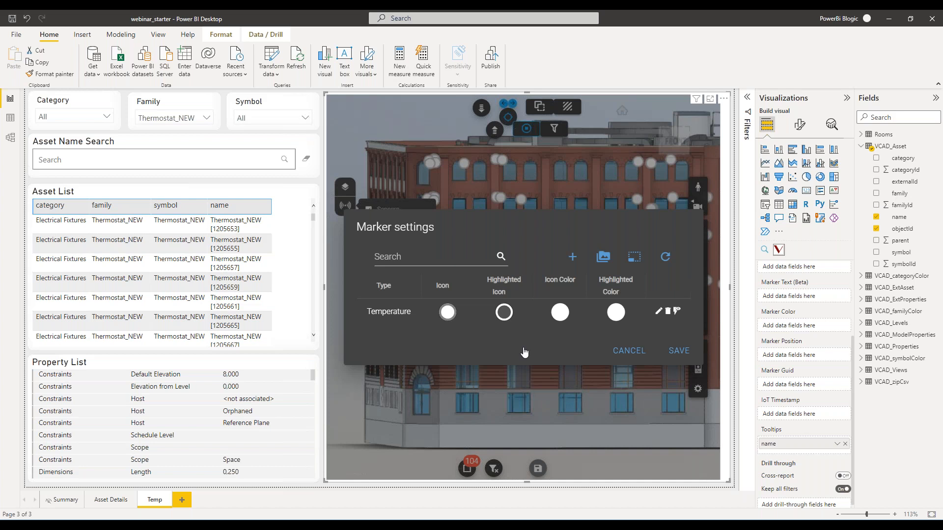
Start a new marker image entry named temp in the marker image library.
click(608, 264)
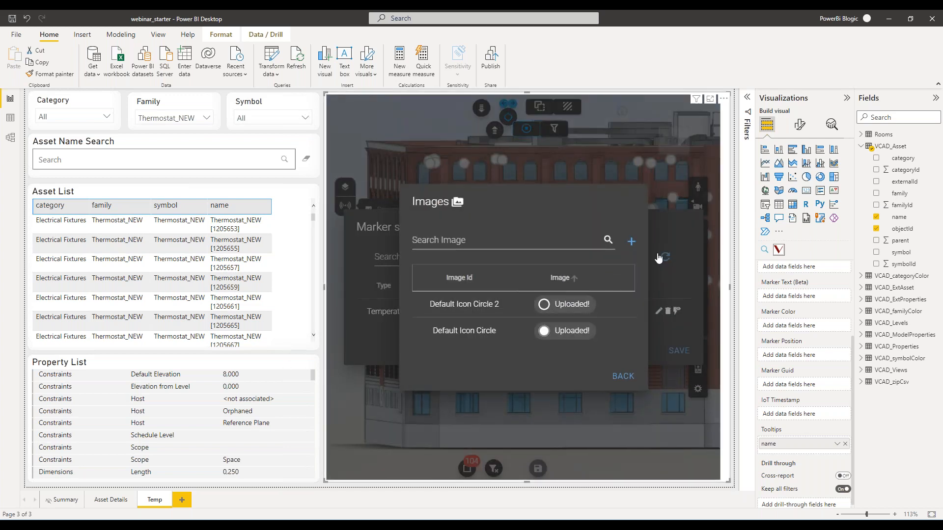
click(630, 242)
click(491, 269)
text(temp)
Upload thermometer.svg as the image for the temp entry, save it, and return to the marker settings.
click(501, 310)
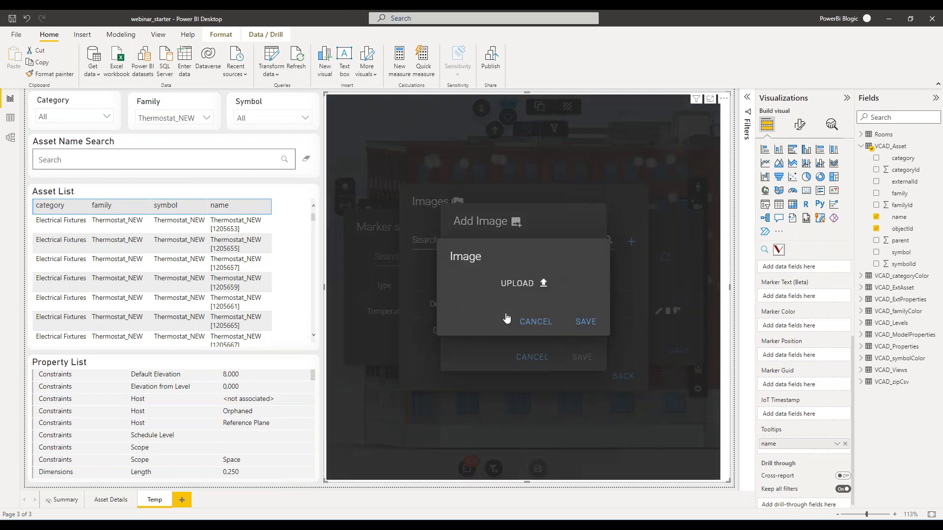
click(524, 285)
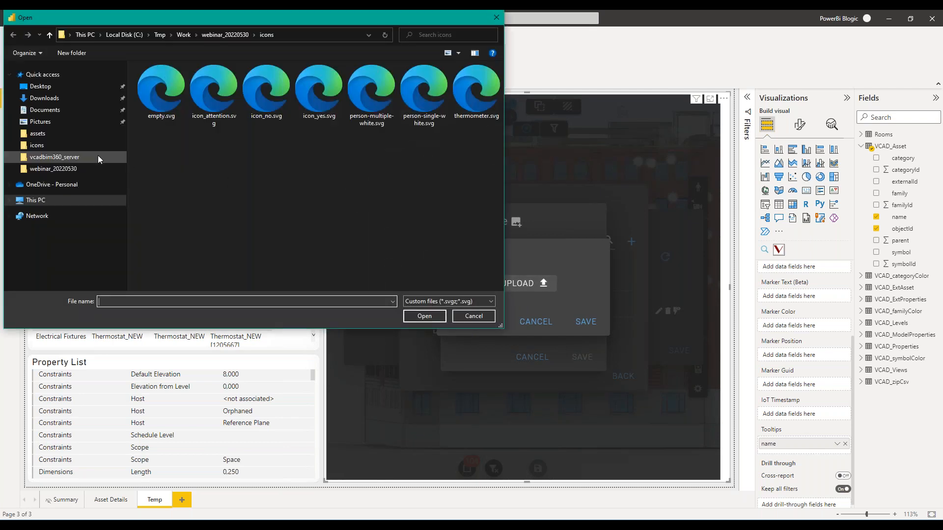
click(172, 110)
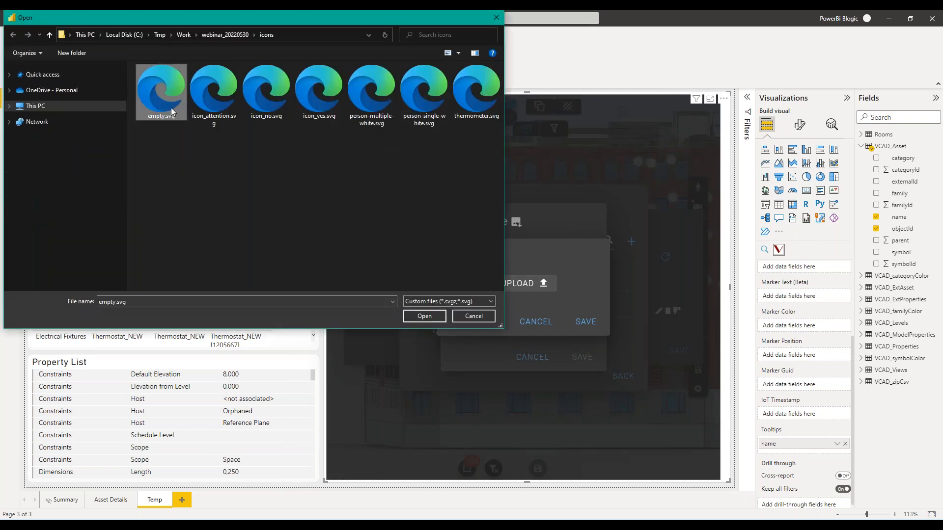
click(471, 104)
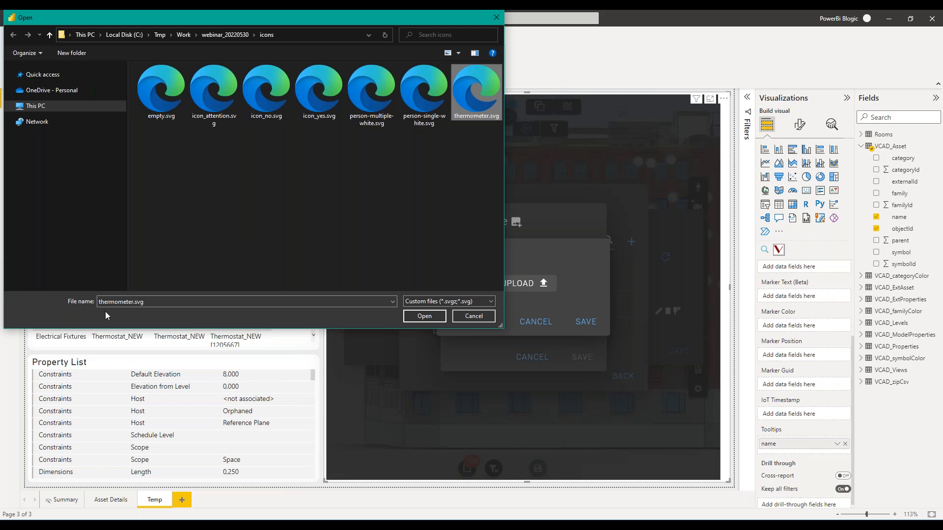
click(431, 316)
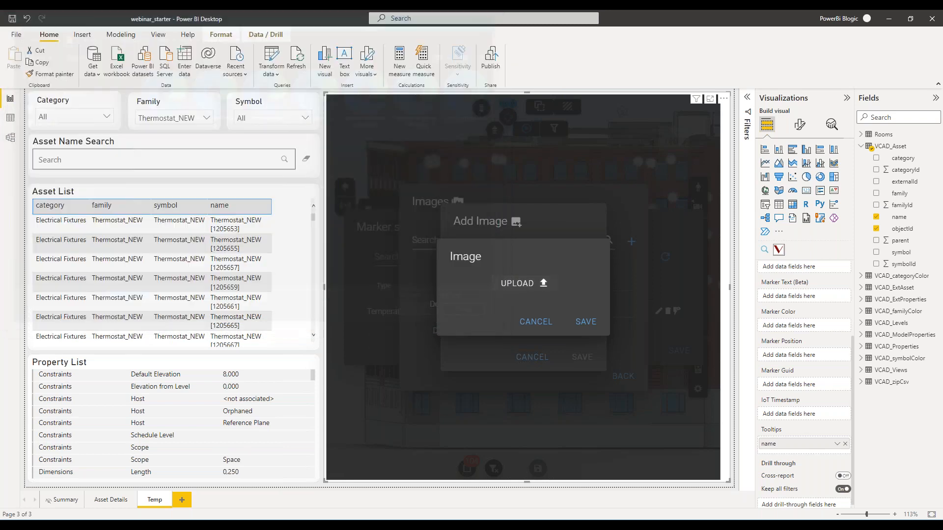
click(586, 343)
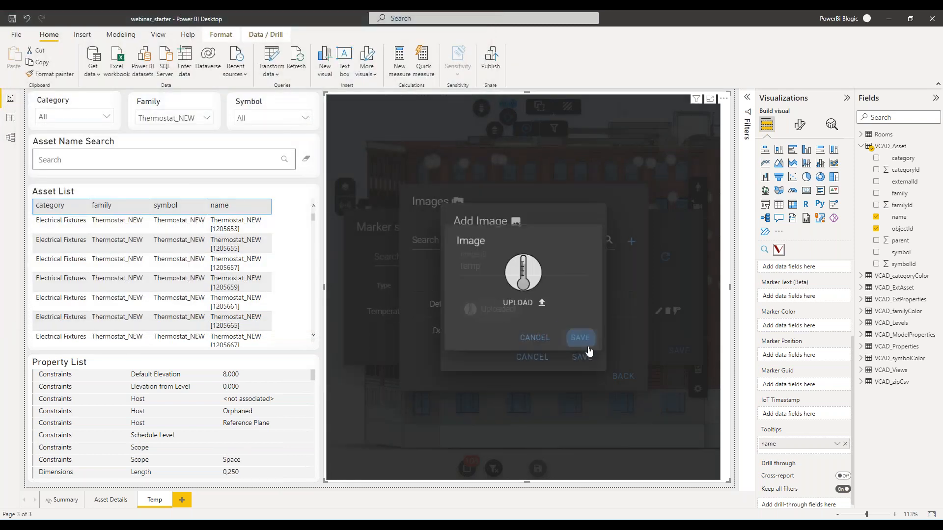
click(582, 358)
click(620, 390)
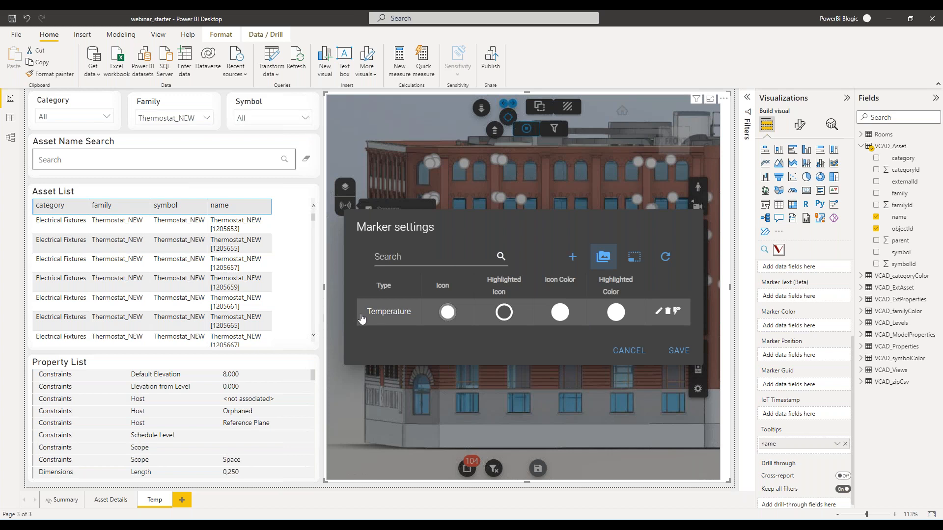
Set both the sprite image and the highlighted image of the Temperature marker to the thermometer icon and save the configuration.
click(658, 312)
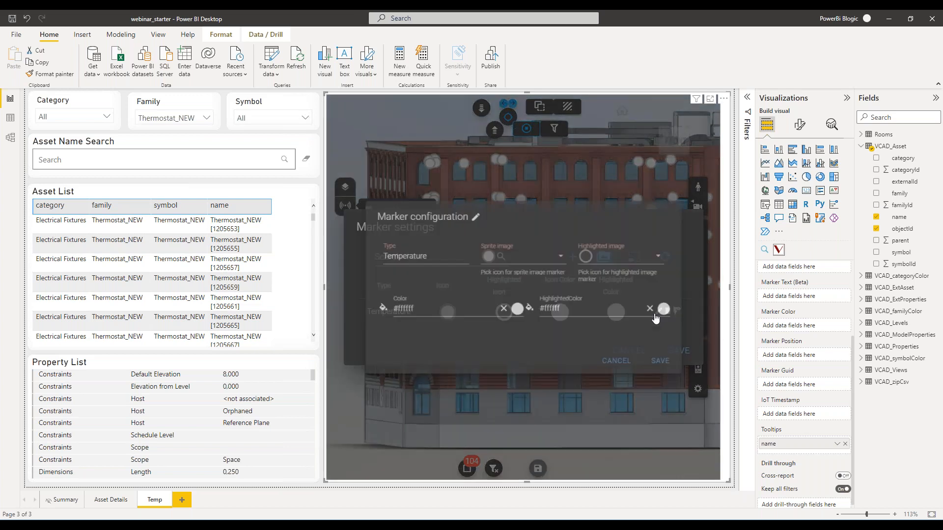
click(491, 251)
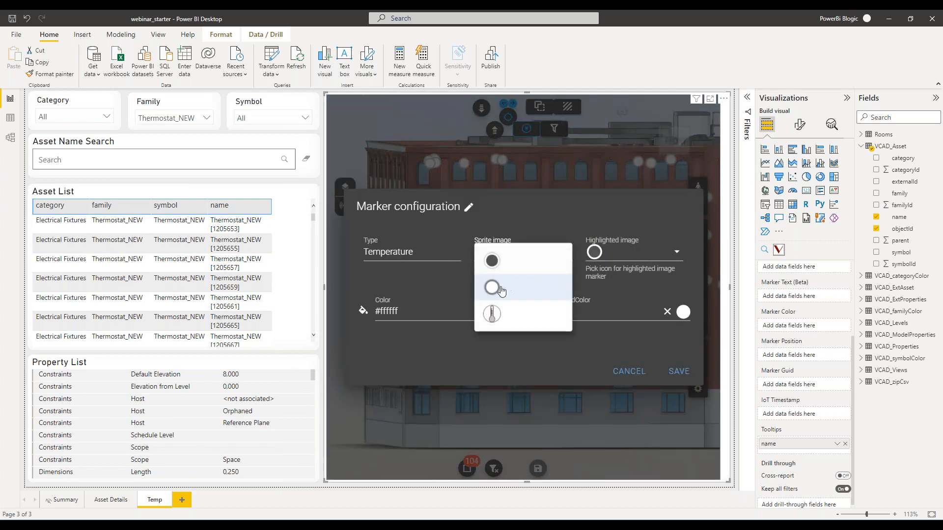
click(492, 314)
click(629, 253)
click(604, 313)
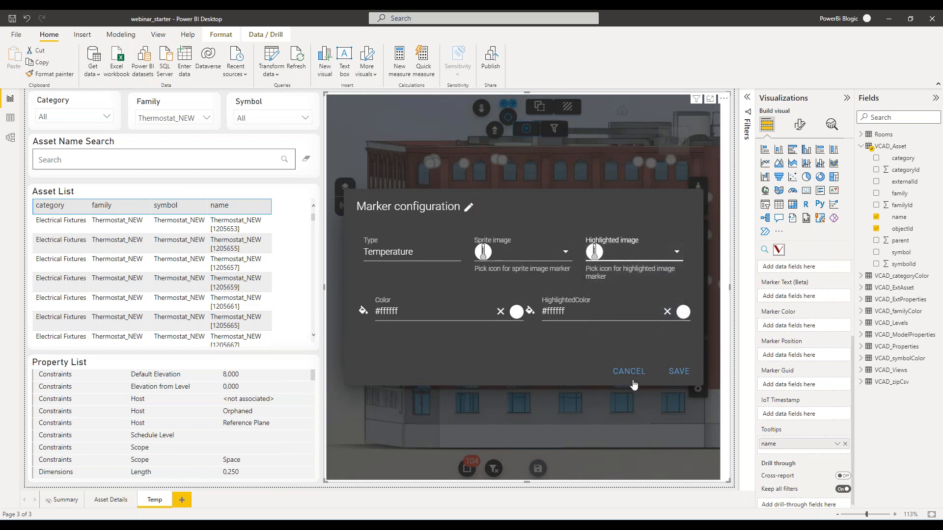
click(682, 379)
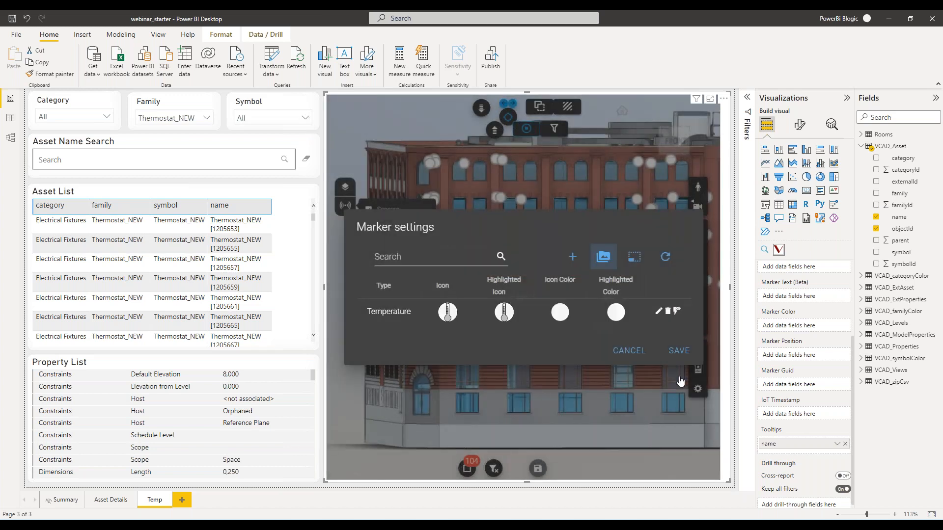
Save the marker settings, close the sensor display options and turn the building to an angled view.
click(678, 351)
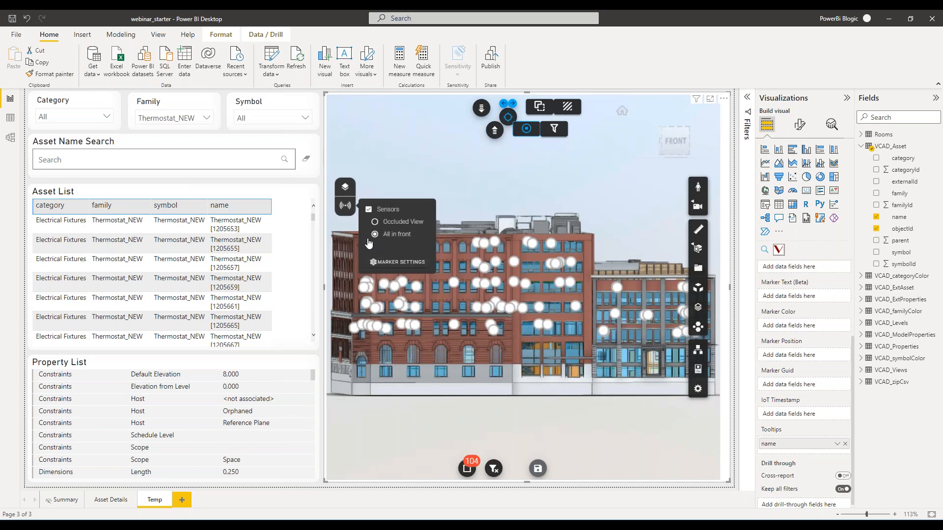
click(347, 212)
drag(550, 390, 526, 408)
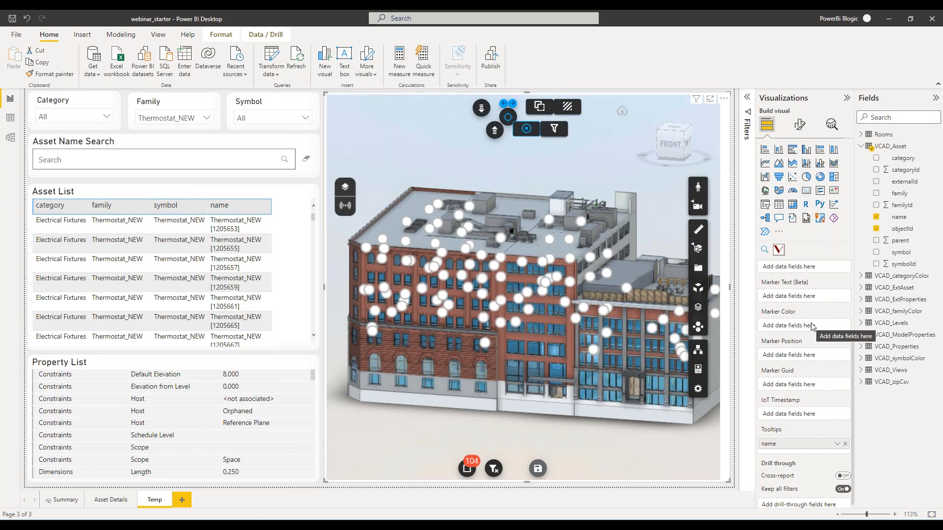
Load temperature_readings.csv from the webinar_20220530 folder into the report as a Text/CSV data source.
scroll(813, 326, down, 1)
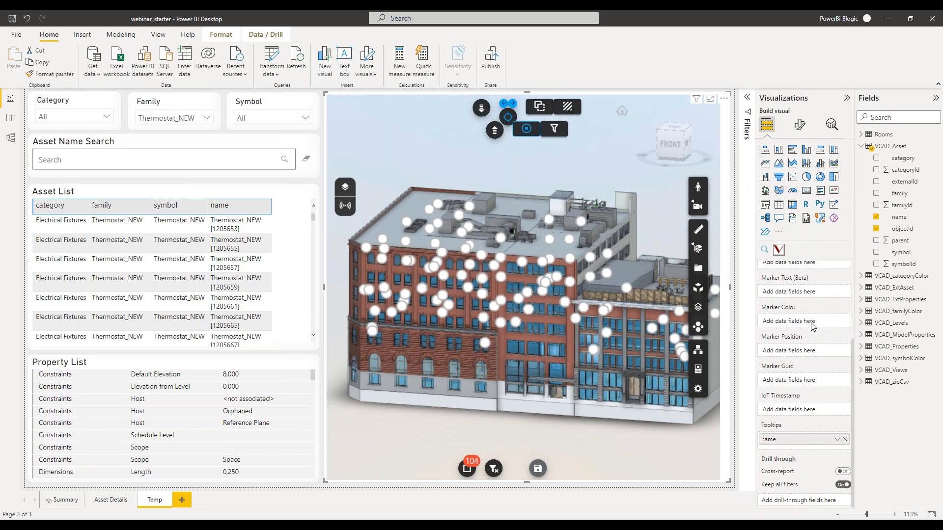
scroll(813, 326, up, 3)
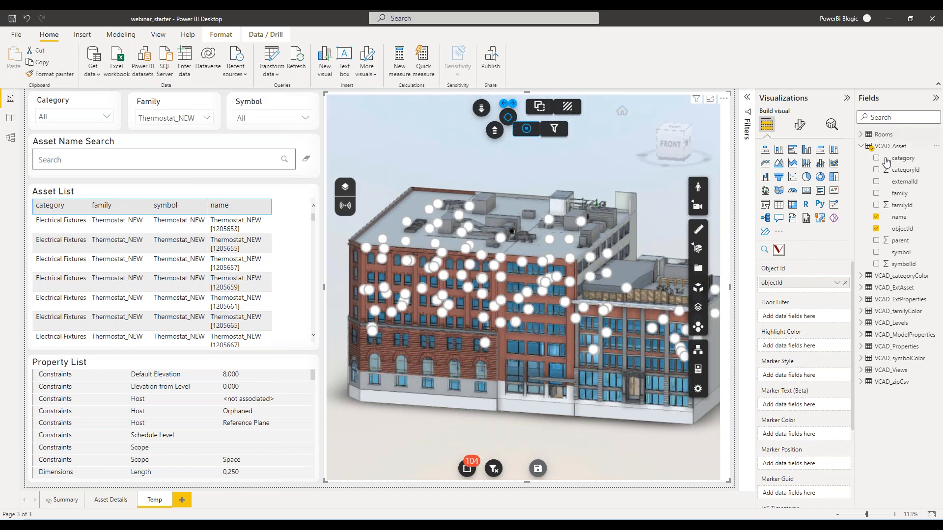
click(862, 147)
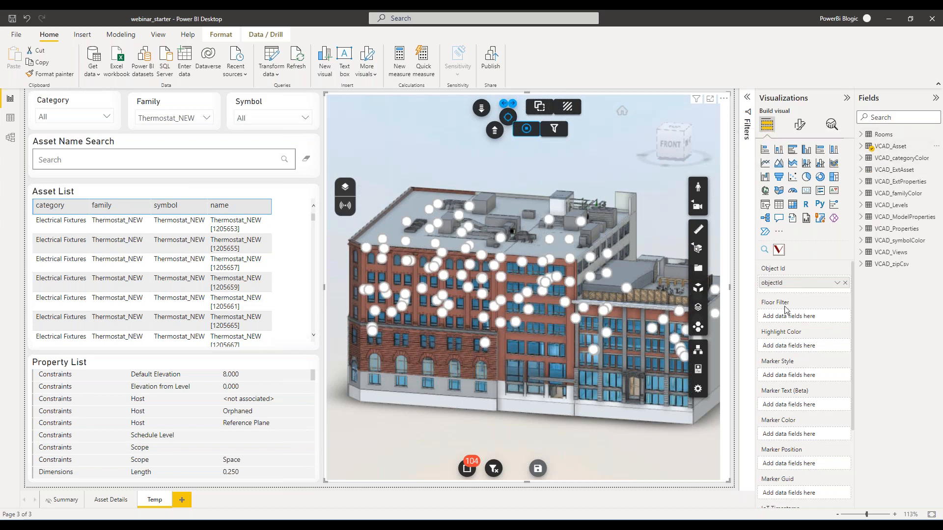
click(96, 78)
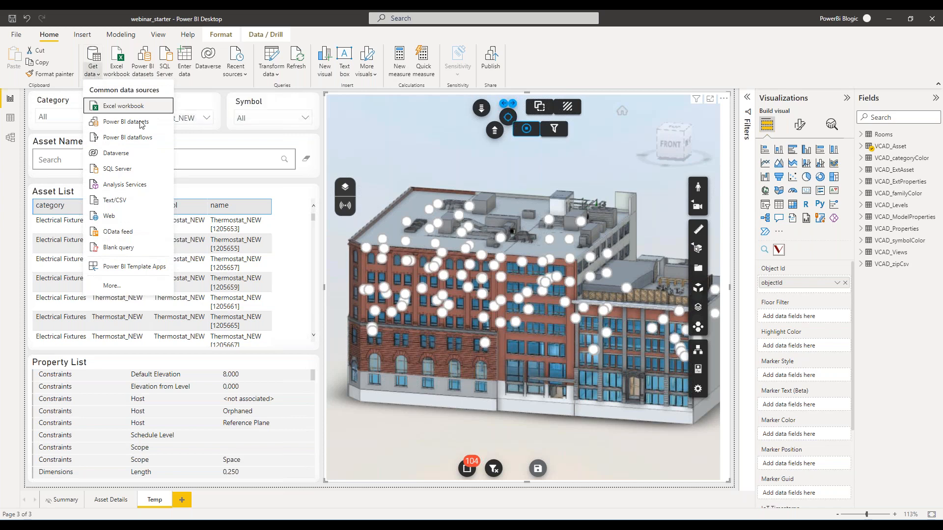
click(126, 205)
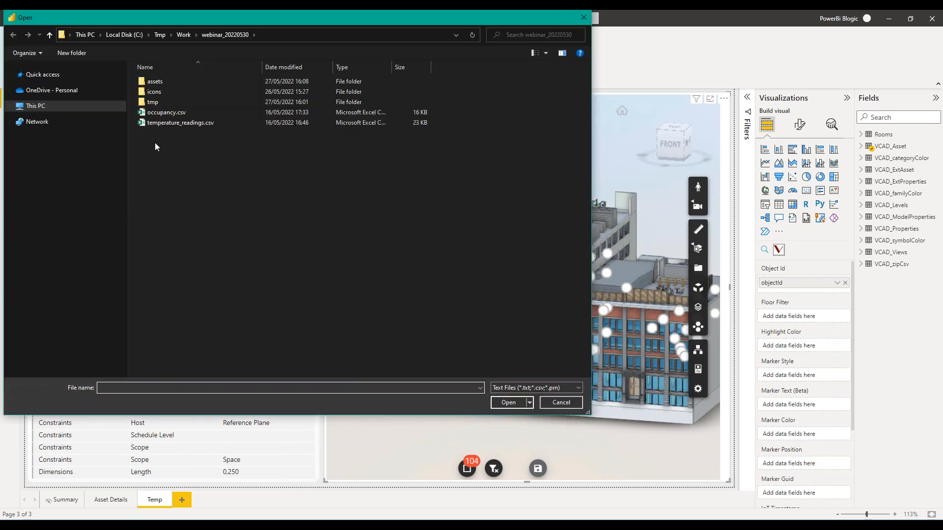
click(164, 125)
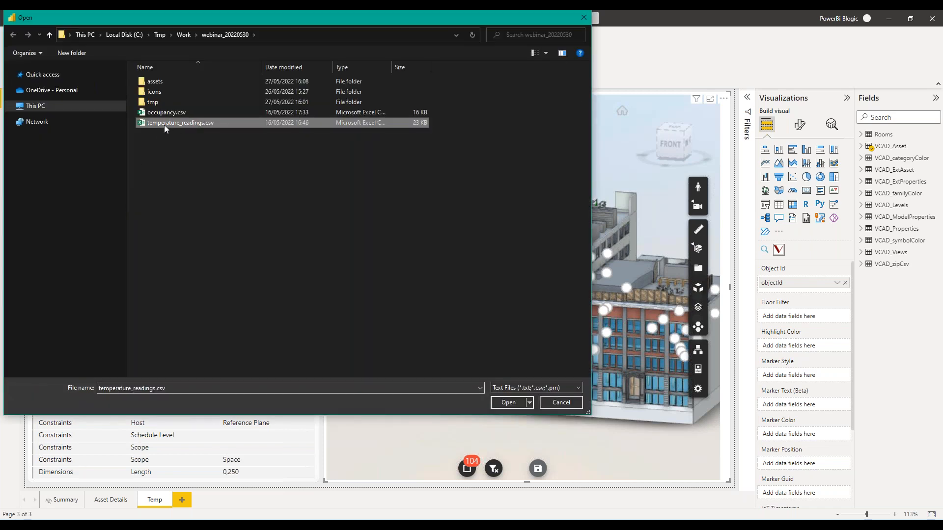
click(509, 403)
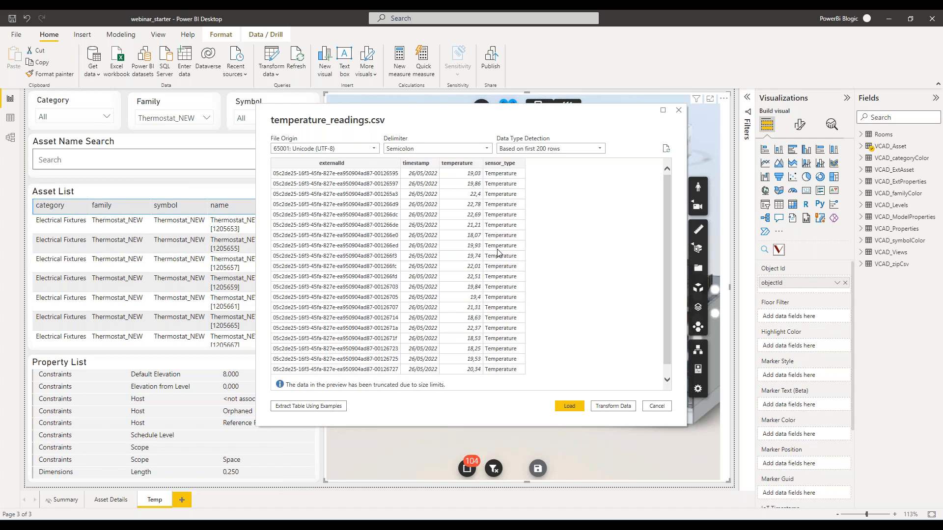
click(570, 406)
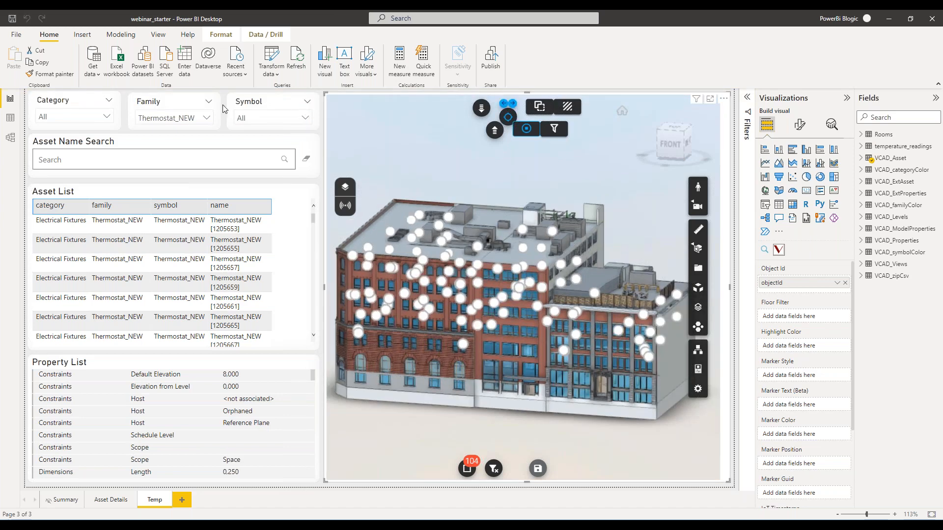
In the data model diagram, move the temperature_readings table towards the VCAD_Asset table.
click(10, 139)
drag(237, 491, 594, 492)
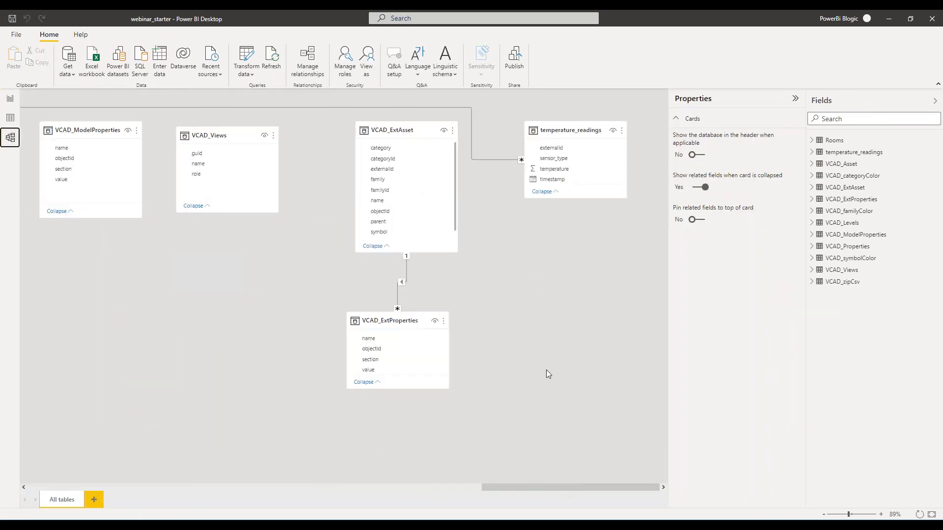
drag(584, 136, 81, 130)
drag(534, 490, 310, 449)
Rearrange the VCAD_categoryColor, VCAD_familyColor and VCAD_symbolColor tables below VCAD_Asset in the model diagram.
scroll(399, 271, down, 5)
drag(351, 117, 241, 347)
drag(185, 258, 133, 263)
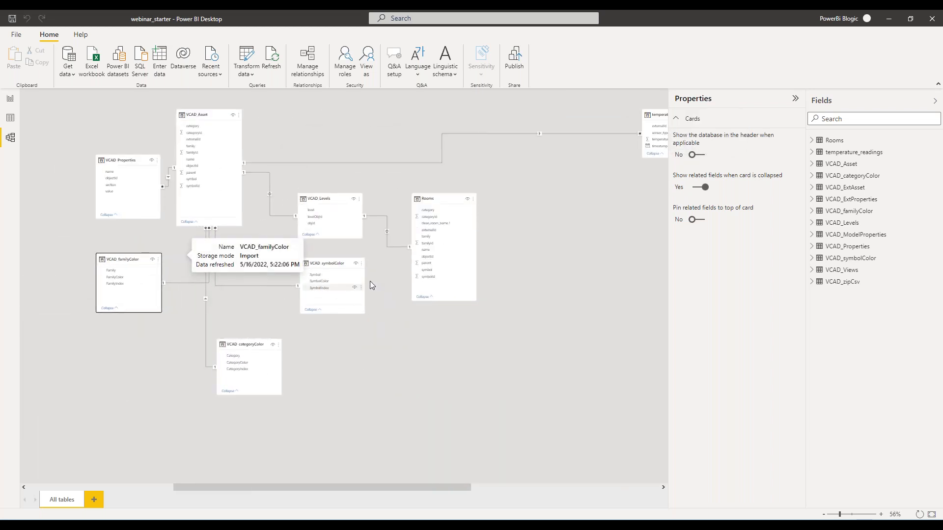
drag(334, 266, 234, 268)
Place the temperature_readings table beside VCAD_Asset and inspect the relationship between them.
drag(656, 114, 320, 112)
scroll(288, 151, up, 5)
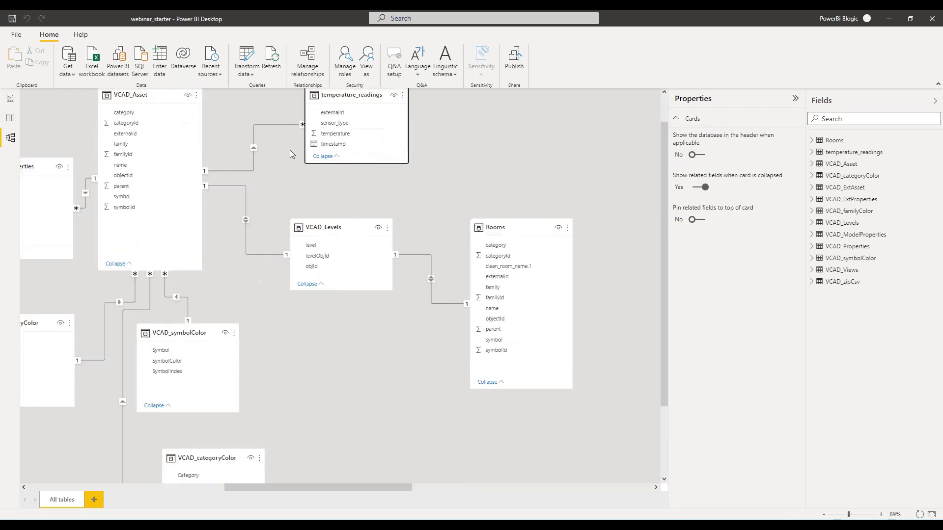
scroll(263, 274, up, 1)
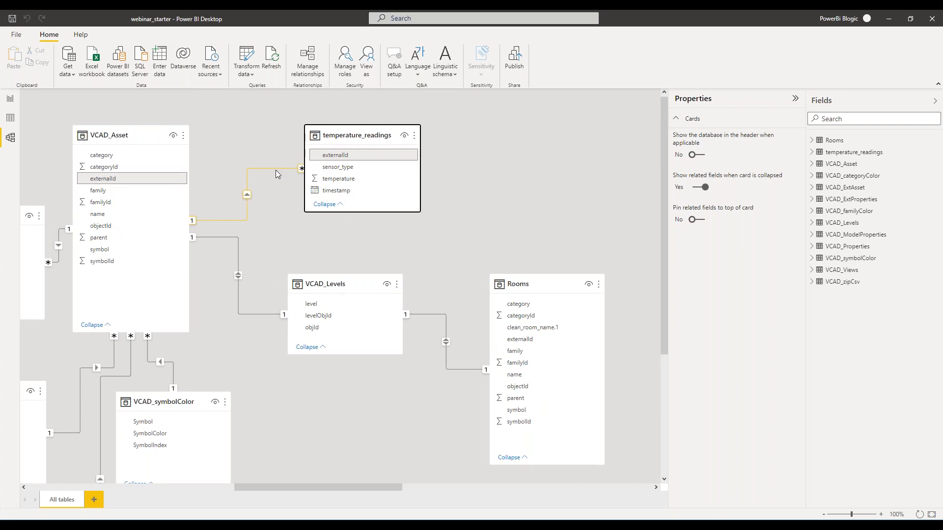
Return to the report and remove the category, family and symbol columns from the Asset List table.
click(10, 99)
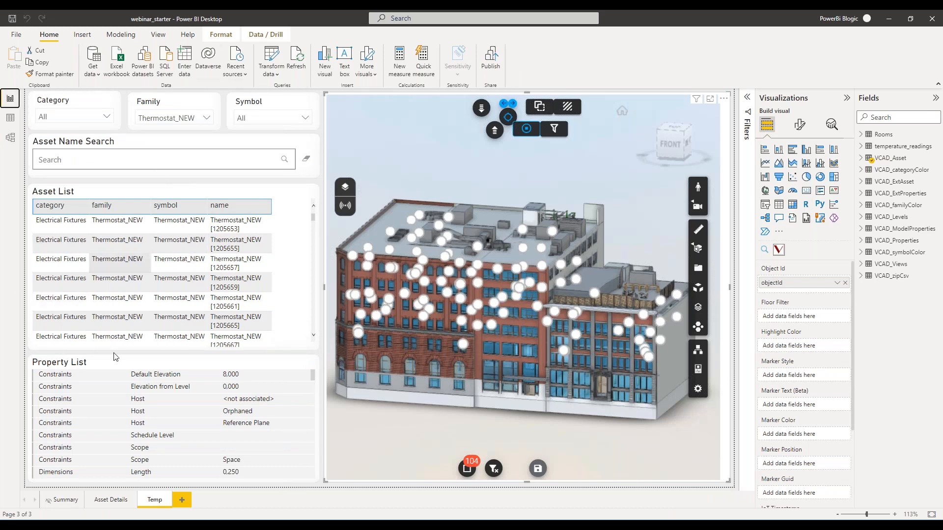
click(143, 190)
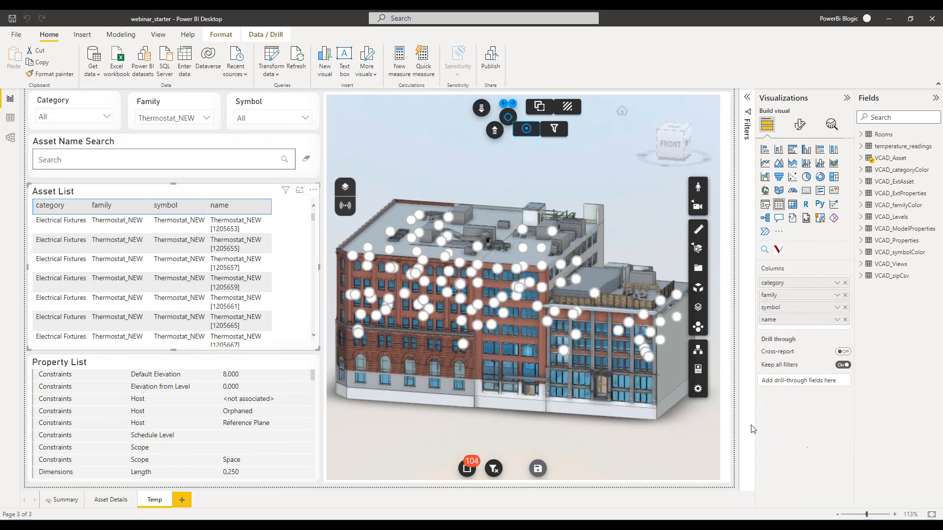
click(845, 283)
click(845, 283)
click(846, 283)
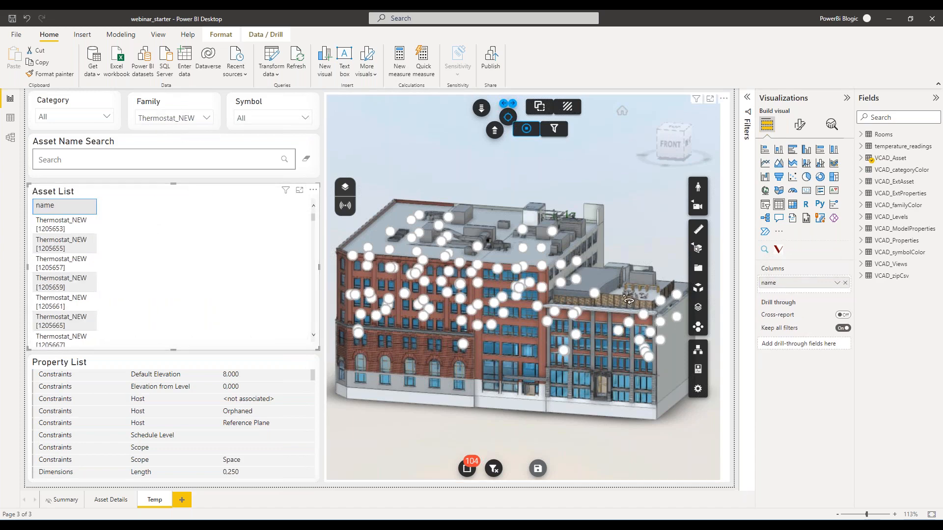
Add timestamp as a plain date instead of a hierarchy and temperature from temperature_readings to the Asset List table.
click(861, 146)
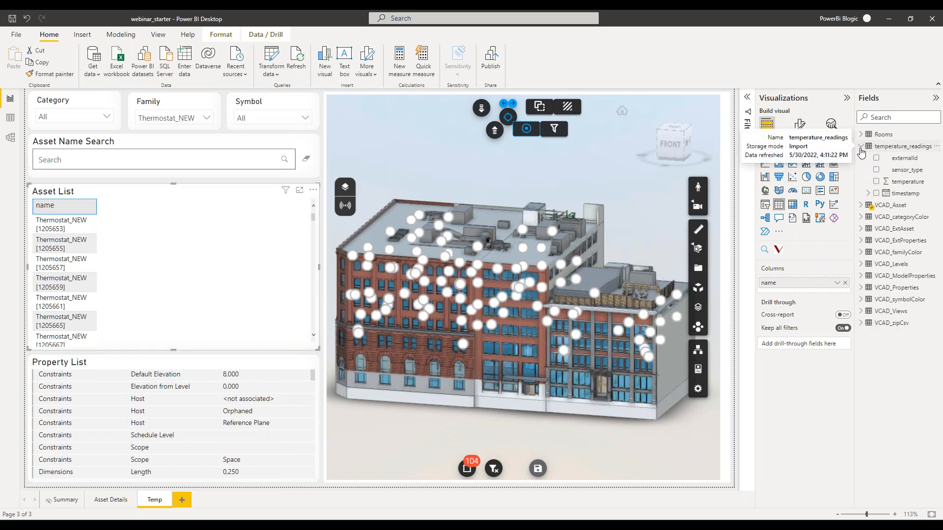
drag(907, 200, 835, 297)
click(836, 295)
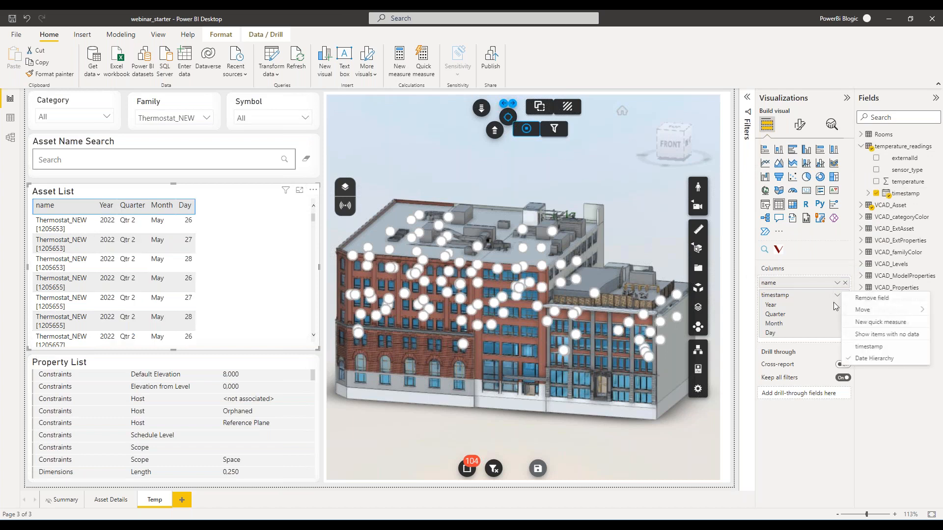
click(855, 347)
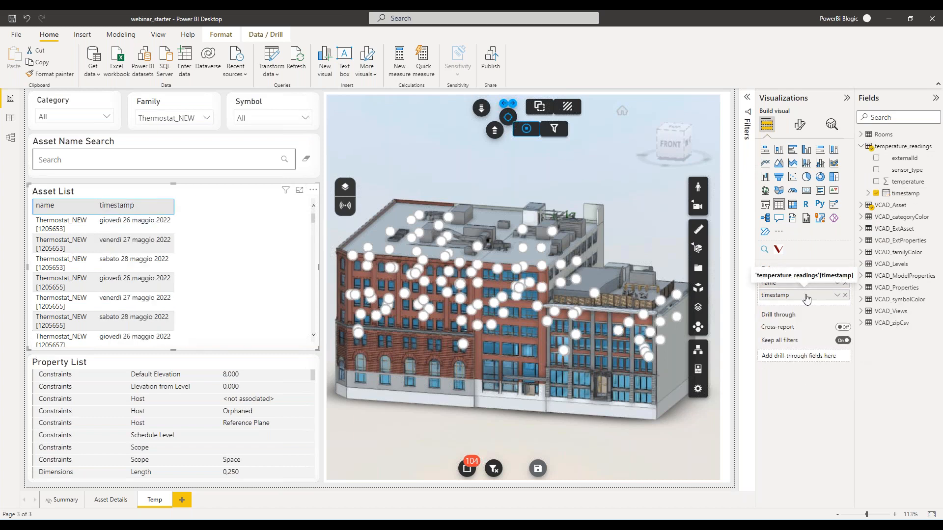
drag(917, 182, 813, 301)
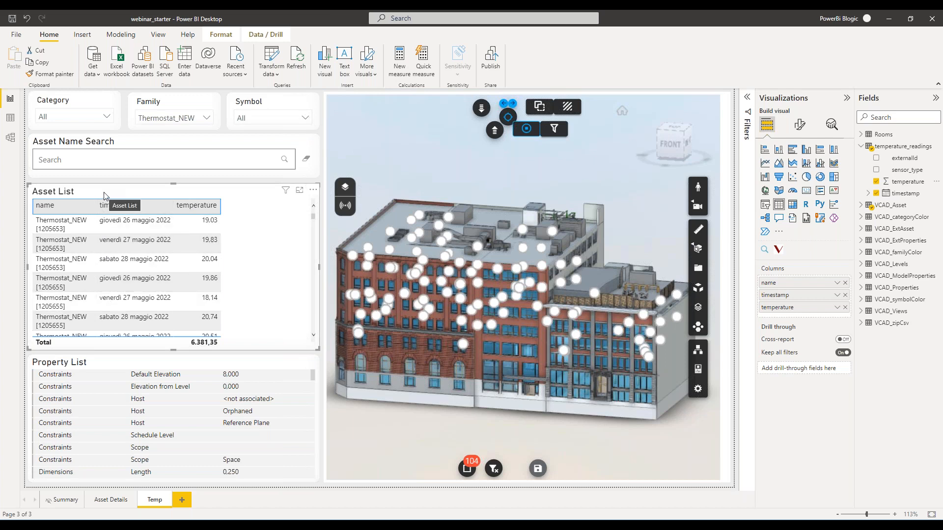
Delete the Category slicer and move the Family slicer into its place.
click(82, 100)
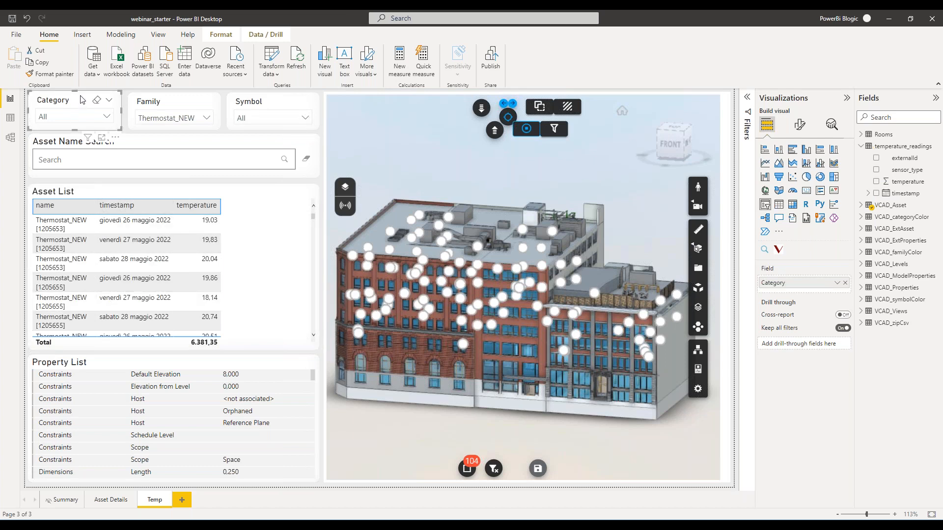
key(Delete)
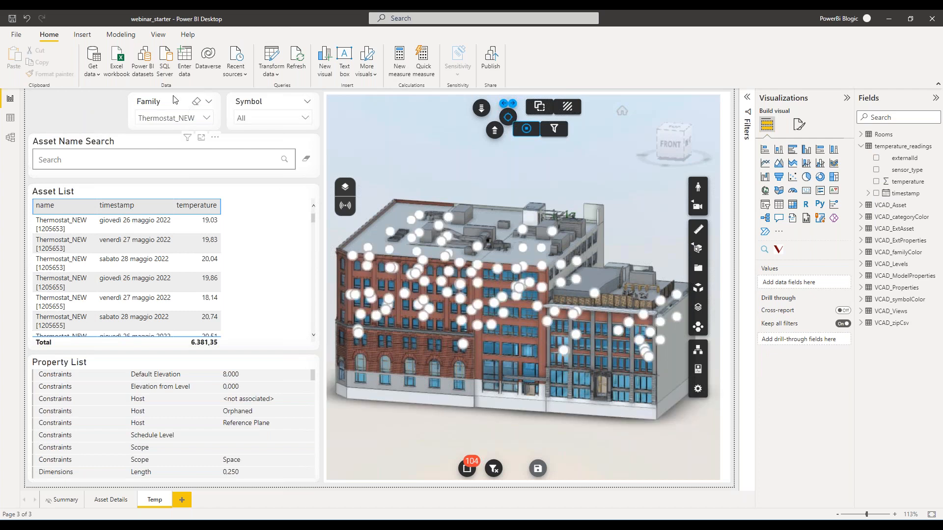
drag(147, 98, 48, 98)
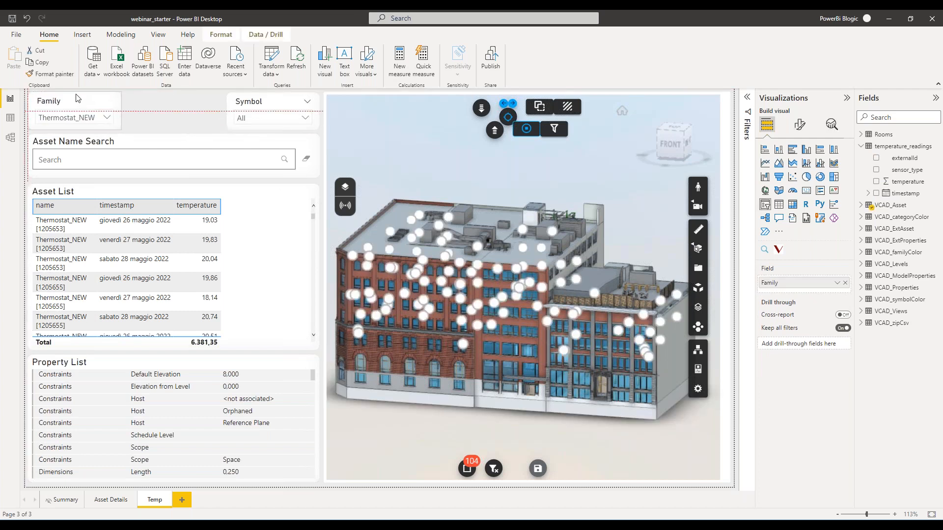
Delete the Asset Name Search visual and make the Family slicer taller.
click(144, 143)
key(Delete)
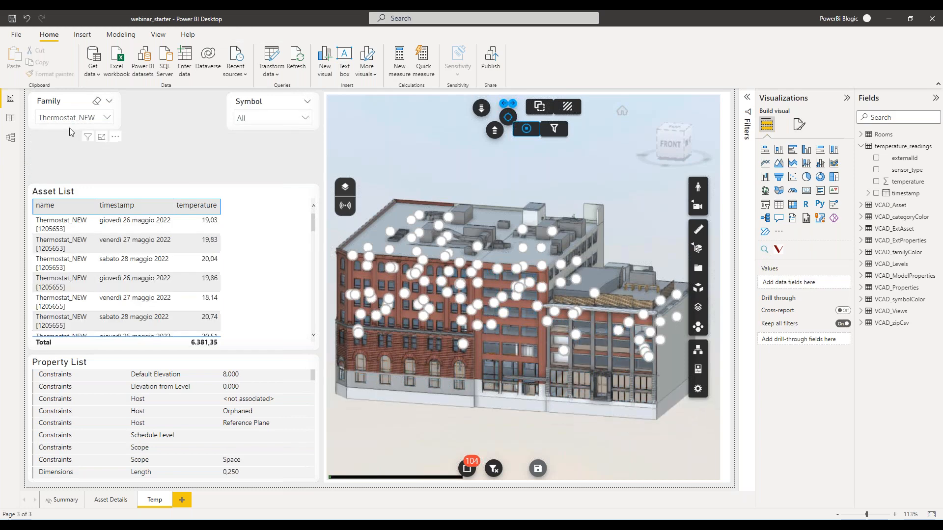
click(70, 130)
drag(73, 142, 73, 148)
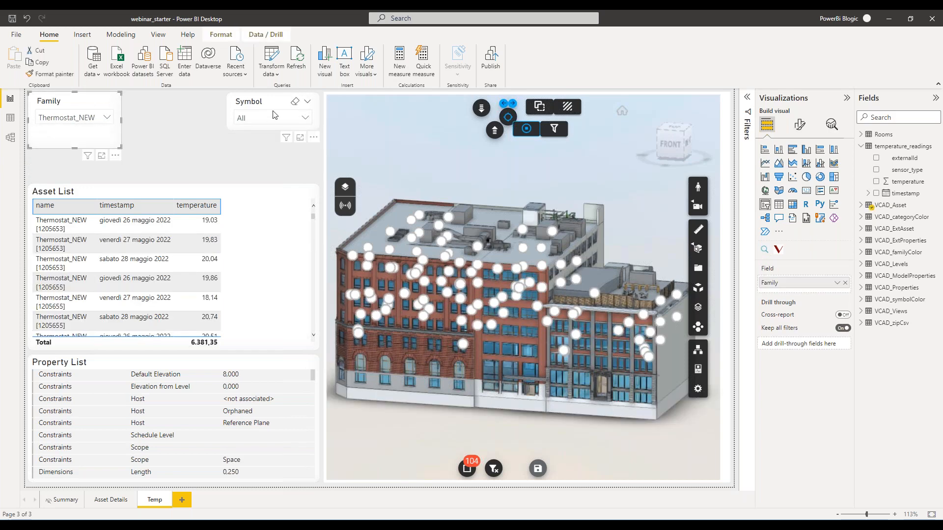
Try to repurpose the Symbol slicer by enlarging it beside the Family slicer and replacing its field with timestamp.
drag(275, 106, 177, 104)
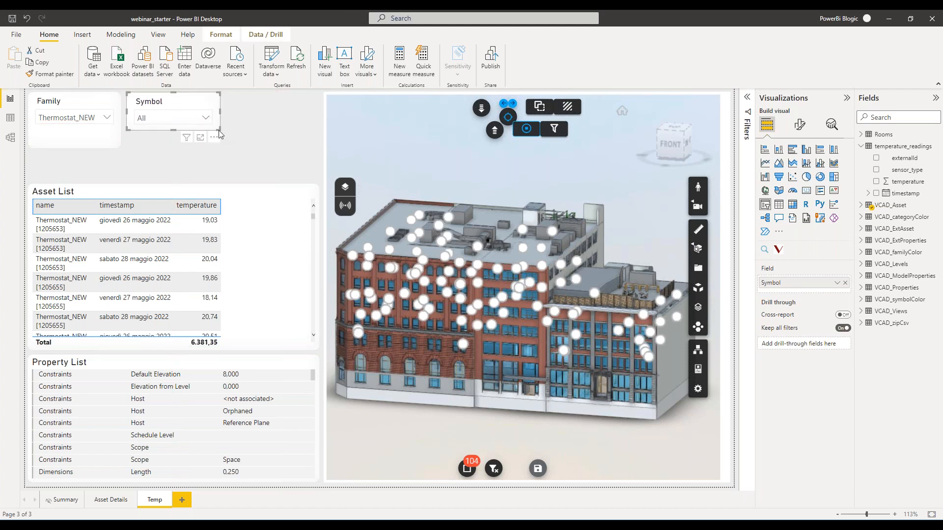
drag(216, 131, 317, 146)
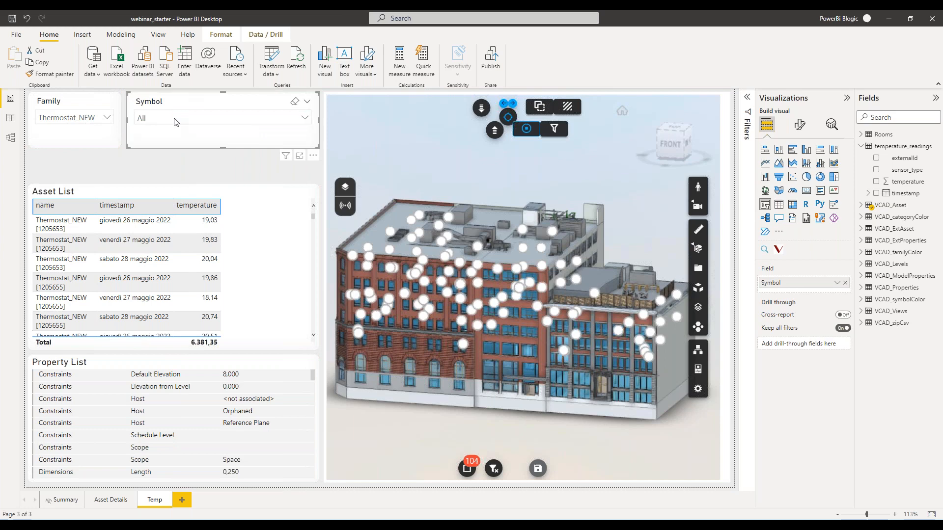
click(845, 285)
drag(905, 193, 804, 283)
Replace the timestamp dropdown with a newly added timestamp slicer, sized to fit beside the Family slicer.
key(Delete)
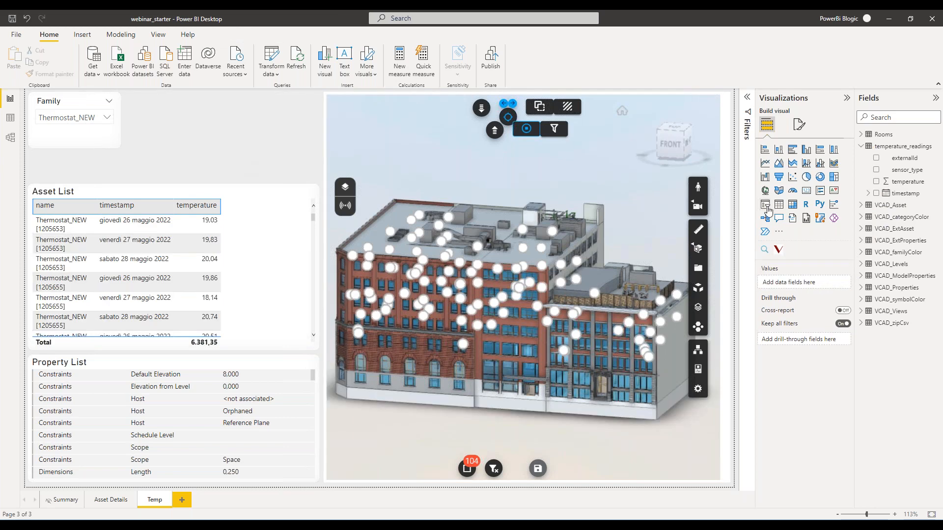
click(766, 205)
drag(122, 90, 129, 100)
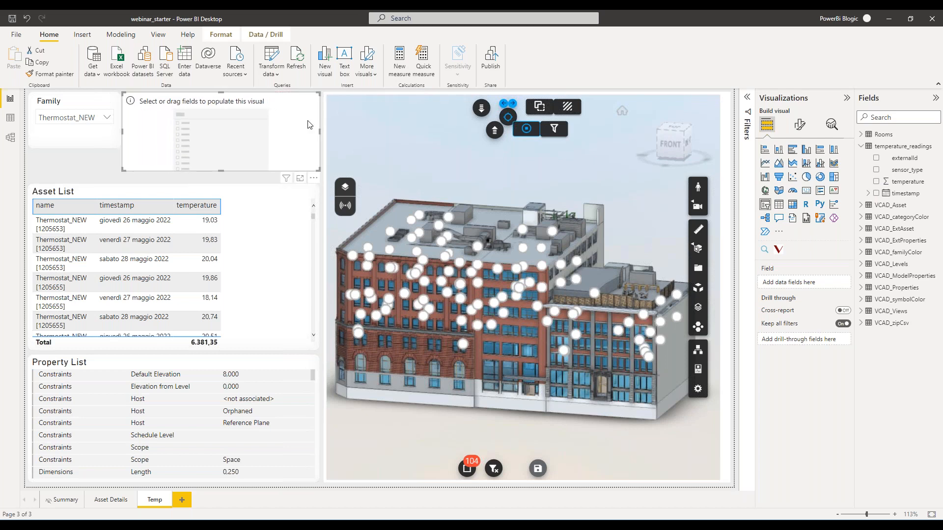
drag(905, 193, 805, 283)
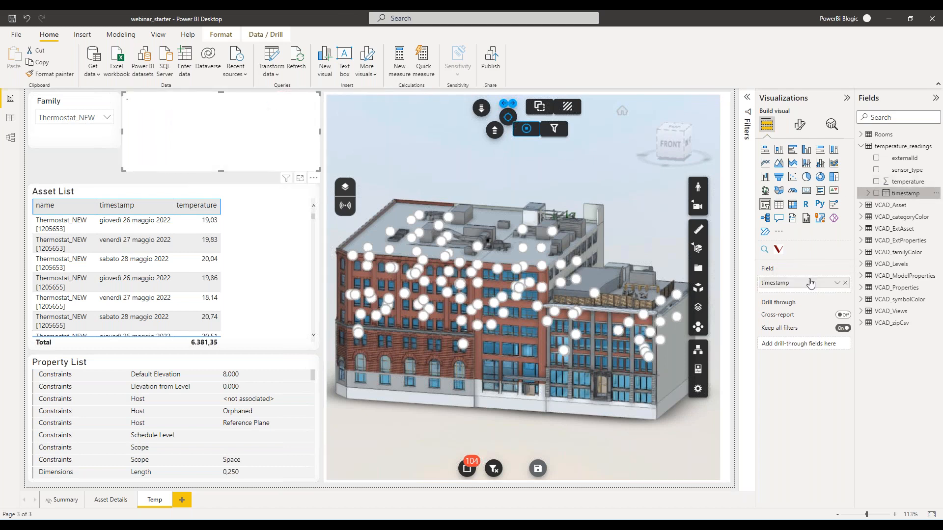
drag(221, 171, 225, 151)
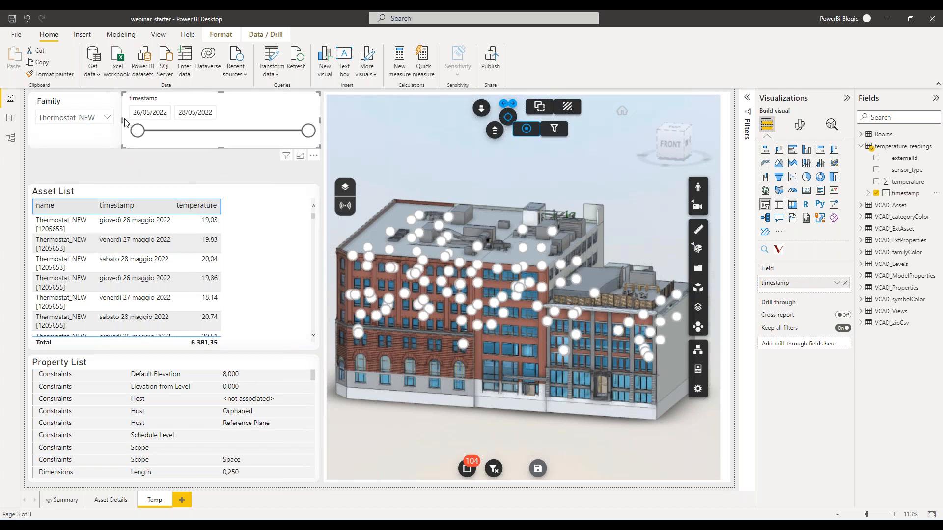
drag(122, 121, 127, 121)
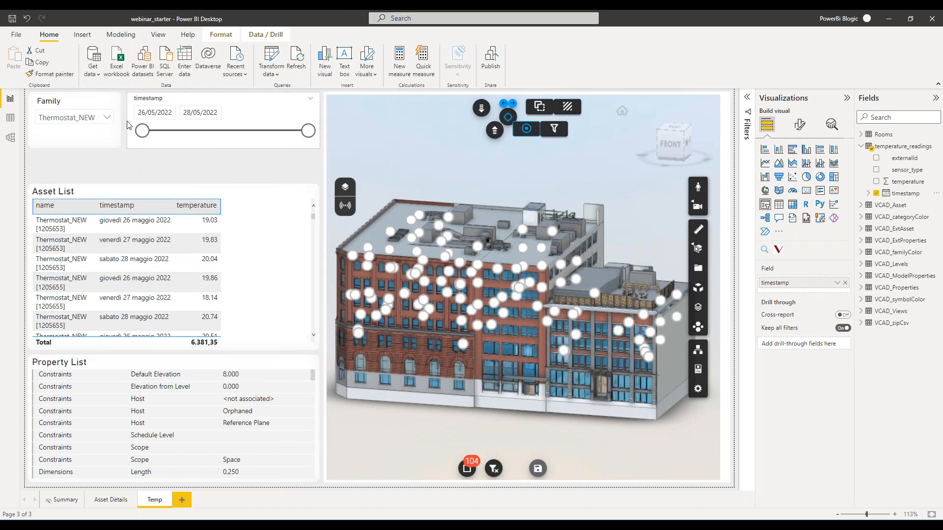
Copy the Family slicer's formatting to the timestamp slicer and extend the Asset List table up to just below the slicers.
click(101, 143)
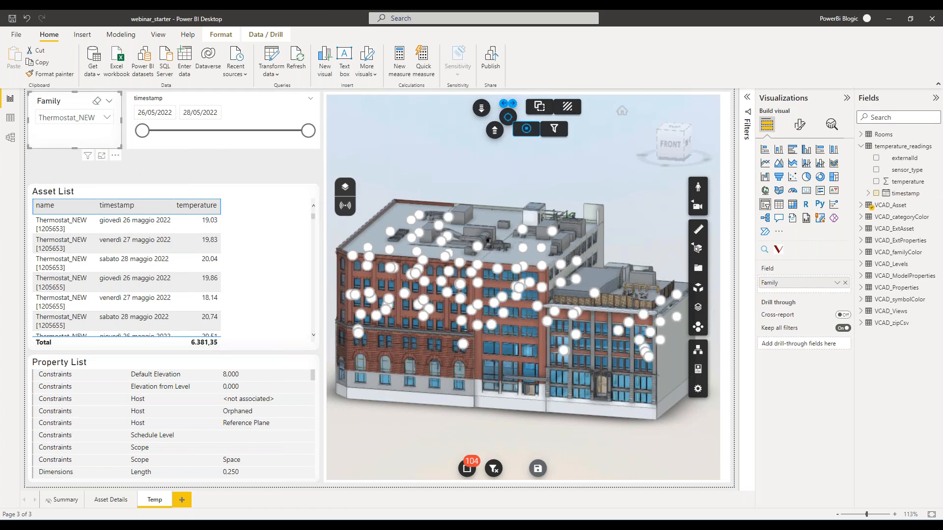
click(200, 146)
click(192, 191)
drag(173, 183, 173, 159)
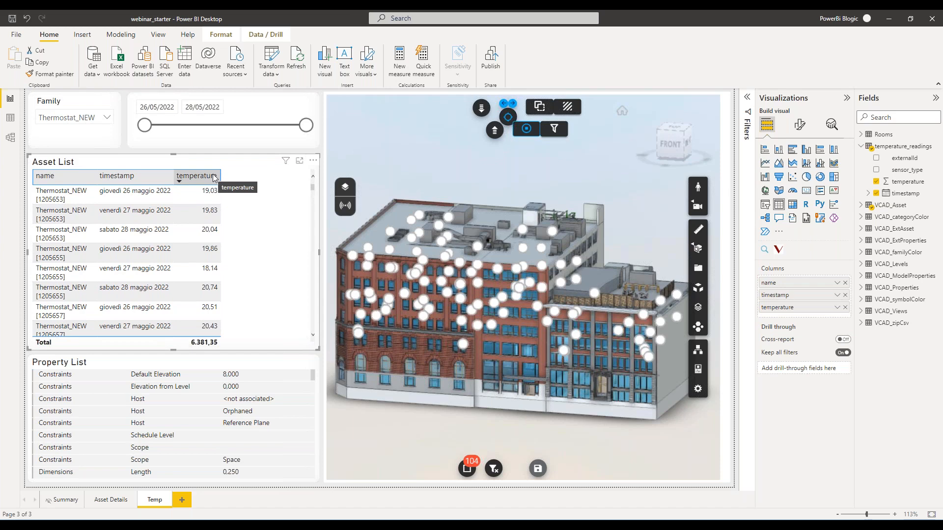
Try different date ranges in the timestamp slicer, ending with only 26/05/2022 selected.
drag(306, 125, 226, 129)
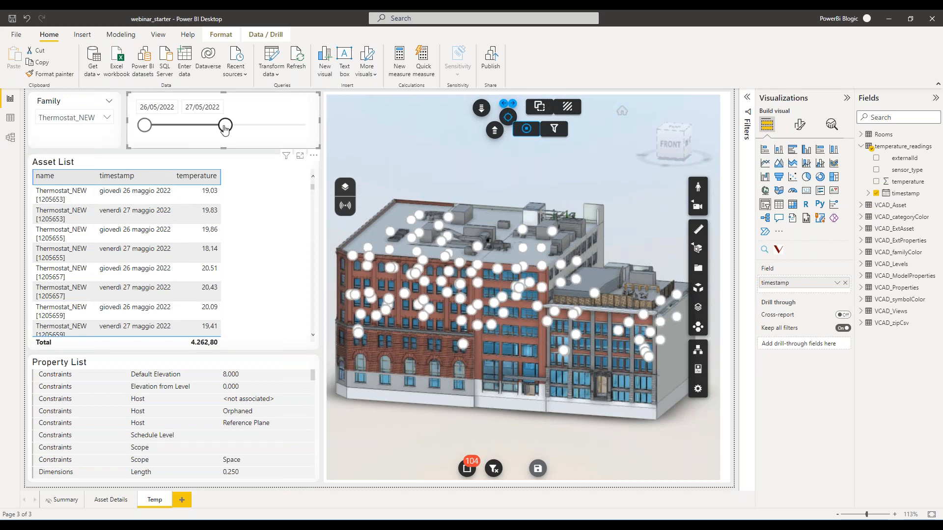
drag(145, 125, 306, 125)
drag(225, 125, 145, 125)
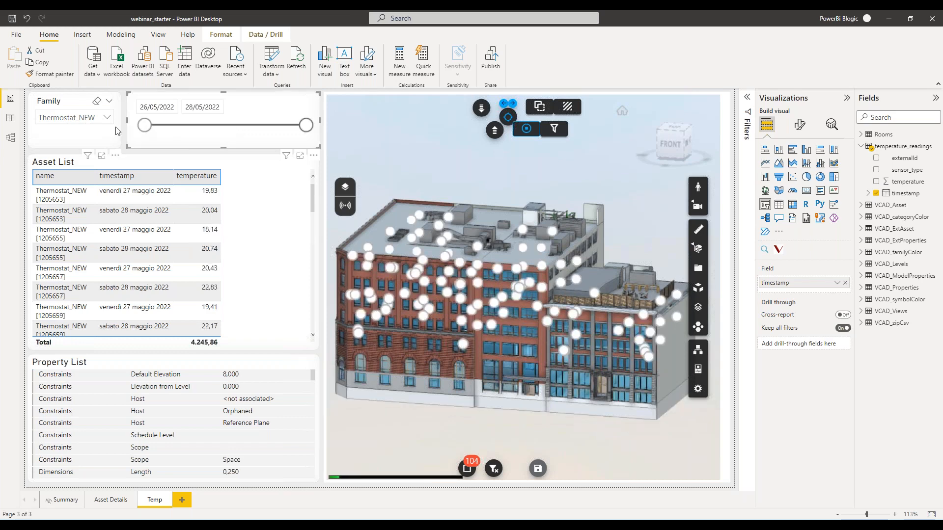
drag(305, 126, 130, 137)
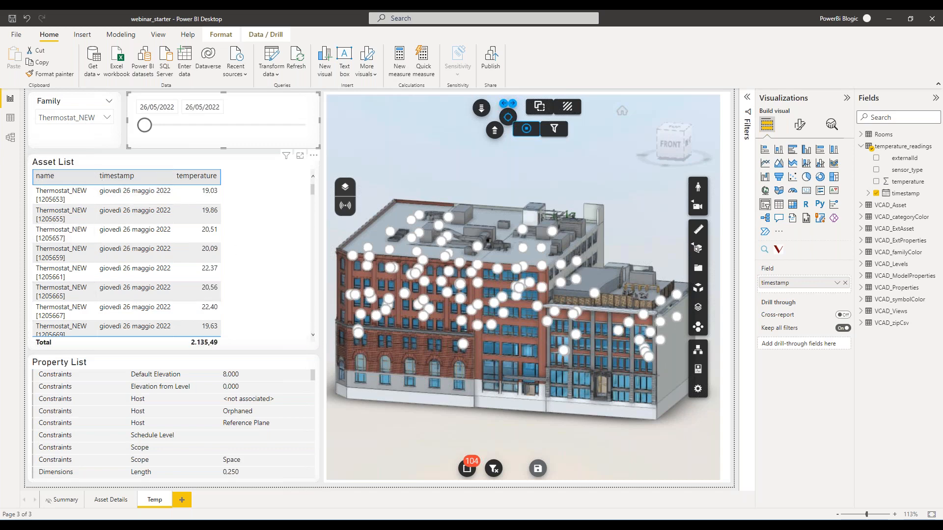
Add timestamp, as a plain field instead of a date hierarchy, and temperature to the building viewer's tooltips.
scroll(552, 416, up, 3)
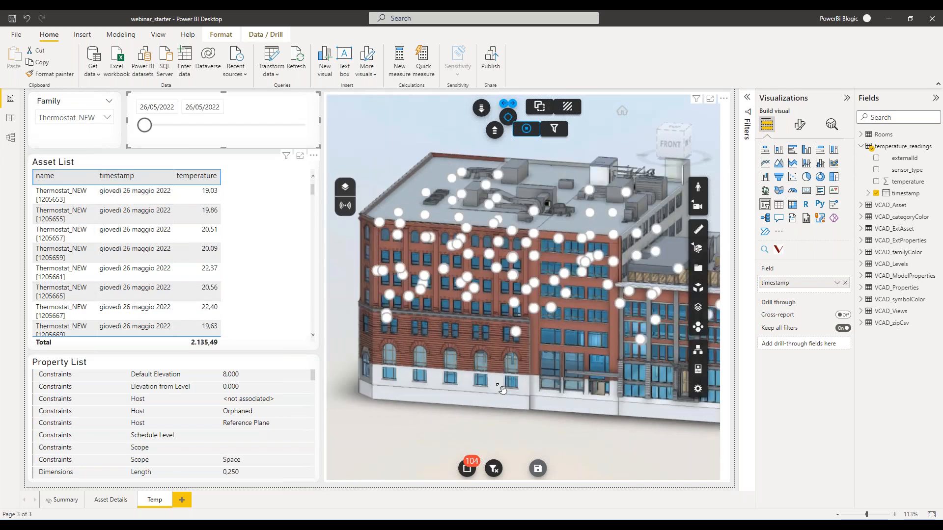
click(729, 161)
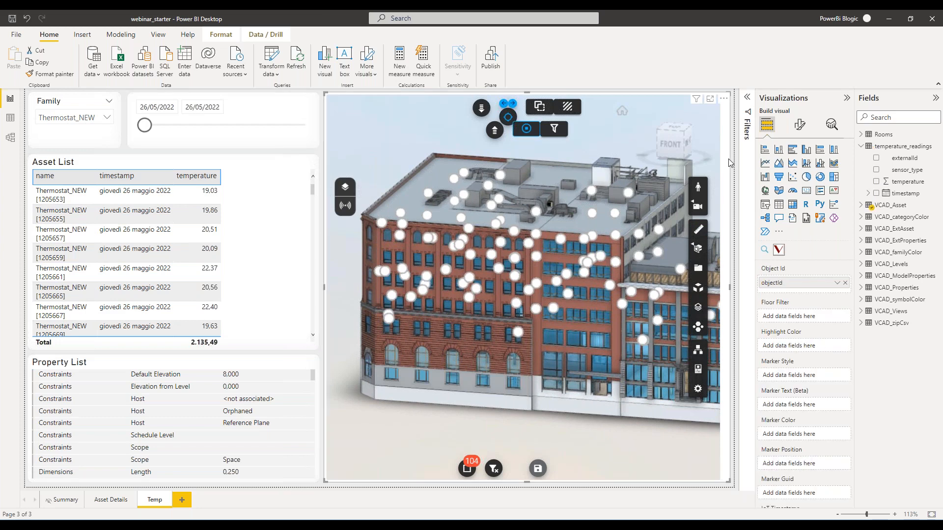
scroll(782, 403, down, 3)
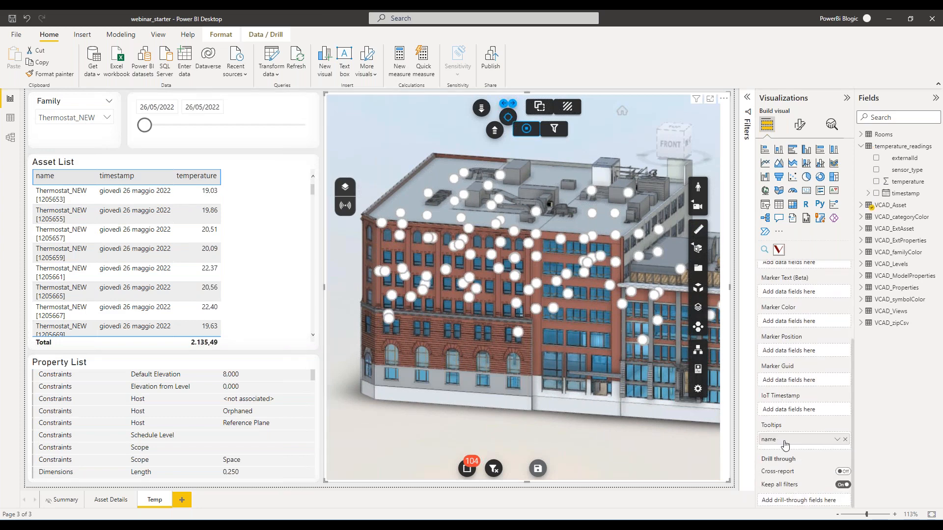
drag(905, 193, 811, 445)
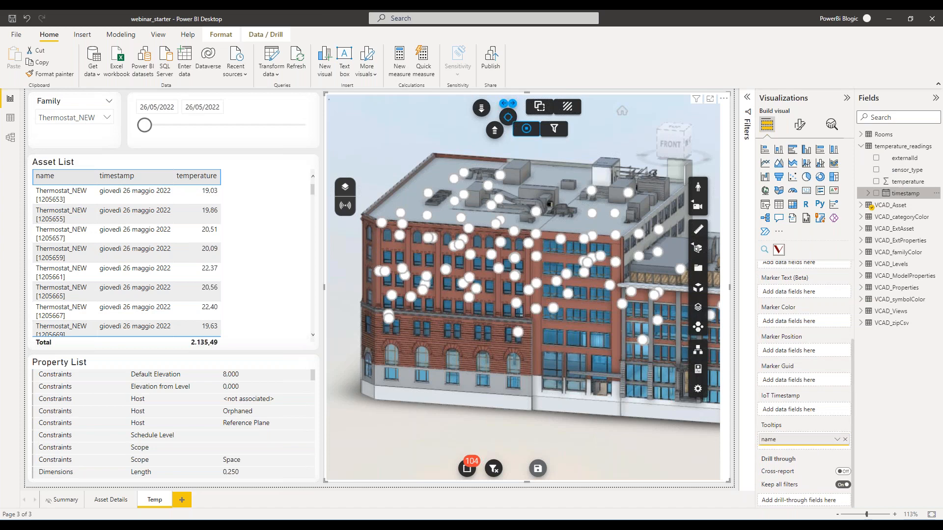
click(837, 451)
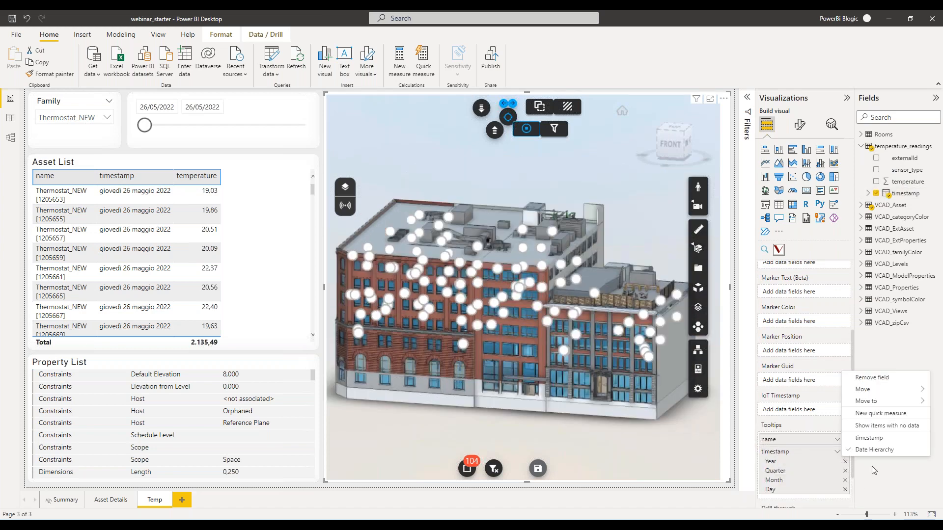
click(870, 438)
drag(912, 186, 787, 460)
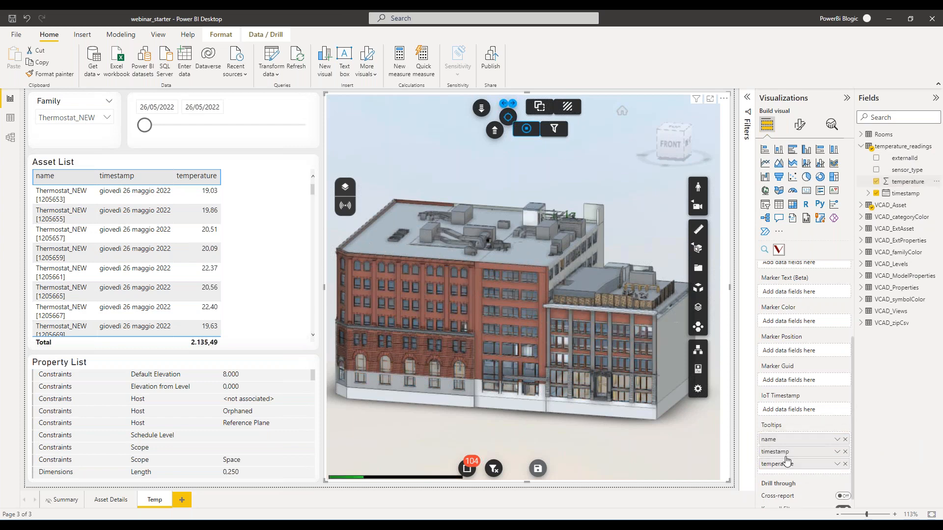
Examine the tooltips of several thermostat markers on the building facade for name, timestamp and temperature.
scroll(445, 352, up, 5)
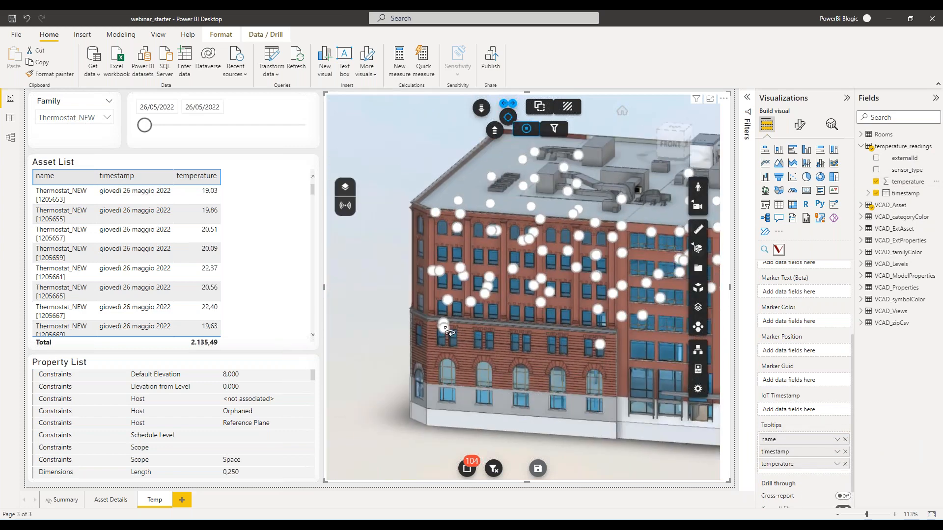
mouse_move(450, 333)
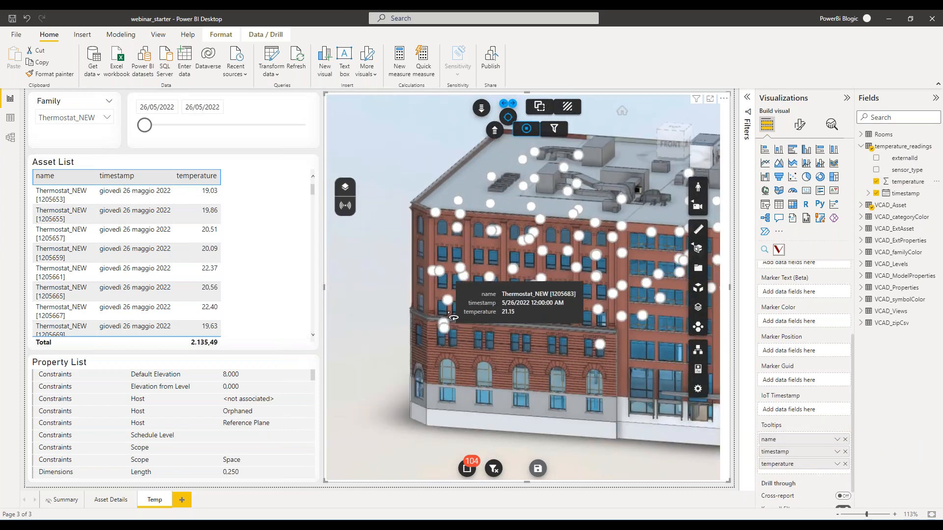
mouse_move(454, 307)
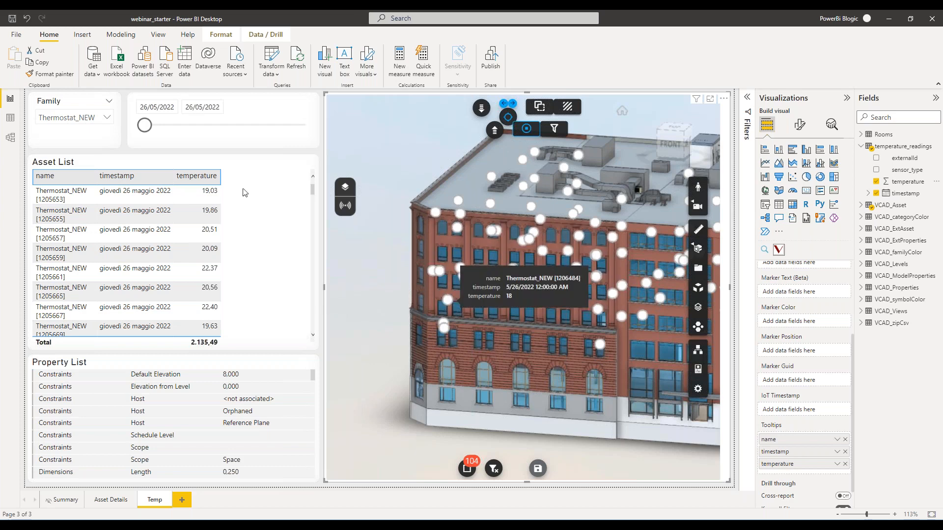
Set the timestamp range to 26/05/2022–27/05/2022 and add the sensor_type column to the Asset List table.
click(205, 132)
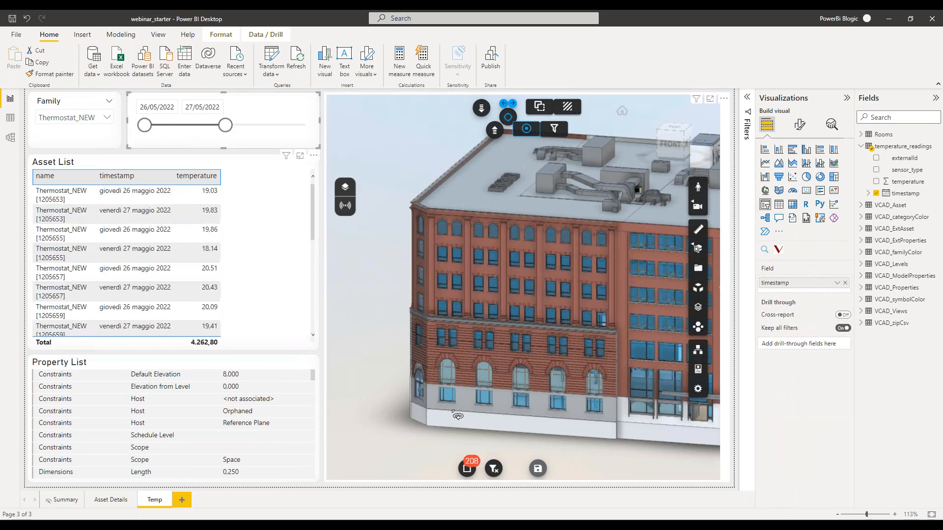
mouse_move(470, 351)
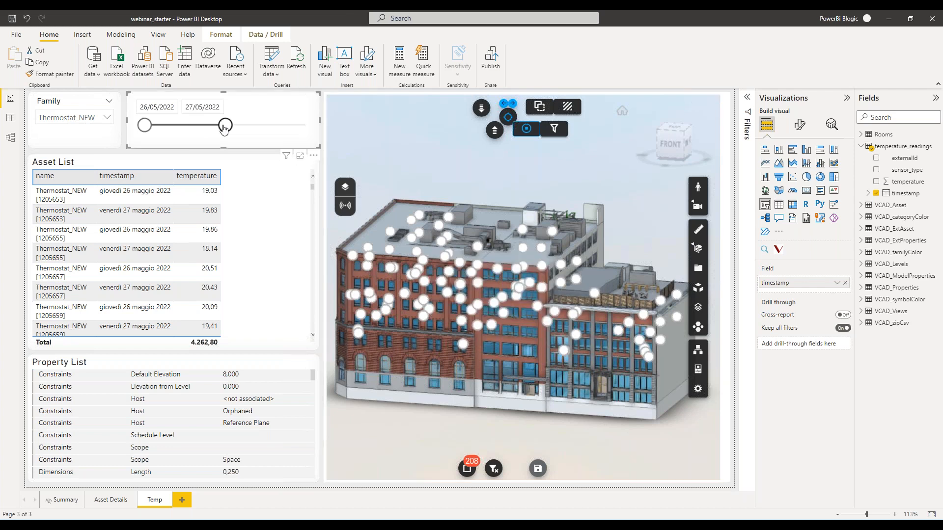
click(244, 162)
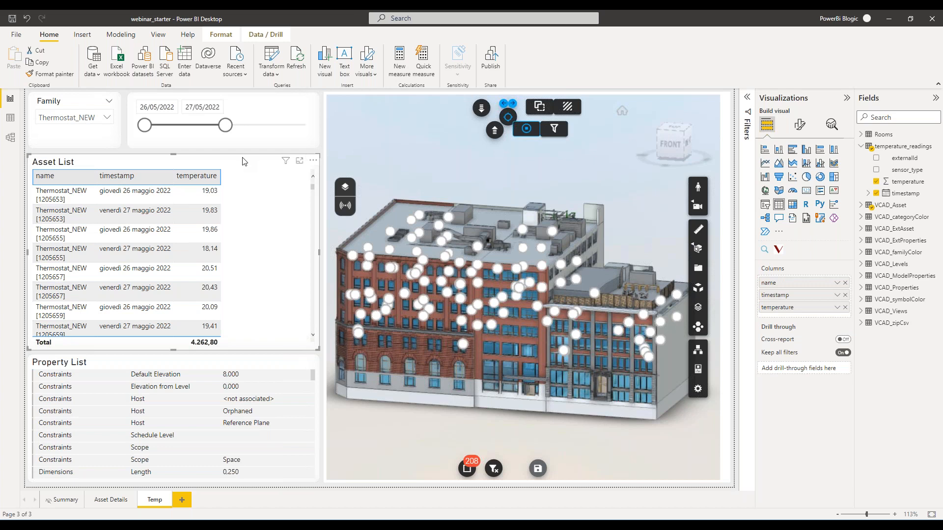
drag(909, 171, 830, 318)
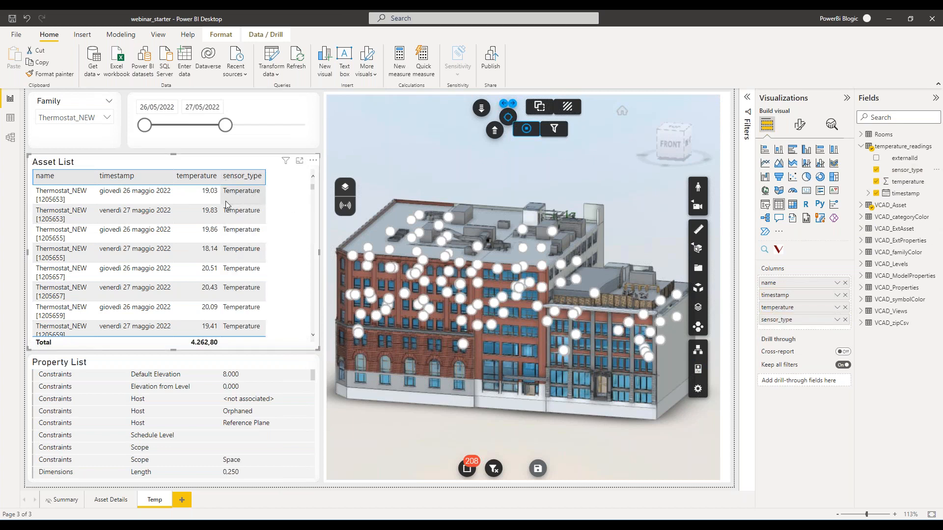
Review the icon and colors defined for the Temperature type in the viewer's marker settings, and leave without changes.
click(345, 206)
click(388, 264)
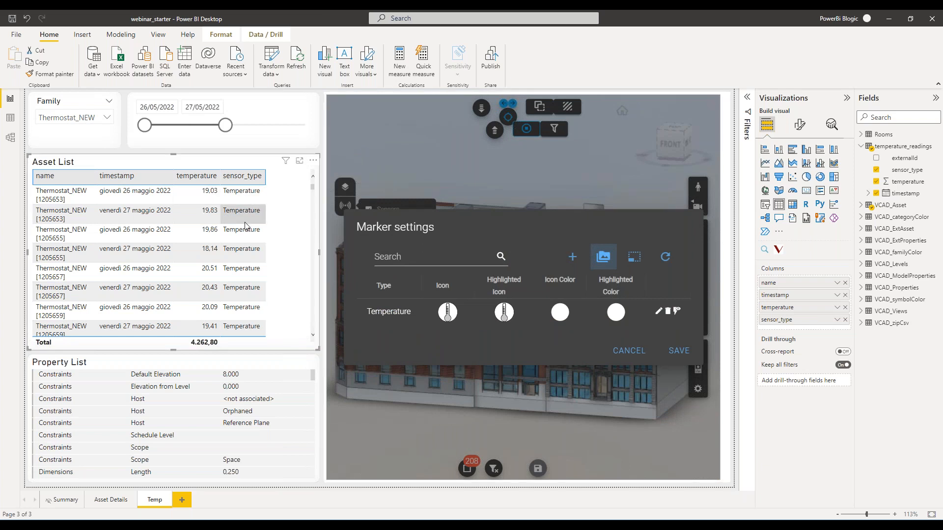
click(631, 352)
click(540, 313)
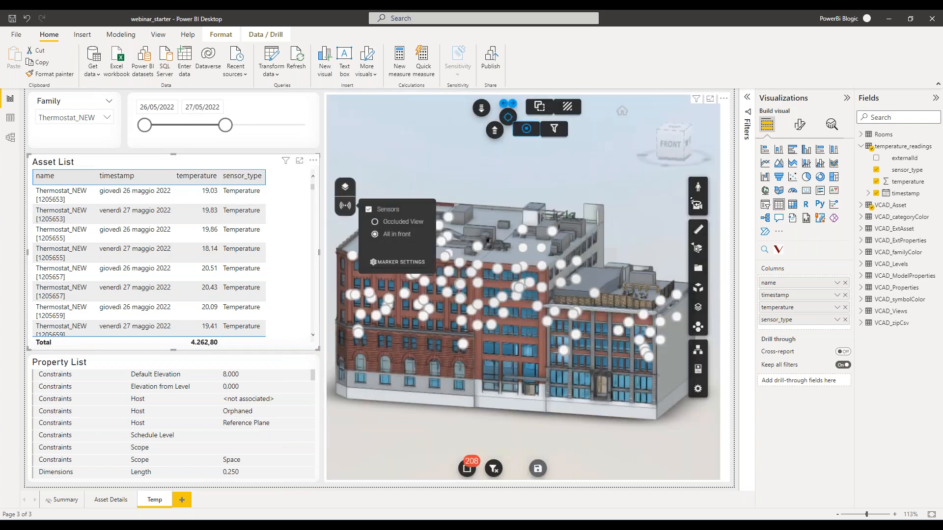
Assign sensor_type as the viewer's Marker Style and reload the Temp page to refresh the markers.
click(730, 126)
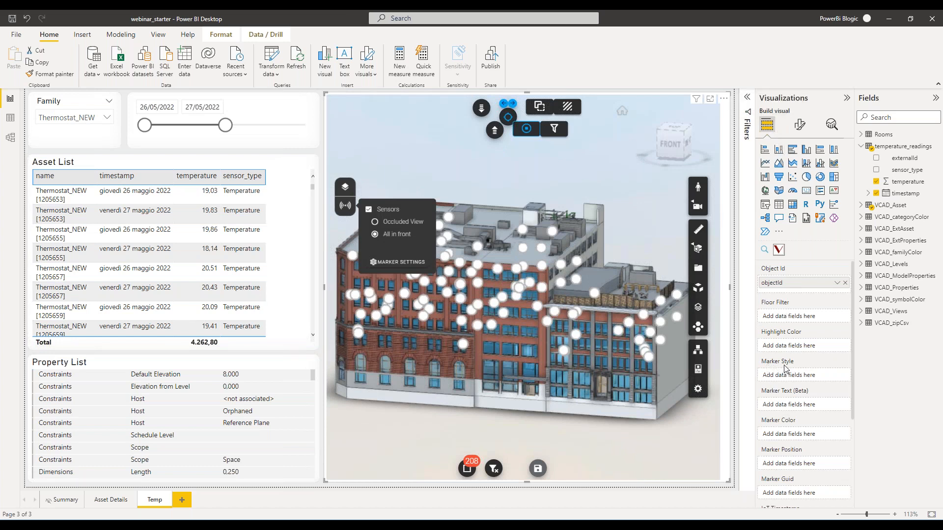
mouse_move(908, 170)
mouse_down()
mouse_move(813, 290)
mouse_move(803, 376)
mouse_up()
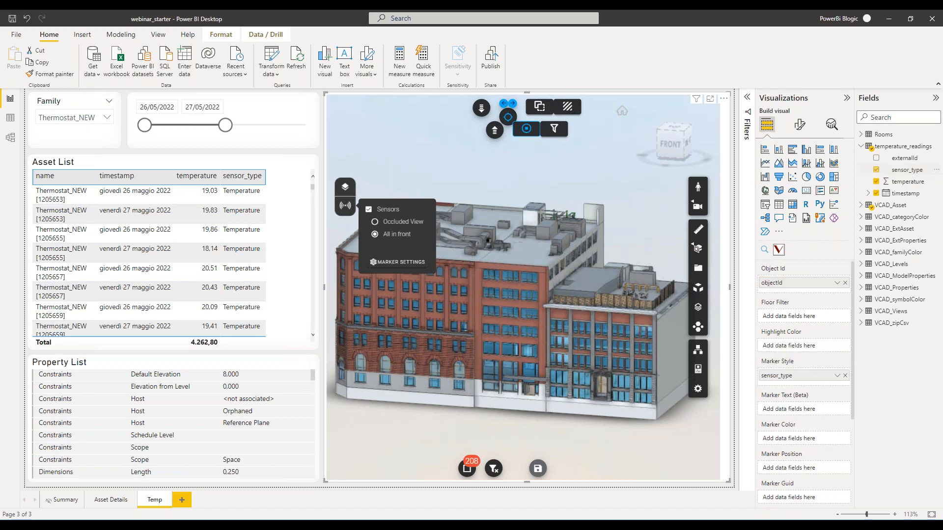
click(345, 208)
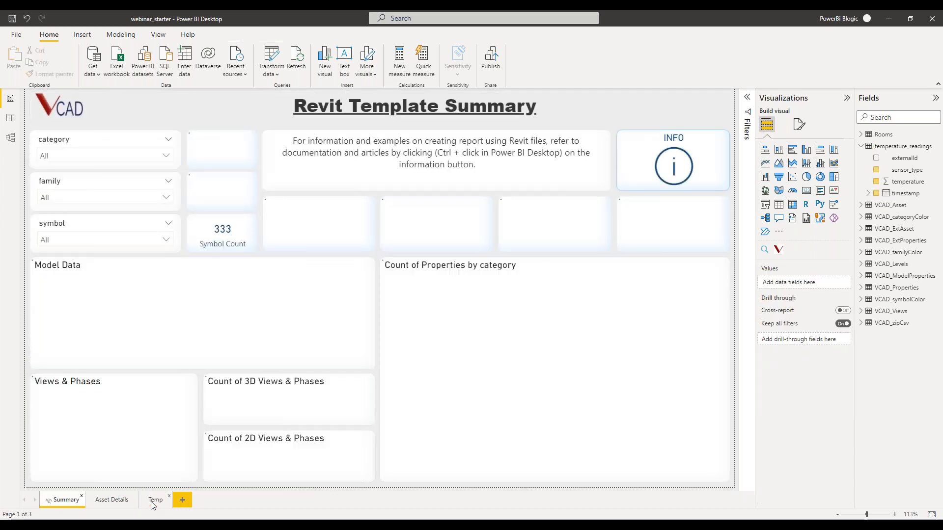
click(157, 501)
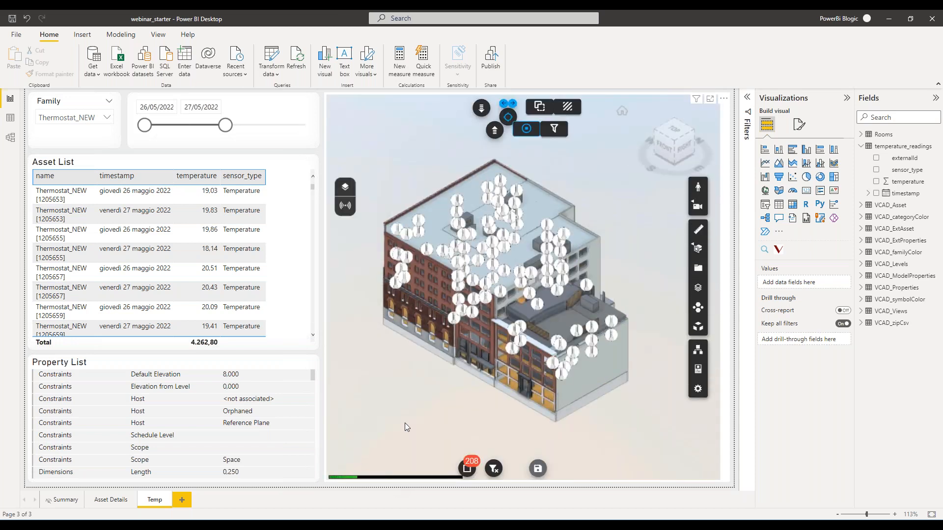
scroll(427, 285, up, 6)
drag(428, 353, 472, 338)
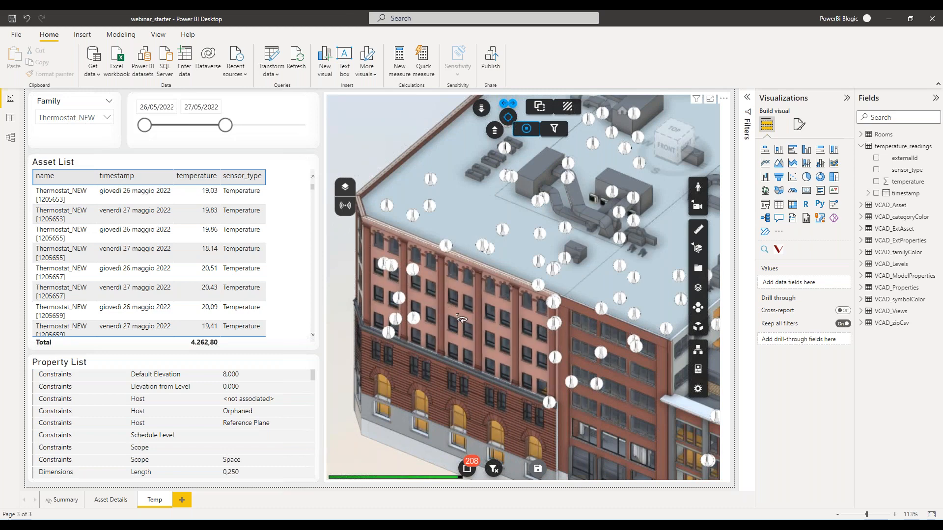
Set the Temperature marker's icon color to teal (RGB 38, 166, 154) in the marker settings.
click(347, 206)
click(389, 263)
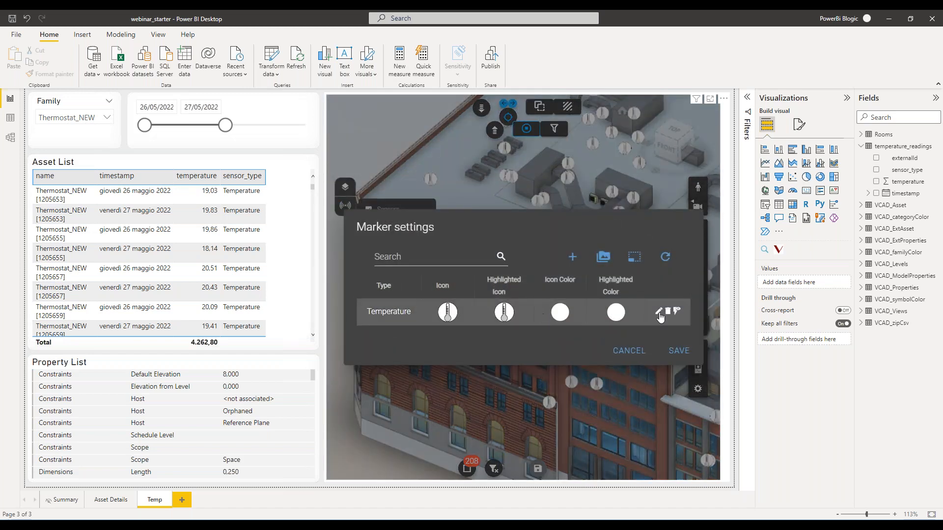
click(659, 311)
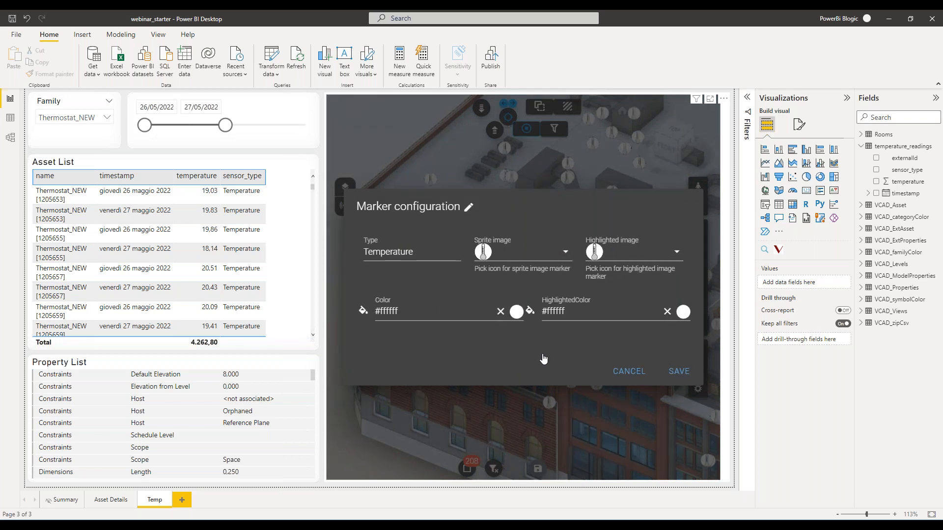
click(416, 318)
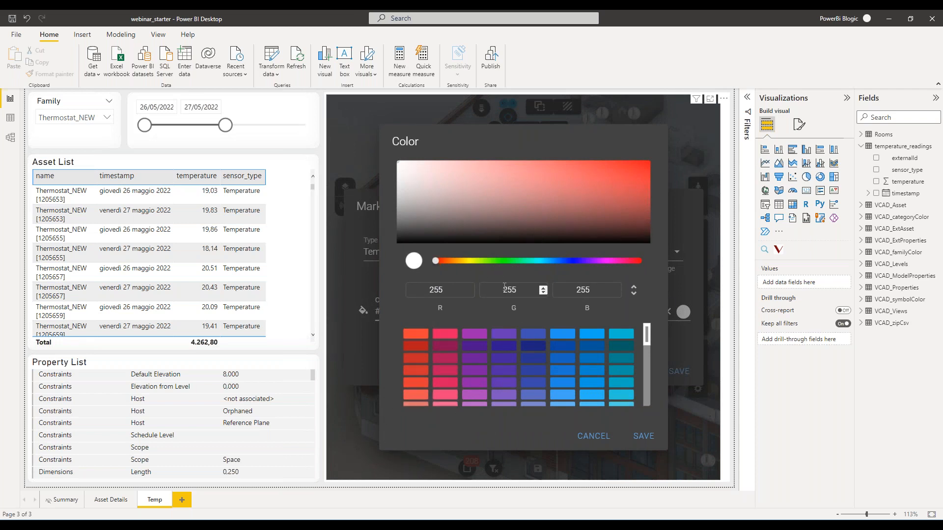
scroll(563, 335, down, 5)
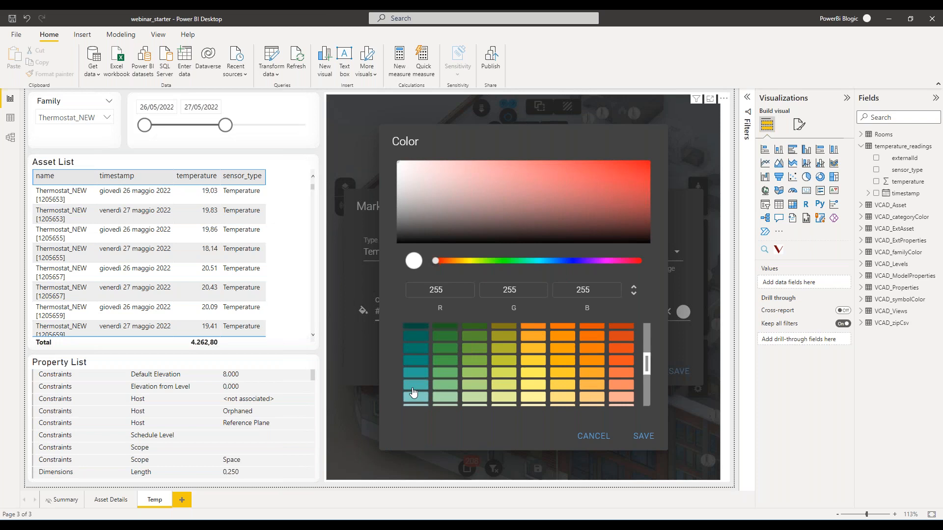
click(415, 374)
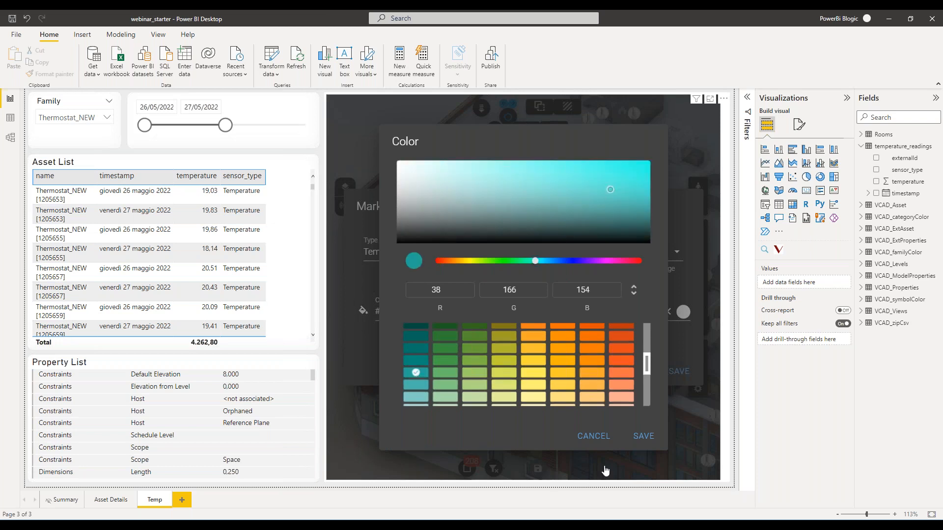
click(643, 437)
click(680, 373)
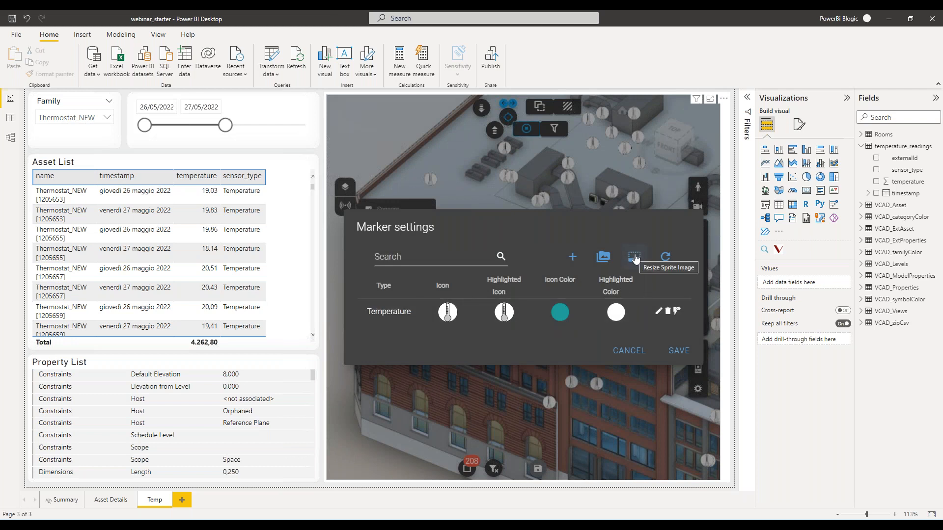
Check the marker sprite size, save the marker settings and reload the Temp page to apply them.
click(635, 259)
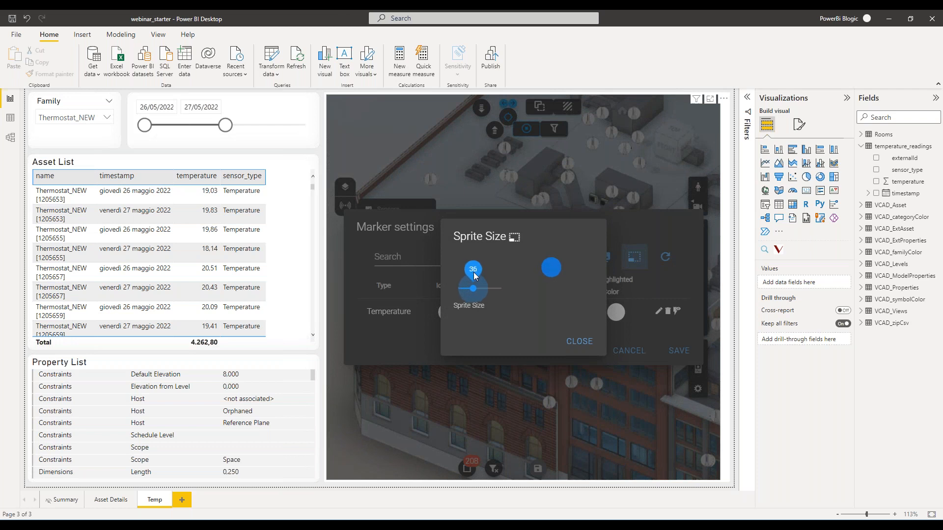
click(579, 342)
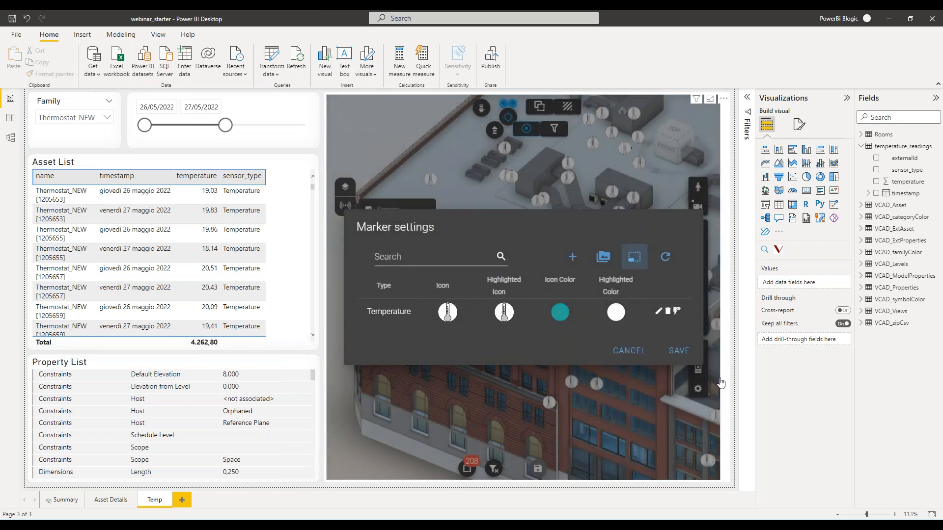
click(677, 350)
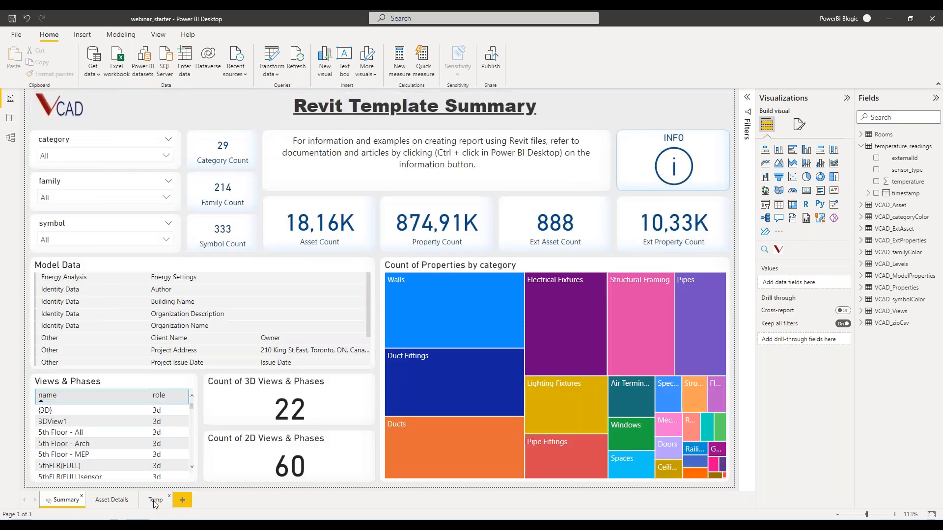
click(155, 501)
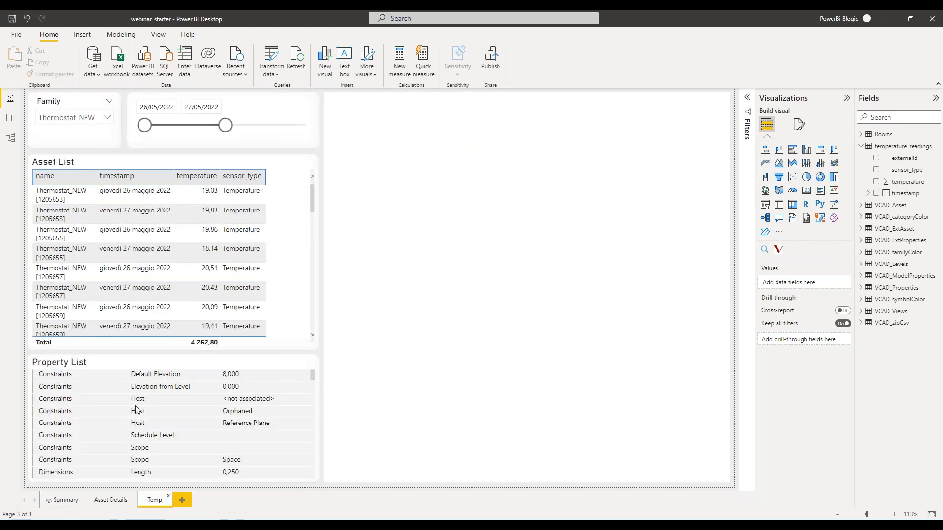
Replace the Property List table with a clustered column chart and fit it below the Asset List.
click(162, 361)
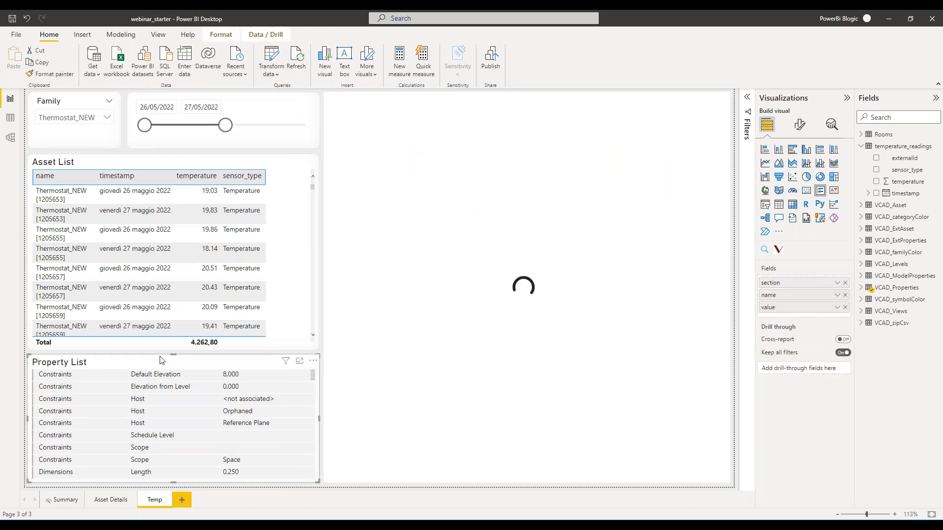
key(Delete)
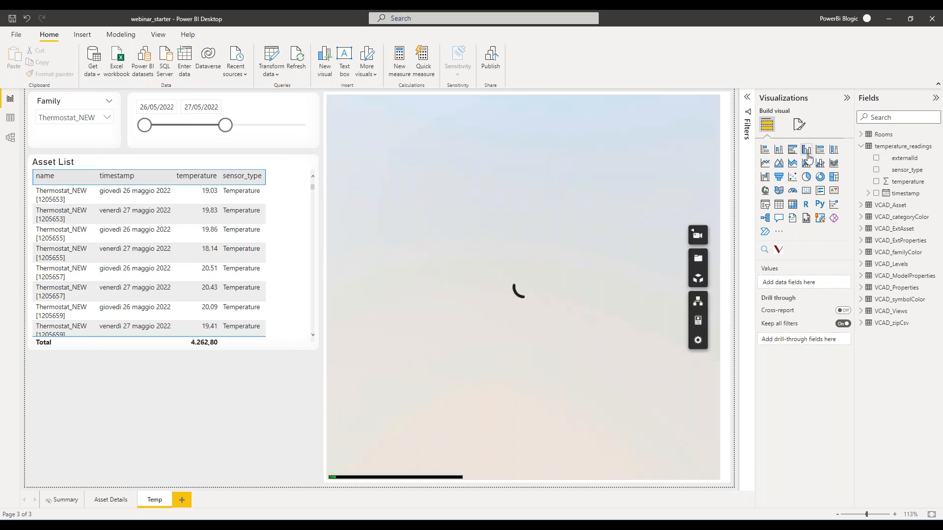
click(807, 150)
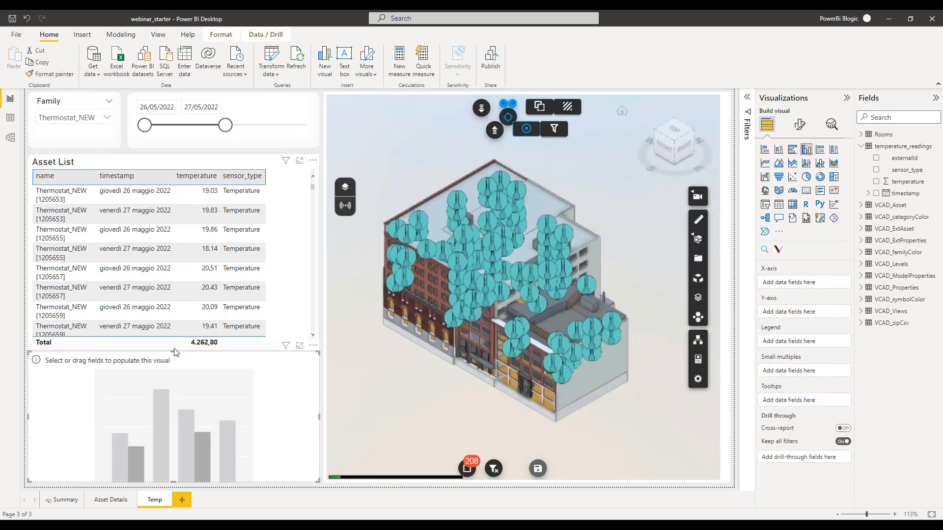
drag(175, 352, 177, 361)
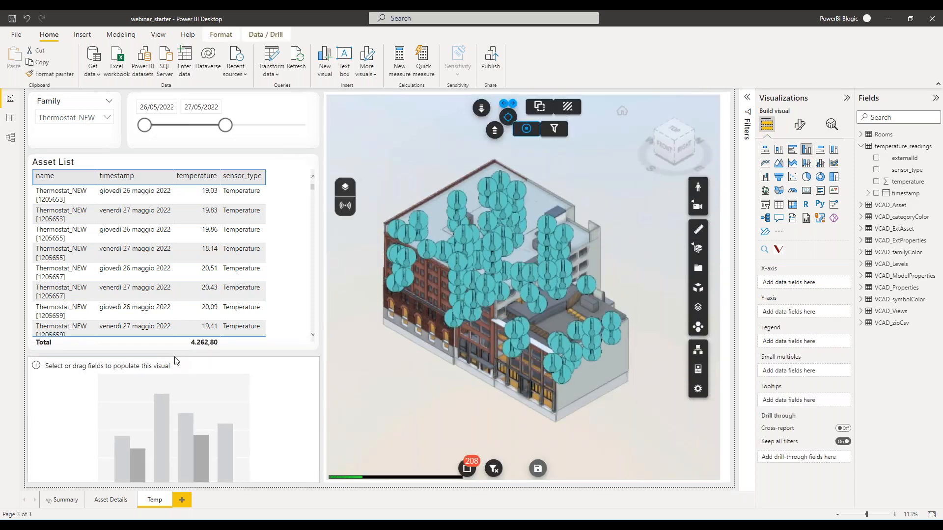
Use the timestamp field as the chart's X-axis, with plain timestamp values instead of the date hierarchy.
scroll(425, 361, up, 5)
scroll(425, 361, up, 5)
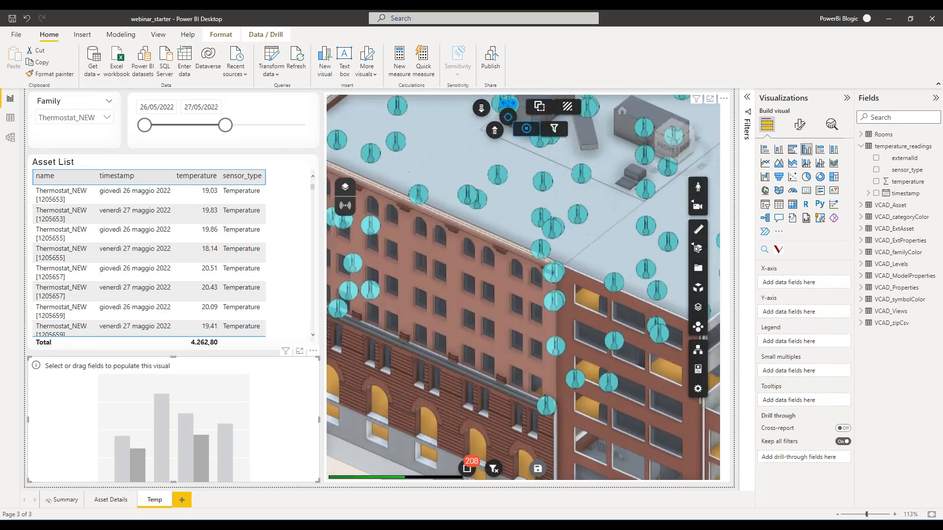
scroll(492, 284, up, 5)
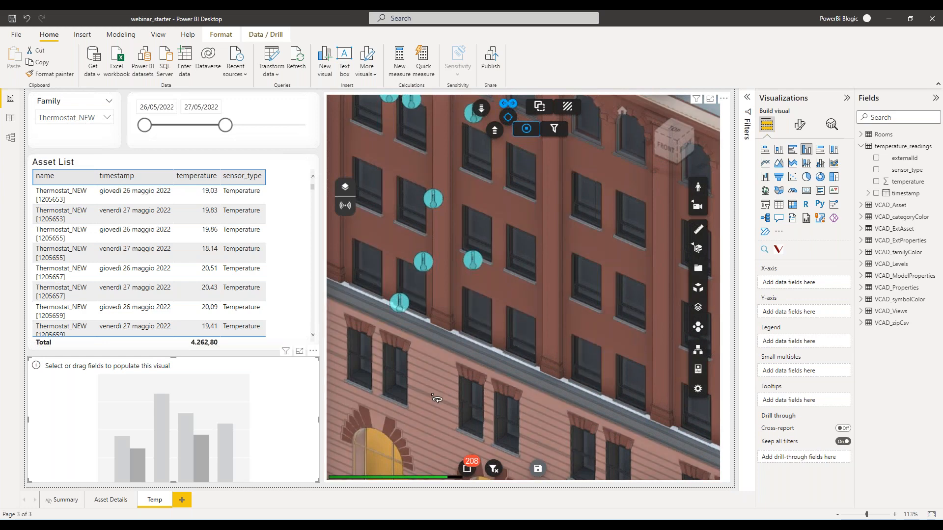
mouse_move(400, 305)
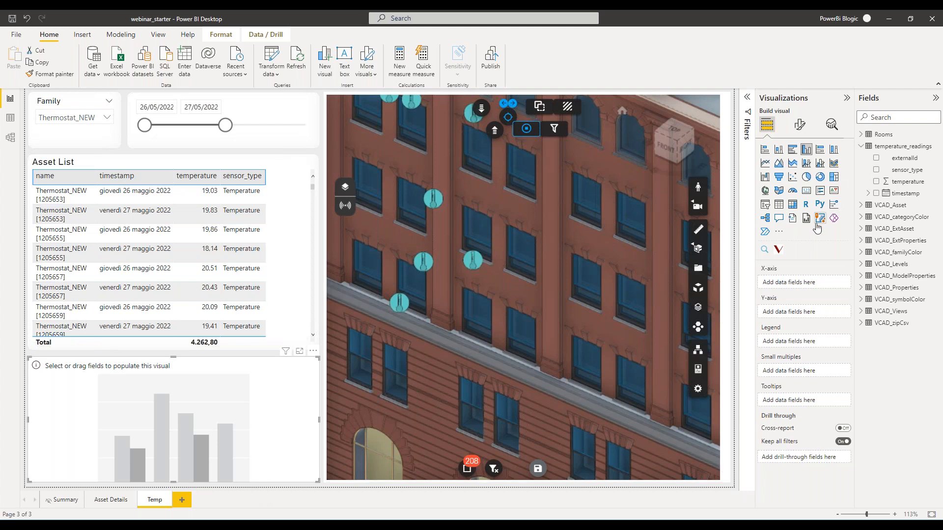
drag(905, 193, 808, 281)
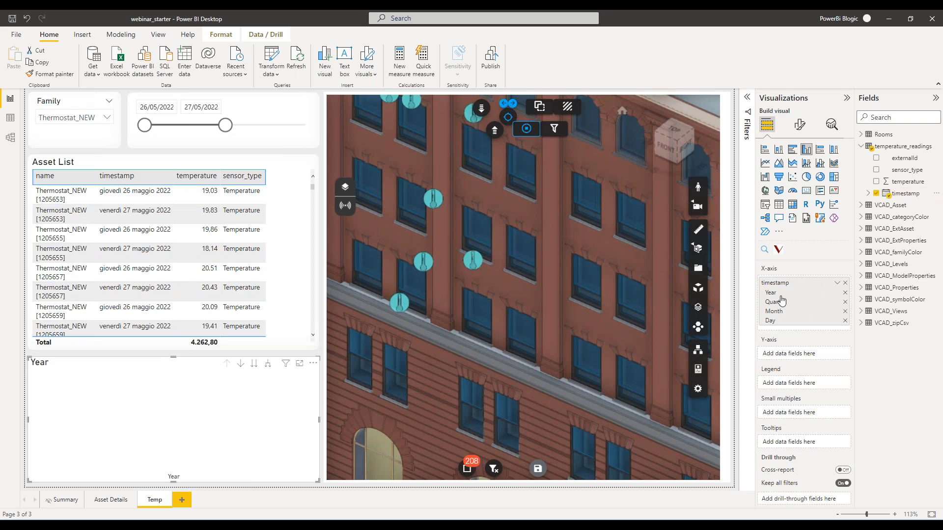
click(837, 283)
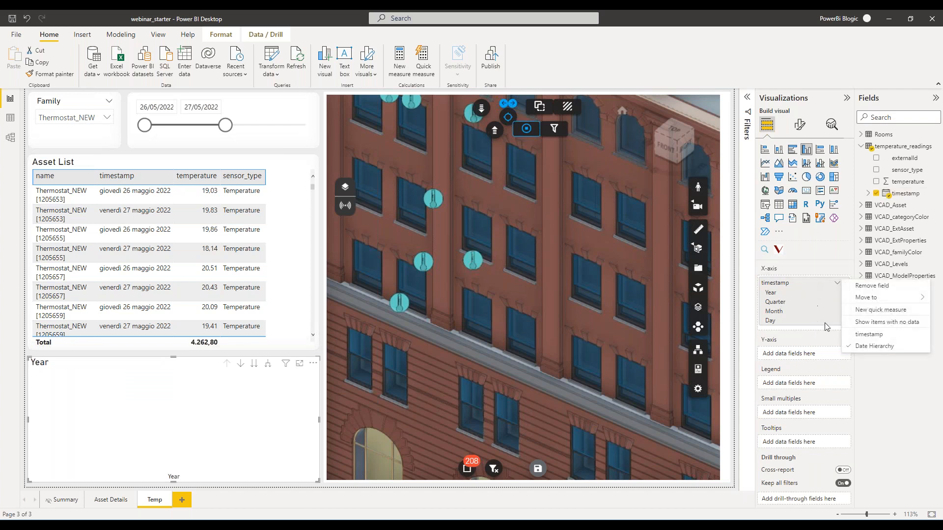
click(869, 336)
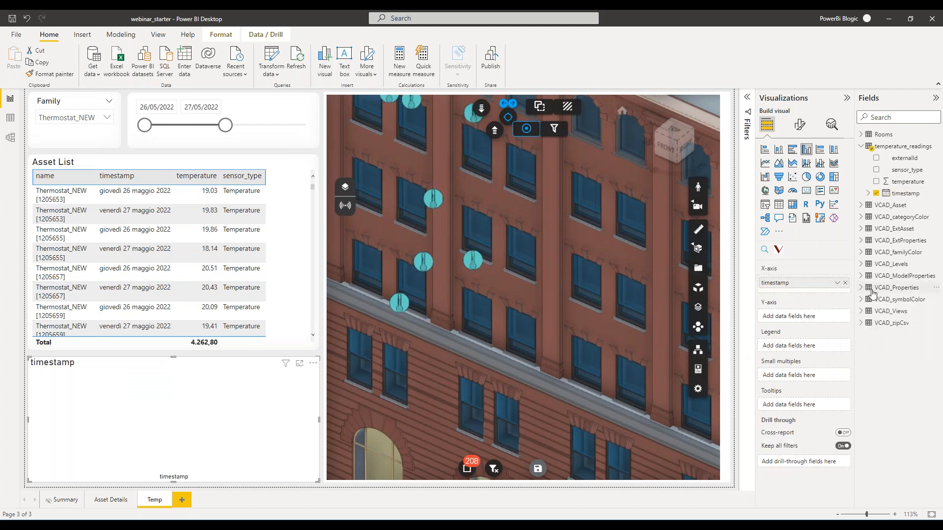
Add temperature to the chart's Y-axis, aggregated as Minimum.
drag(916, 188, 800, 317)
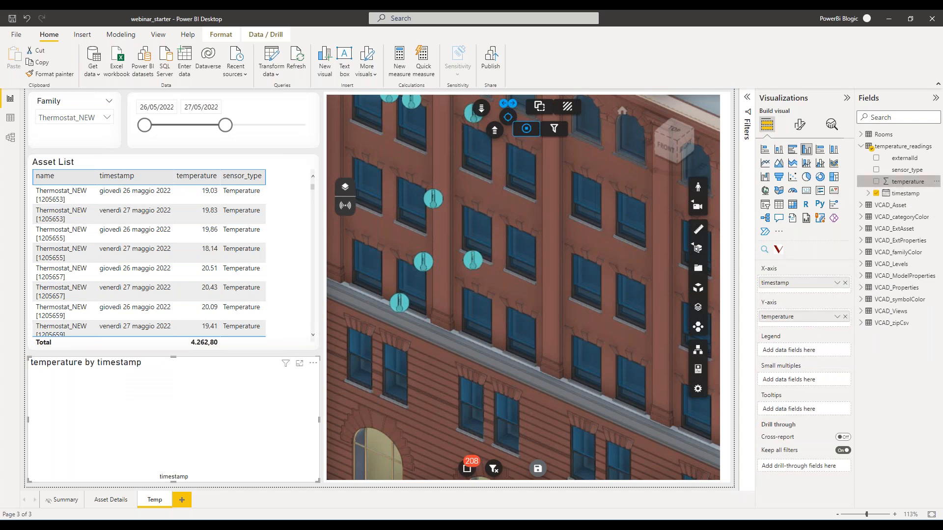
click(837, 318)
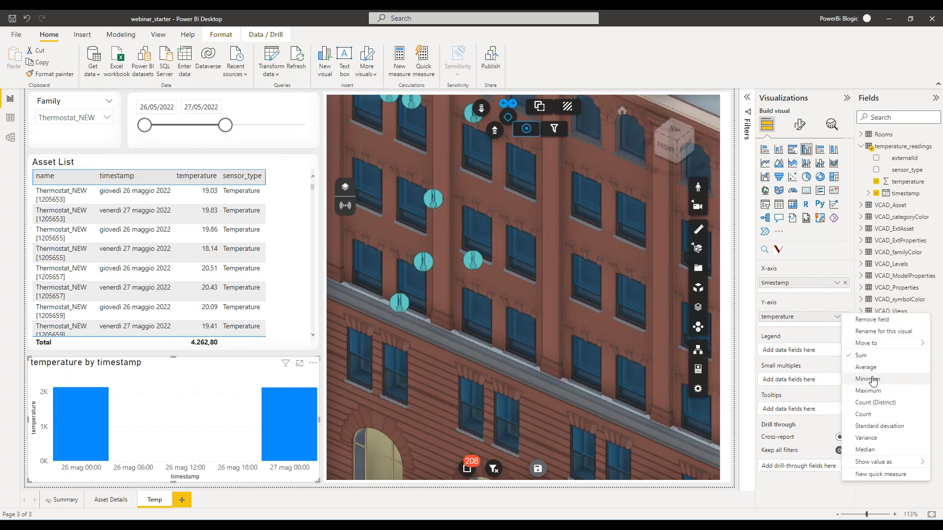
click(873, 379)
Add temperature to the chart's Y-axis two more times, aggregated as Average and as Maximum.
drag(909, 182, 806, 328)
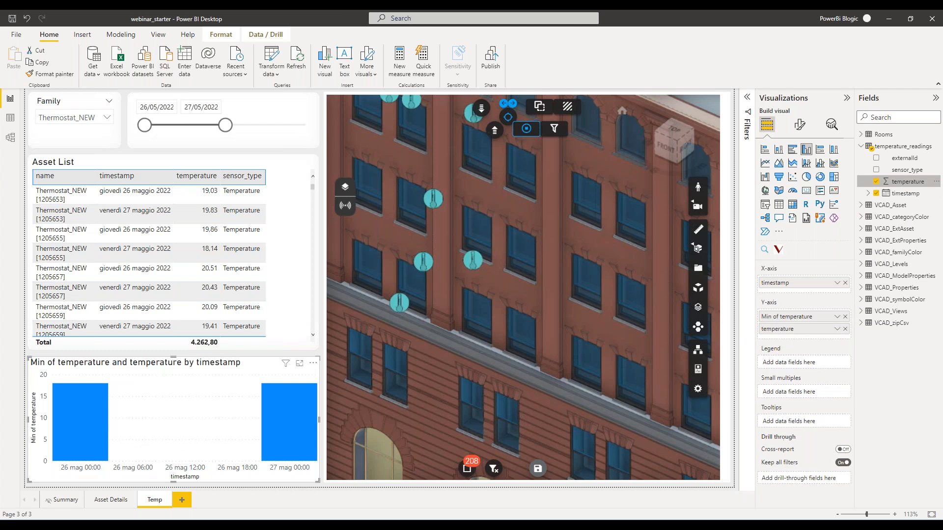
drag(908, 182, 815, 340)
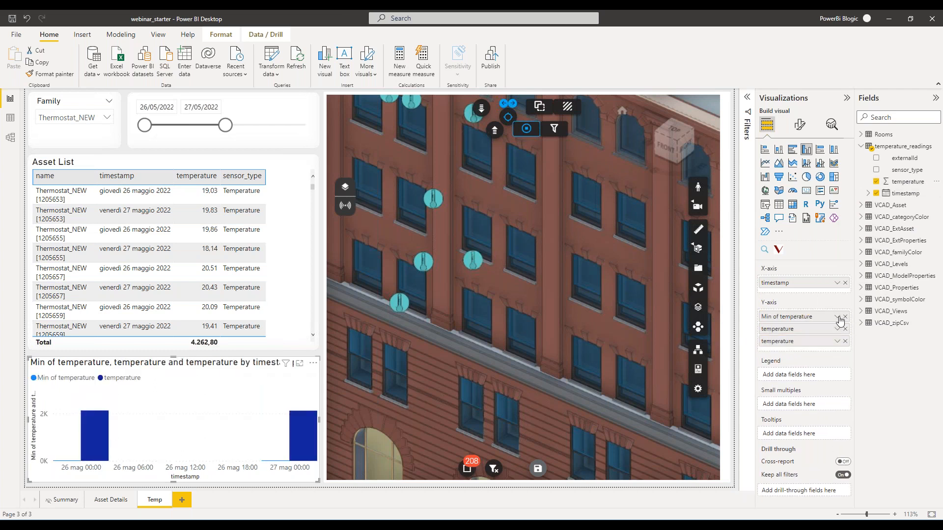
click(837, 330)
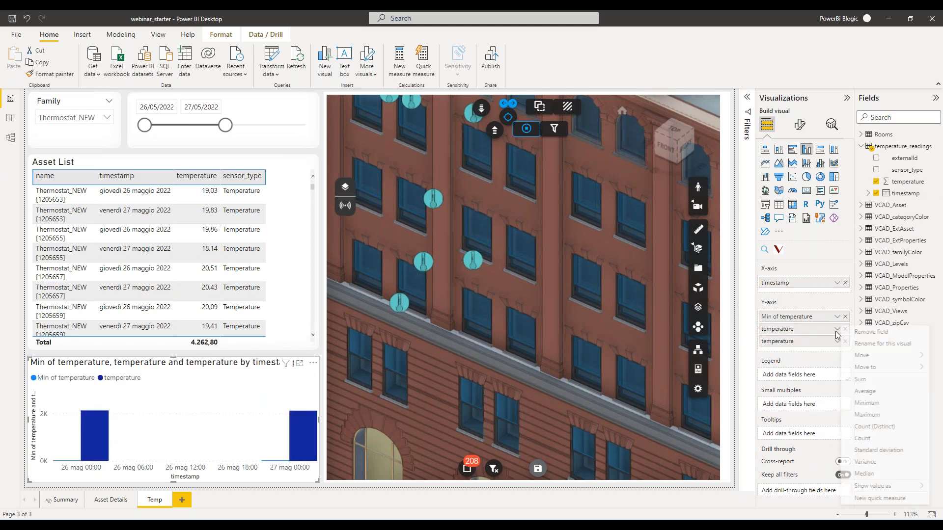
click(867, 392)
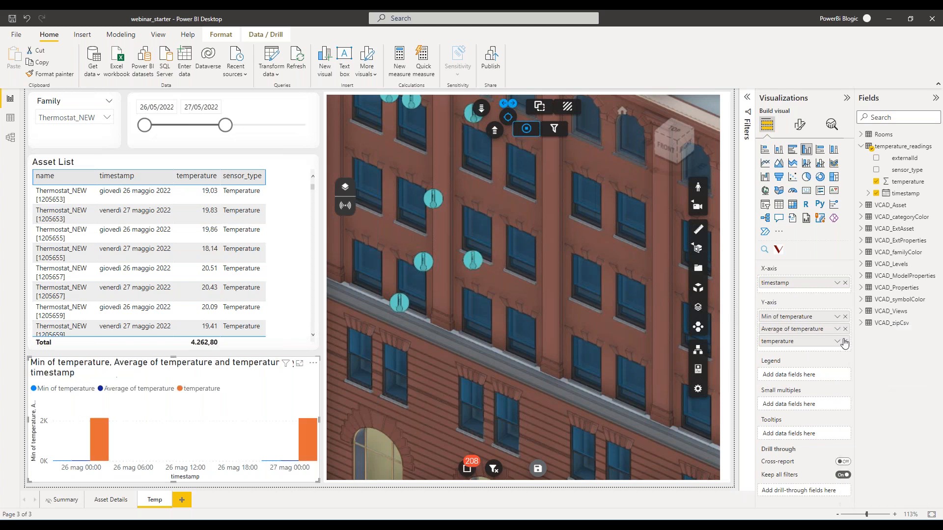
click(838, 342)
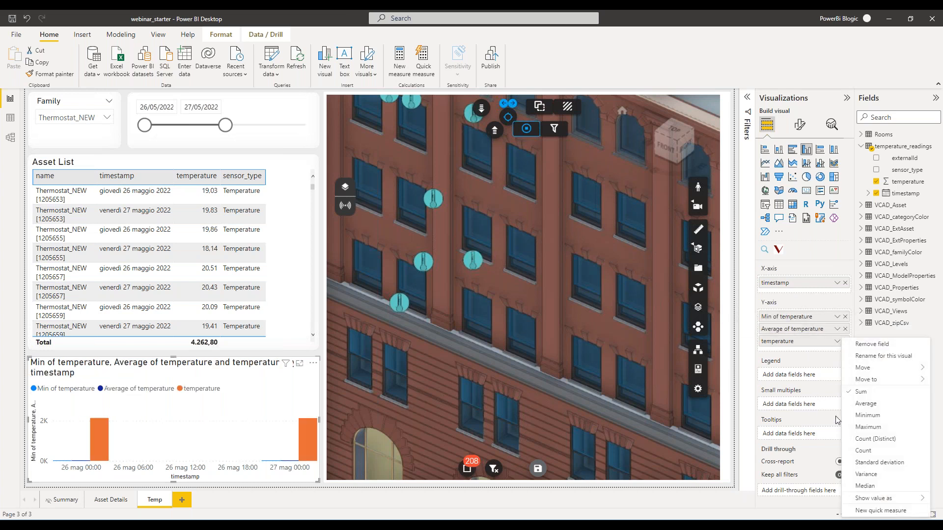
click(870, 428)
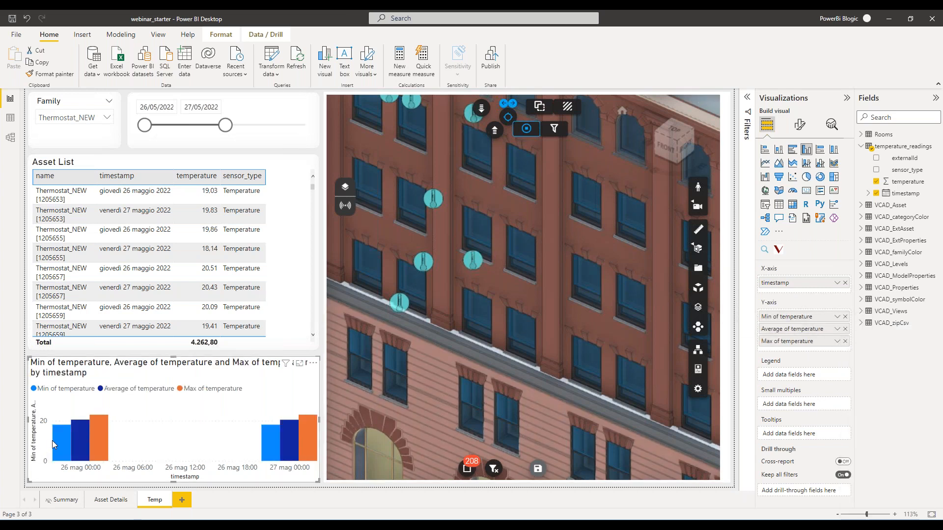
Extend the timestamp slicer's end date to 28/05/2022 and view the thermostat markers on the building.
drag(225, 125, 300, 131)
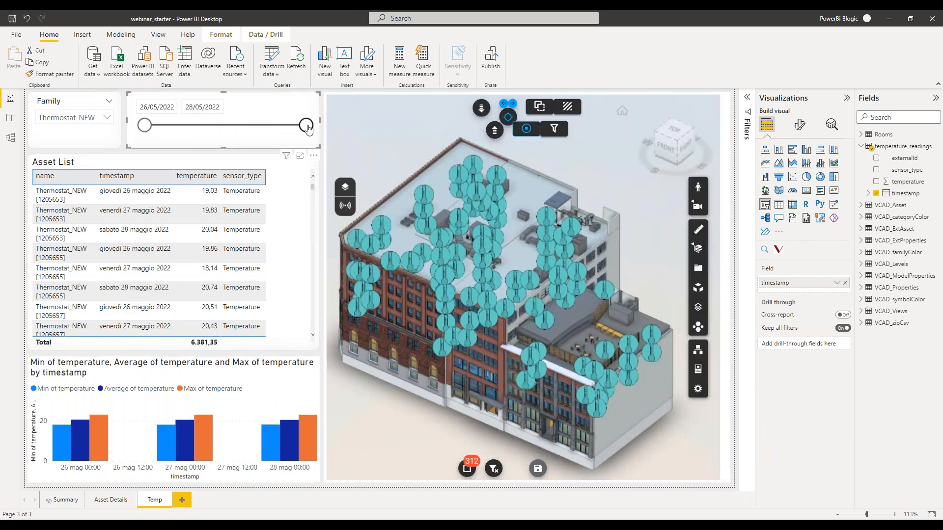
scroll(412, 319, up, 3)
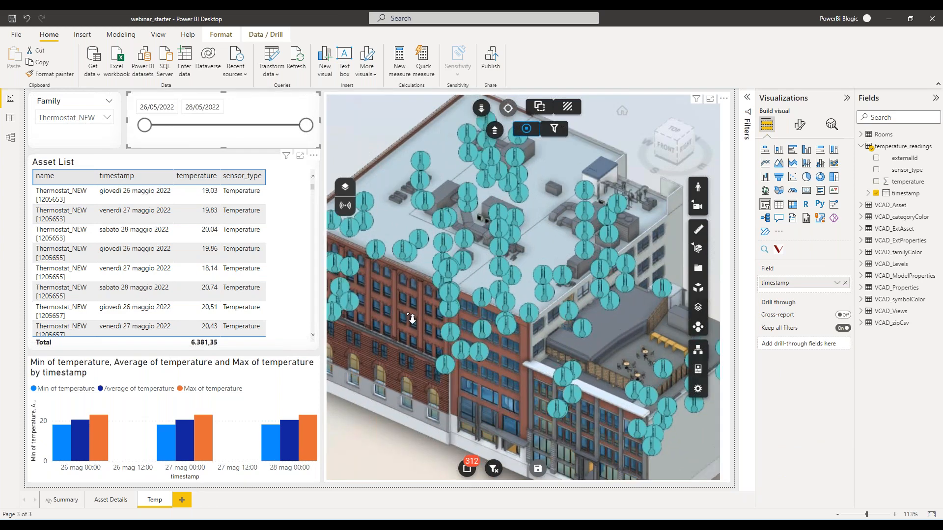
drag(412, 319, 491, 322)
Narrow the timestamp slicer's end date to 27/05/2022, inspect the facade markers, and reduce it further to 26/05/2022.
drag(306, 125, 240, 128)
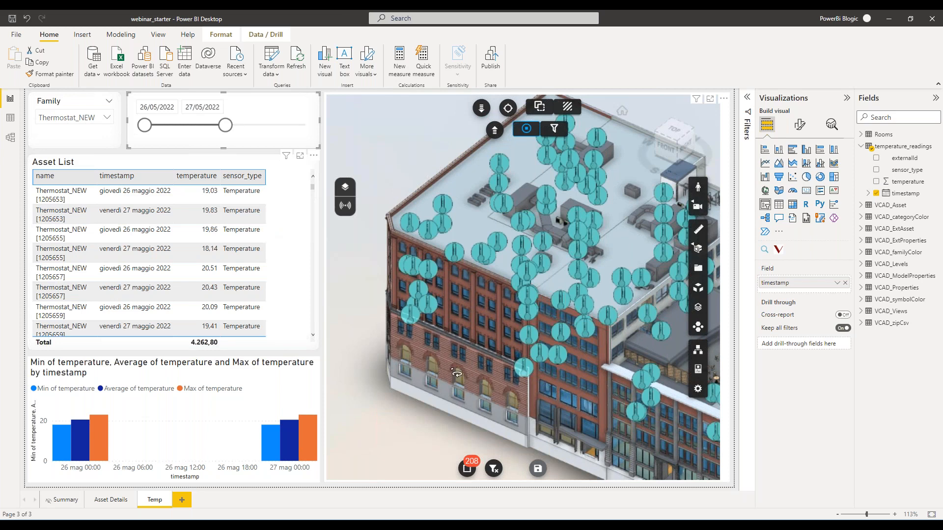
scroll(467, 300, up, 5)
drag(467, 300, 495, 323)
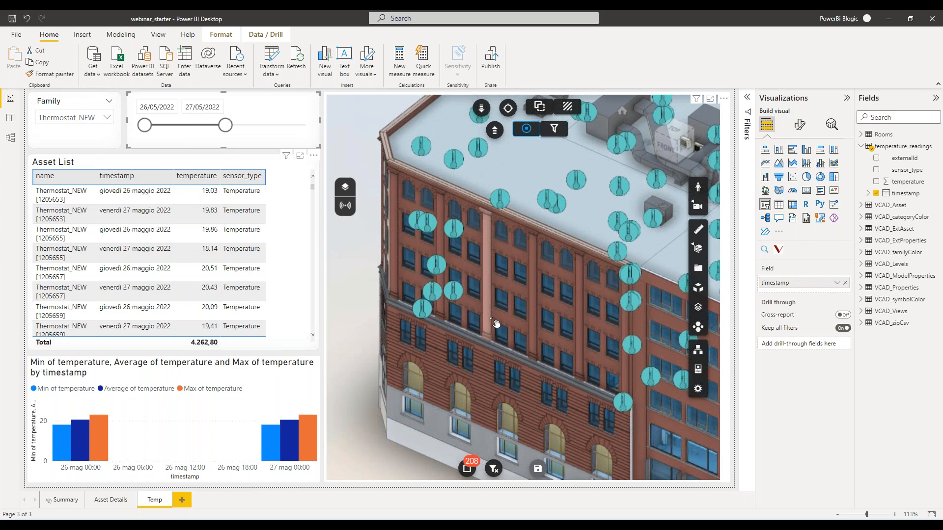
mouse_move(465, 297)
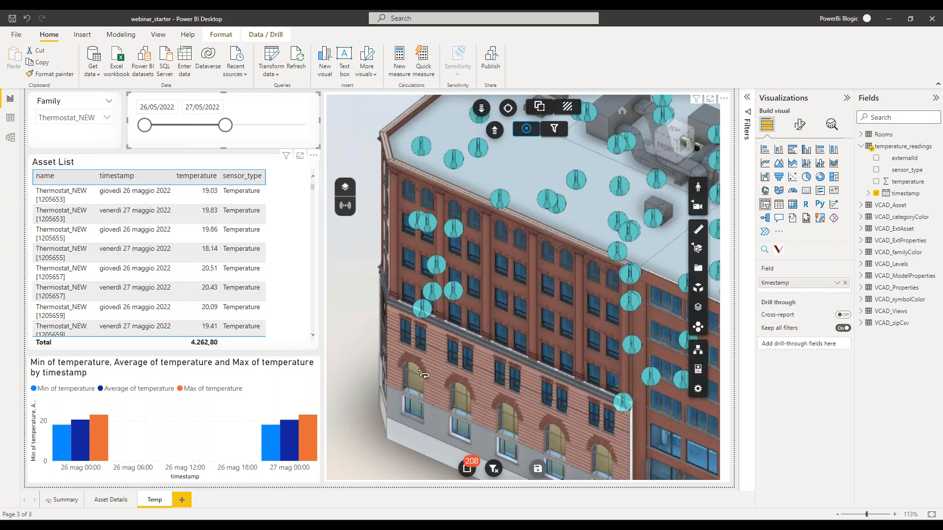
drag(225, 125, 179, 140)
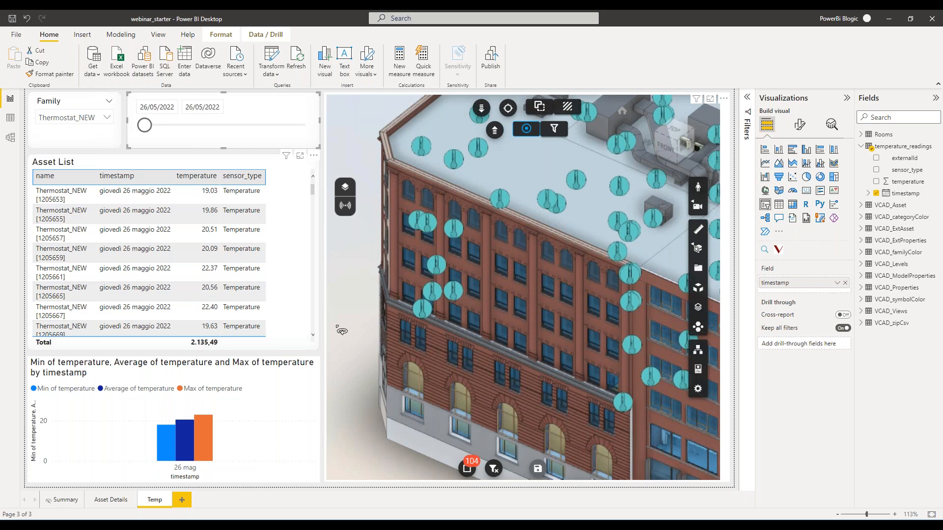
click(317, 276)
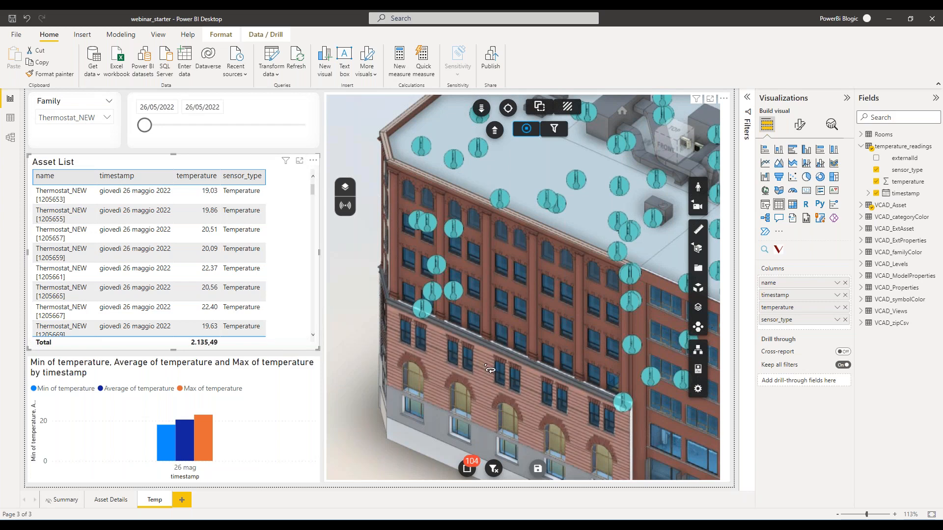
Open the temperature_readings query in Power Query Editor and start a conditional column named temp_color.
click(273, 63)
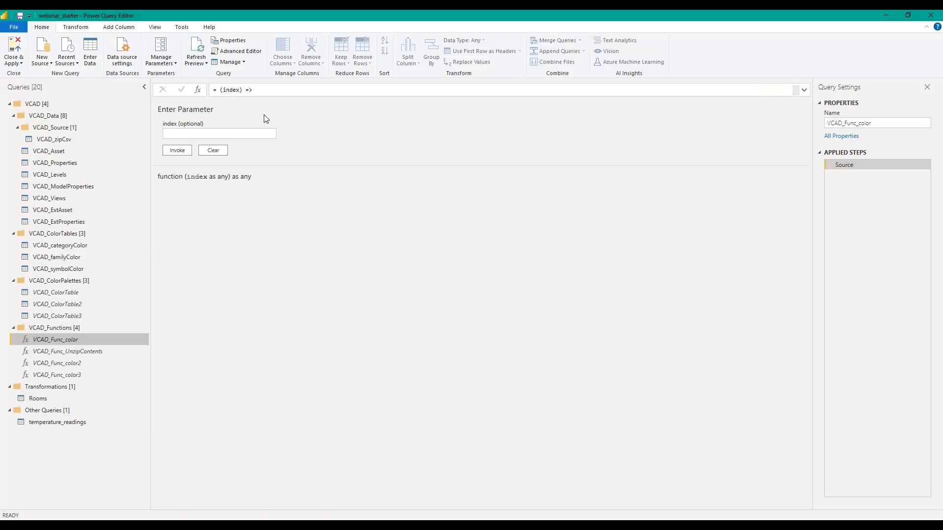
click(44, 424)
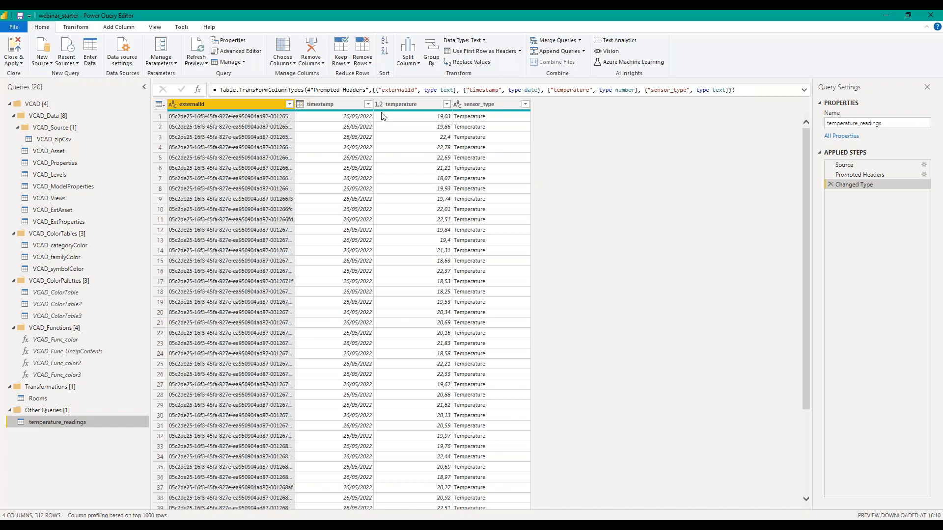
click(131, 31)
click(135, 40)
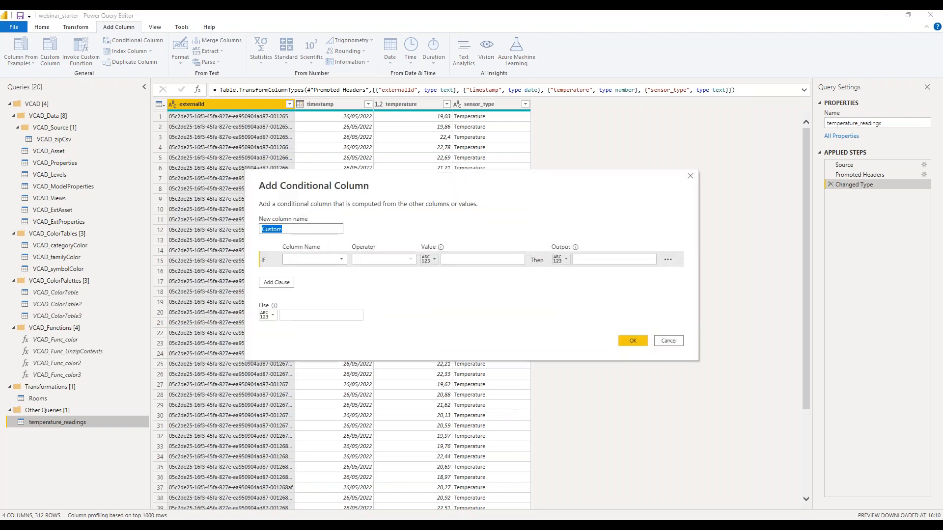
text(temp_color)
Define the first temp_color rule: if temperature is less than 19,5, output #7adcfa.
click(342, 260)
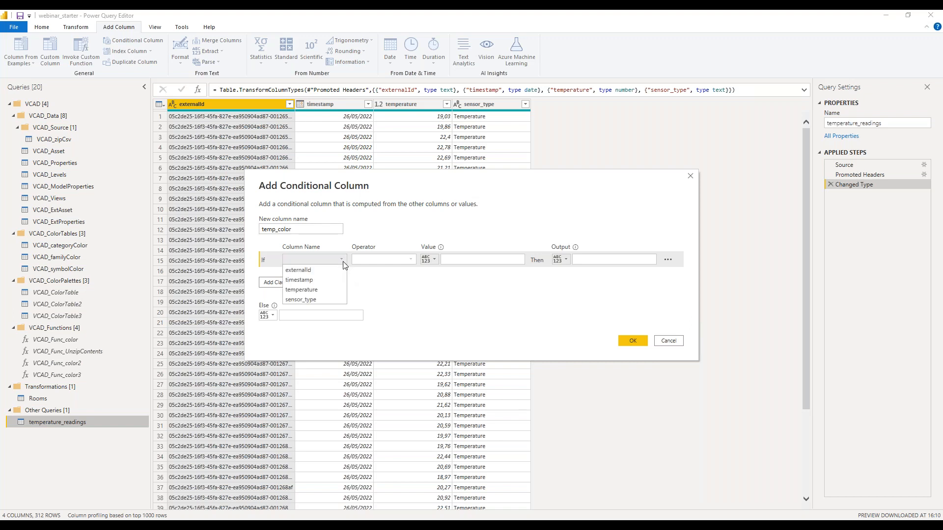
click(320, 289)
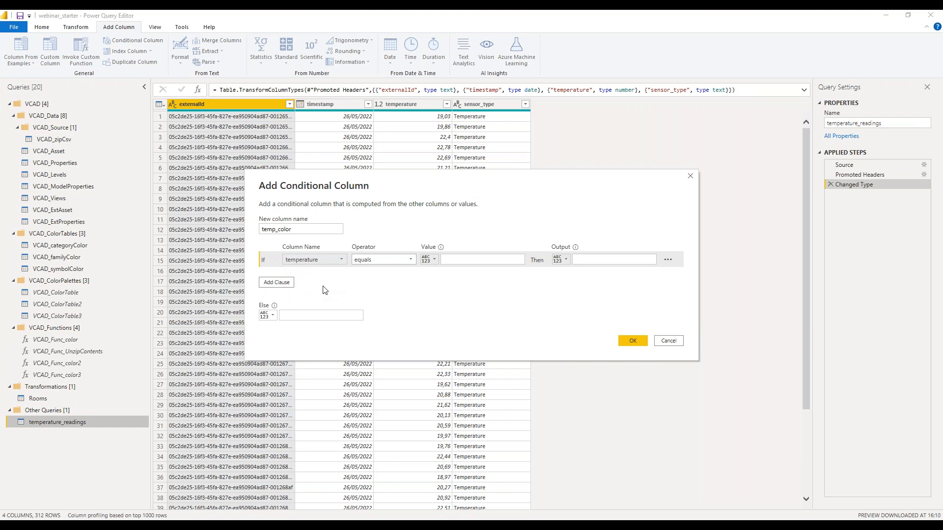
click(409, 265)
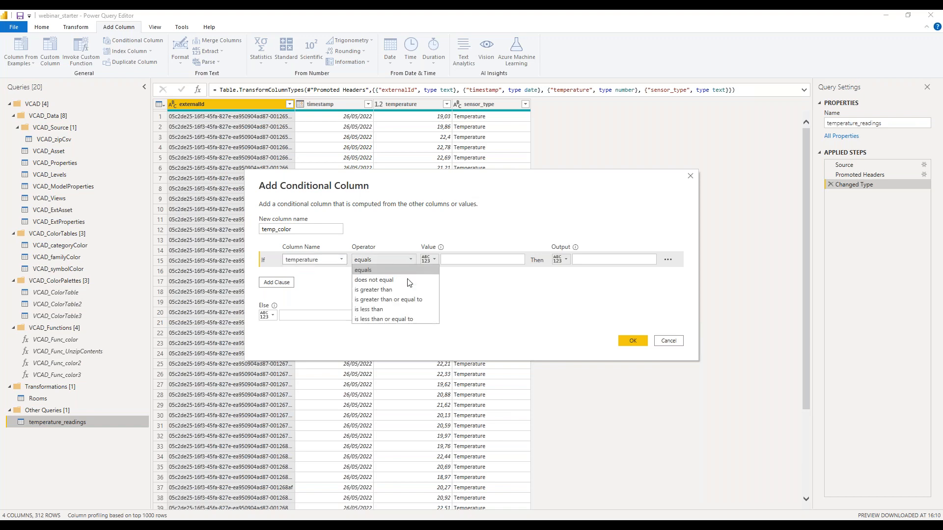
click(399, 310)
click(477, 259)
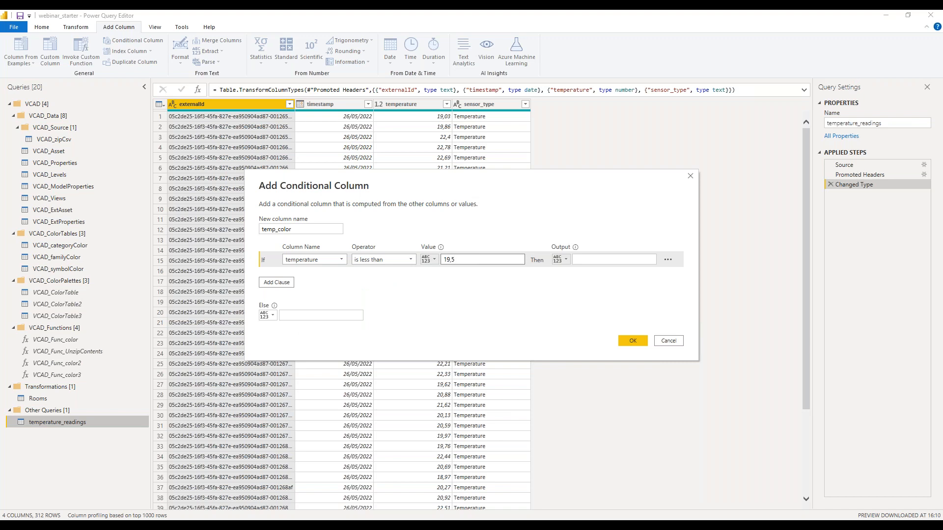
click(608, 263)
text(#7adcfa)
click(582, 294)
Add an else-if clause to temp_color: if temperature is greater than 22,0, output #fa7a7a.
click(270, 286)
click(343, 274)
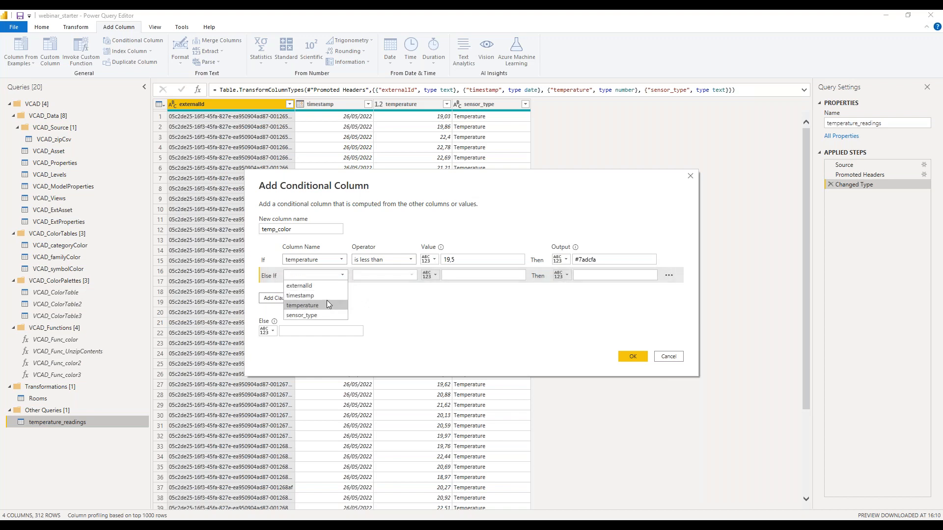
click(327, 303)
click(388, 275)
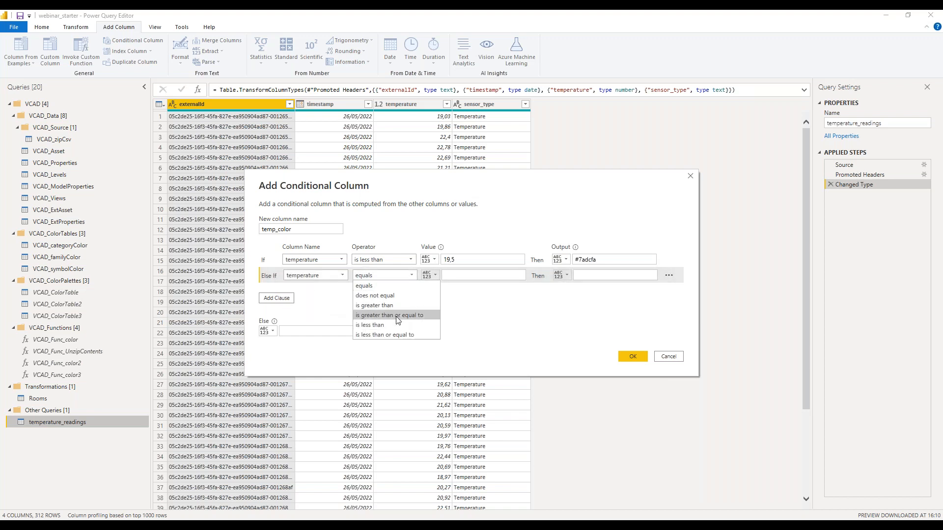
click(375, 305)
click(489, 275)
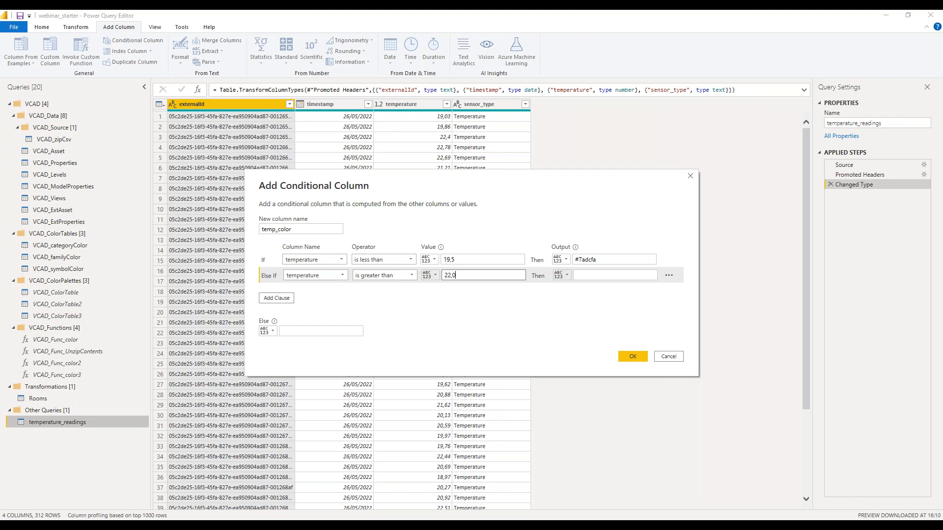
click(596, 275)
text(#fa7a7a)
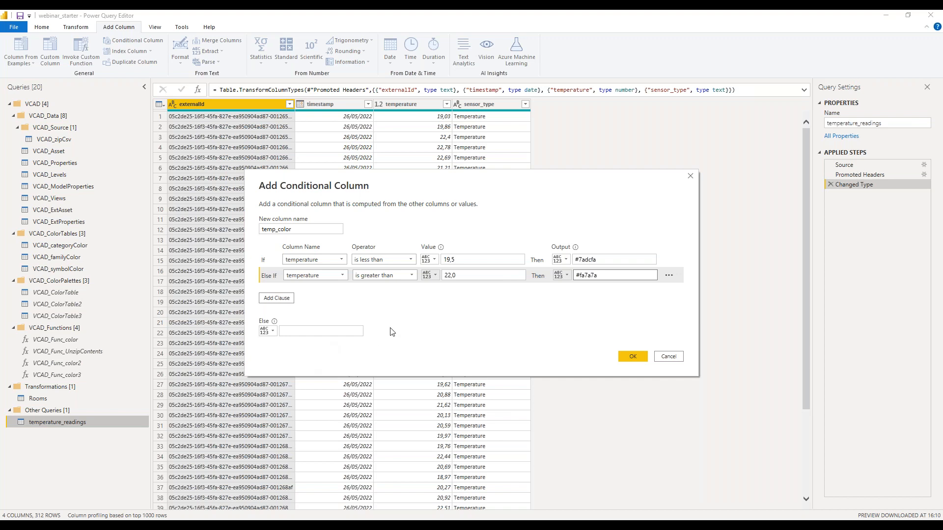
Set the else output to #a5fa7a, create the temp_color column, and apply the query changes to the report.
click(326, 332)
text(#a5fa7a)
click(633, 357)
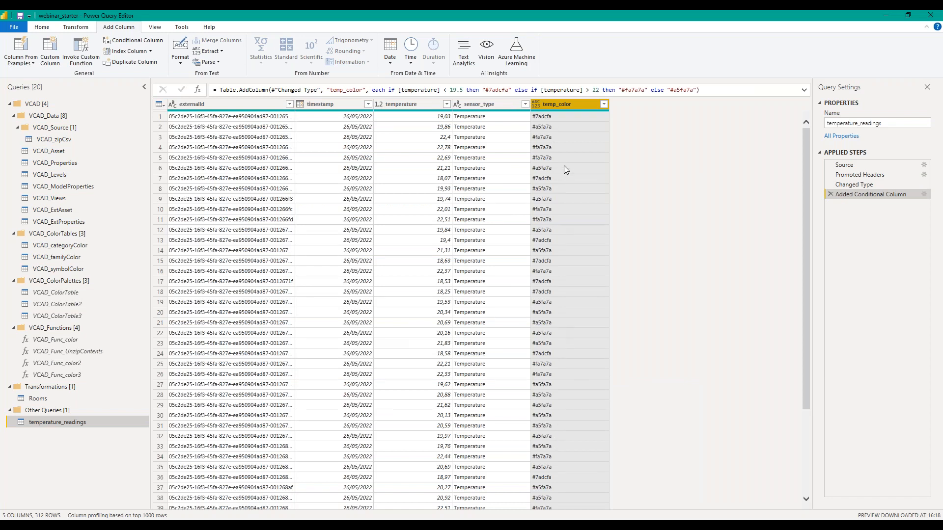
click(47, 30)
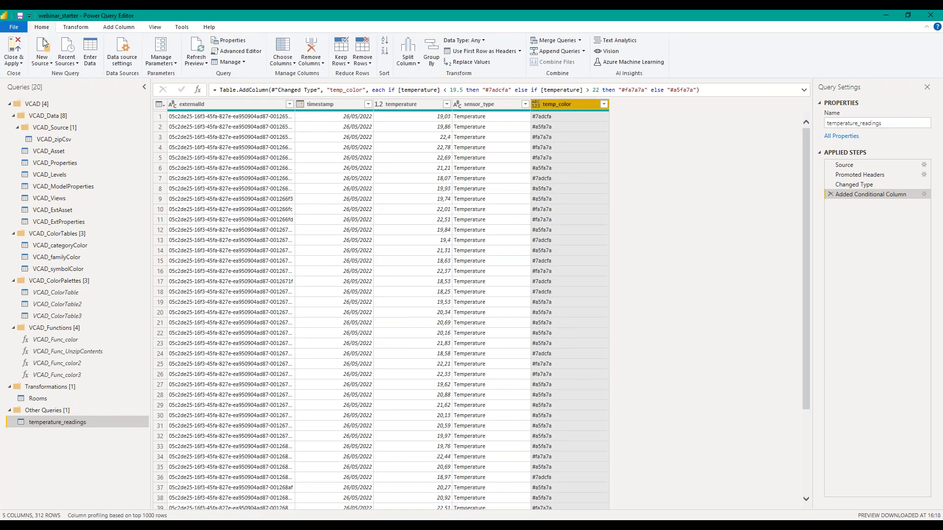
click(17, 54)
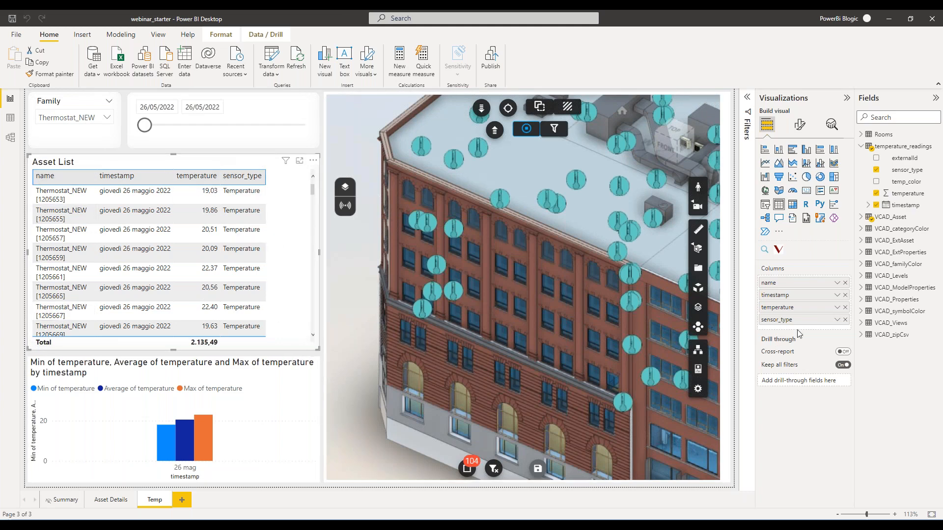
Replace sensor_type with temp_color in the Asset List table and format the column's background color by field value.
click(845, 320)
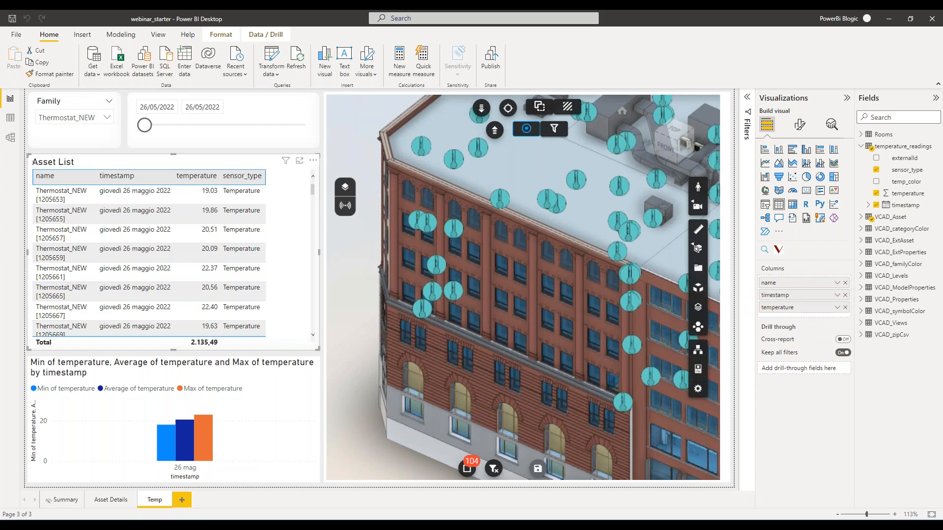
drag(904, 183, 801, 320)
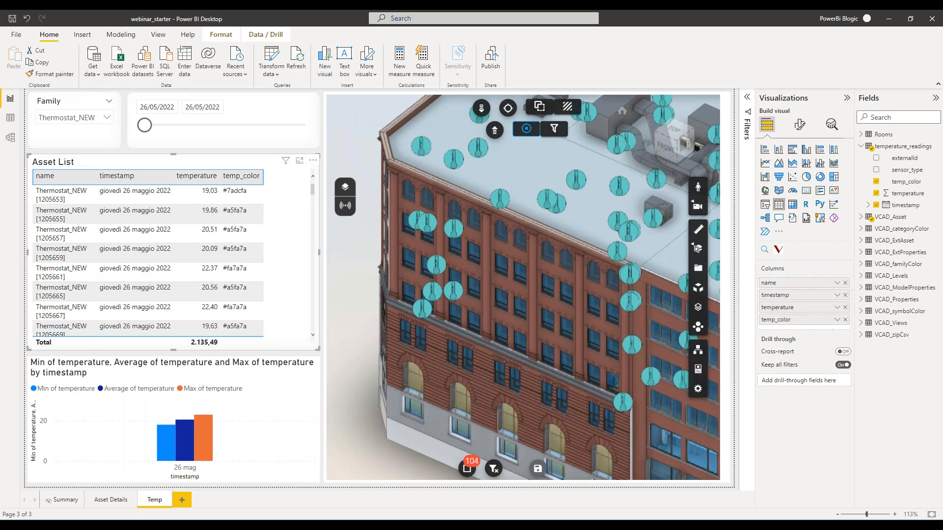
click(837, 320)
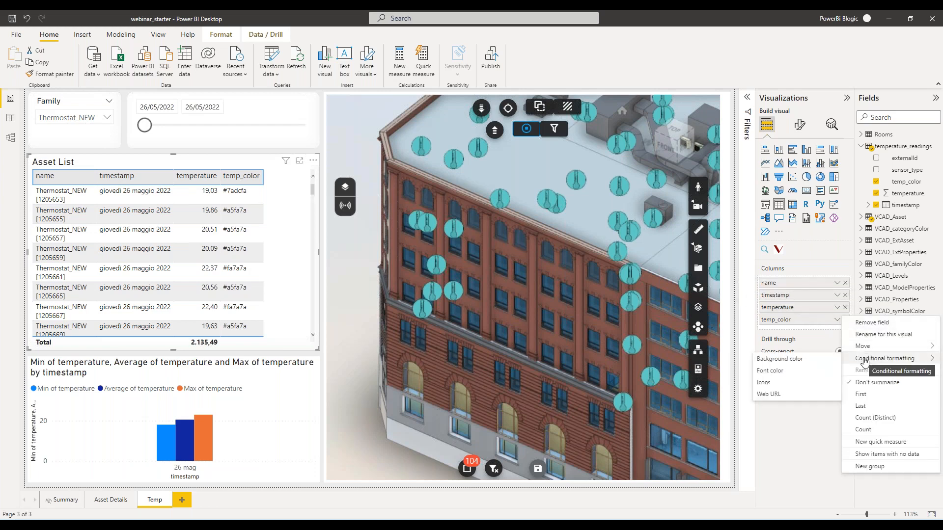
click(835, 361)
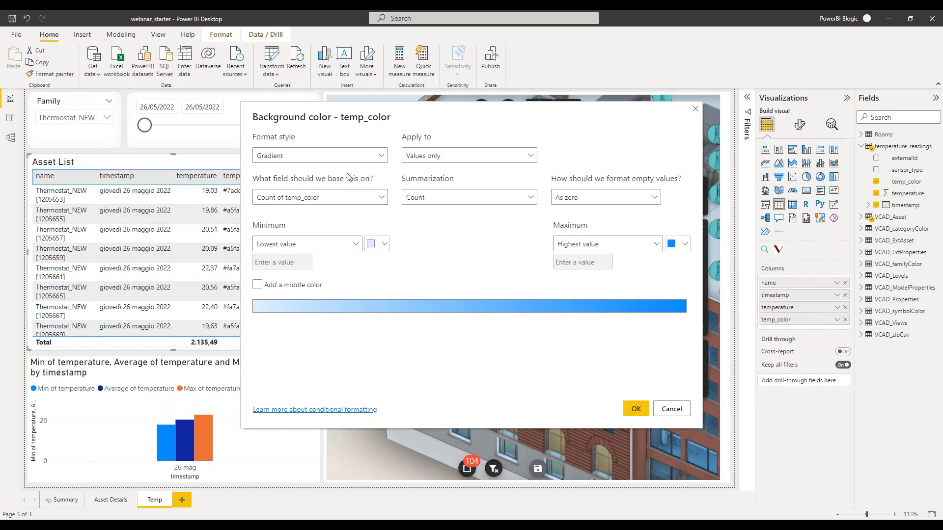
click(337, 156)
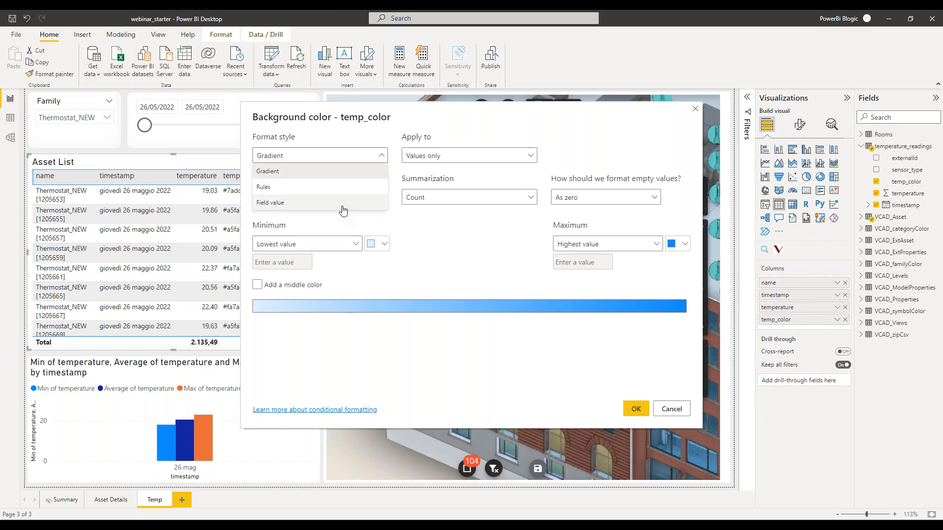
click(343, 209)
click(635, 408)
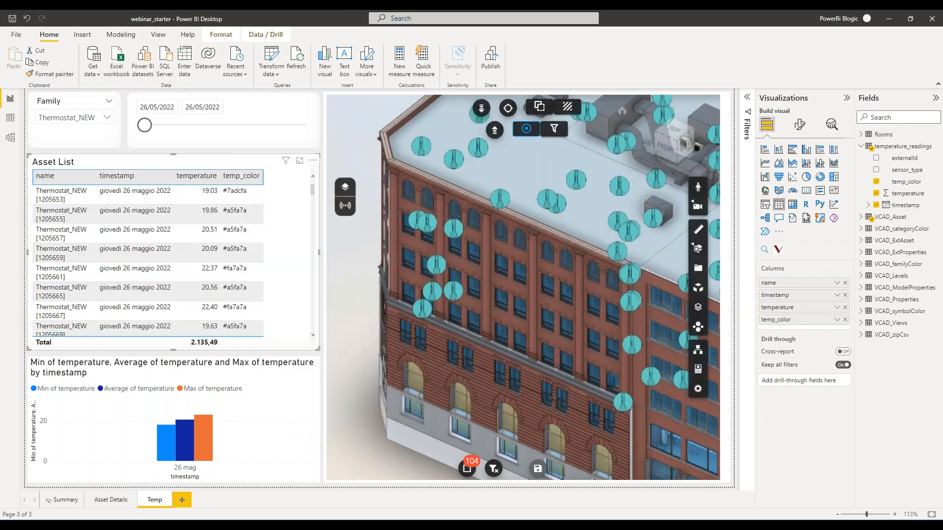
Format the temp_color column's font color by field value as well, and look through the Asset List rows.
click(839, 320)
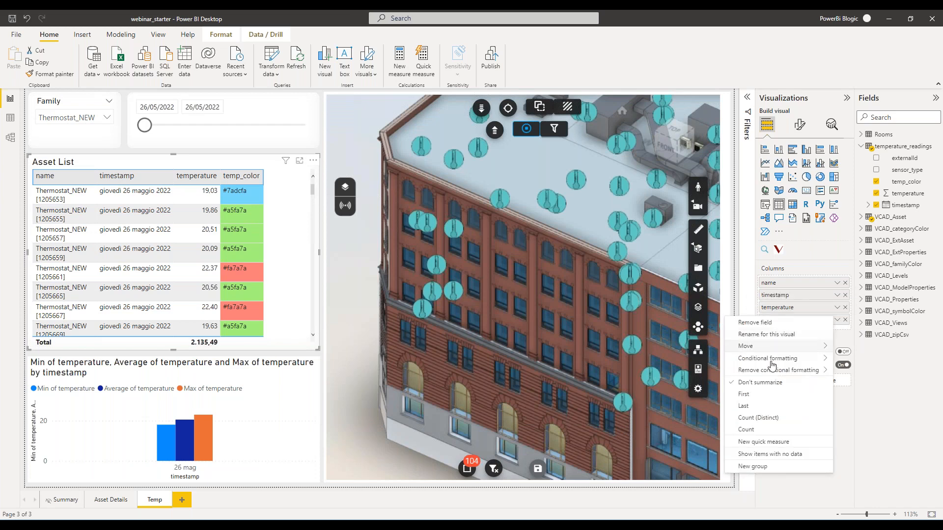
mouse_move(815, 359)
click(858, 371)
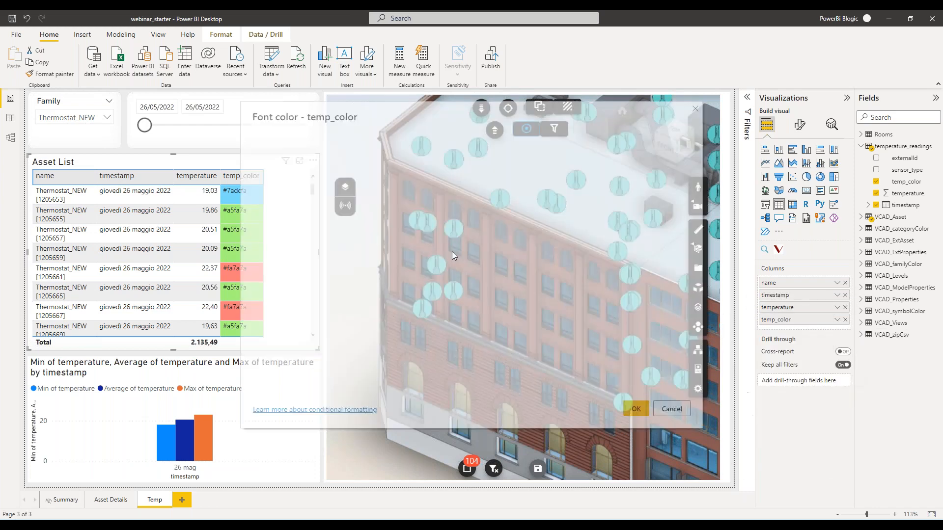
click(321, 156)
click(323, 204)
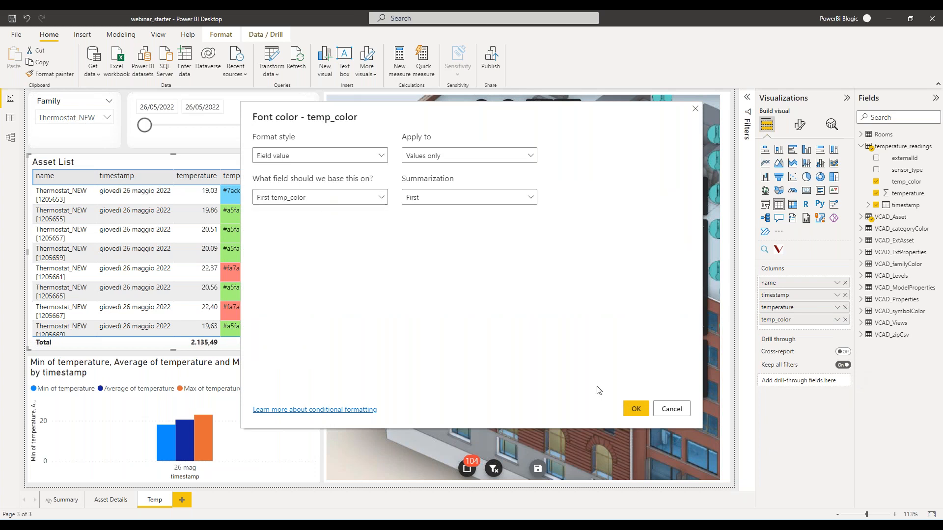
click(636, 408)
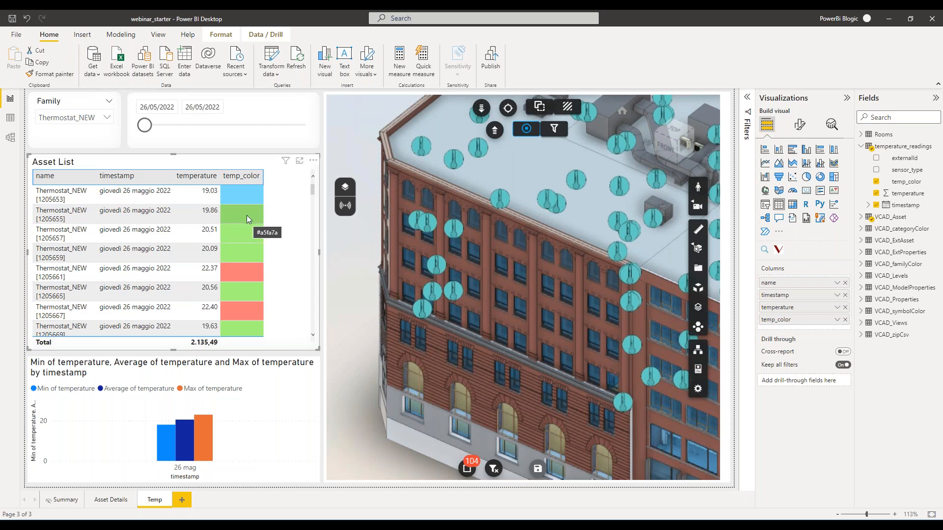
scroll(236, 276, down, 5)
scroll(236, 276, up, 5)
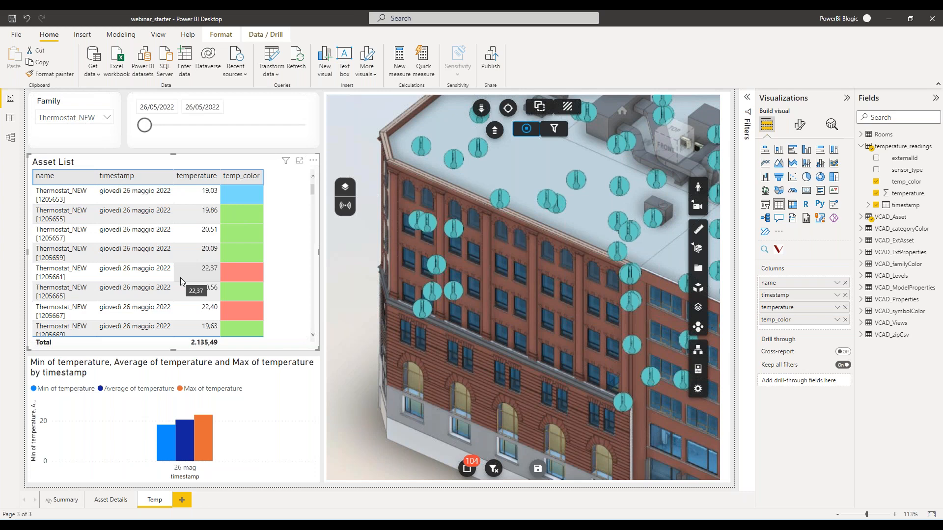
Assign the temp_color field as the Marker Color of the 3D building viewer.
click(732, 126)
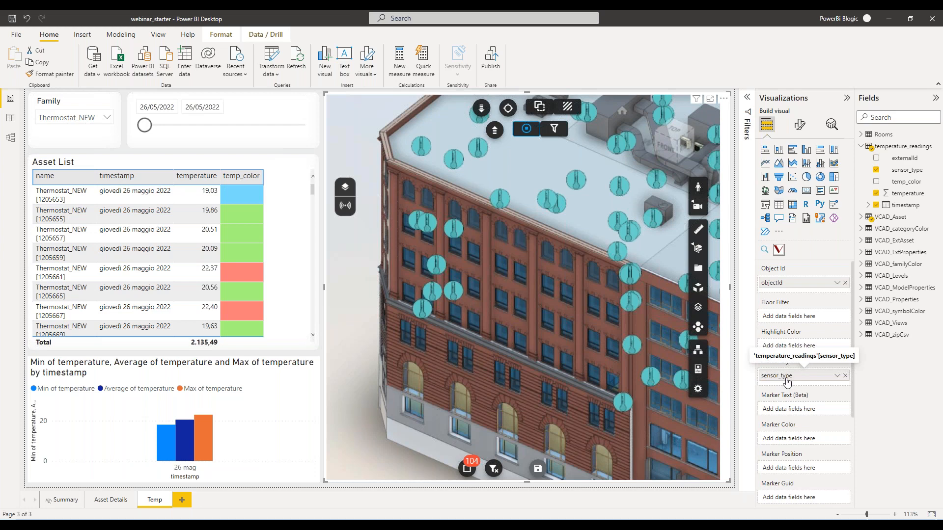
scroll(788, 383, down, 3)
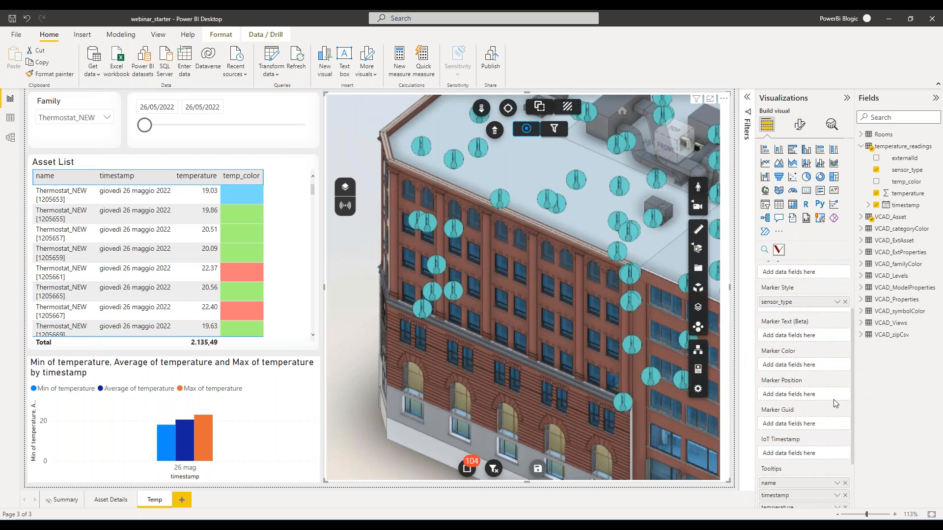
mouse_move(907, 181)
mouse_down()
mouse_move(853, 198)
mouse_move(811, 365)
mouse_up()
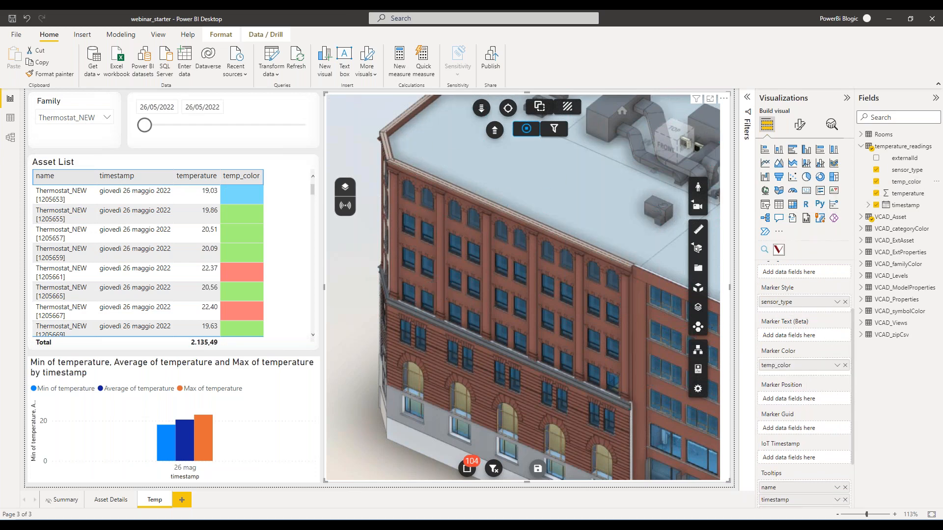
Inspect the facade marker tooltips up close, and extend the timestamp slicer's end date to 27/05/2022.
scroll(359, 350, up, 2)
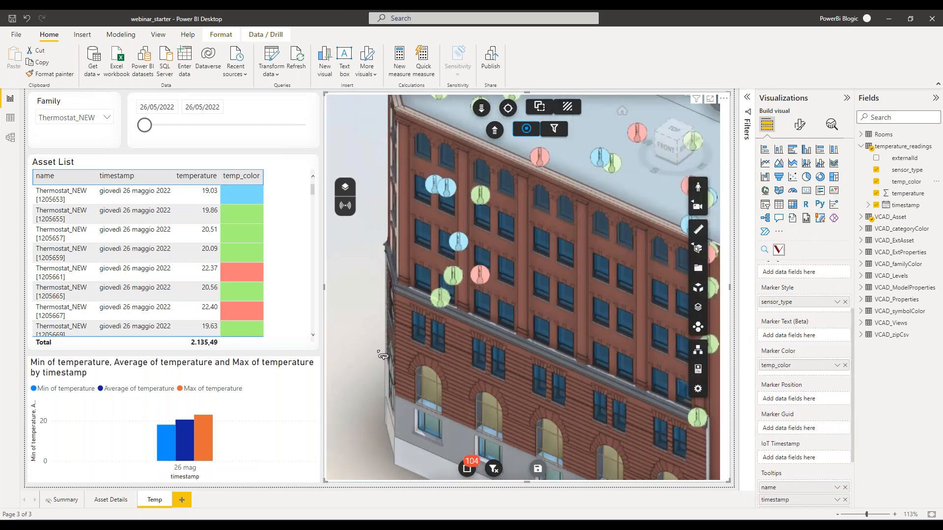
drag(381, 404, 397, 389)
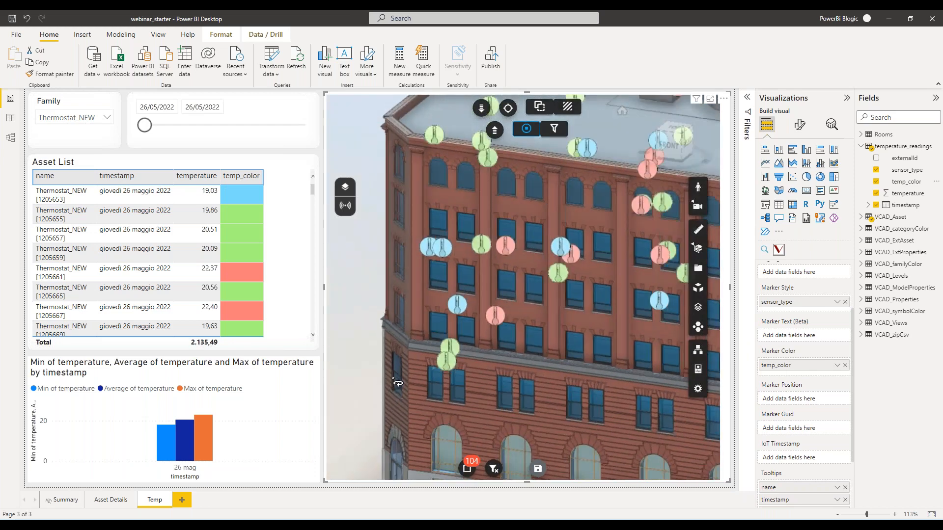
scroll(397, 389, up, 3)
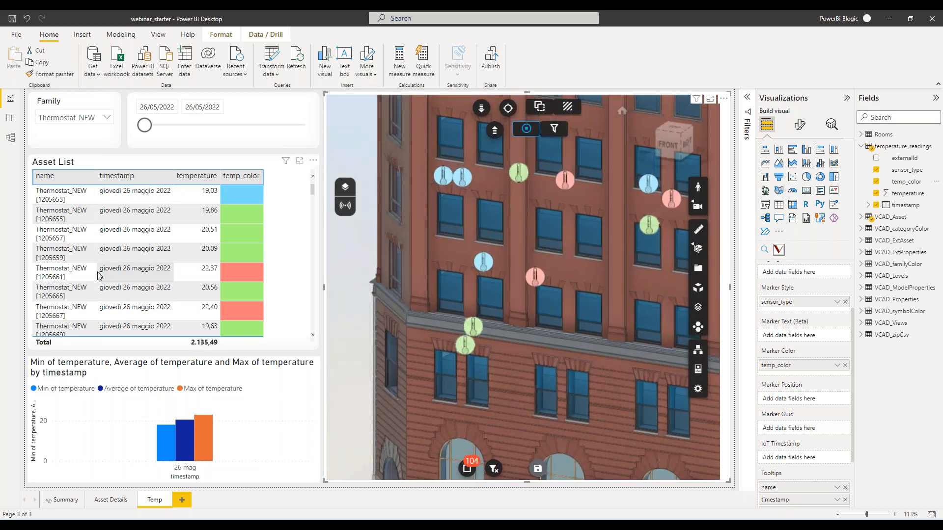
mouse_move(492, 265)
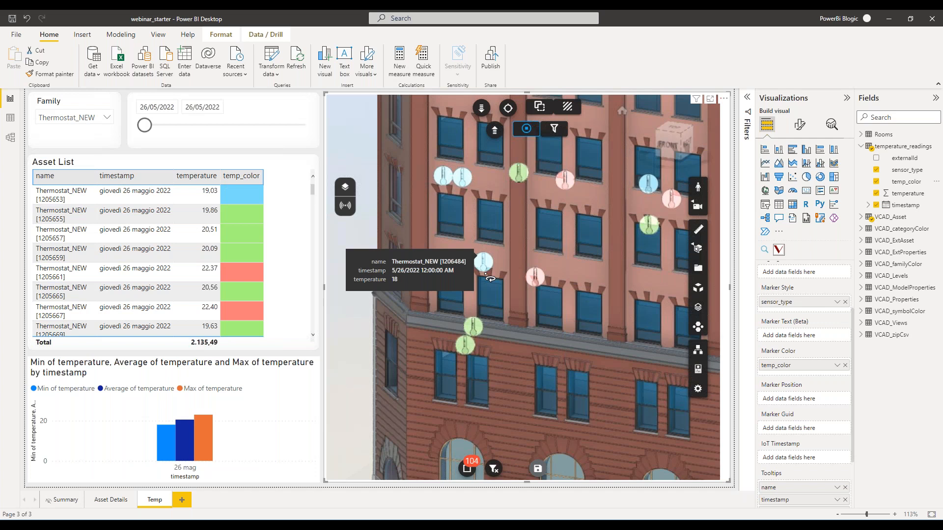
mouse_move(542, 285)
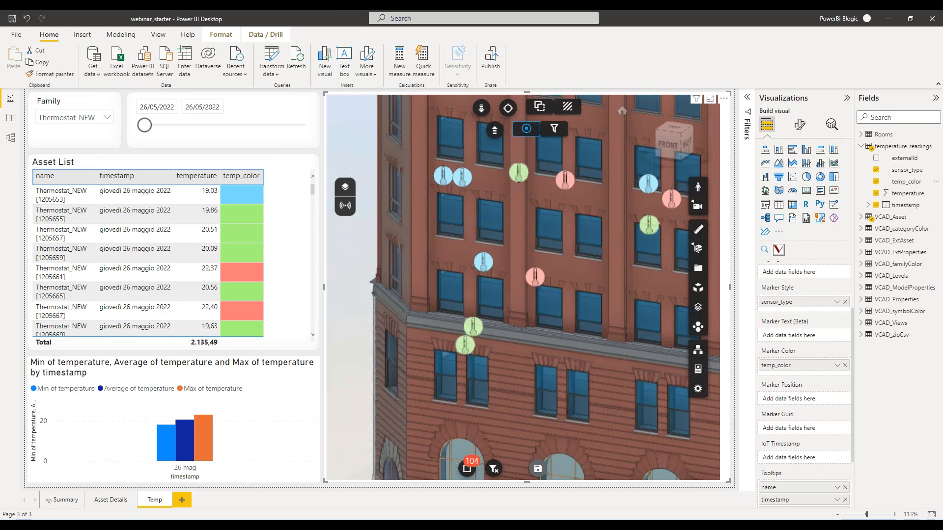
drag(146, 127, 216, 131)
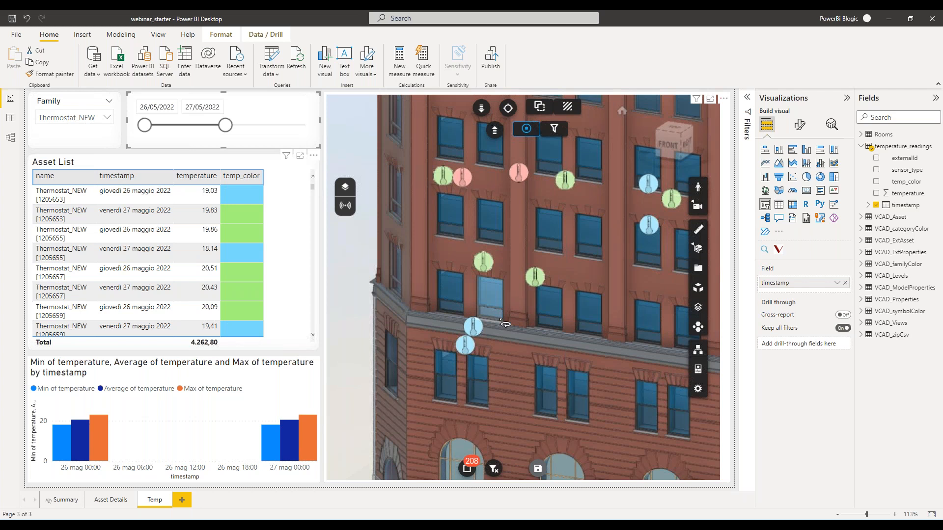
mouse_move(475, 329)
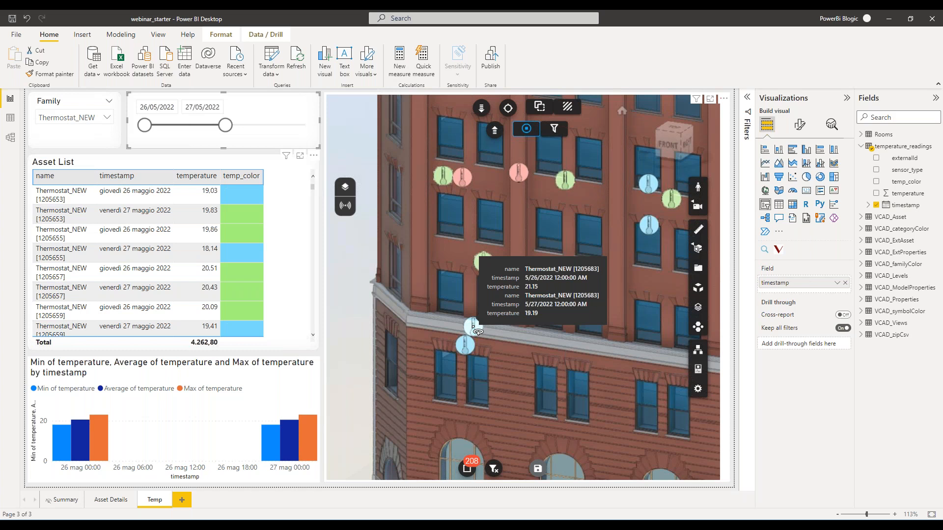
Set the Marker Filter Mode of the 3D building viewer to Last per Guid.
click(454, 93)
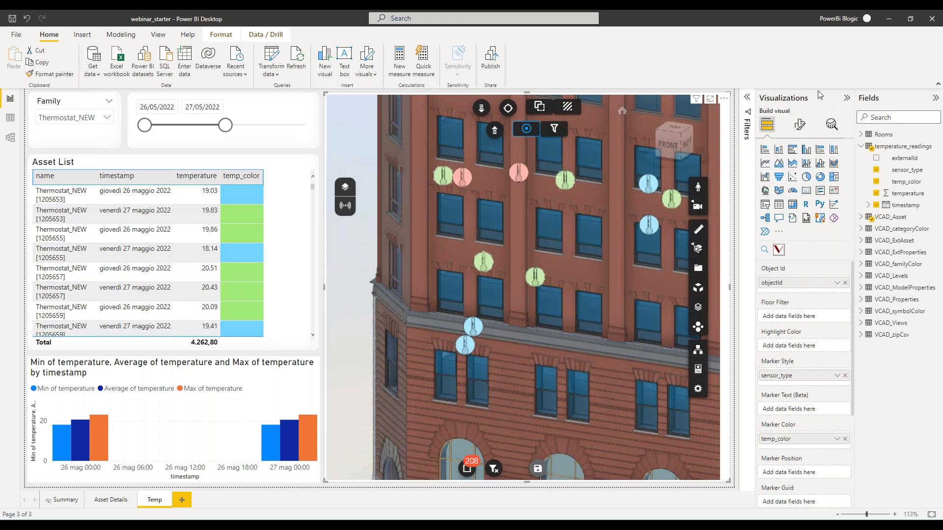
click(799, 127)
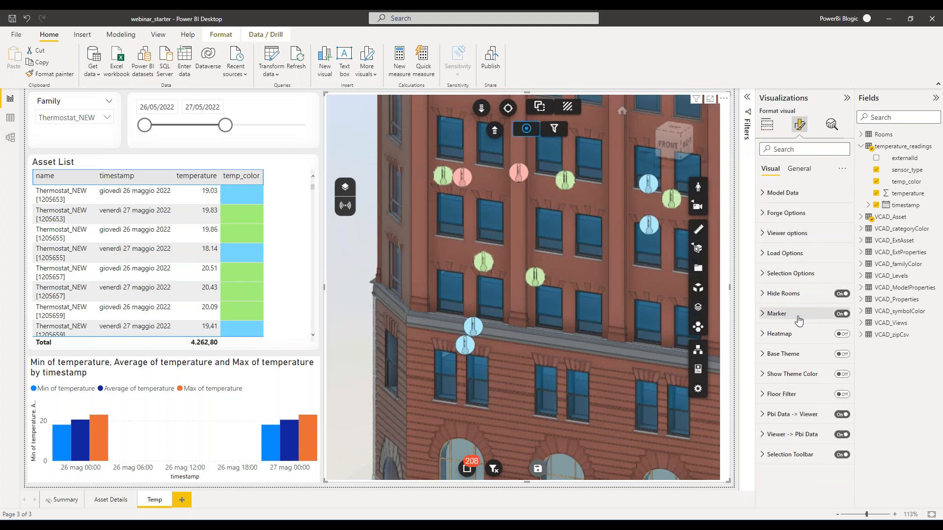
click(763, 316)
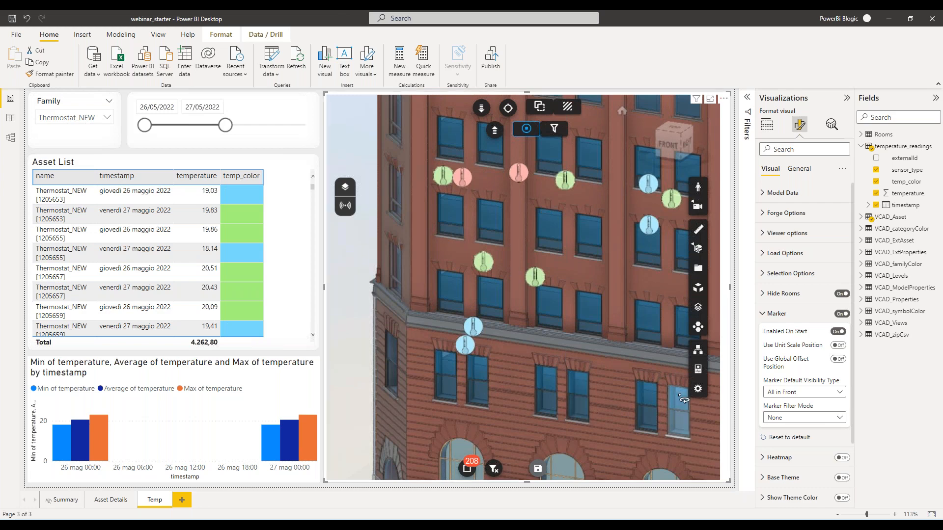
click(840, 419)
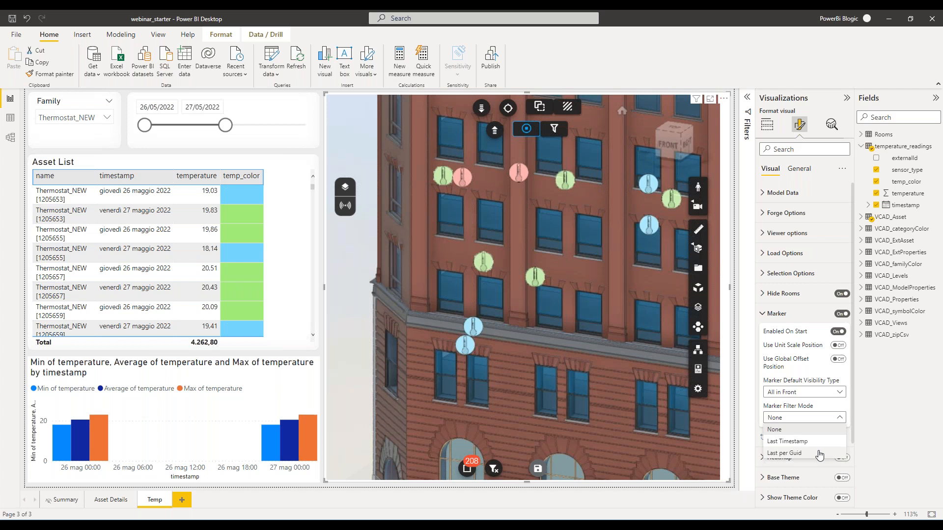
click(819, 453)
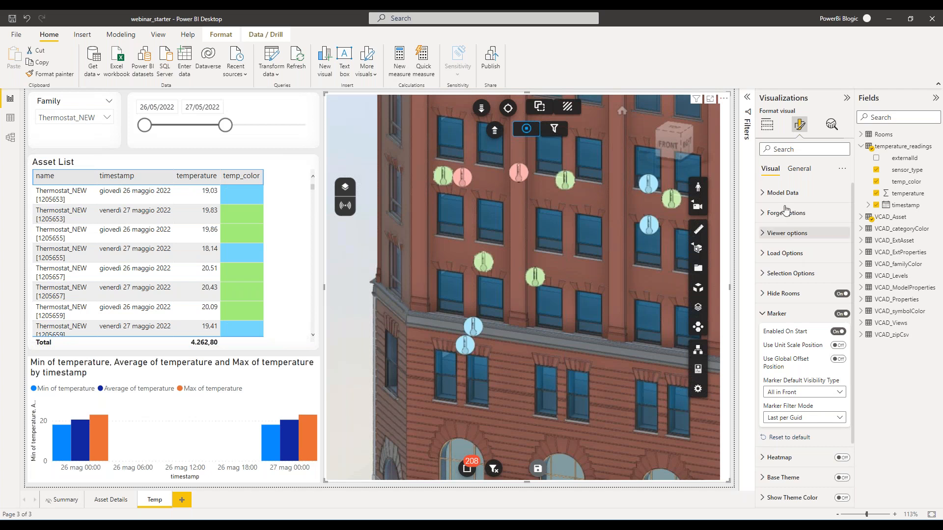
Assign the externalId field from temperature_readings as the Marker Guid of the 3D building viewer.
click(770, 129)
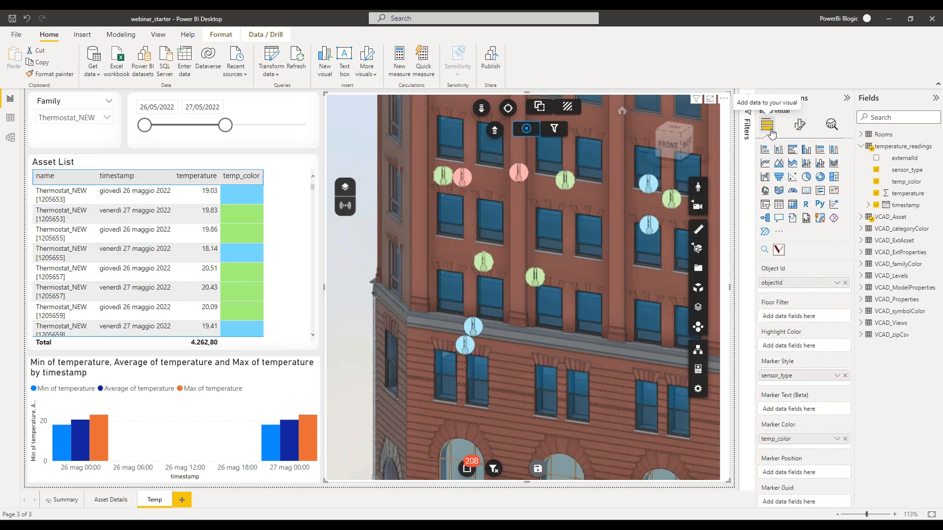
scroll(776, 315, down, 3)
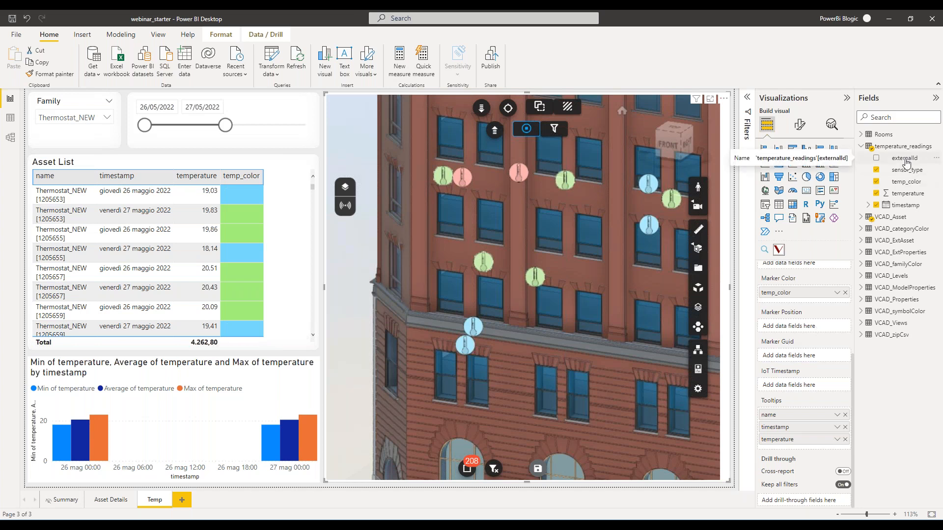
click(862, 219)
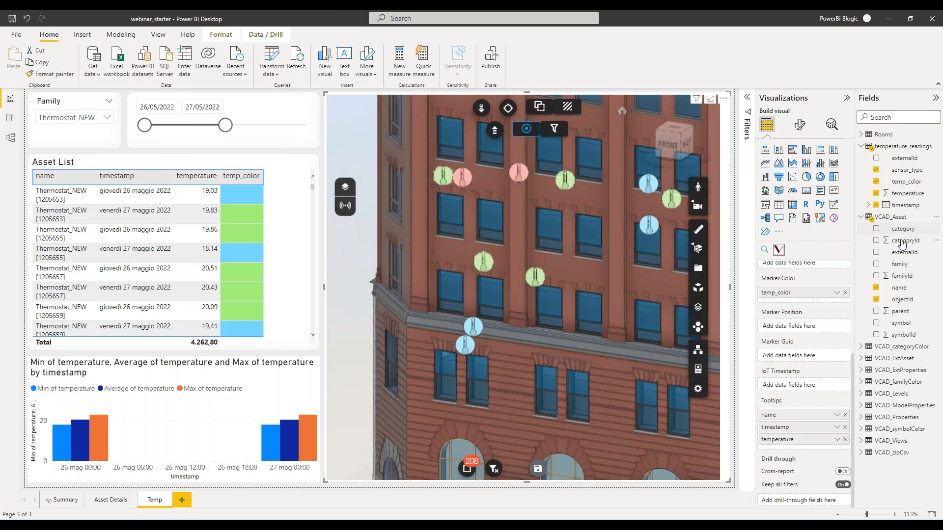
click(862, 217)
mouse_move(907, 164)
mouse_down()
mouse_move(847, 361)
mouse_move(835, 355)
mouse_up()
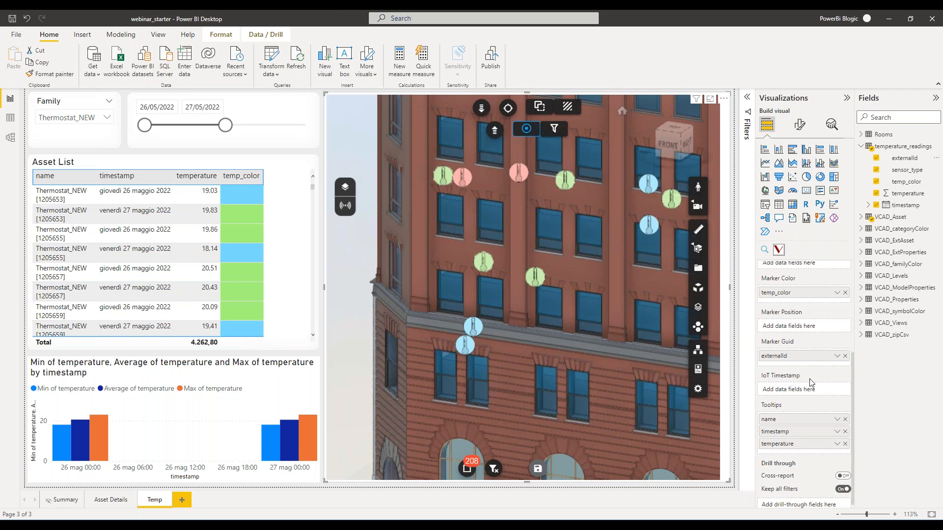
Assign the timestamp field as the viewer's IoT Timestamp, using the plain timestamp instead of the date hierarchy.
mouse_move(910, 206)
mouse_down()
mouse_move(794, 326)
mouse_move(786, 389)
mouse_up()
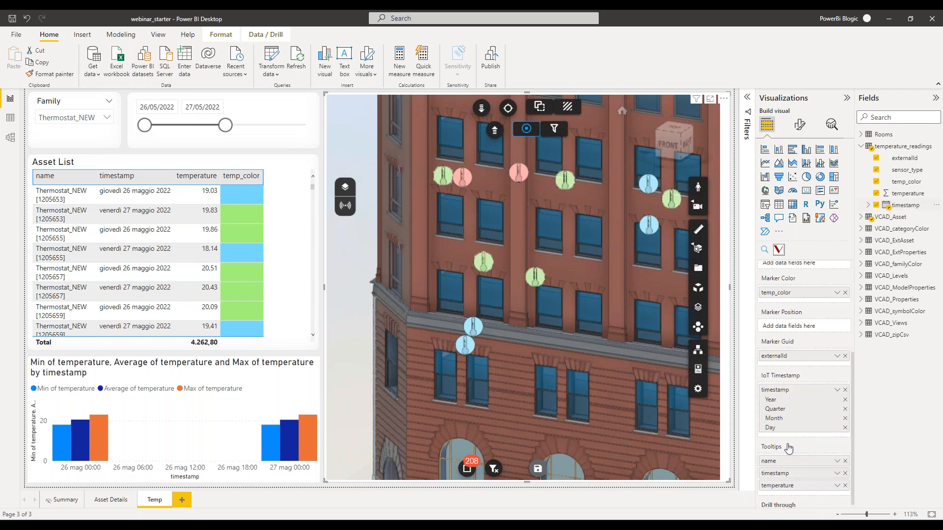
click(837, 391)
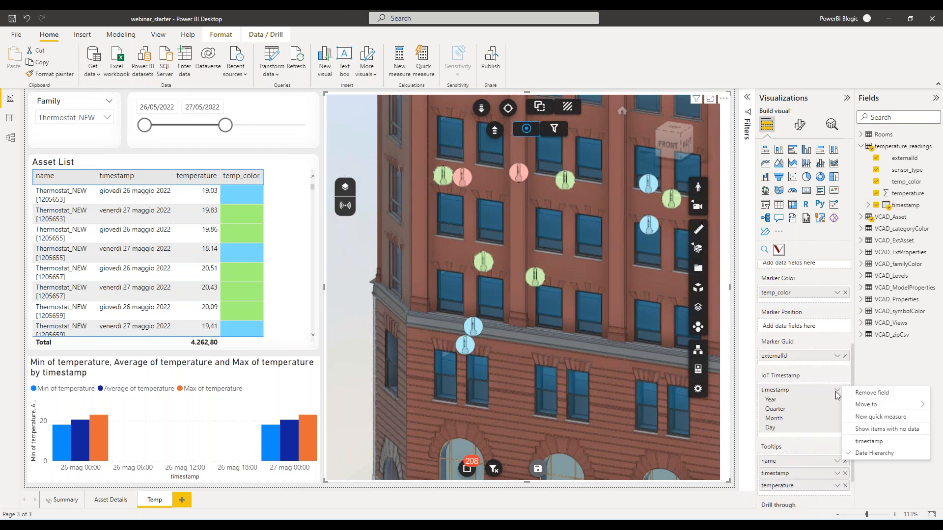
click(870, 442)
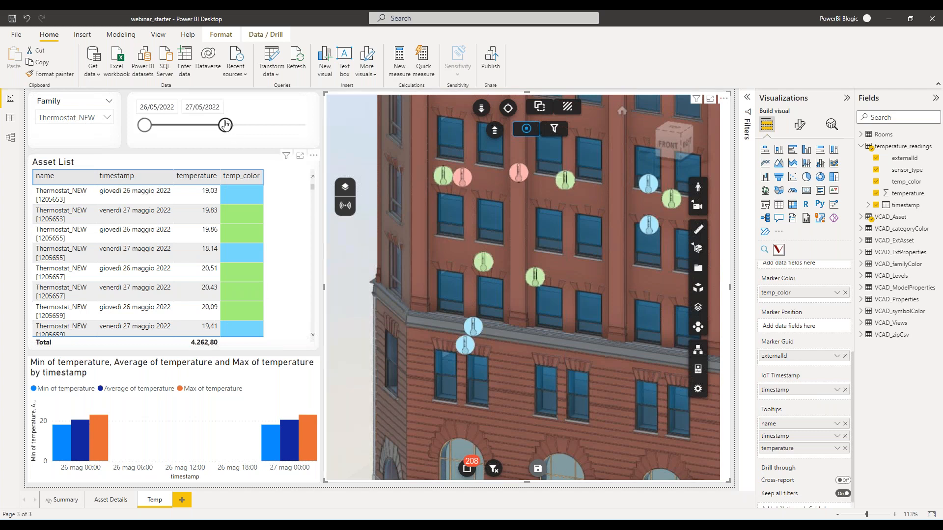
Compare the facade markers with the timestamp slicer ending on 26/05/2022 and 27/05/2022, then extend its end date to 28/05/2022.
drag(220, 128, 144, 126)
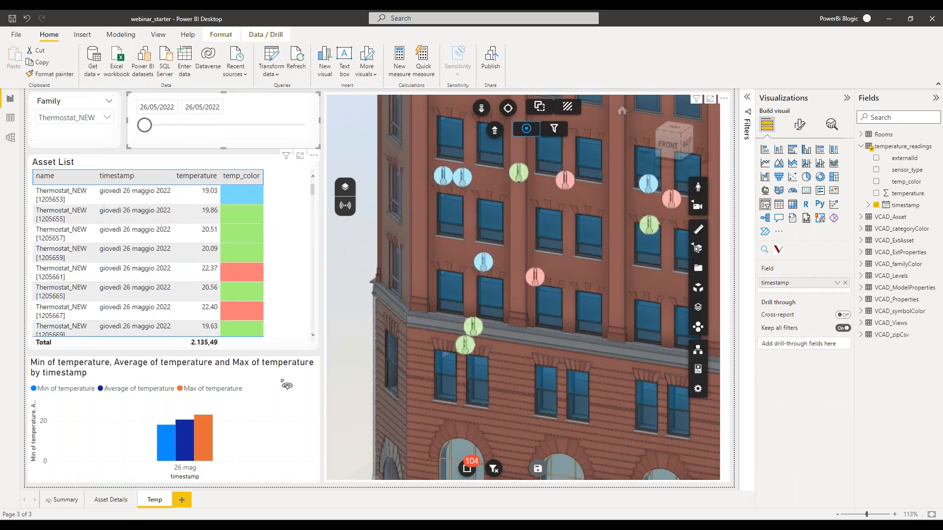
drag(151, 127, 225, 127)
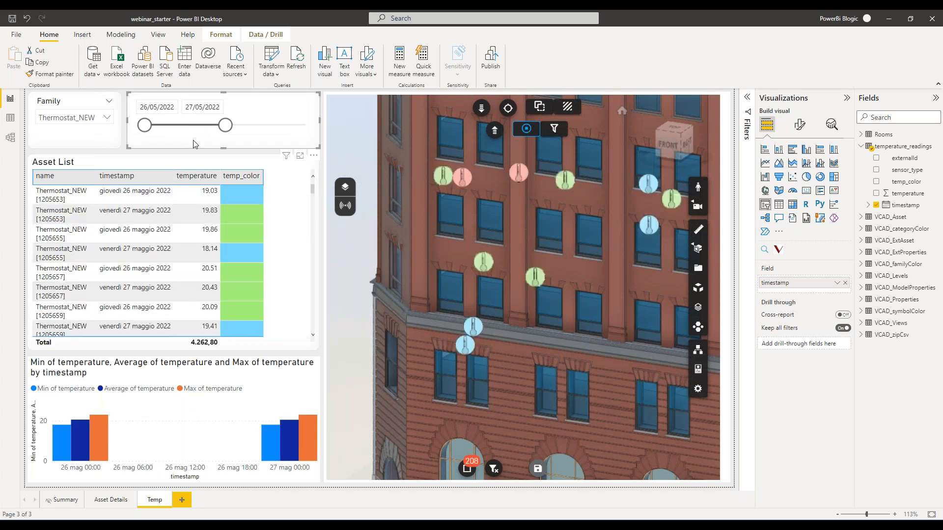
mouse_move(483, 338)
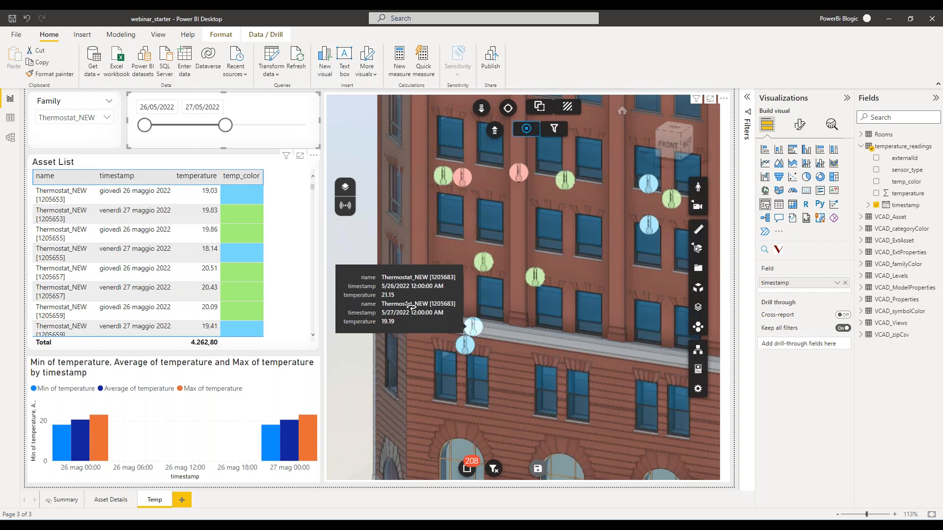
click(293, 131)
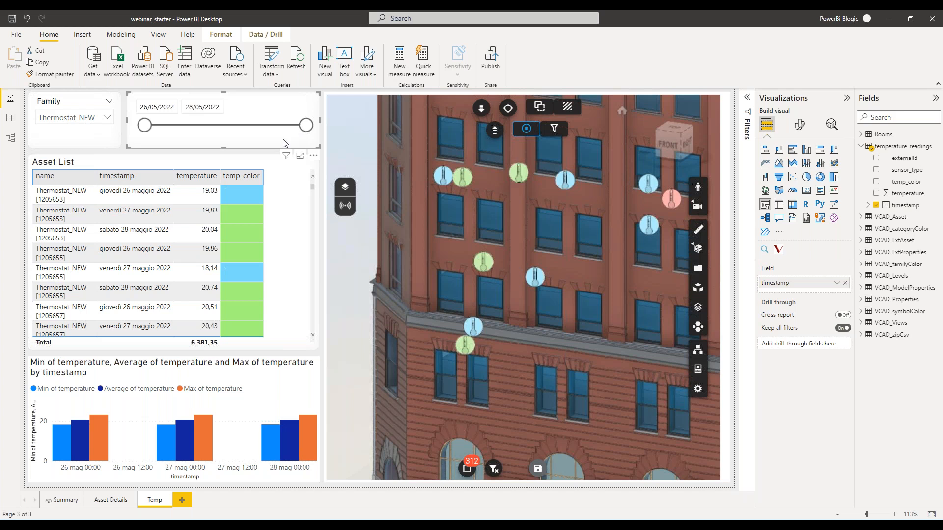
Copy the Family slicer's formatting onto the temperature column chart with Format painter.
click(107, 143)
click(50, 74)
click(136, 411)
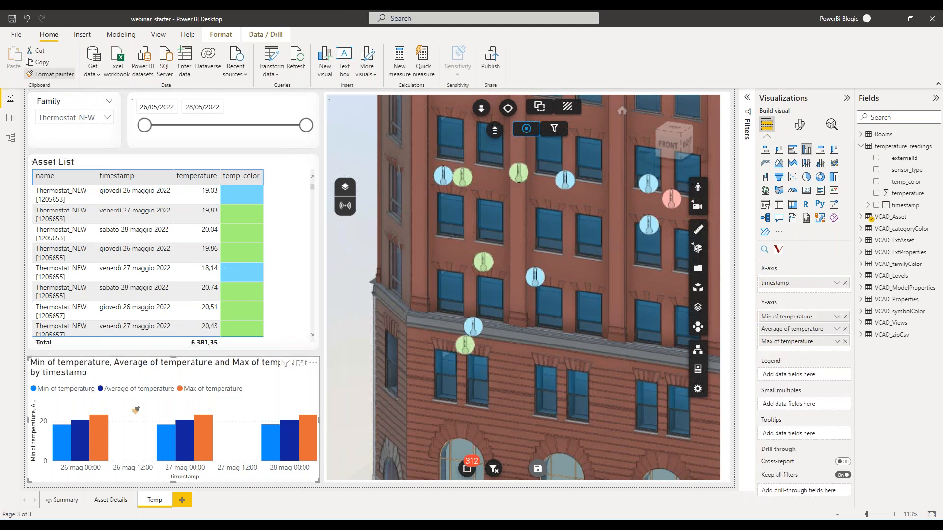
click(127, 155)
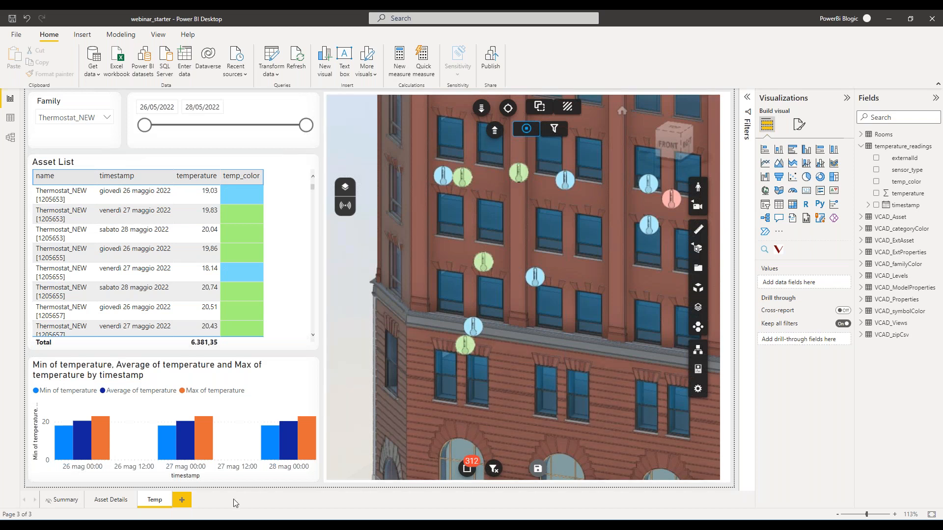
mouse_move(466, 349)
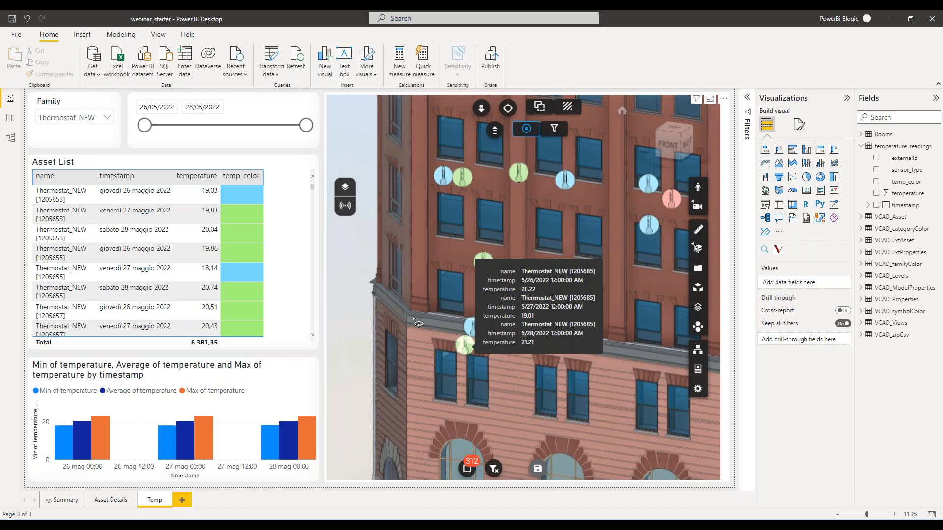
Save the report under the new file name Temperature.pbix in the webinar_20220530 folder.
click(14, 39)
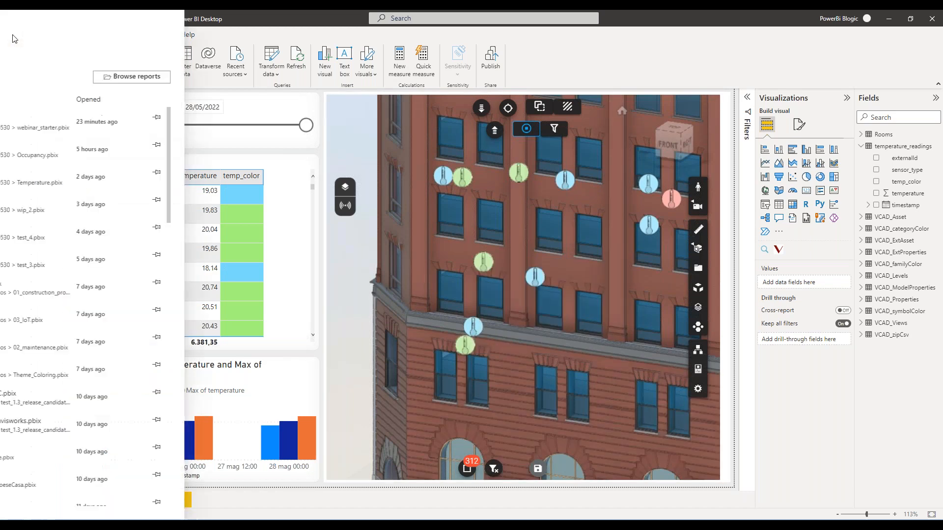
key(Escape)
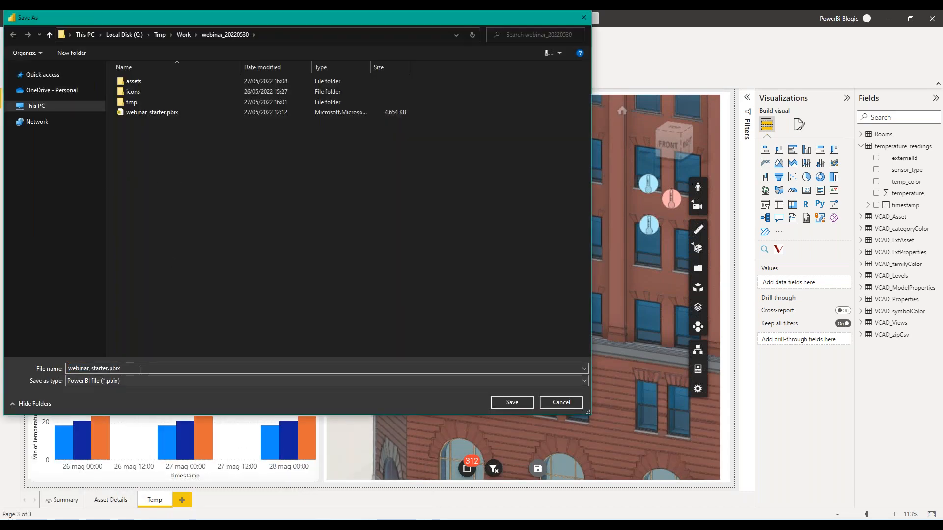
drag(69, 369, 91, 368)
key(BackSpace)
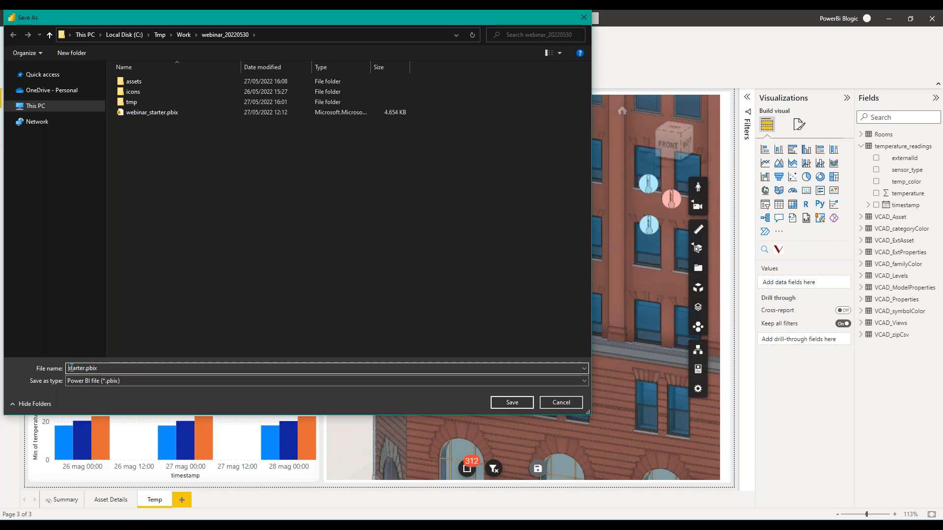
key(shift+Right)
key(shift+Right)
key(shift+Right)
key(shift+Right)
text(Temperature)
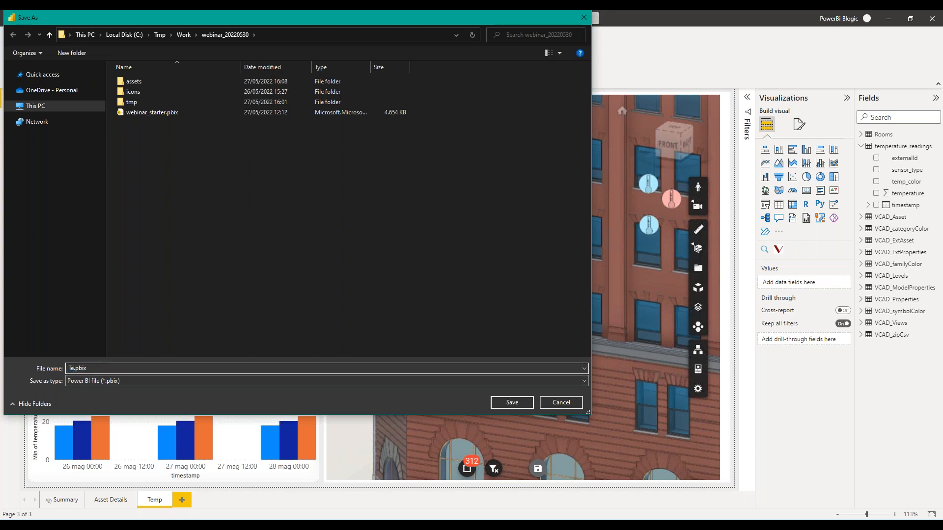
key(Return)
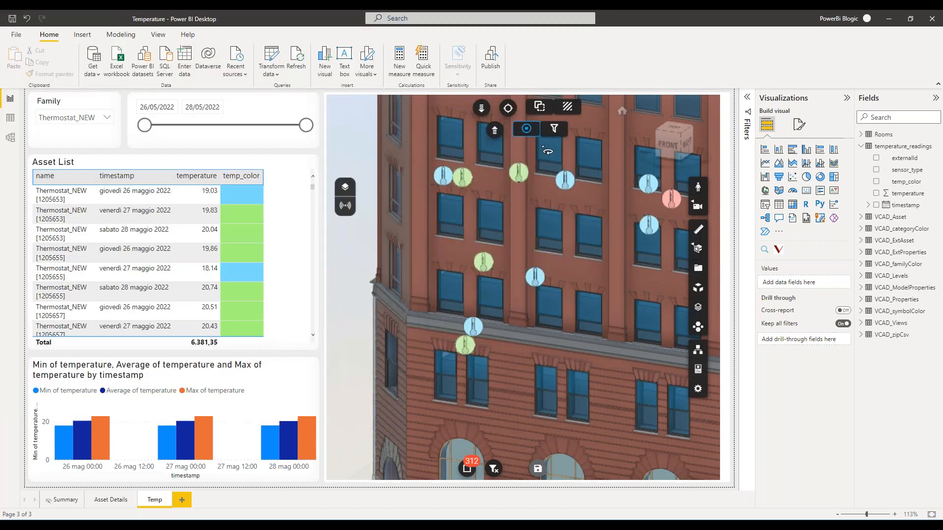
Publish the report to the Webinar workspace, replacing the existing Temperature dataset.
click(492, 63)
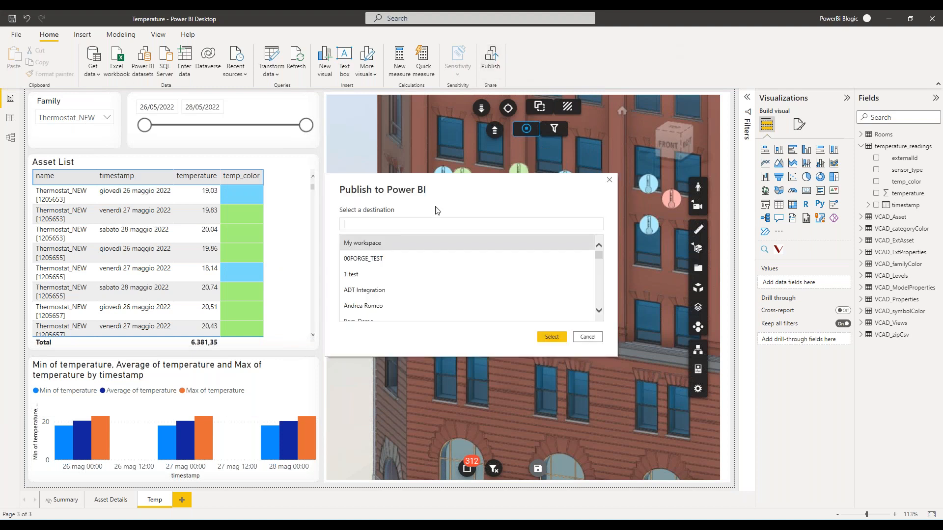
click(427, 224)
text(webin)
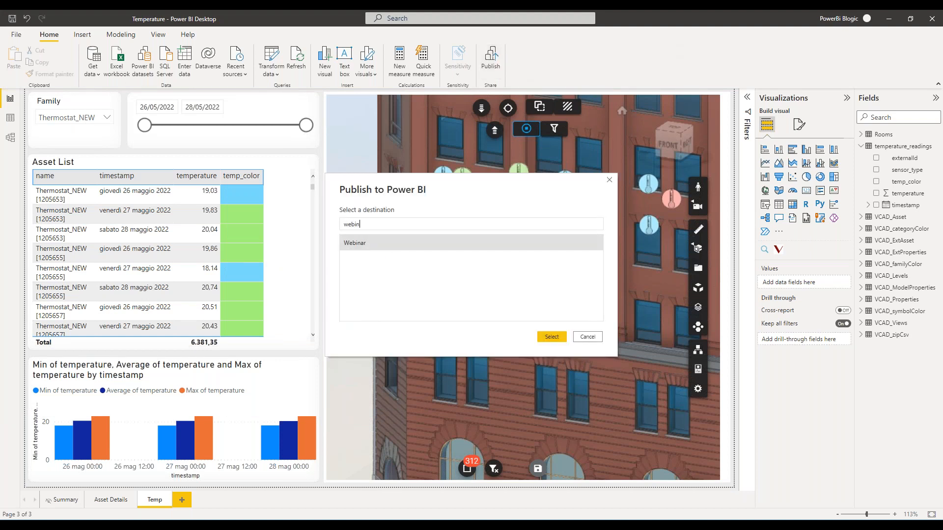
click(545, 337)
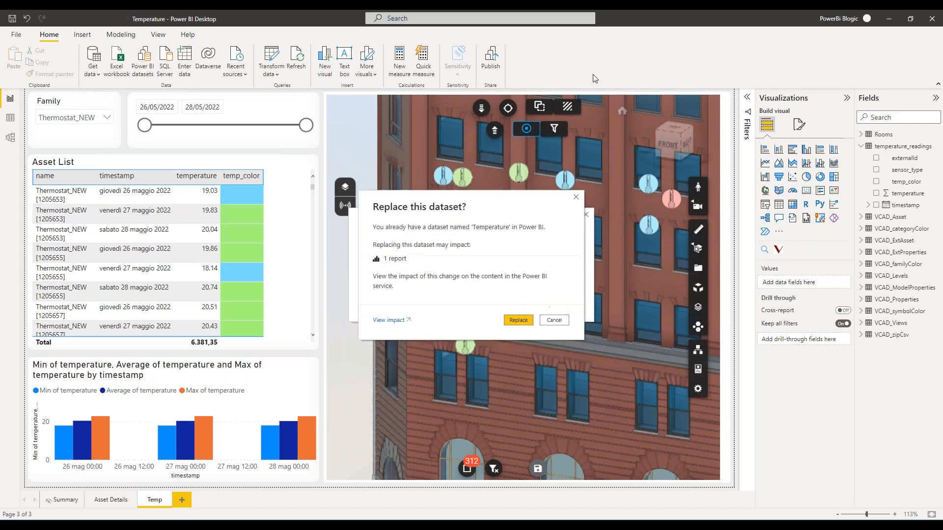
click(521, 322)
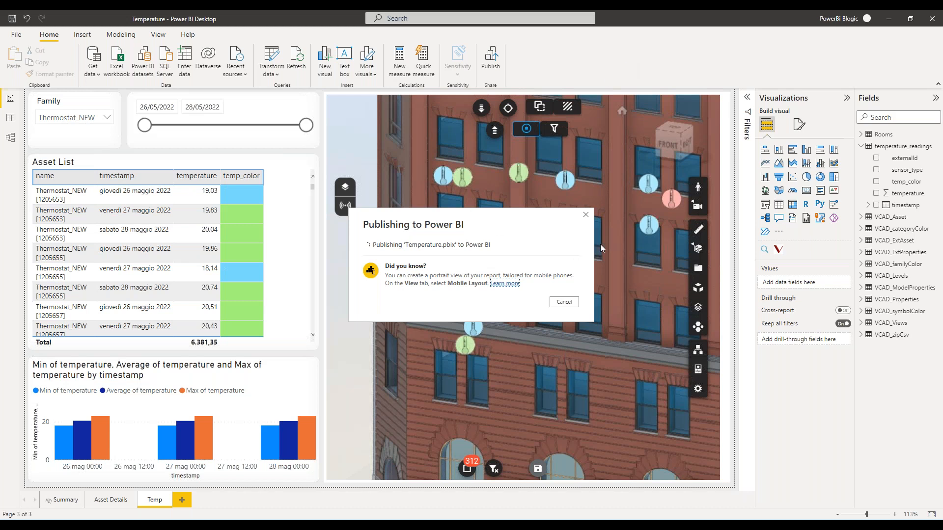
click(586, 215)
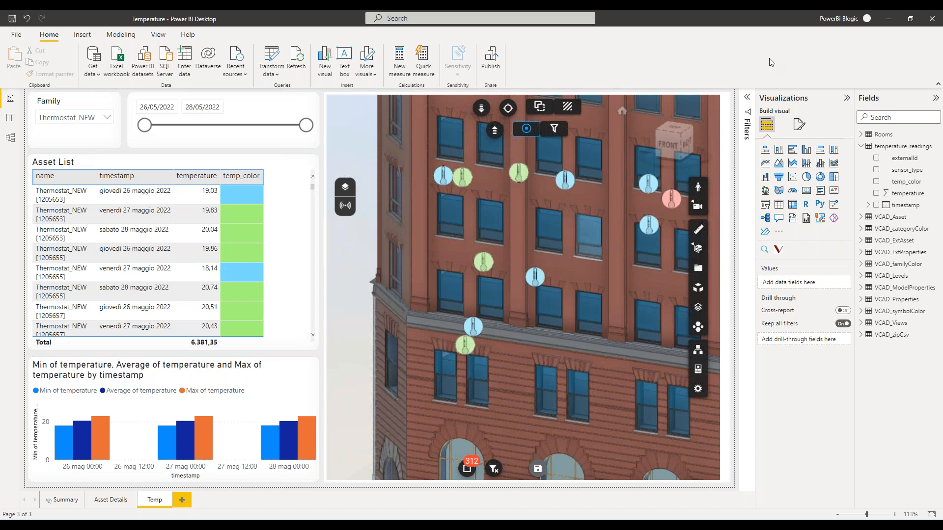
Close the Temperature report and open webinar_starter.pbix from the webinar_20220530 folder.
click(937, 22)
click(524, 290)
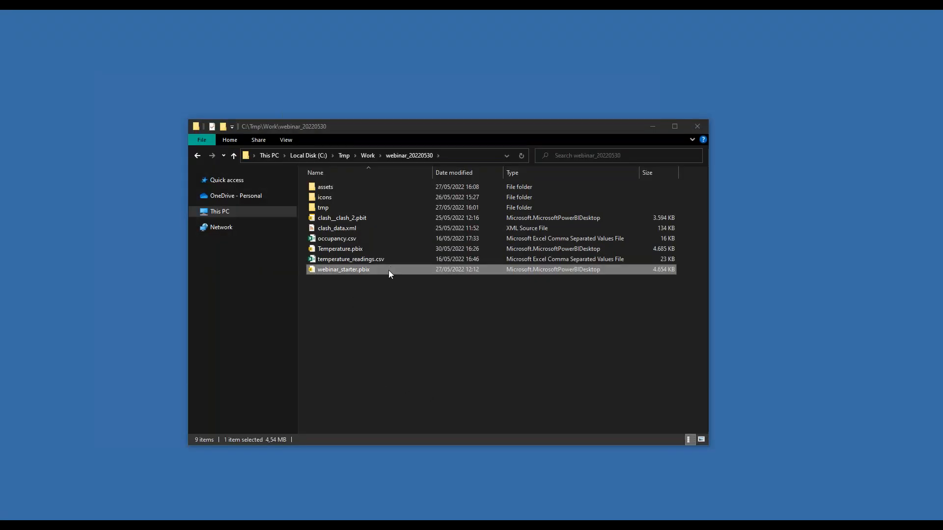
double_click(388, 270)
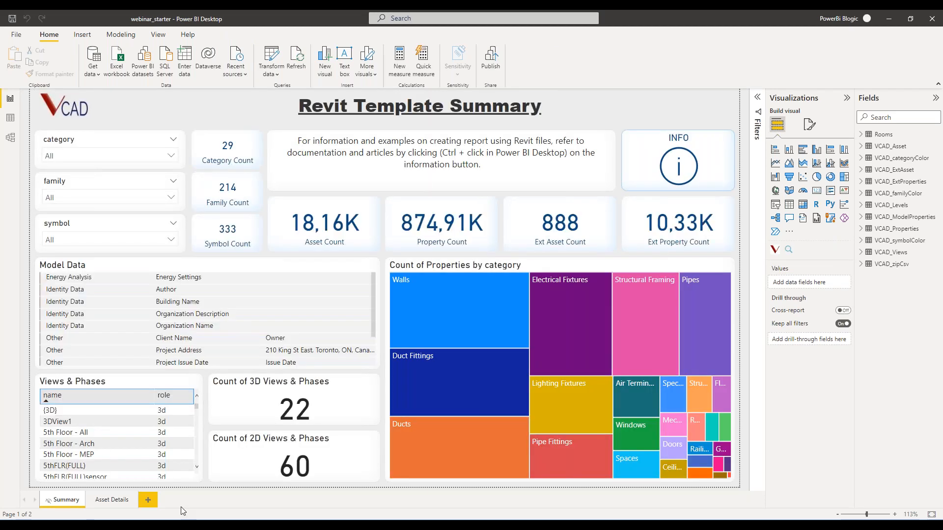
Duplicate the Asset Details page and rename the copy Occupancy.
click(112, 500)
right_click(117, 506)
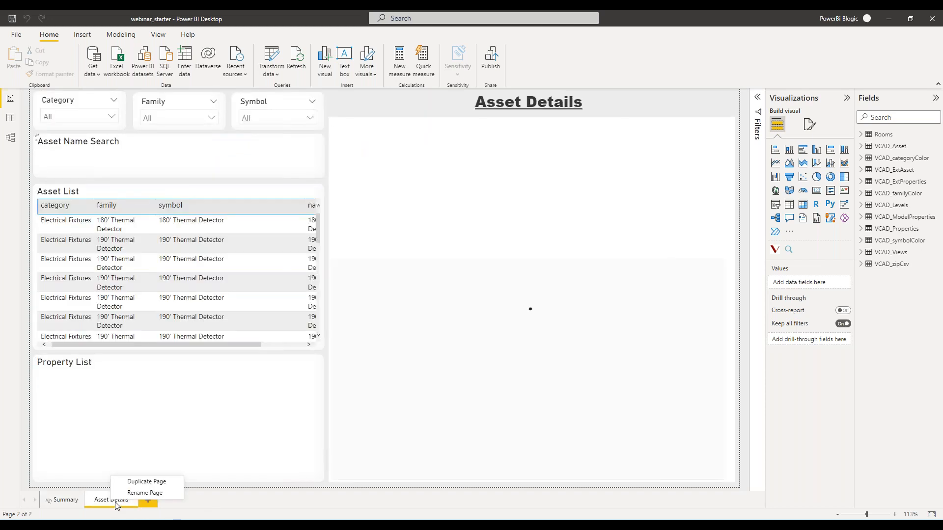
click(127, 483)
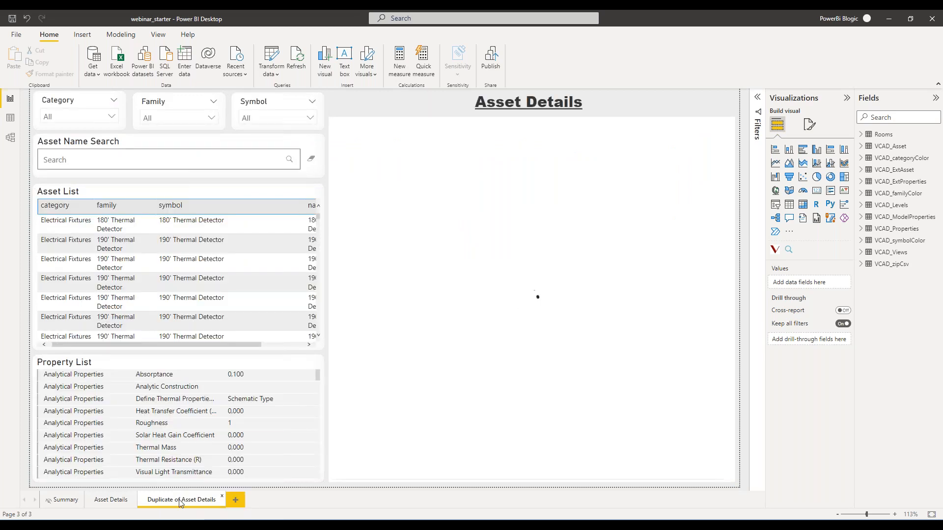
double_click(202, 505)
text(Occupancy)
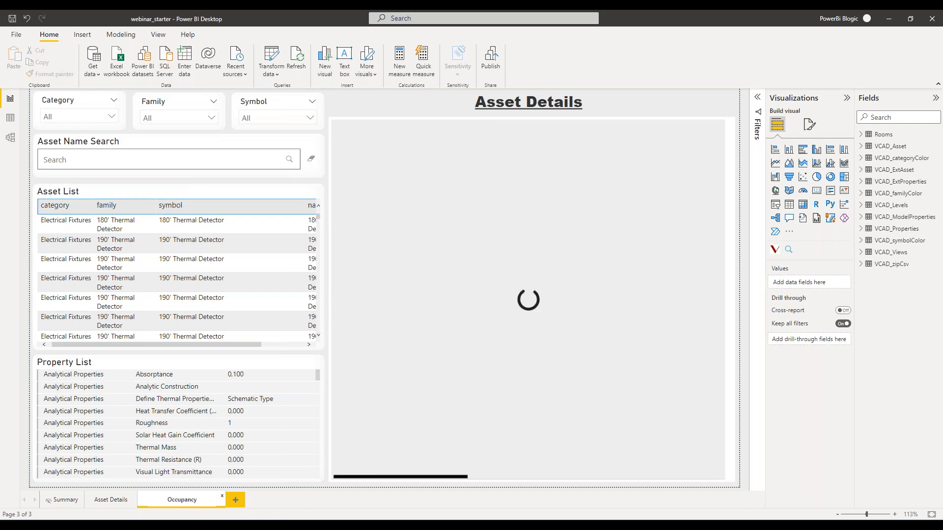
key(Return)
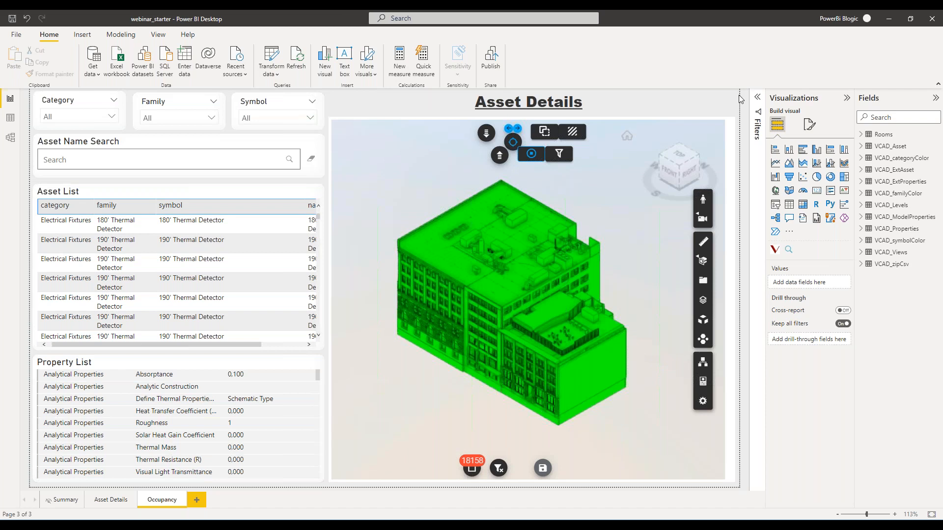
Delete the Asset Details title text box and extend the 3D building viewer up to the page's upper edge.
click(731, 93)
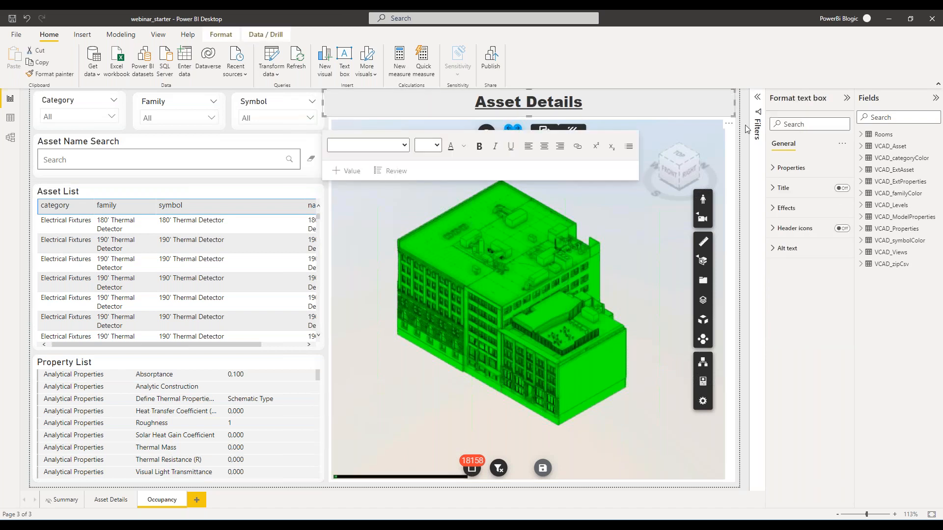
key(Delete)
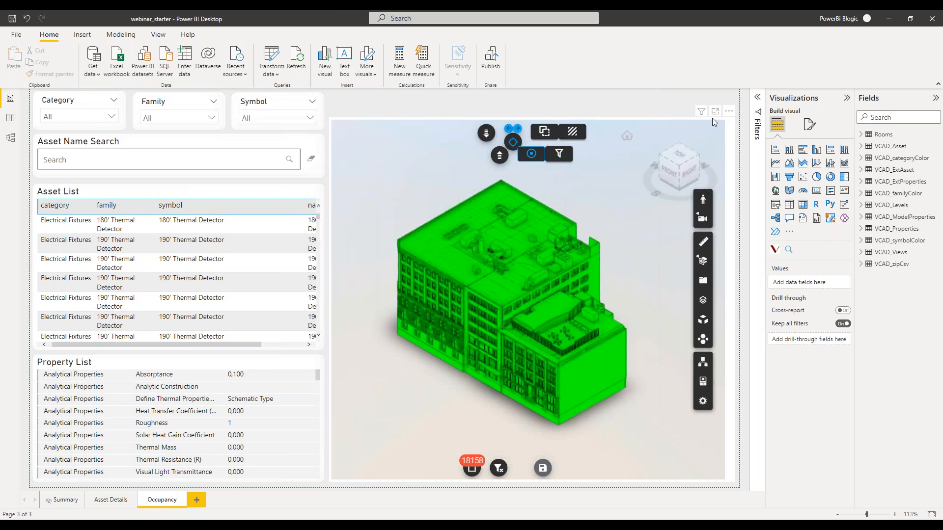
click(531, 119)
drag(531, 119, 533, 94)
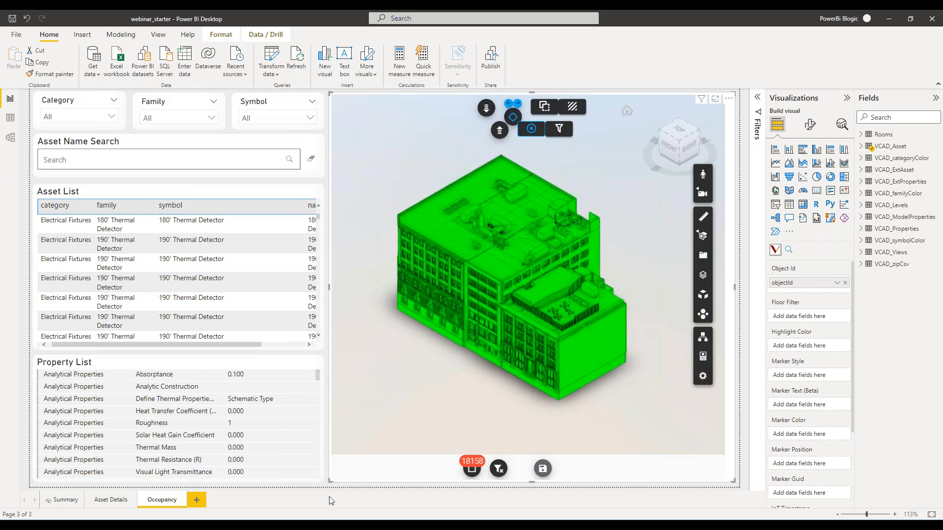
click(64, 500)
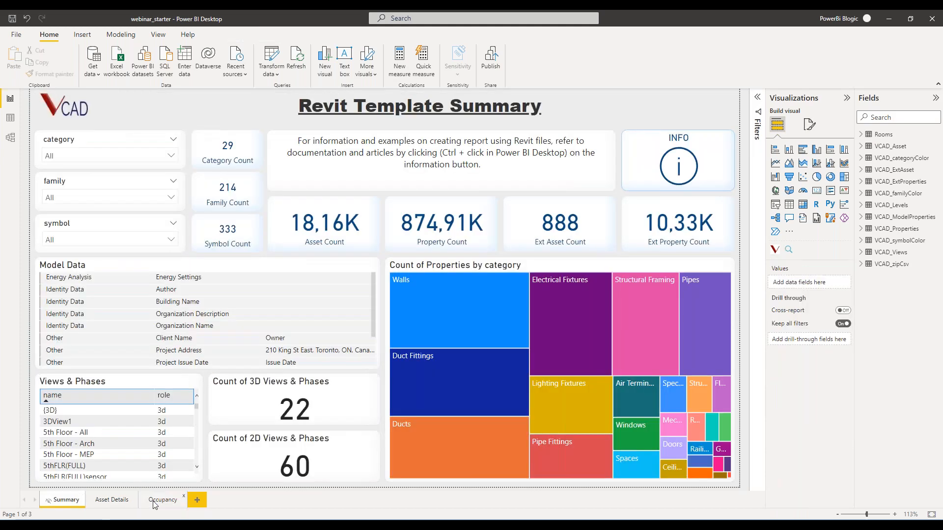
click(155, 504)
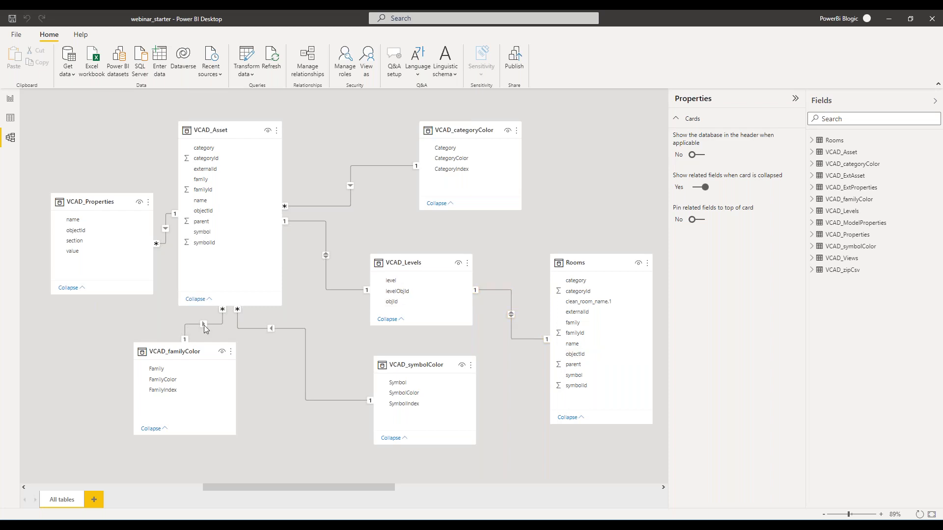
On the Occupancy report page, replace the 3D viewer's Object Id field with objectId from the Rooms table.
click(10, 99)
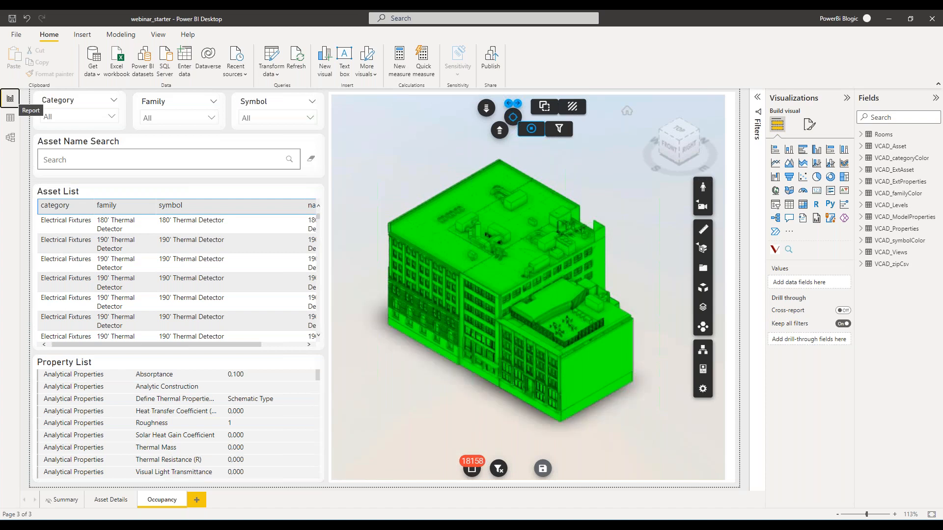
click(732, 118)
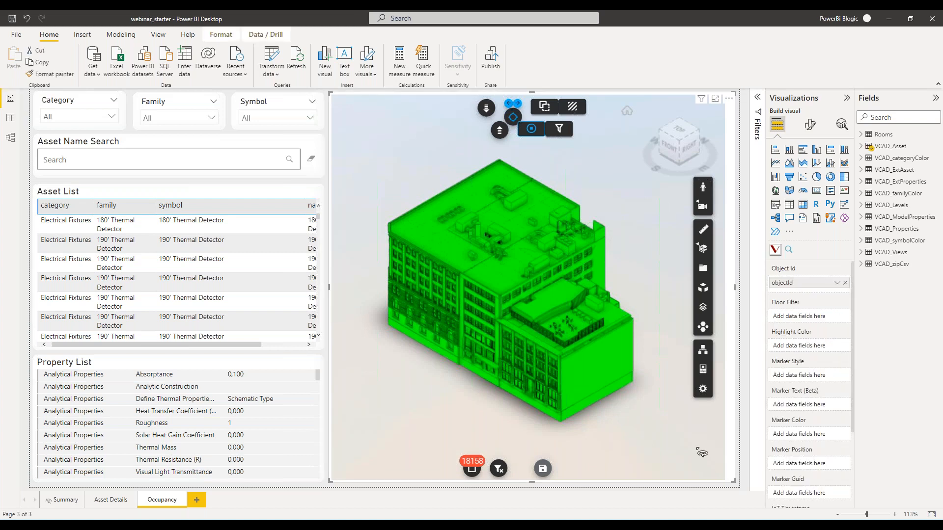
click(845, 283)
click(862, 134)
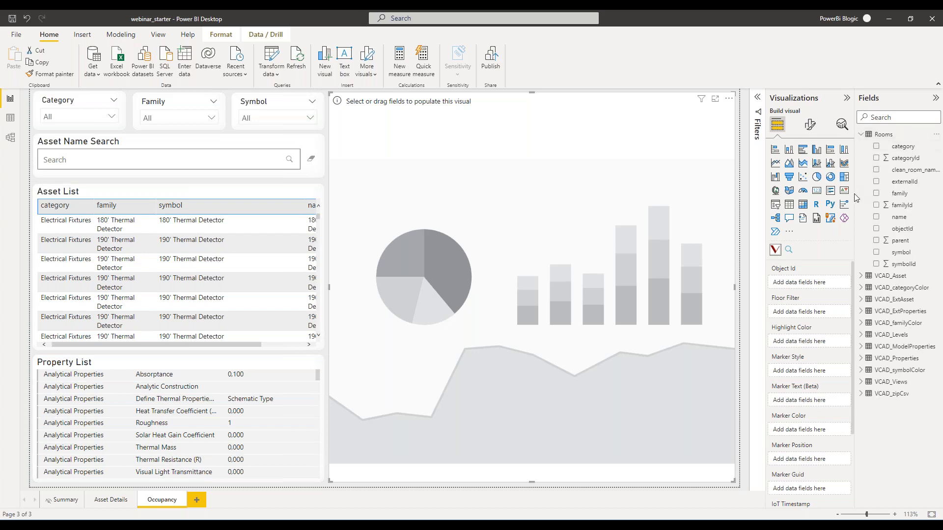
drag(903, 229, 809, 282)
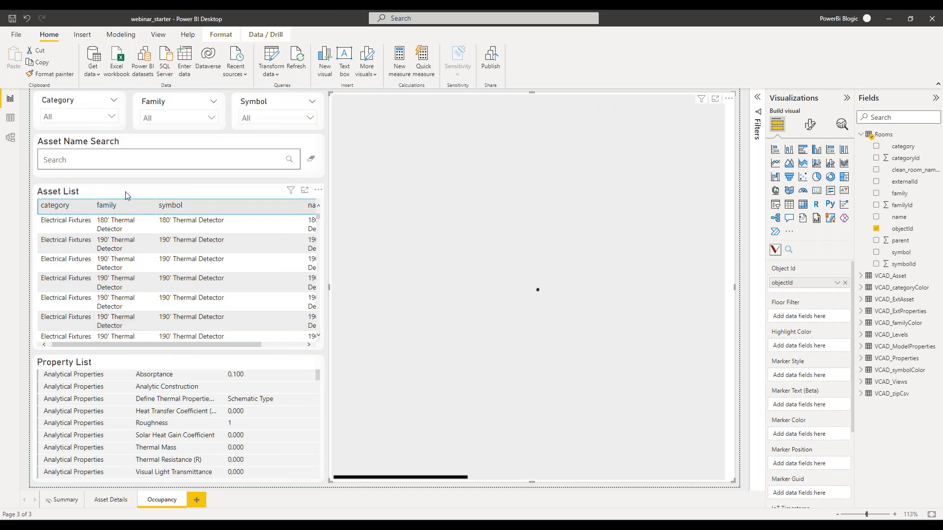
Replace all columns of the Asset List table with clean_room_name.1 from the Rooms table.
click(108, 191)
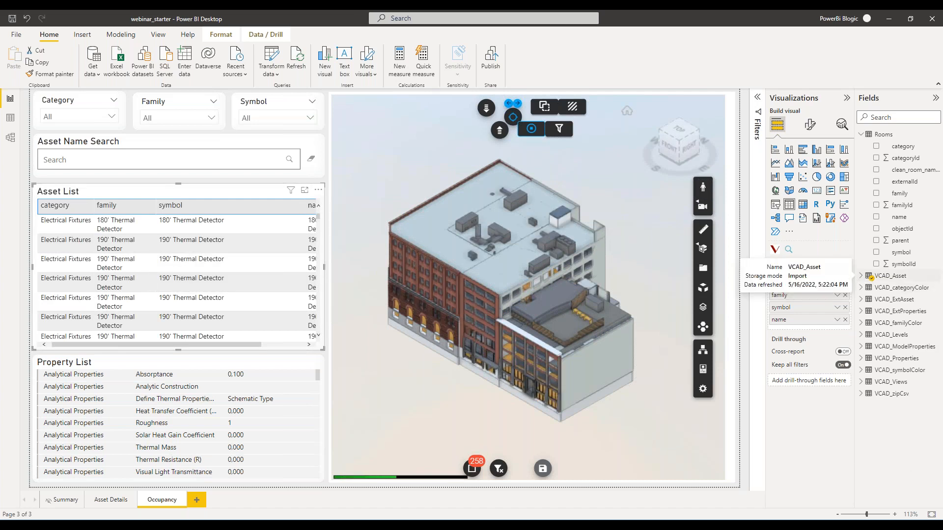
click(845, 284)
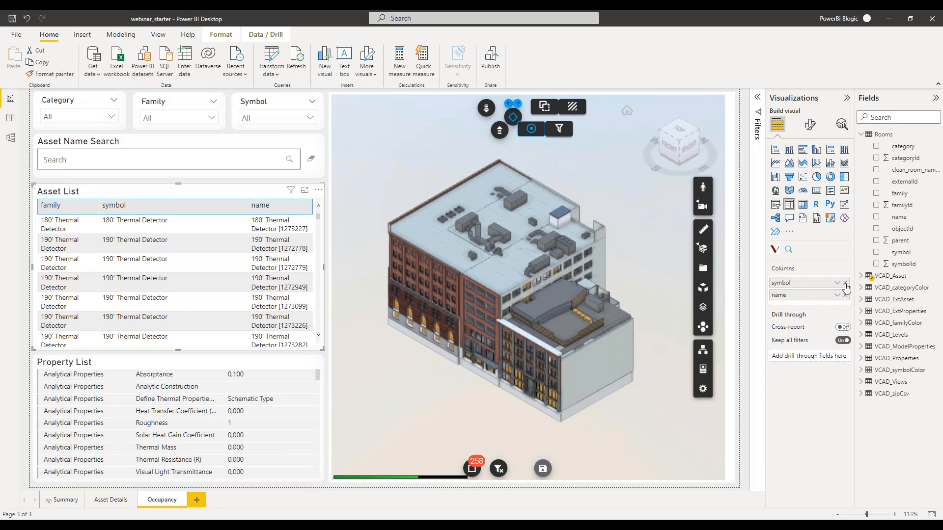
click(845, 283)
click(845, 284)
drag(911, 172, 810, 285)
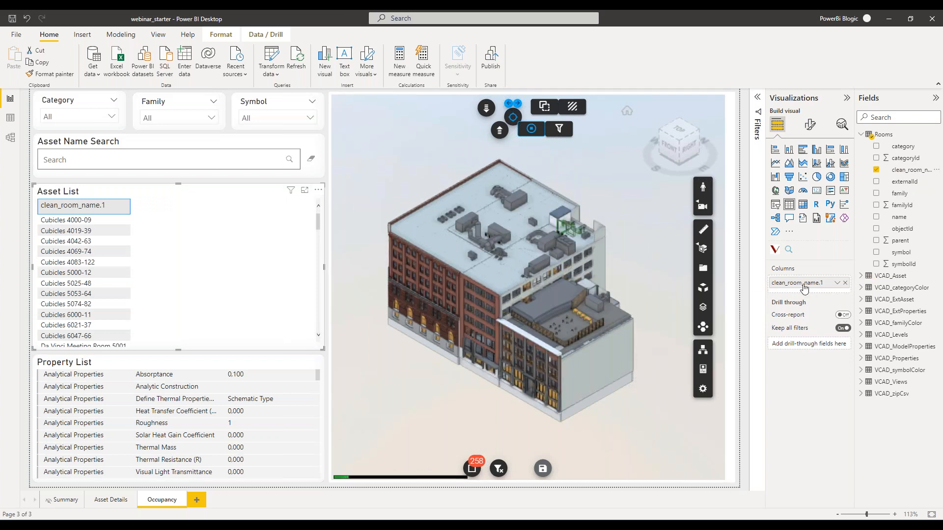
Rename the clean_room_name.1 column of the Asset List to Room for this visual.
click(839, 285)
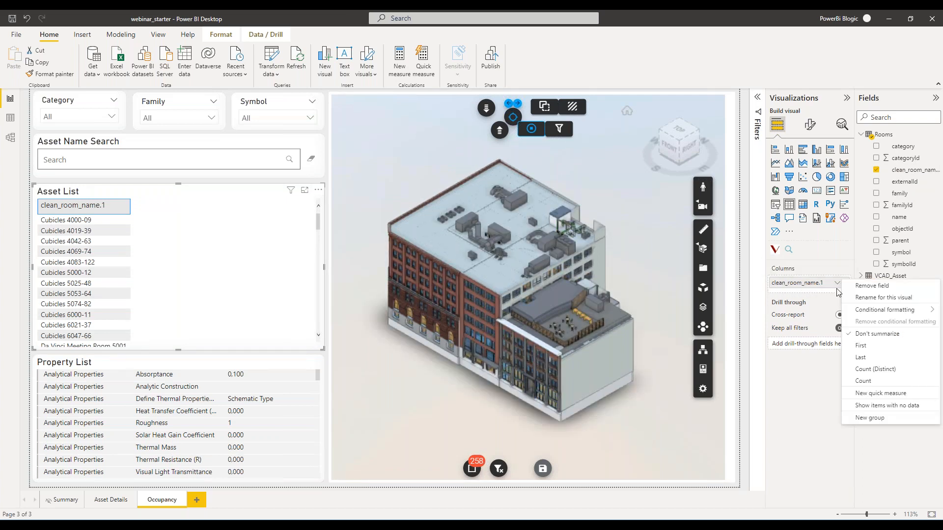
click(880, 298)
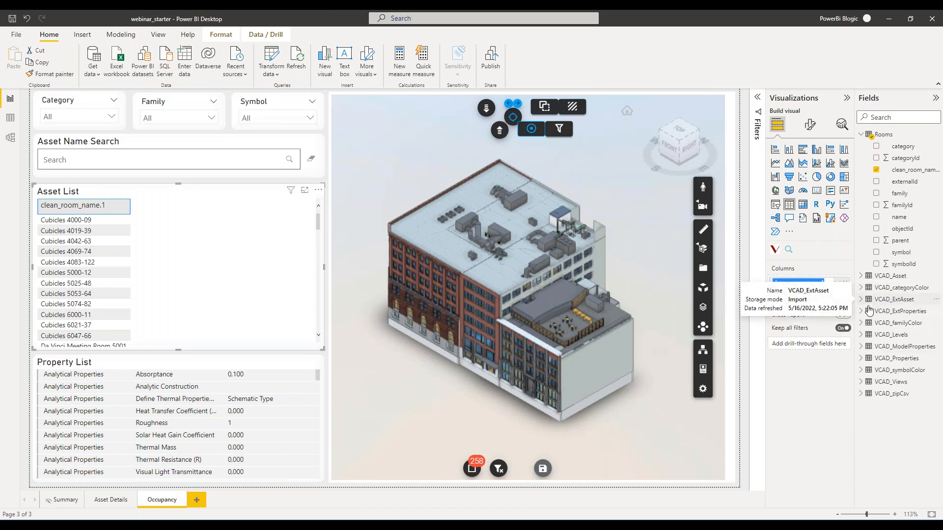
text(Room)
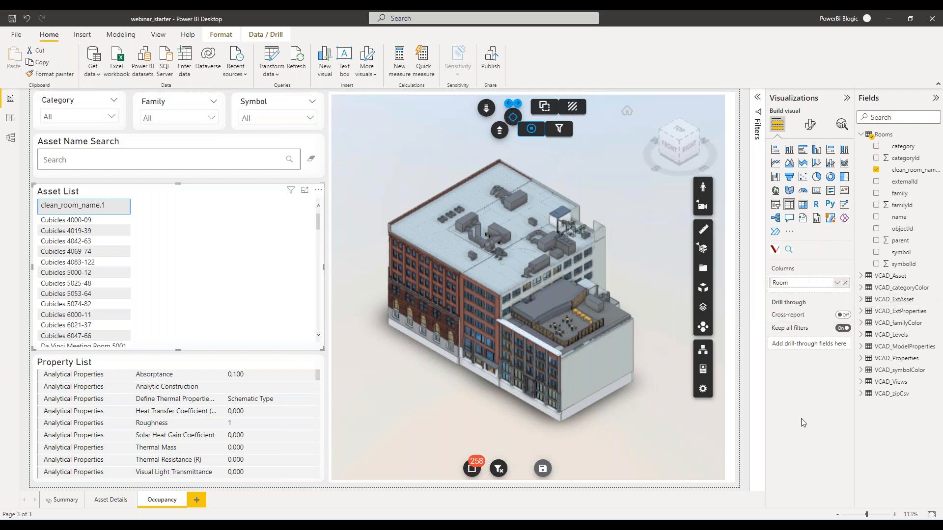
key(Return)
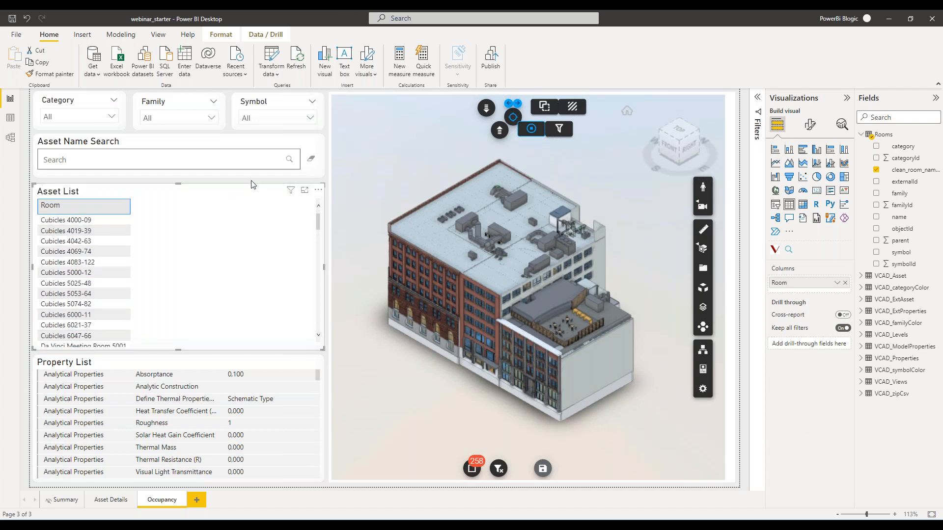
Turn on X-ray for unselected elements in the 3D viewer to inspect the rooms inside the building.
click(576, 113)
drag(447, 402, 482, 403)
scroll(480, 380, up, 2)
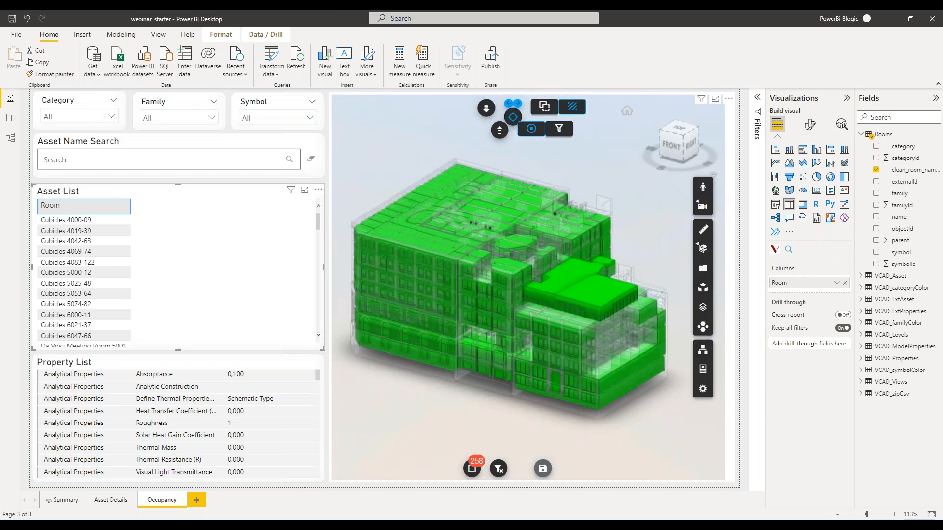
Enable XRay Not Selected Default in the 3D viewer's Pbi Data -> Viewer formatting options.
click(734, 133)
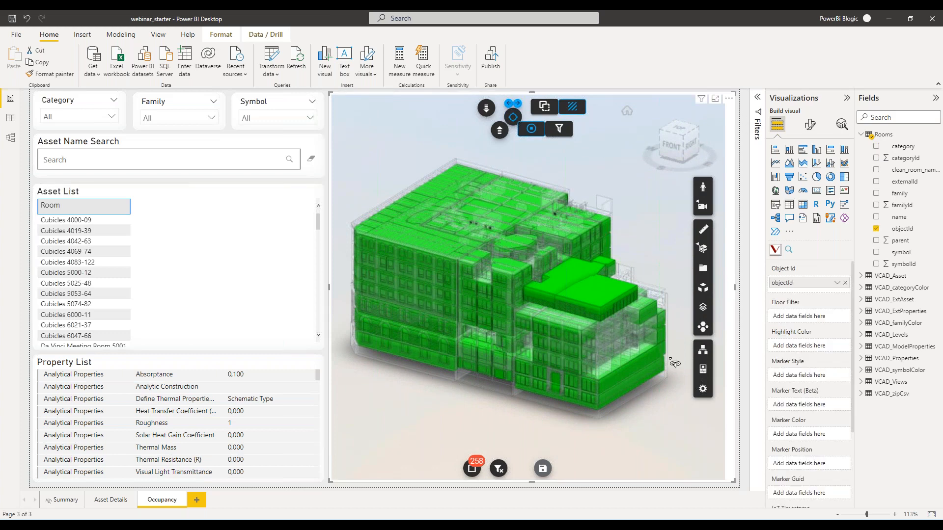
click(811, 126)
drag(766, 156, 760, 156)
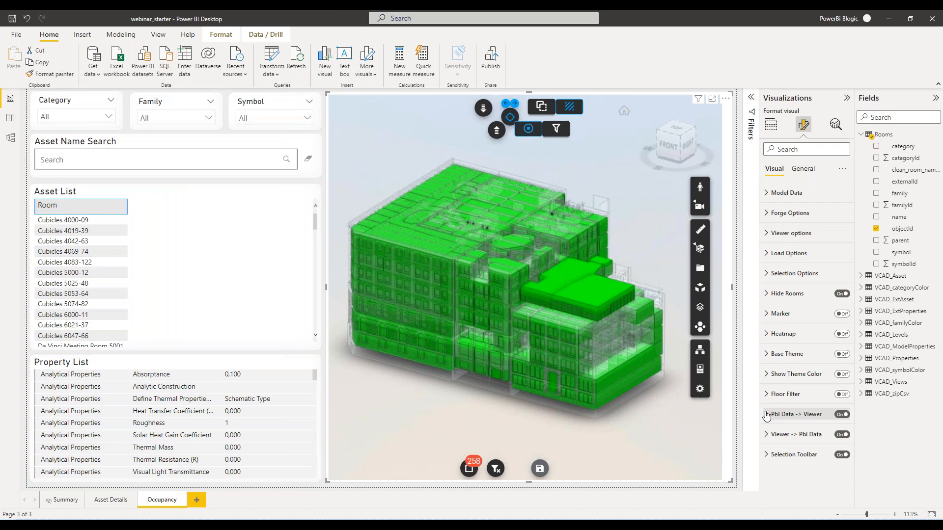
click(767, 415)
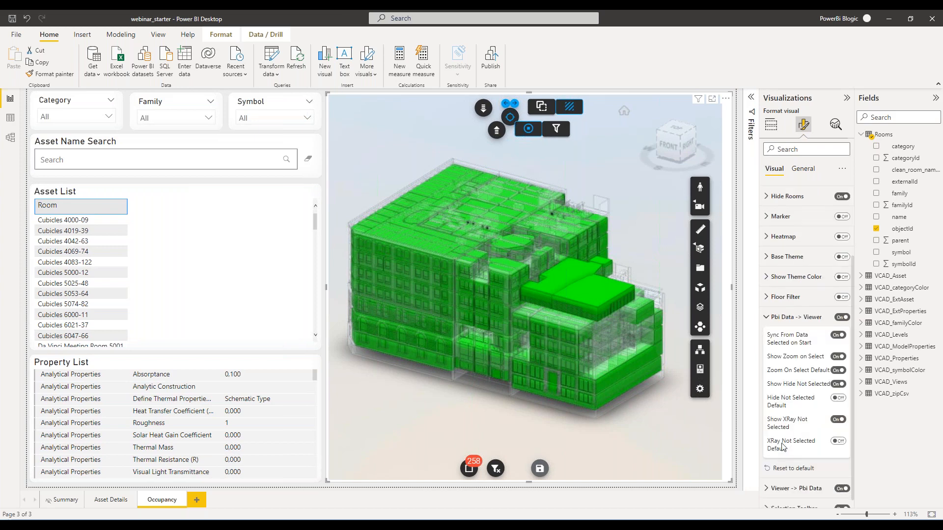
click(838, 441)
click(771, 319)
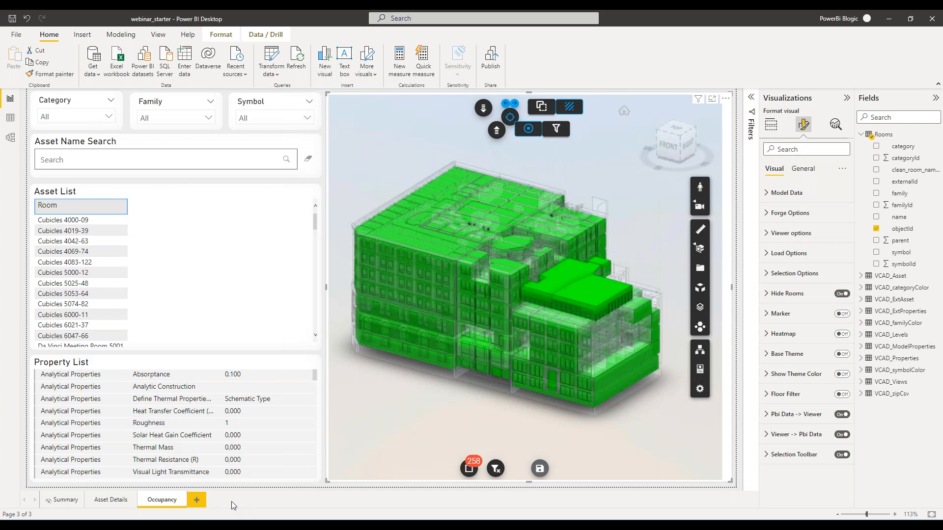
Delete the Category, Family and Symbol slicers and the Asset Name Search box from the Occupancy page.
click(83, 97)
key(Delete)
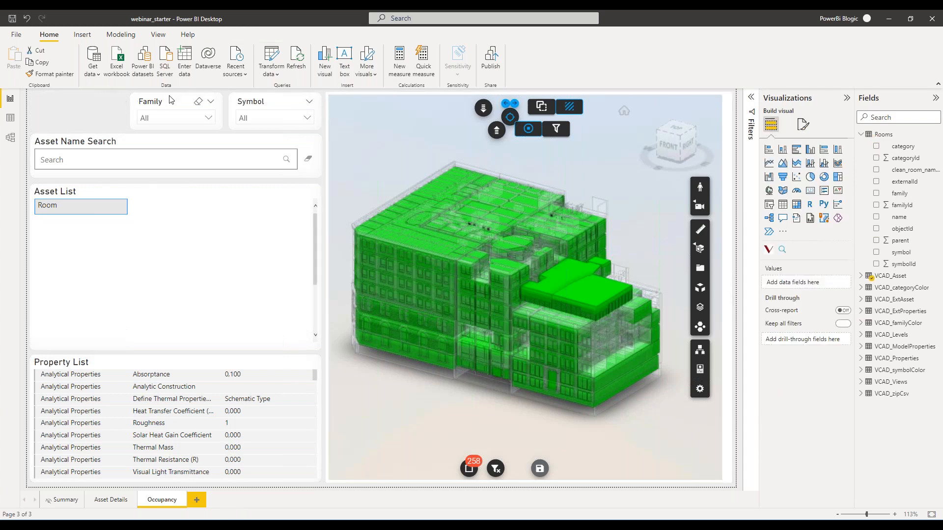
click(171, 98)
key(Delete)
click(268, 101)
key(Delete)
click(204, 142)
key(Delete)
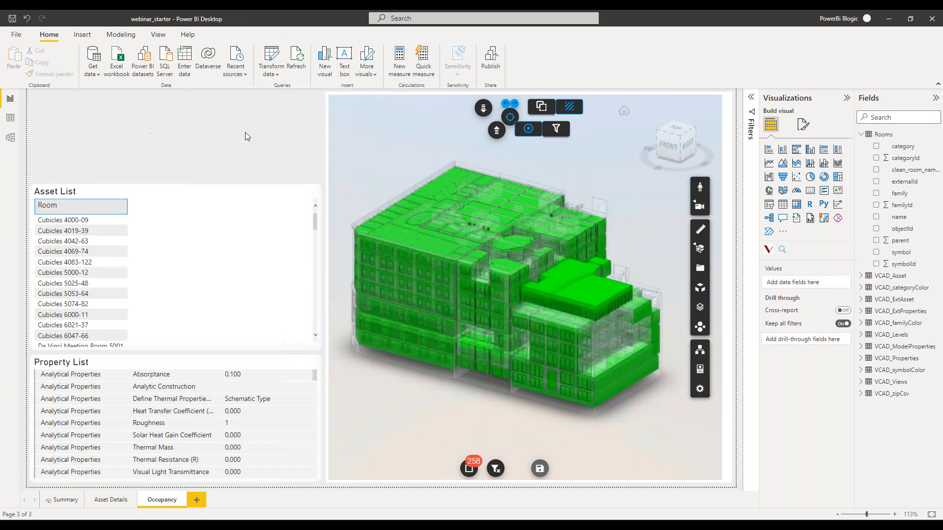
Add a slicer on the VCAD_Levels level field above the Asset List, sized to about half the list's width.
click(769, 204)
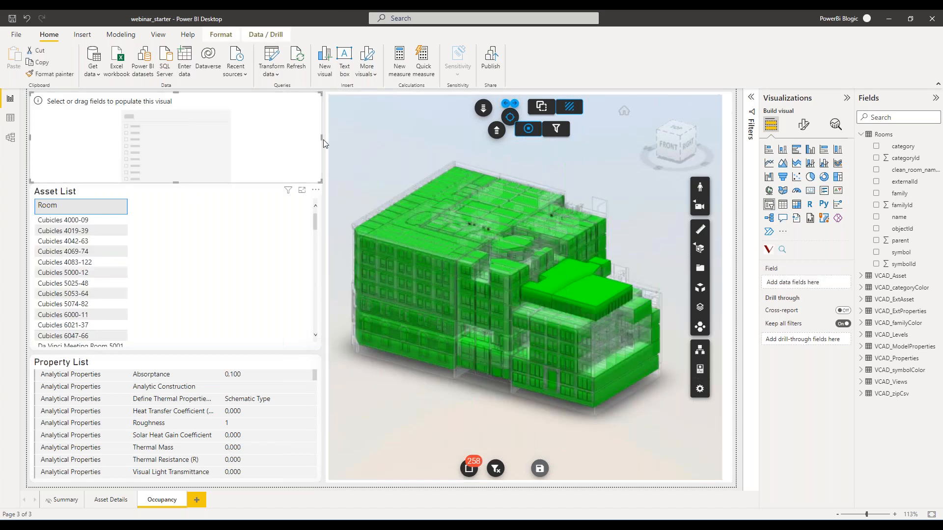
drag(319, 139, 154, 140)
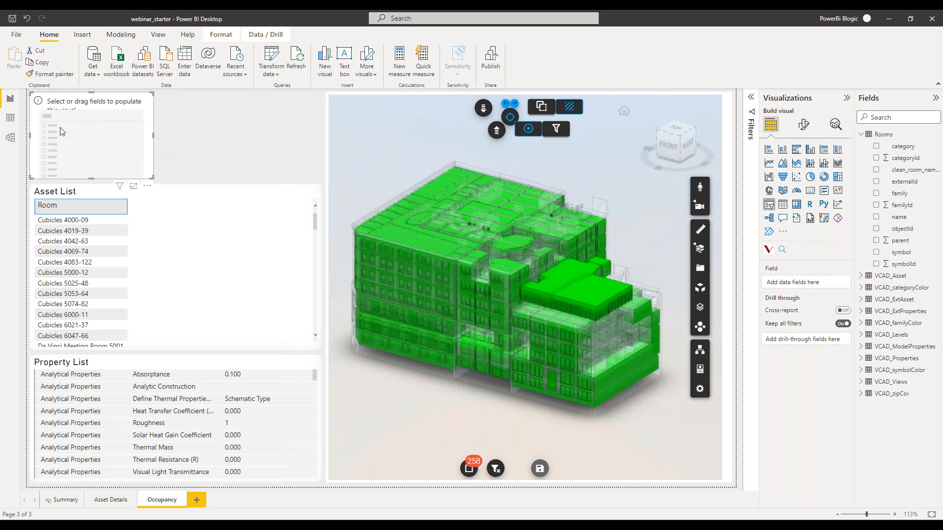
click(861, 335)
drag(898, 346, 793, 283)
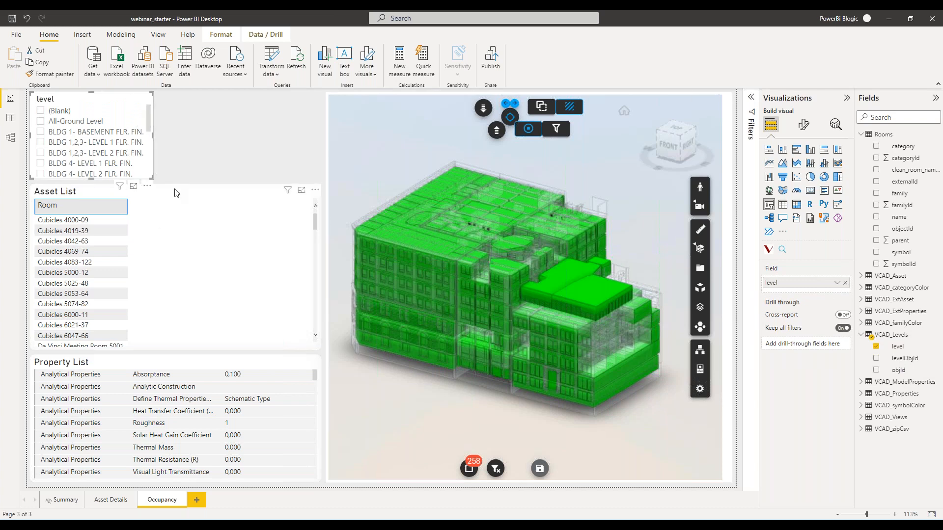
click(207, 131)
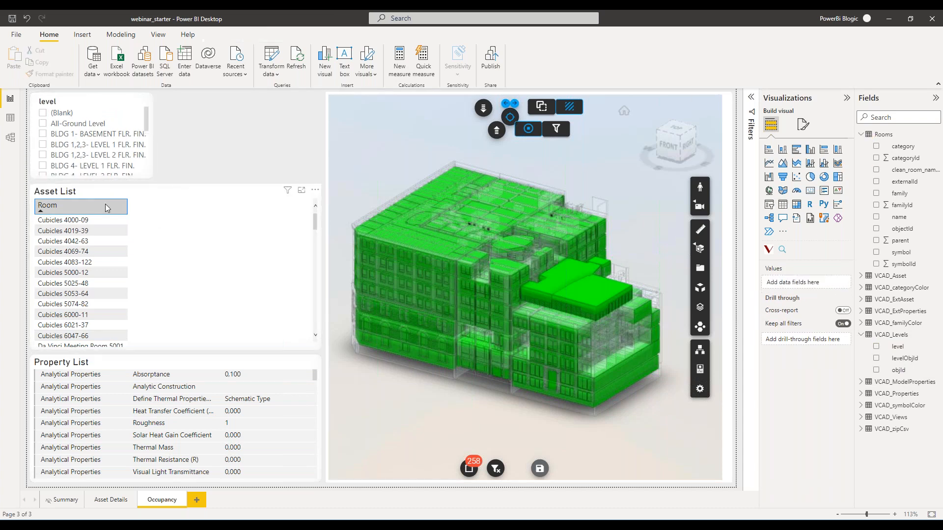
click(153, 124)
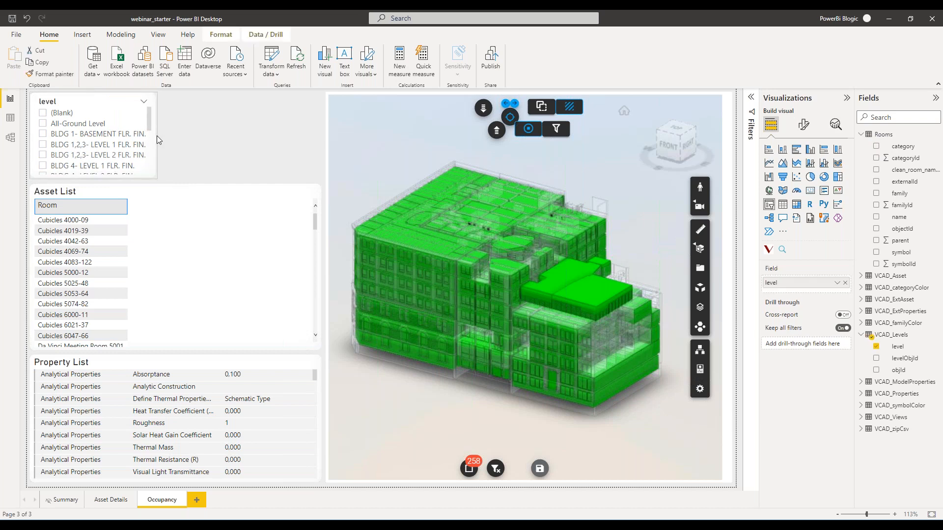
Test the level slicer by filtering to BLDG 4- LEVEL 2 FLR. FIN., and clear the selection again.
scroll(103, 150, down, 2)
click(43, 136)
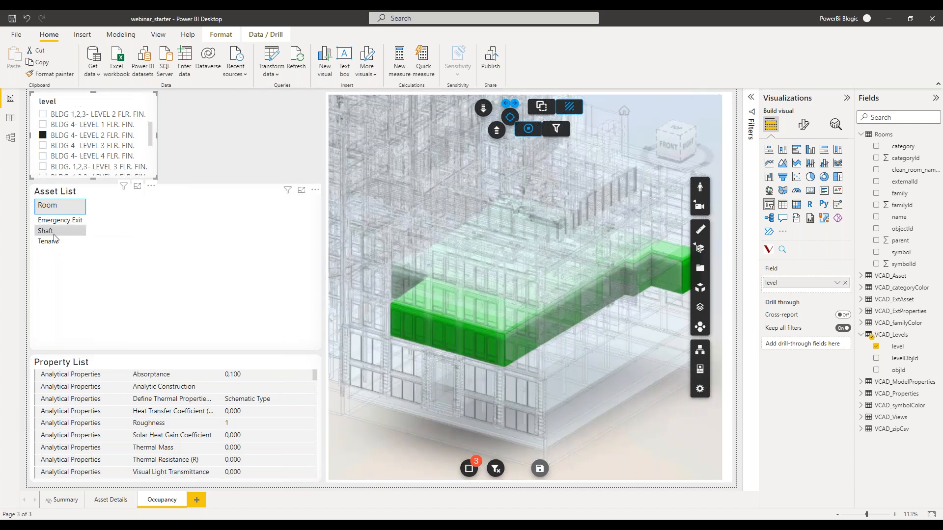
click(43, 135)
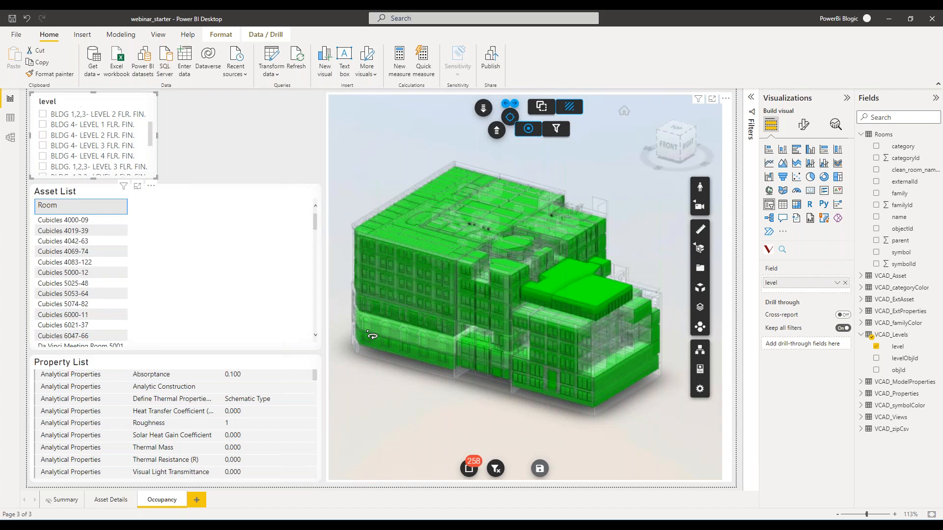
Enable the 3D viewer's Floor Filter option and assign the VCAD_Levels level field to its Floor Filter.
click(732, 112)
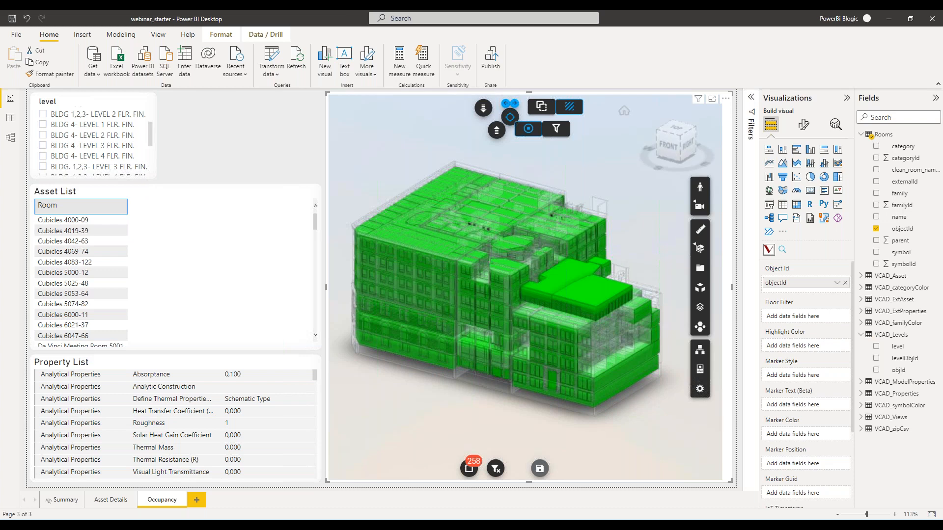
click(804, 126)
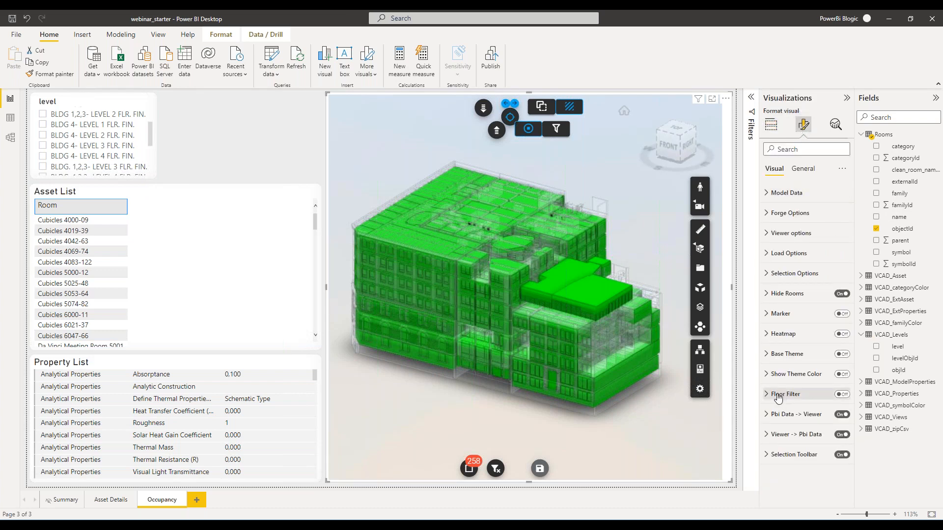
click(841, 395)
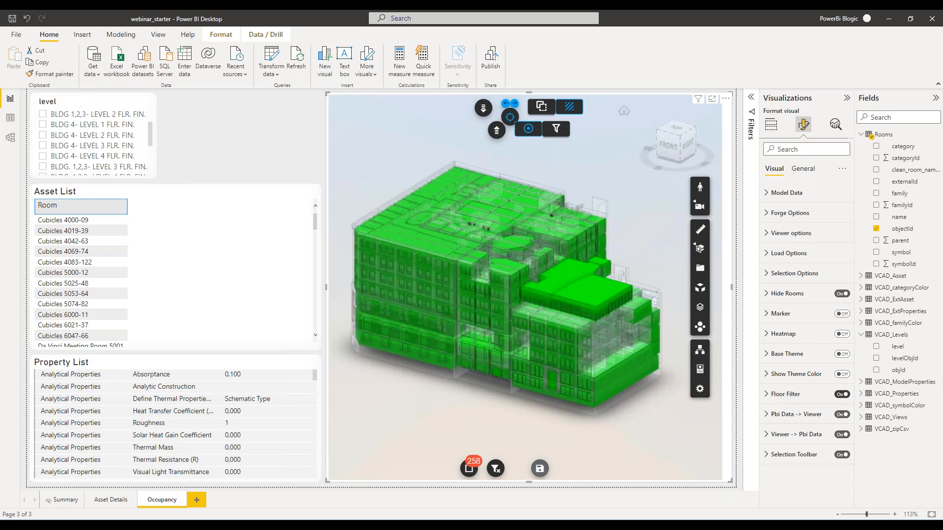
click(768, 394)
click(768, 394)
click(771, 125)
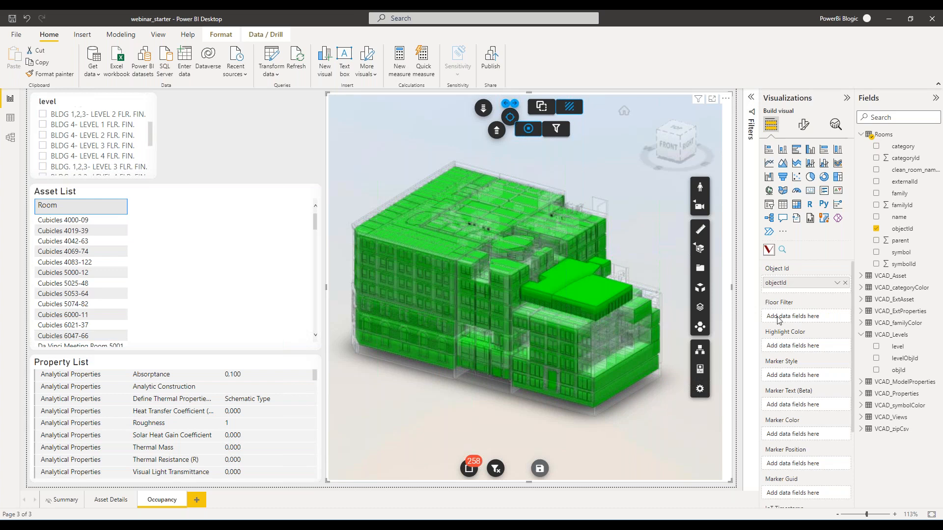
drag(897, 346, 815, 317)
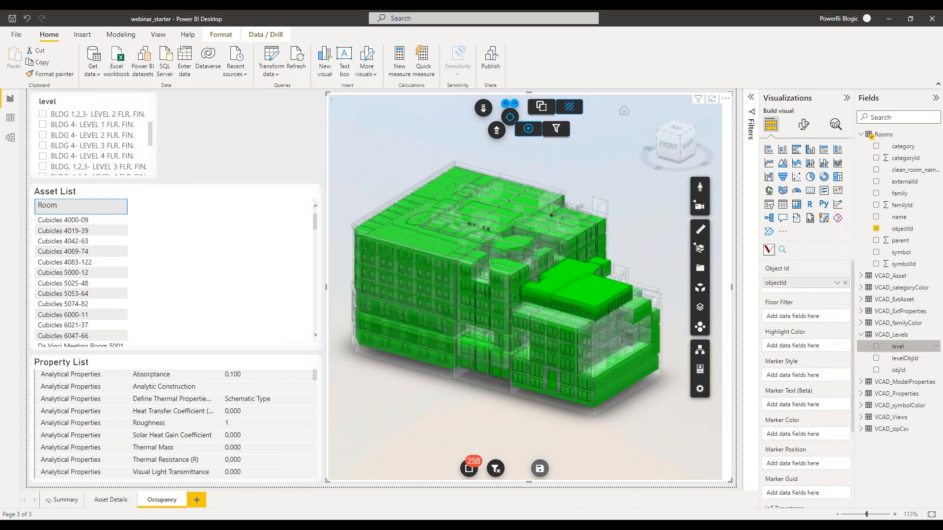
click(863, 336)
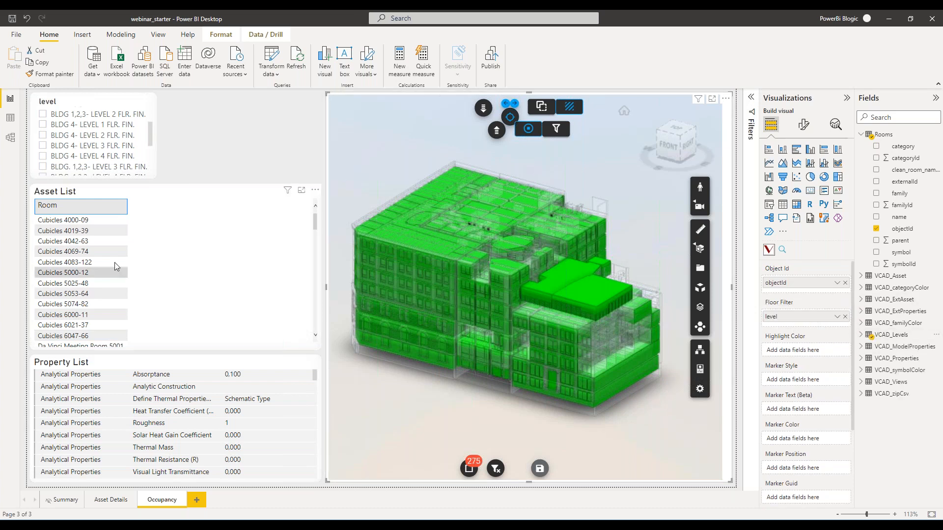
Test the floor filter by selecting BLDG 4- LEVEL 4 FLR. FIN. and switching to BLDG. 1,2,3- LEVEL 3 FLR. FIN.
click(48, 157)
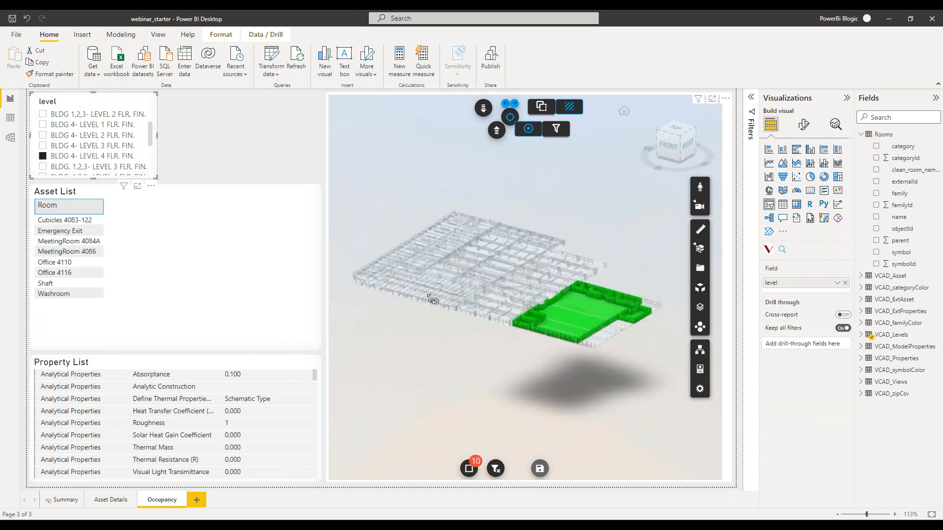
scroll(58, 149, down, 3)
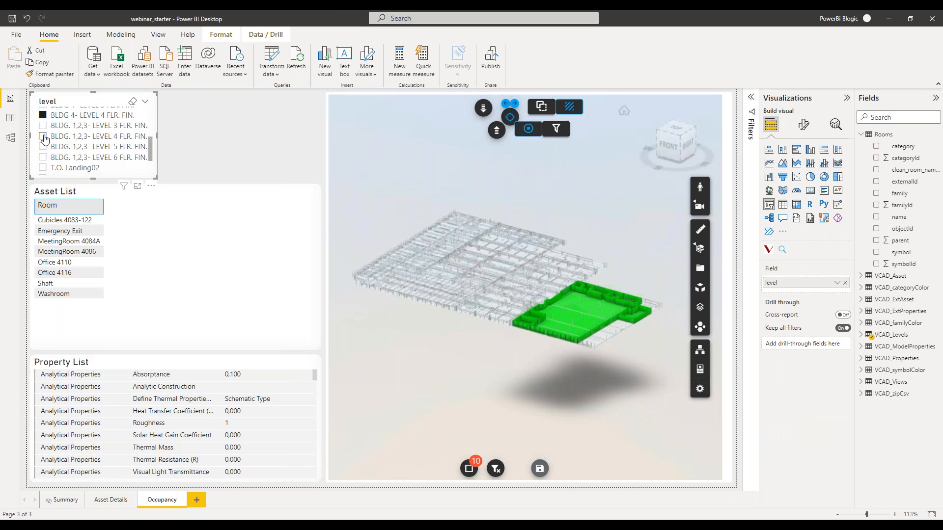
click(43, 126)
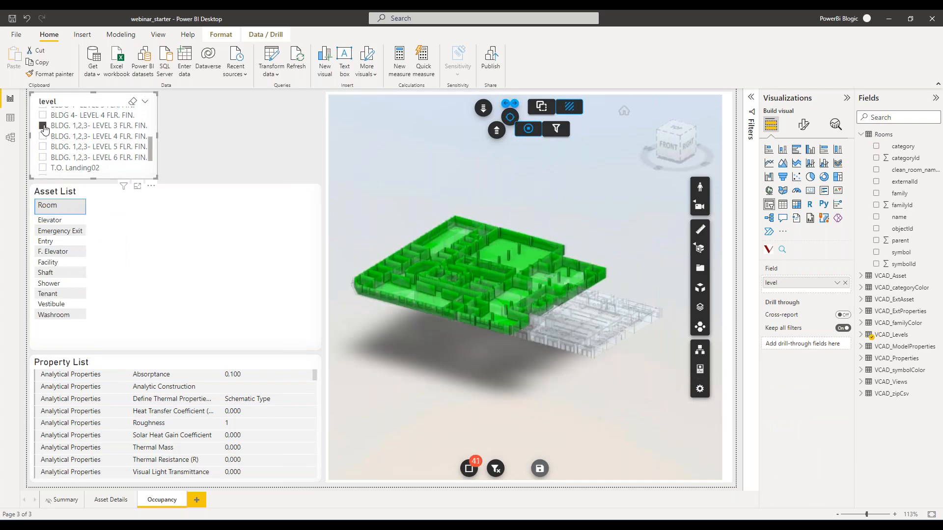
Filter the page to BLDG. 1,2,3- LEVEL 4 FLR. FIN. and inspect that floor's rooms up close in the 3D viewer.
click(43, 136)
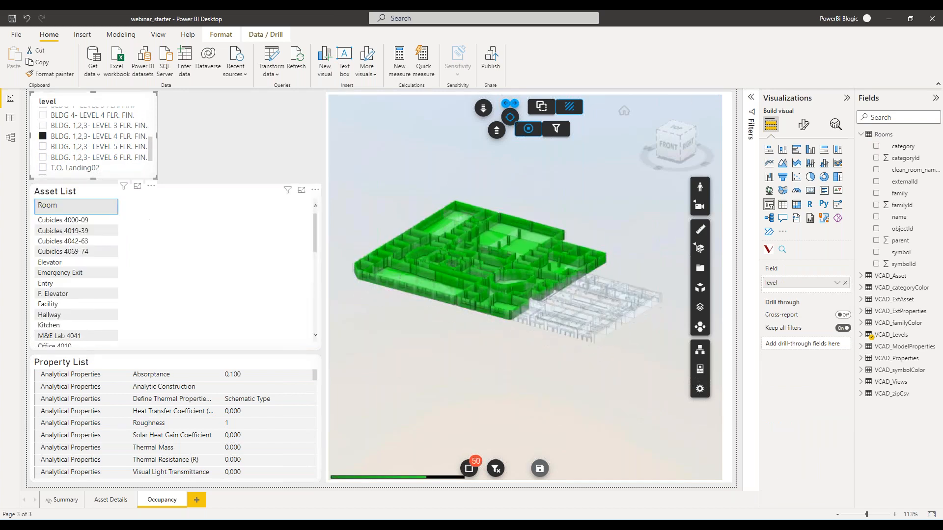
scroll(488, 328, up, 3)
scroll(487, 328, up, 5)
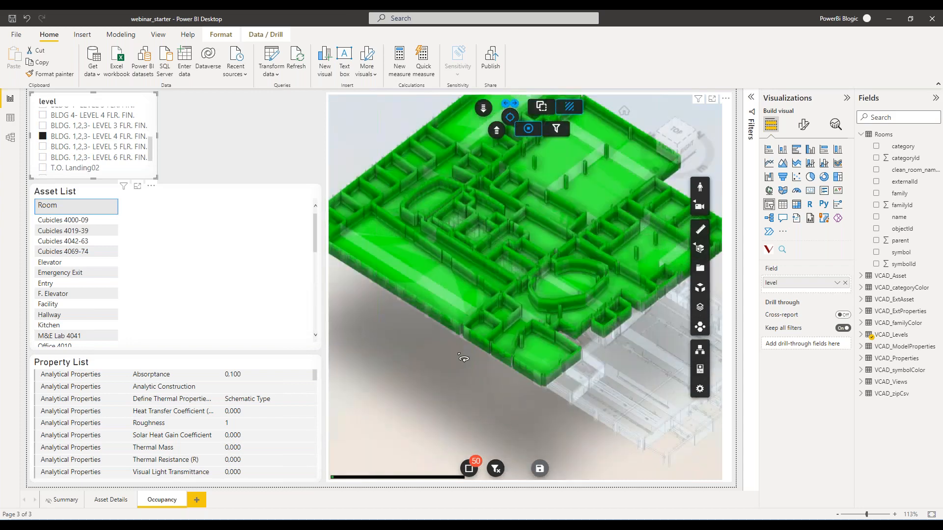
drag(463, 341, 461, 343)
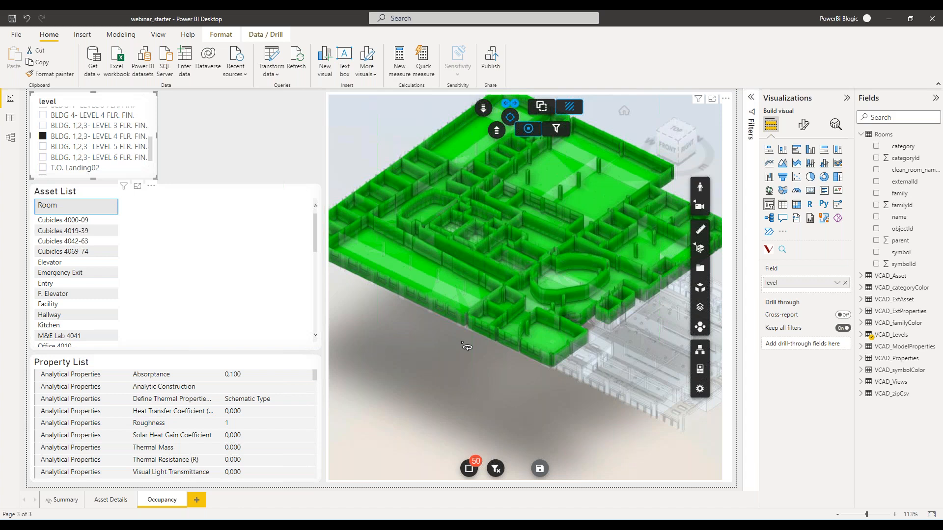
drag(504, 377, 524, 417)
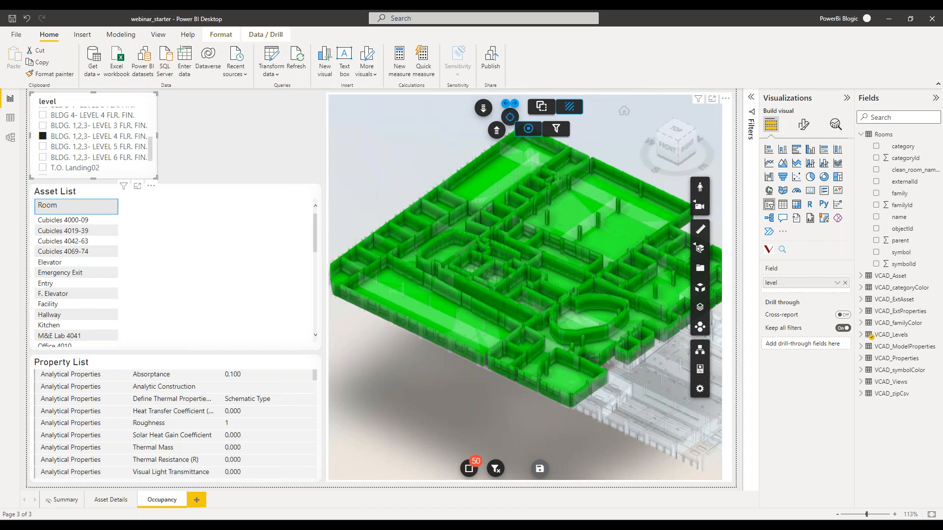
click(275, 134)
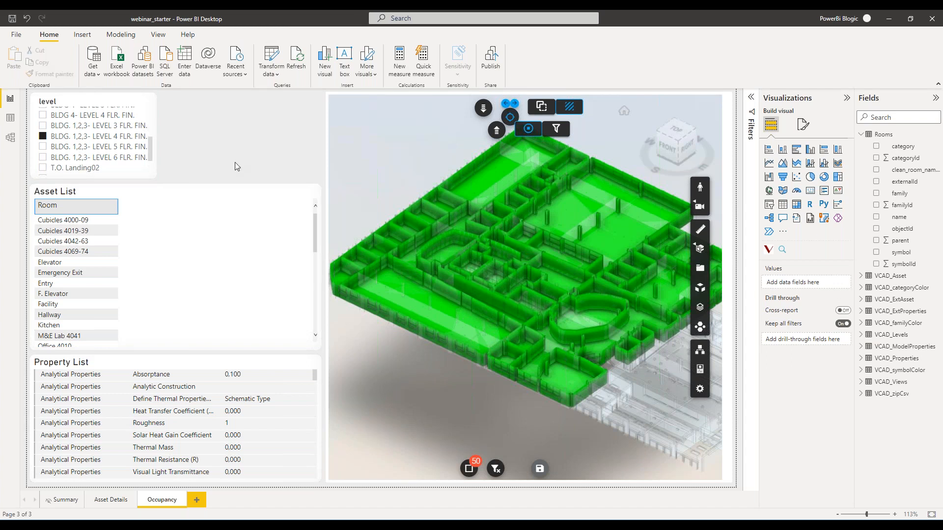
Import occupancy.csv from the webinar_20220530 folder as a Text/CSV data source.
click(98, 77)
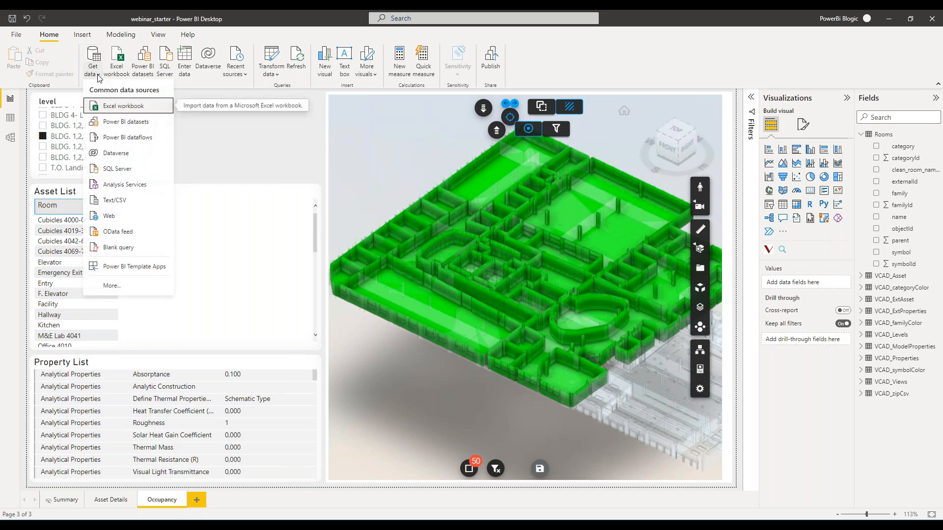
click(135, 198)
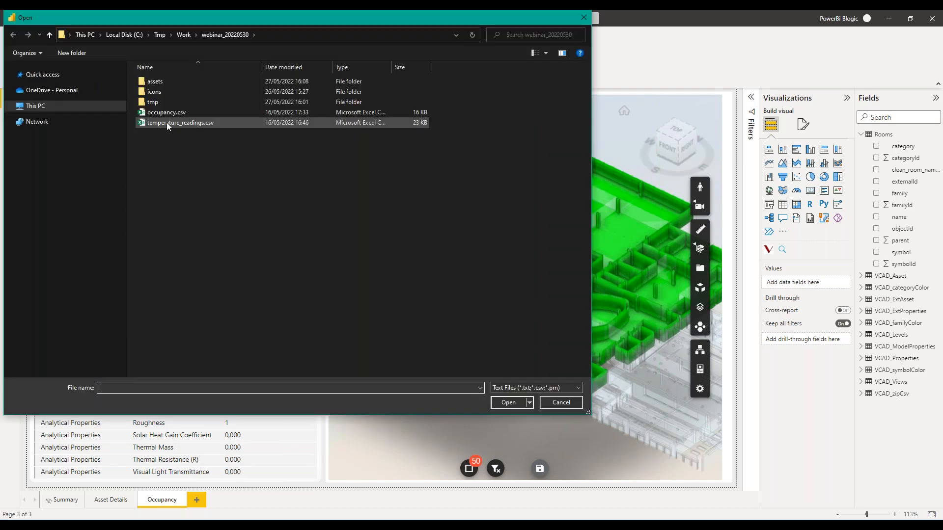
click(170, 116)
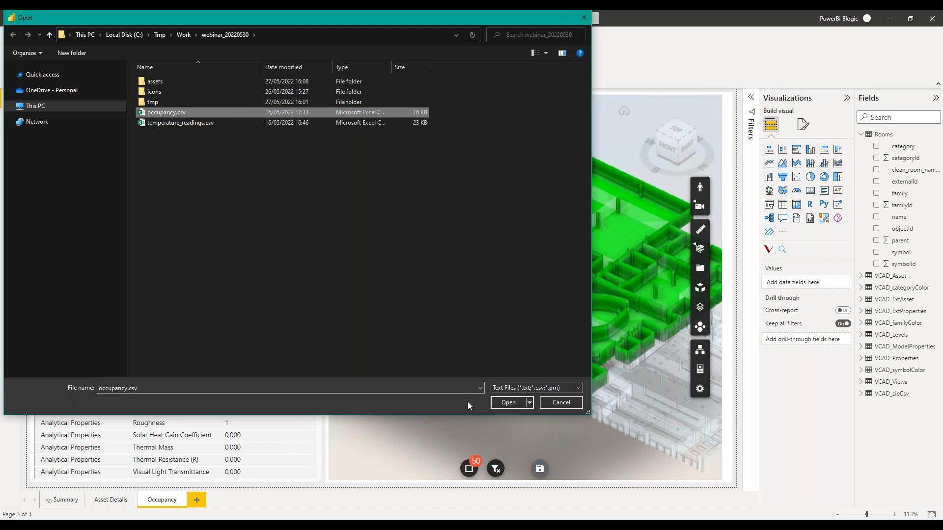
click(501, 403)
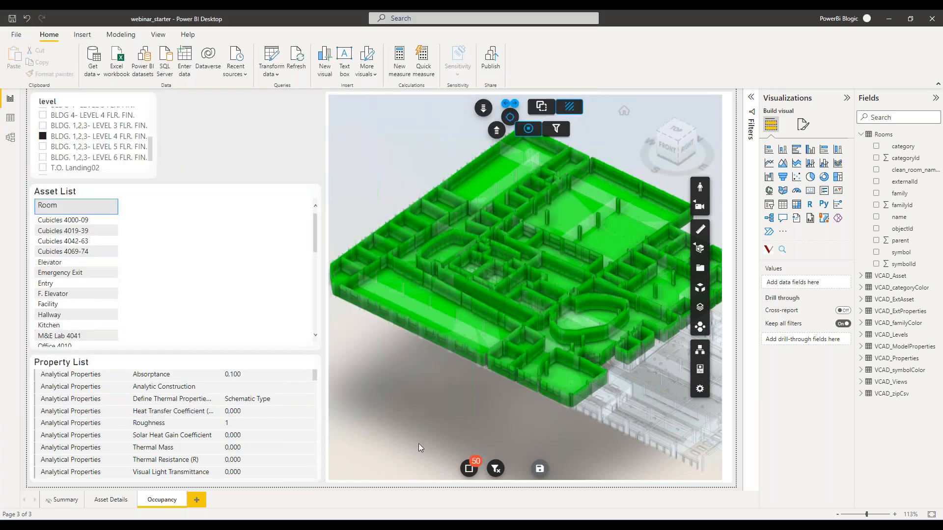
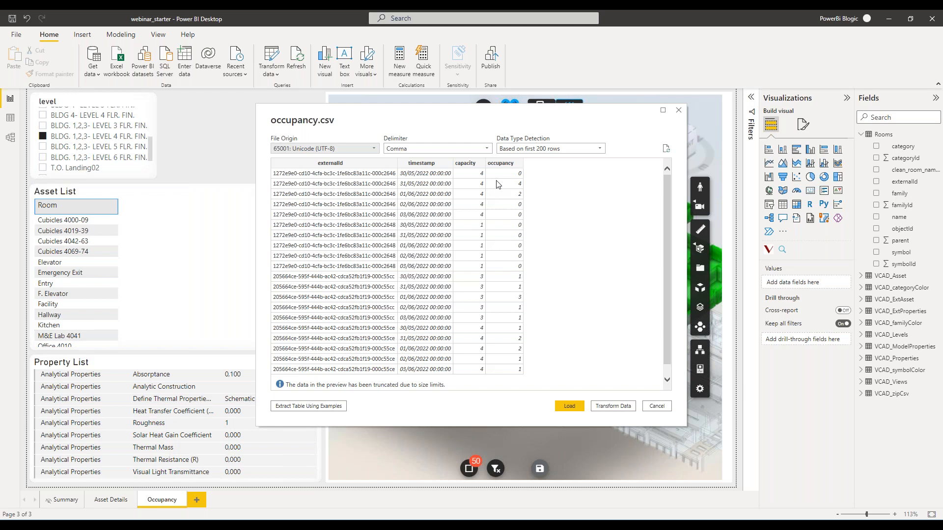
Load the occupancy data and add its timestamp field to the Asset List table as plain timestamps instead of a date hierarchy.
click(570, 407)
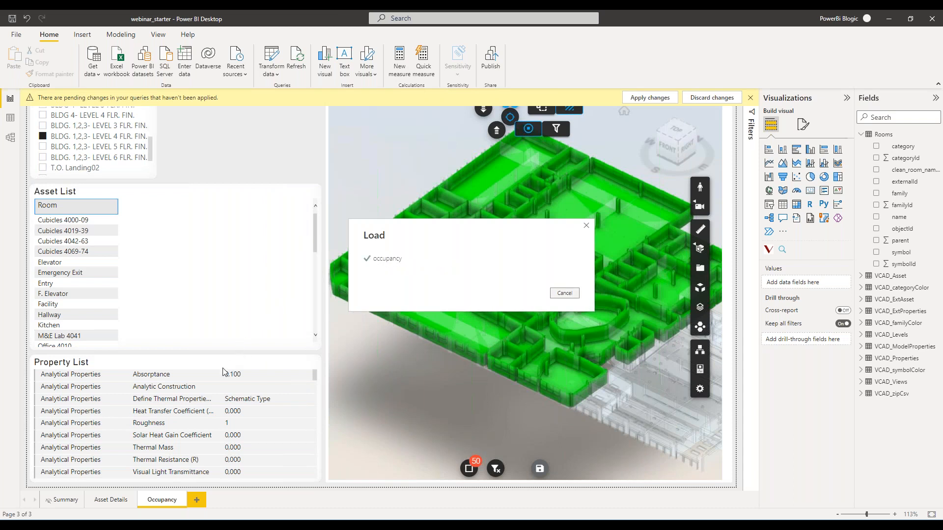
click(260, 190)
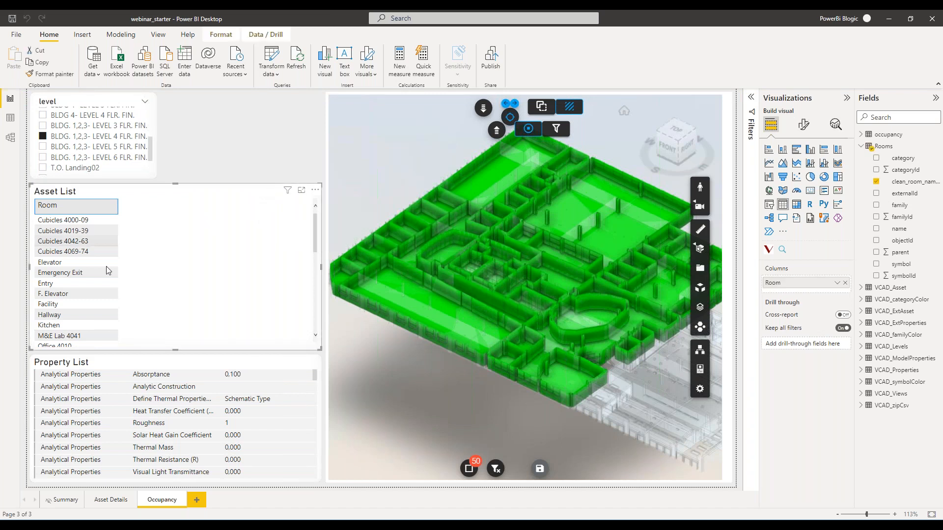
click(862, 145)
click(862, 134)
drag(908, 182, 826, 292)
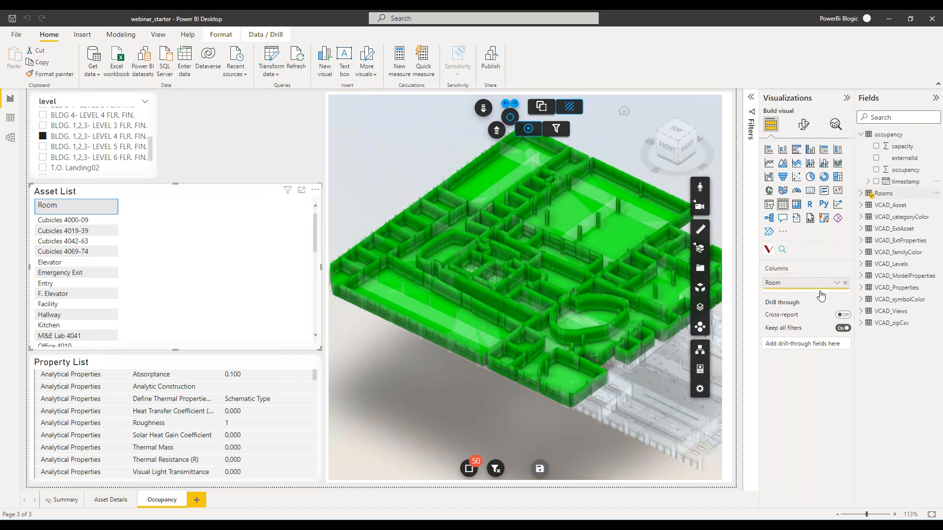
click(837, 295)
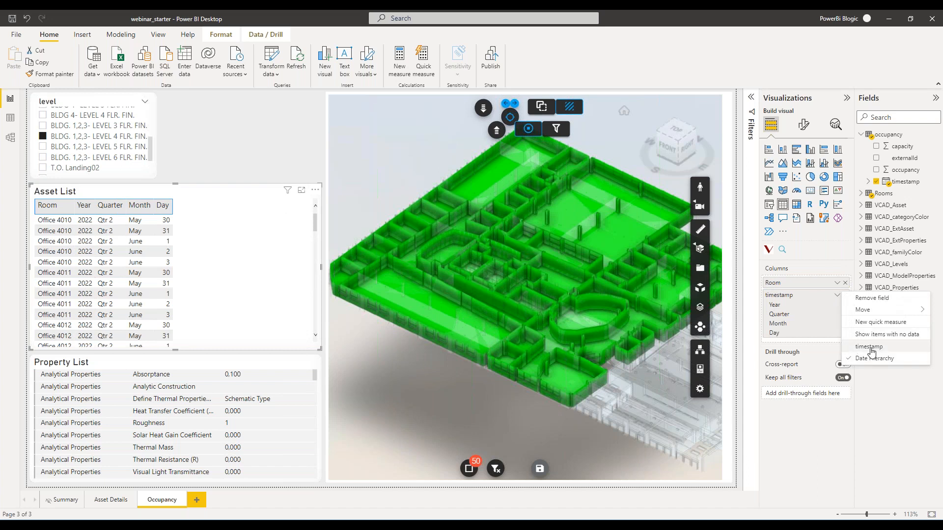
click(870, 347)
Add the capacity and occupancy fields as columns to the Asset List table, following timestamp.
drag(907, 149, 828, 294)
drag(905, 172, 810, 319)
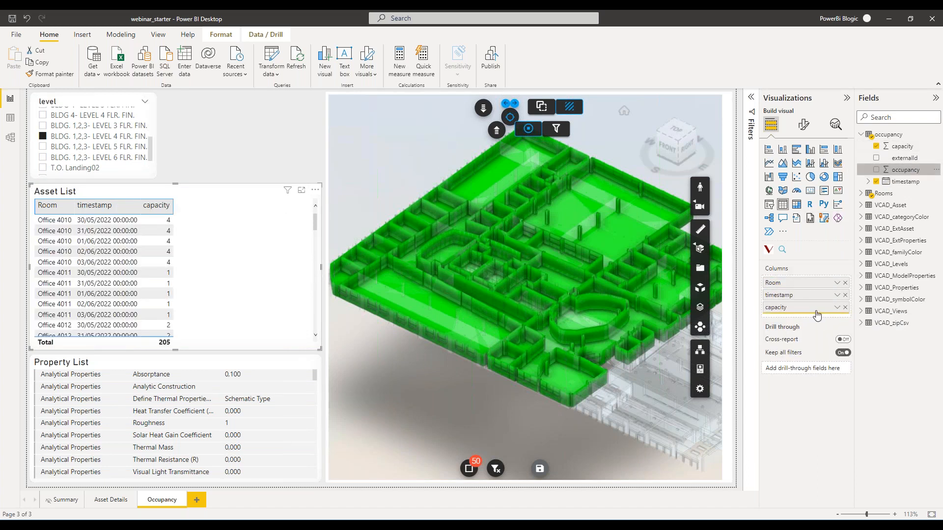
click(229, 141)
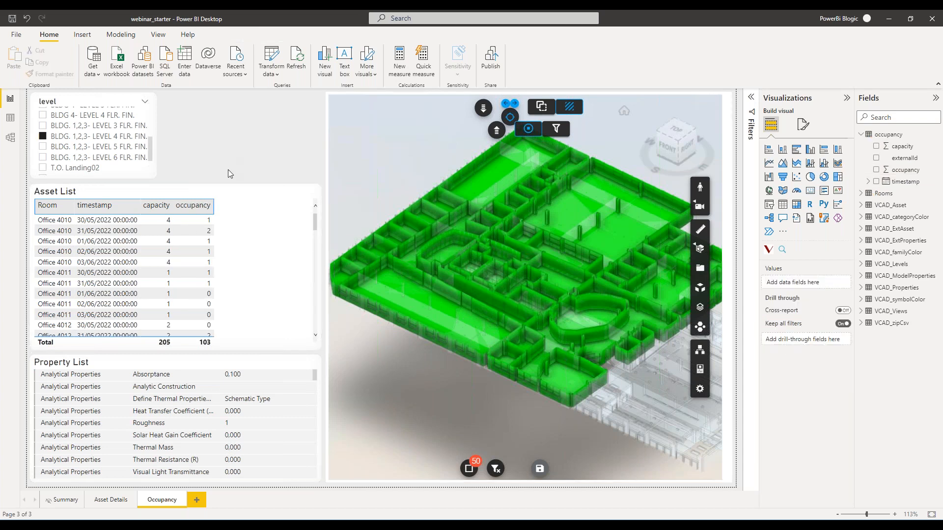
Replace the Property List with a capacity card below the Asset List, and apply the Asset List's formatting to the card.
click(248, 364)
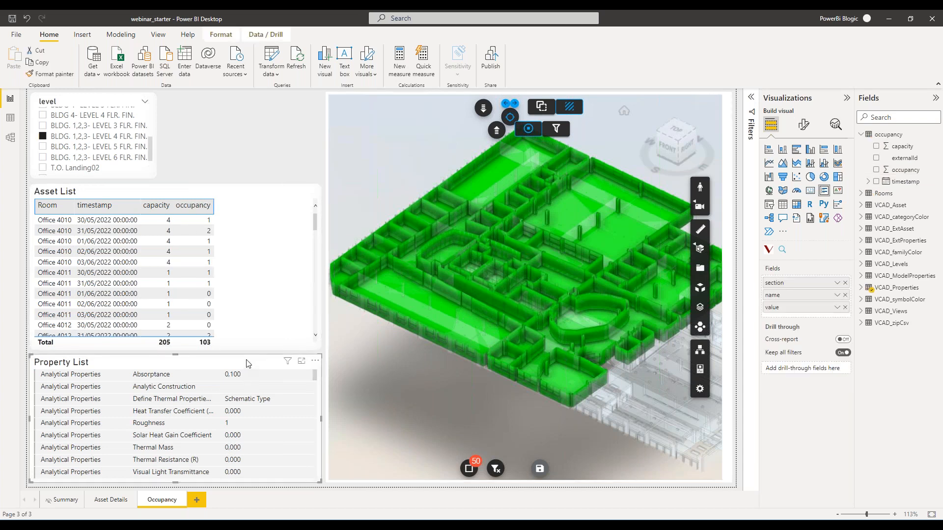
key(Delete)
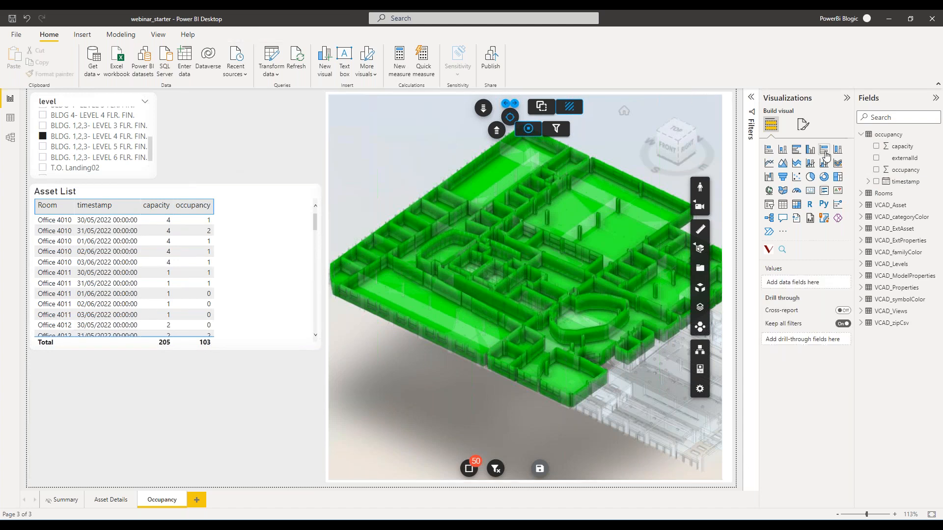
click(811, 190)
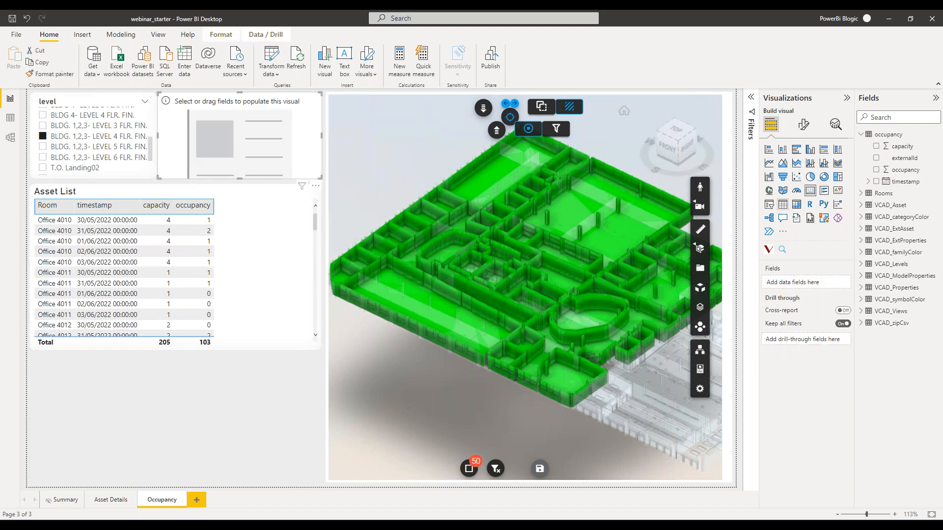
drag(269, 99, 139, 360)
drag(194, 443, 171, 483)
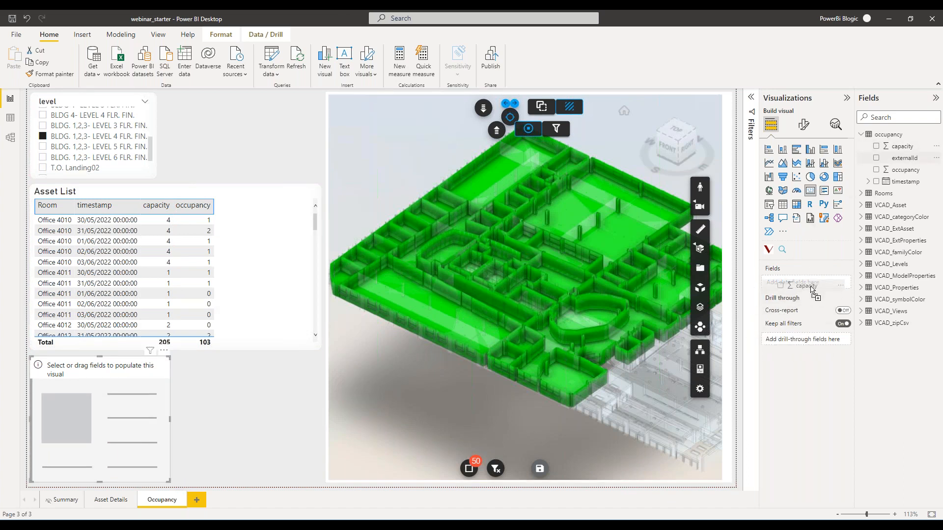
drag(812, 293, 812, 293)
click(93, 266)
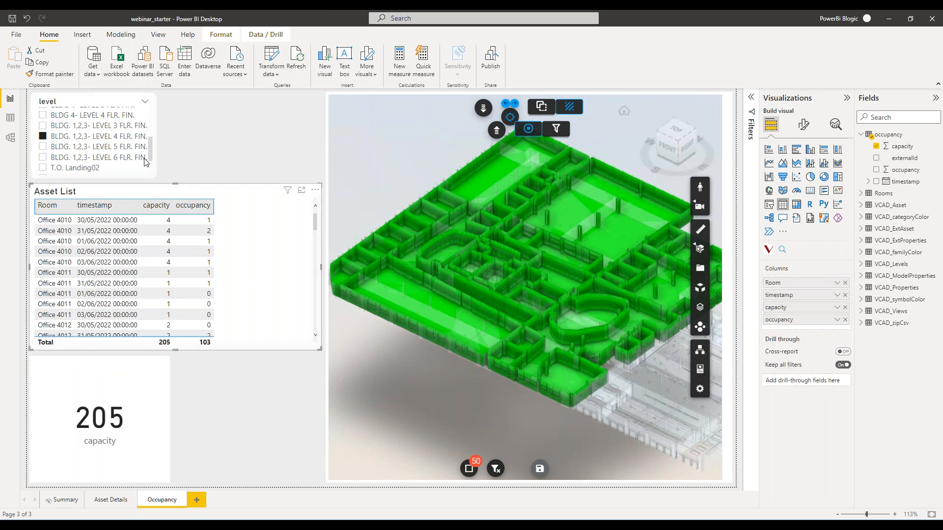
click(126, 377)
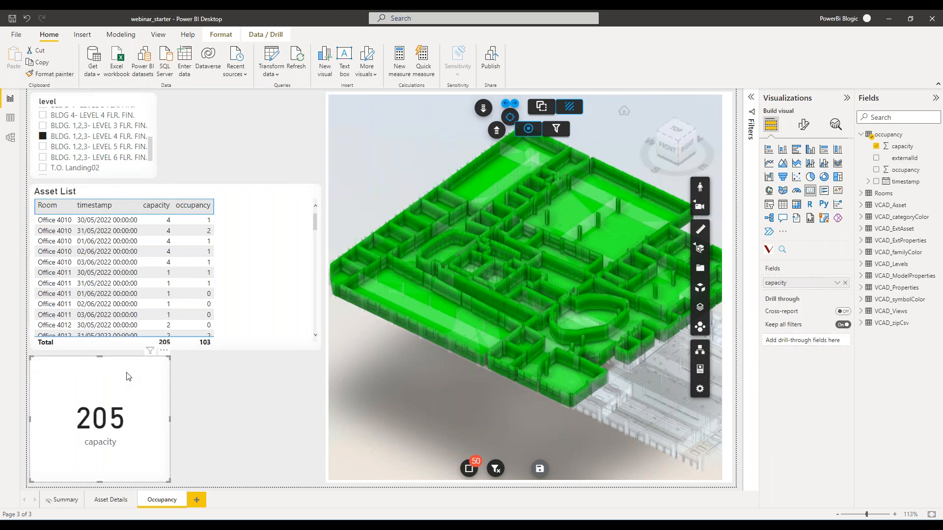
Duplicate the capacity card beside the original, swap its field to occupancy, and widen it to align with the Asset List's edge.
key(ctrl+c)
key(ctrl+v)
drag(147, 368, 279, 362)
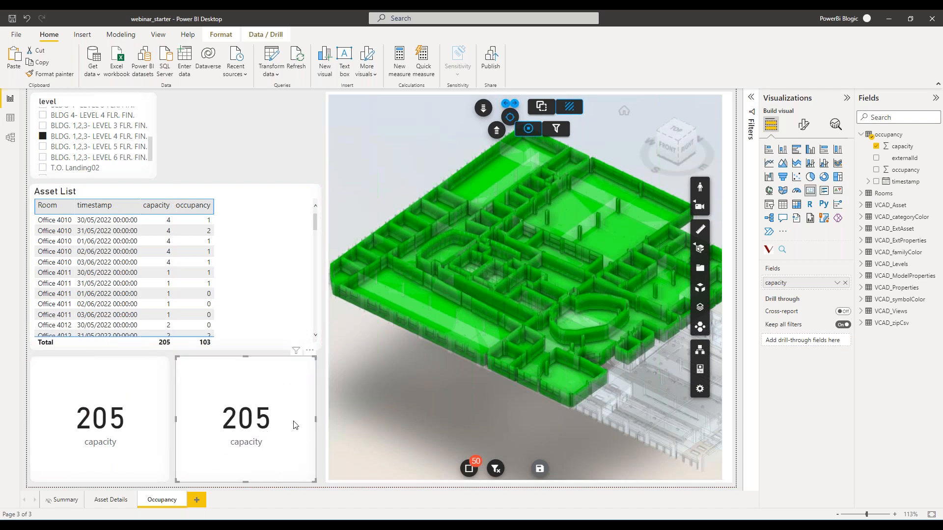
click(846, 283)
click(876, 170)
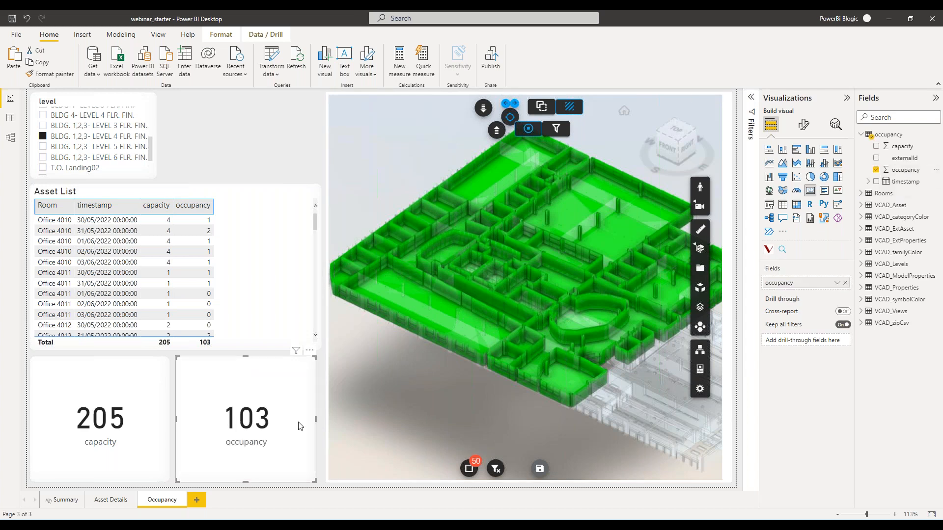
drag(316, 419, 319, 420)
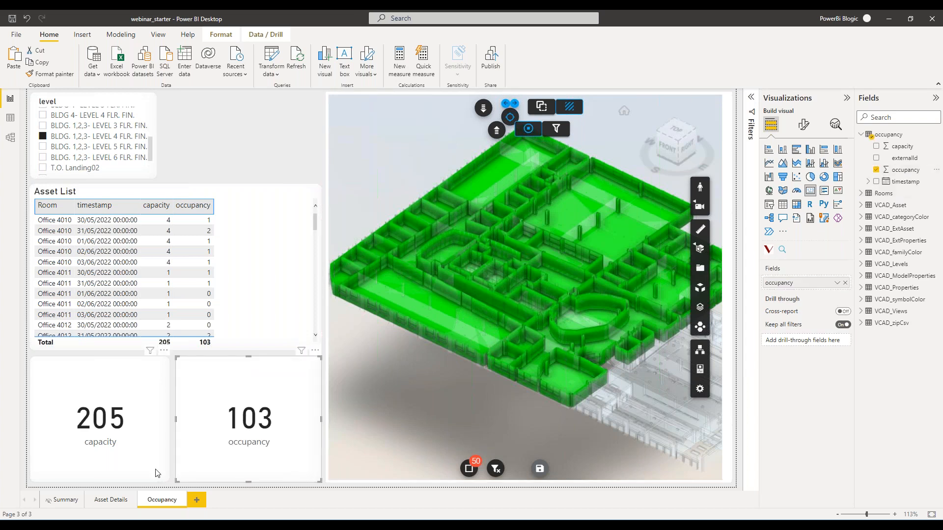
click(172, 358)
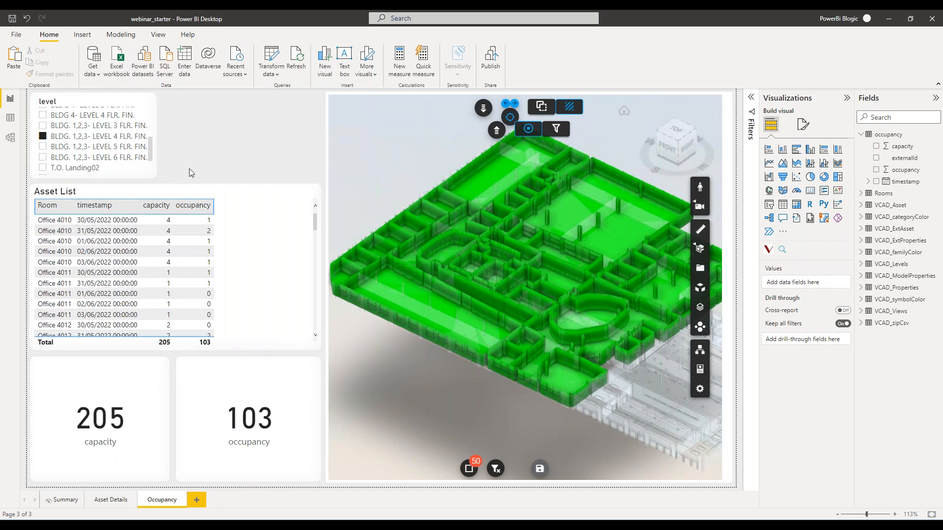
Insert a slicer beside the level slicer, leave a small gap between them, and assign the timestamp field to it.
click(769, 204)
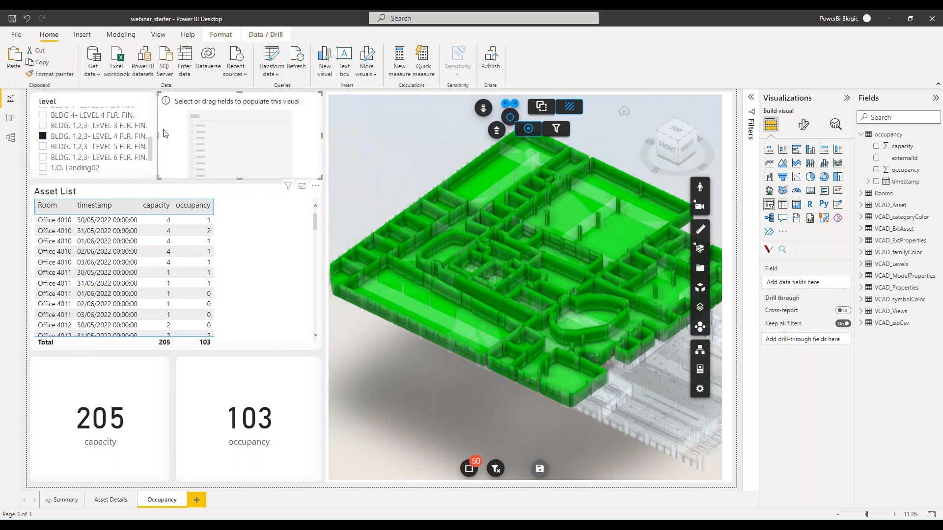
mouse_move(157, 136)
mouse_down()
mouse_move(169, 136)
mouse_move(162, 138)
mouse_up()
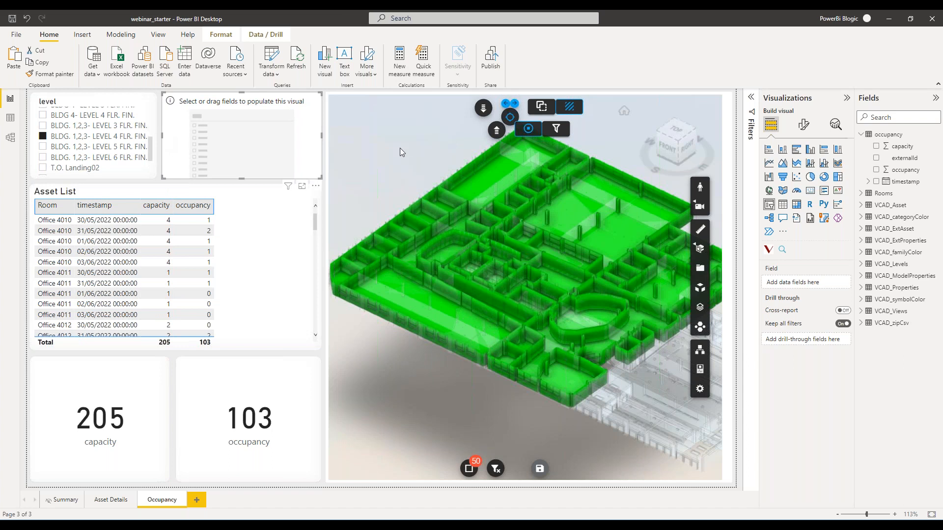
drag(888, 185, 802, 291)
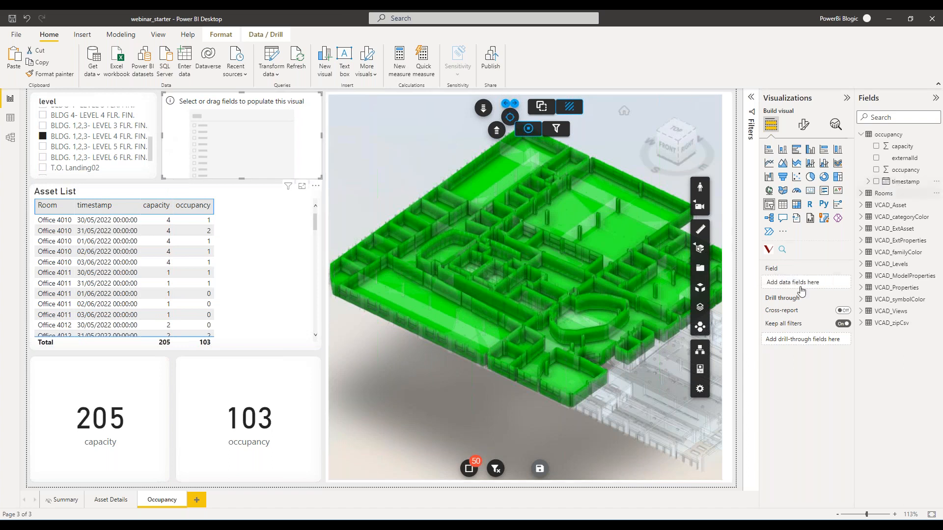
click(837, 283)
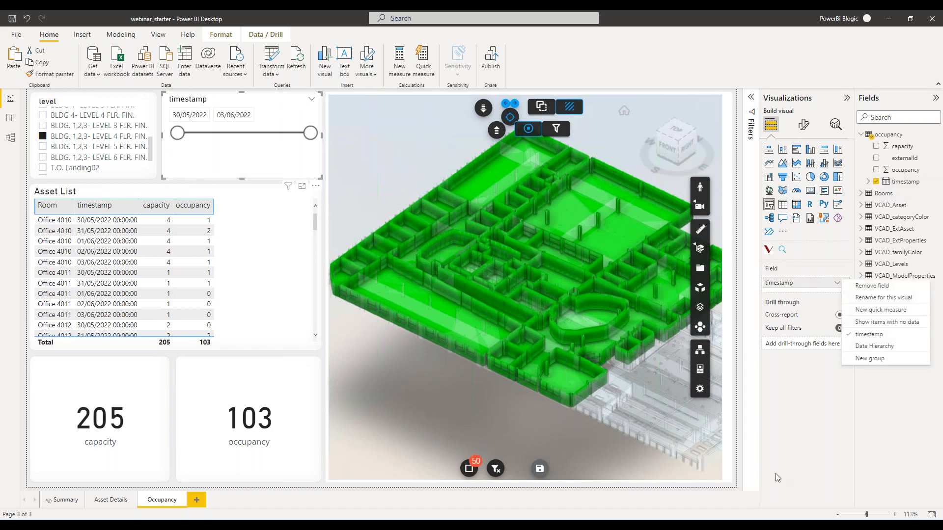
click(222, 164)
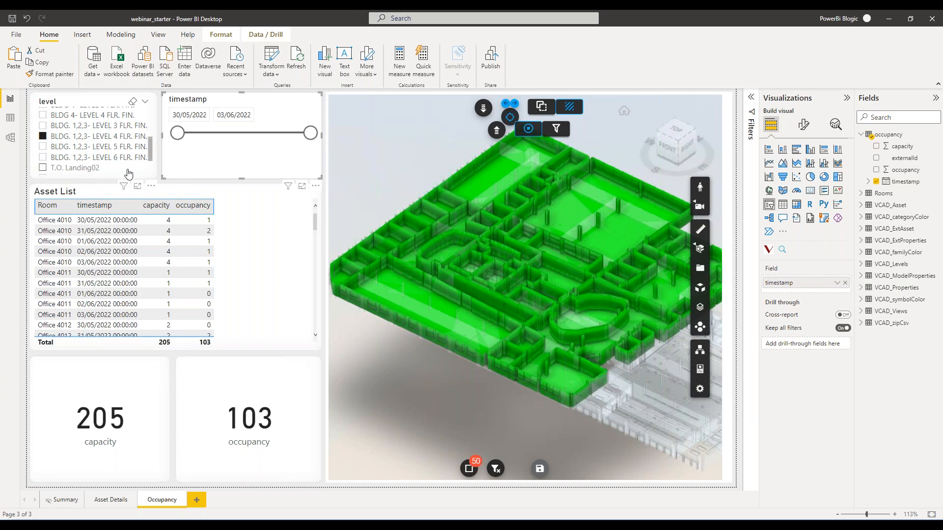
Copy the level slicer's formatting onto the timestamp slicer and keep BLDG. 1,2,3- LEVEL 4 FLR. FIN. as the selected level.
click(127, 170)
click(62, 74)
click(204, 172)
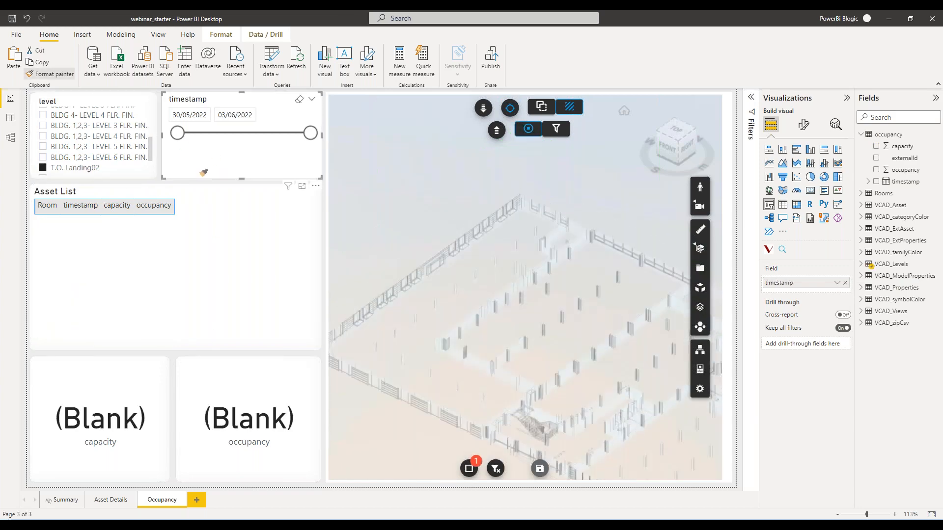
click(44, 137)
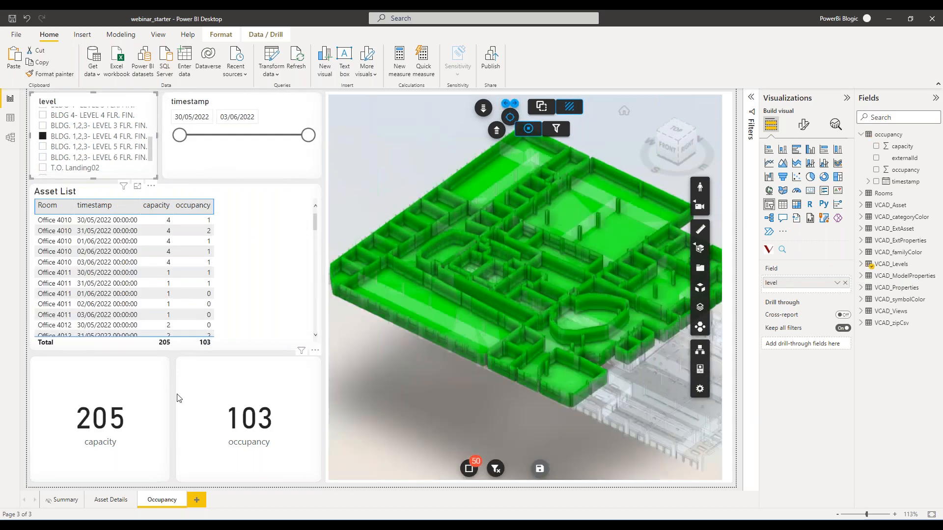
Change the timestamp slicer to the List style and filter the page to 30/05/2022 00:00:00.
click(310, 102)
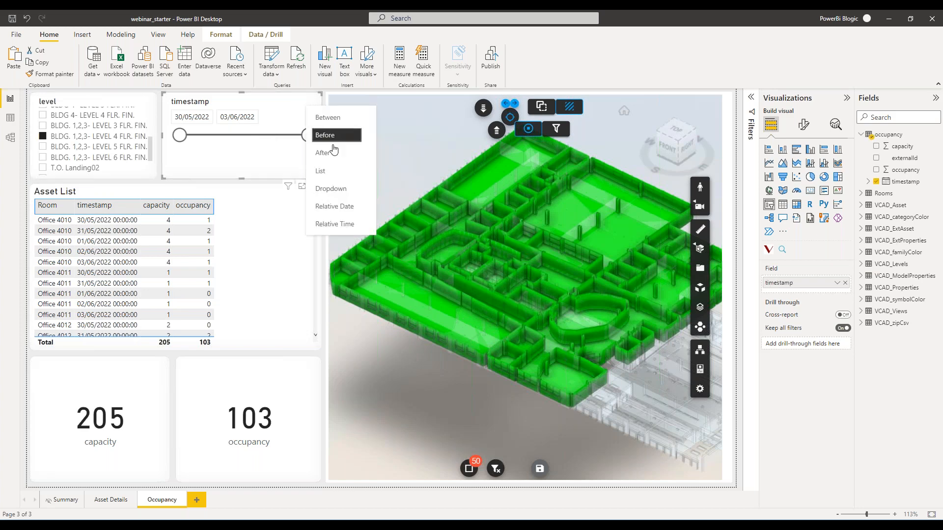
click(334, 171)
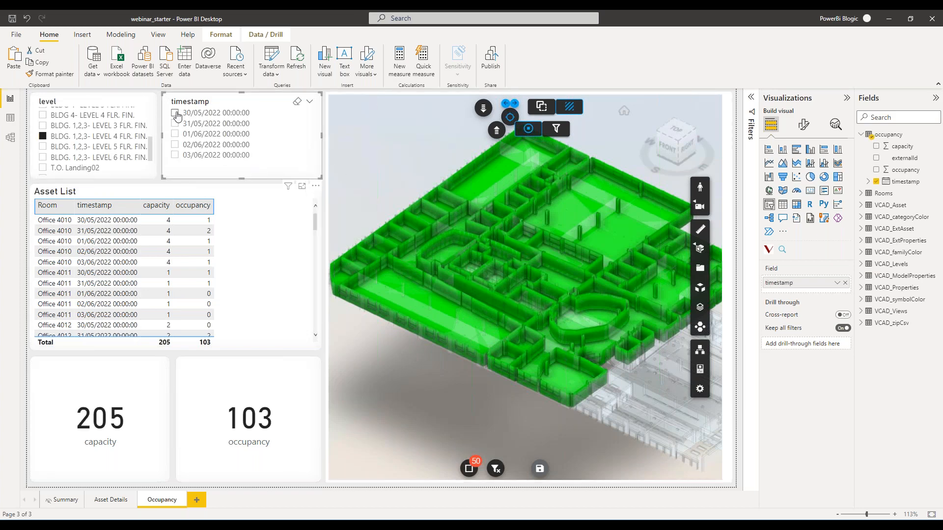
click(176, 113)
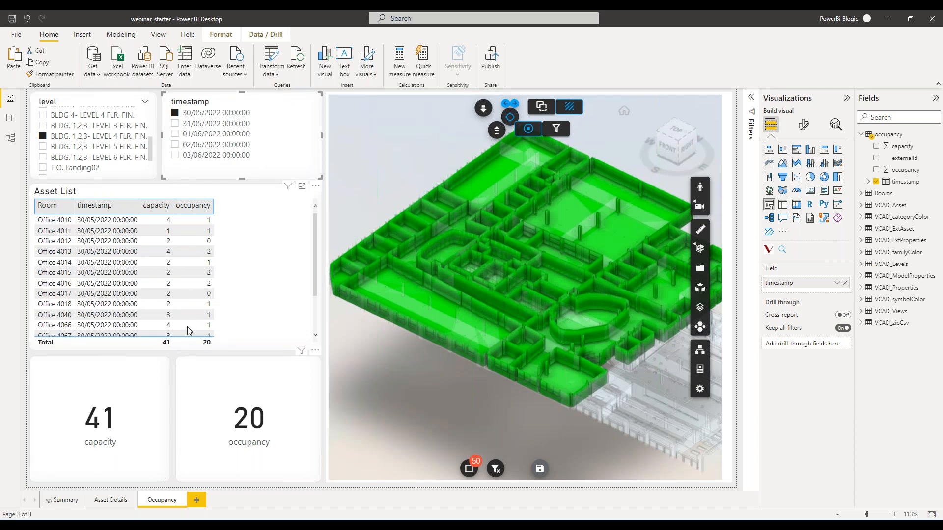
Compare the occupancy figures for BLDG. 1,2,3- LEVEL 5 FLR. FIN. with LEVEL 4 FLR. FIN., and inspect the LEVEL 4 rooms in the viewer.
click(43, 147)
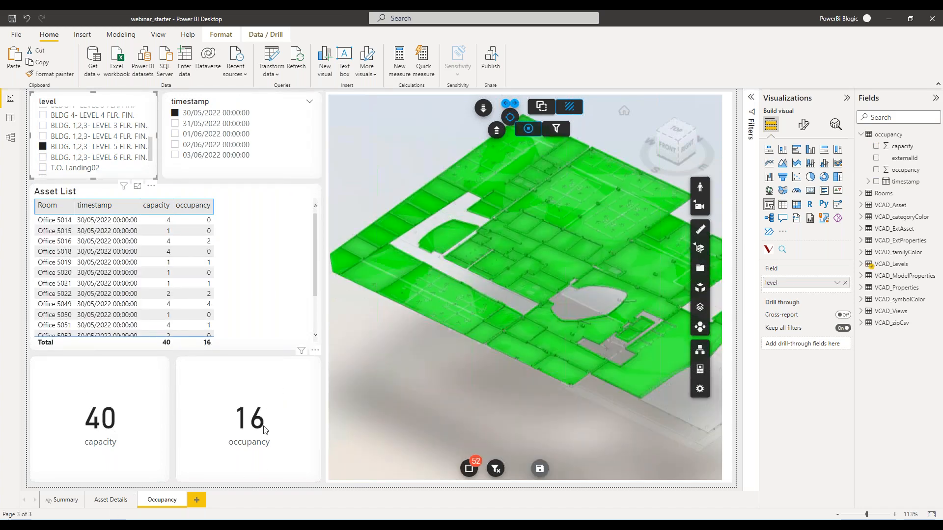
click(42, 136)
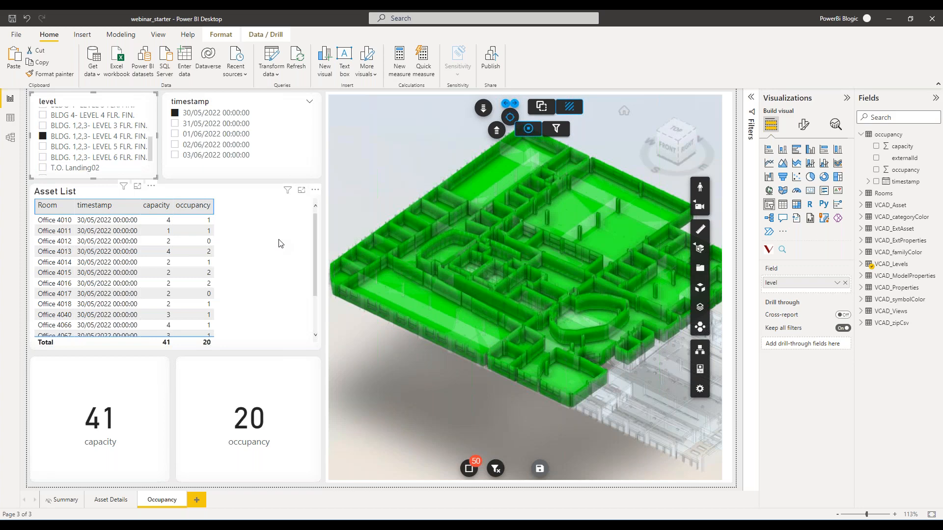
scroll(650, 396, down, 3)
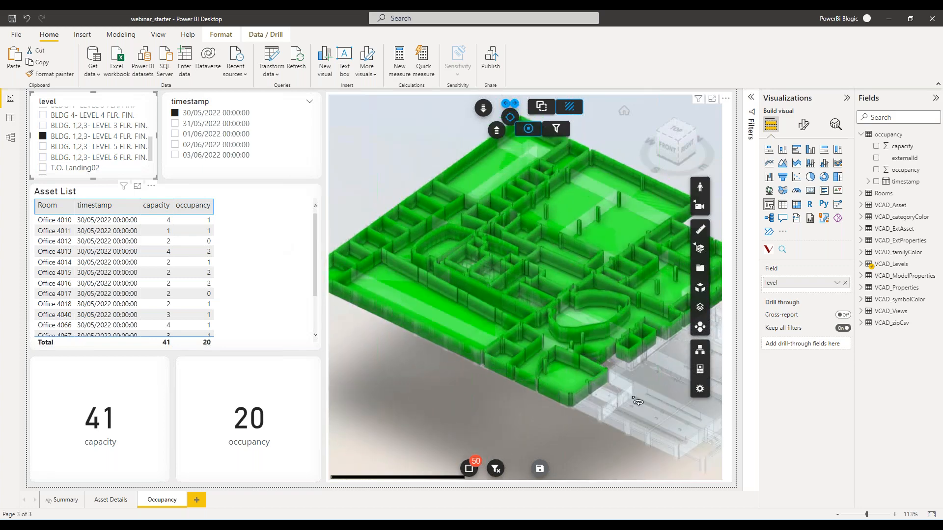
drag(650, 396, 631, 408)
scroll(637, 406, up, 3)
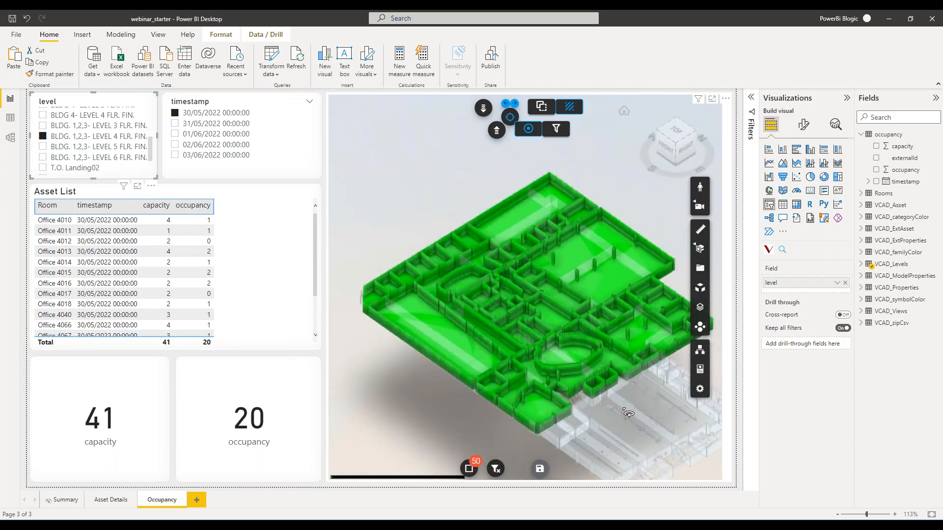
Turn on the 3D viewer's Marker option and inspect the room markers on the LEVEL 4 floor.
click(732, 113)
click(802, 127)
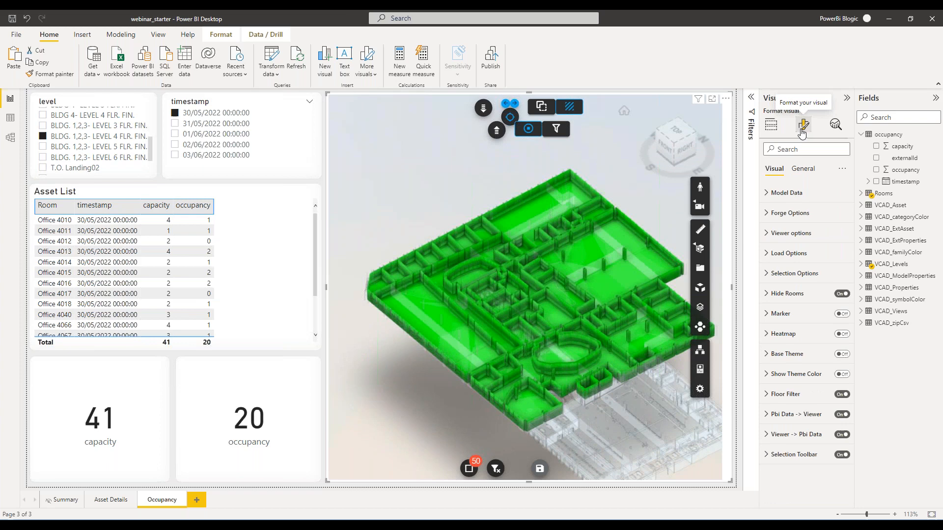
click(842, 314)
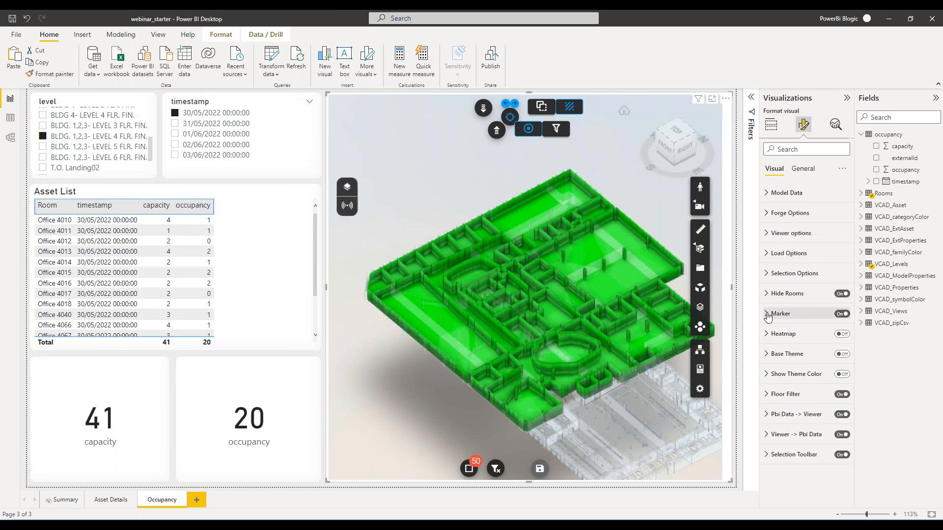
click(766, 313)
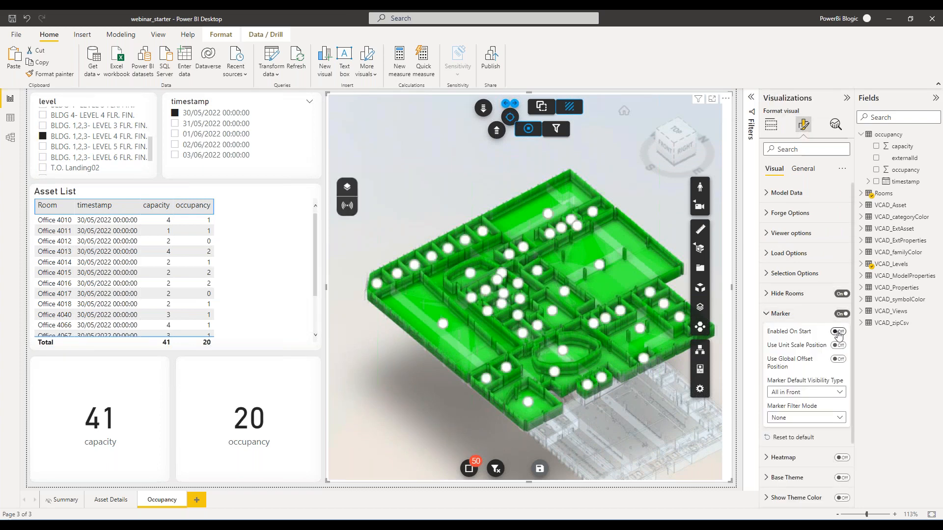
click(767, 314)
scroll(399, 358, up, 5)
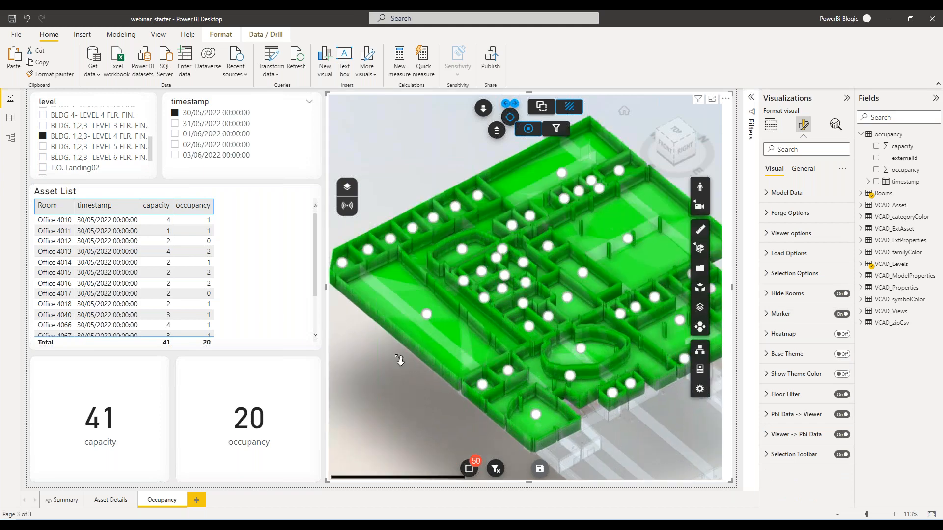
drag(382, 377, 496, 378)
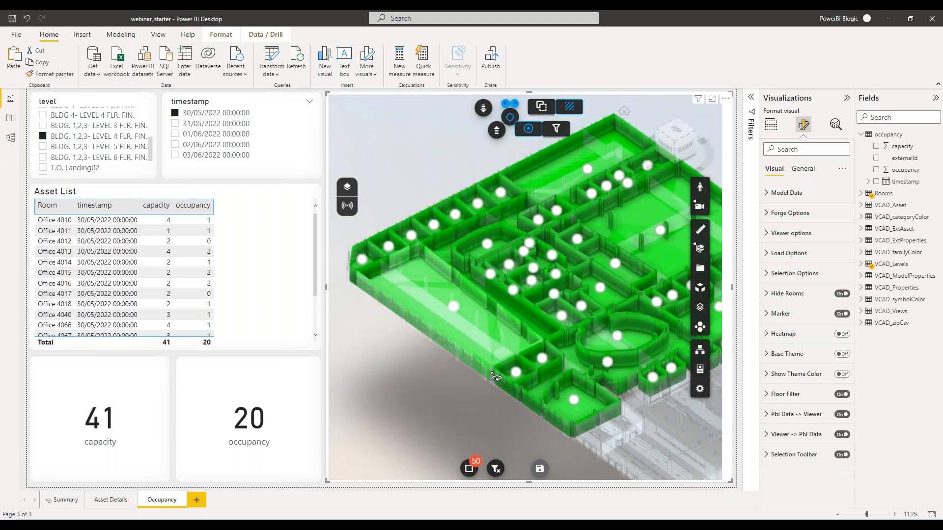
Add the Rooms clean_room_name.1 field to the 3D viewer's Tooltips and rename it there as Room.
click(772, 126)
scroll(795, 323, down, 3)
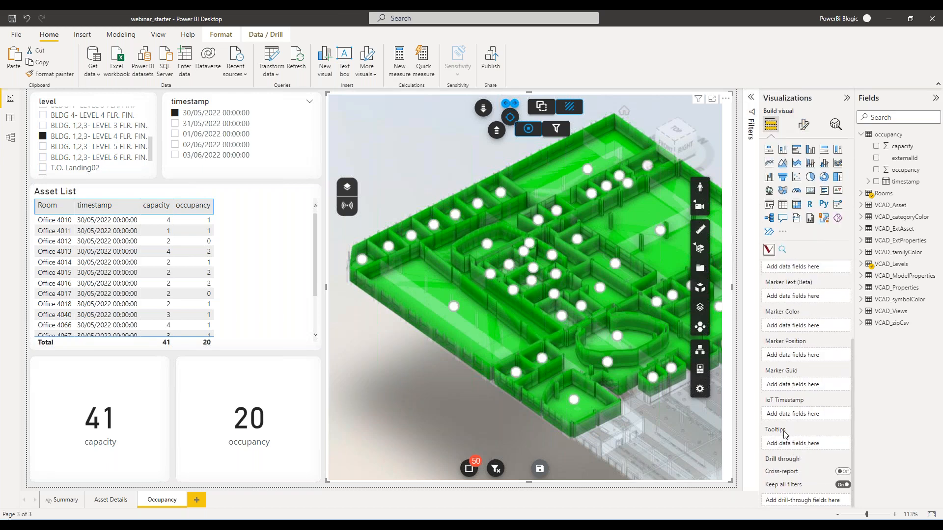
click(861, 194)
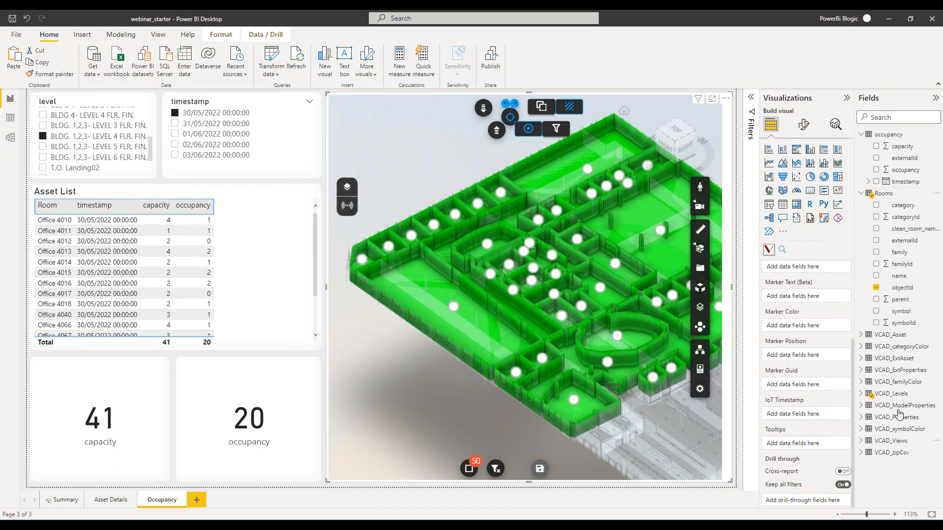
drag(902, 230, 799, 451)
right_click(800, 451)
click(882, 341)
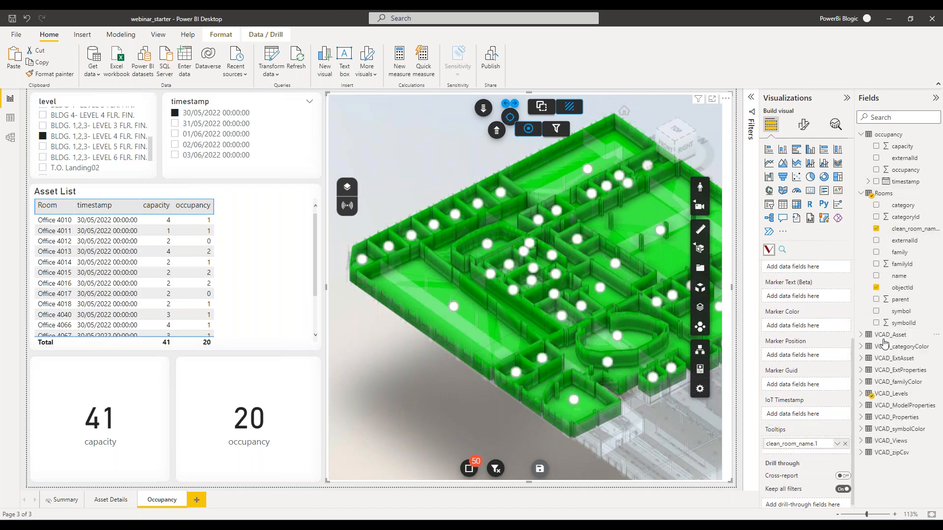
text(Room)
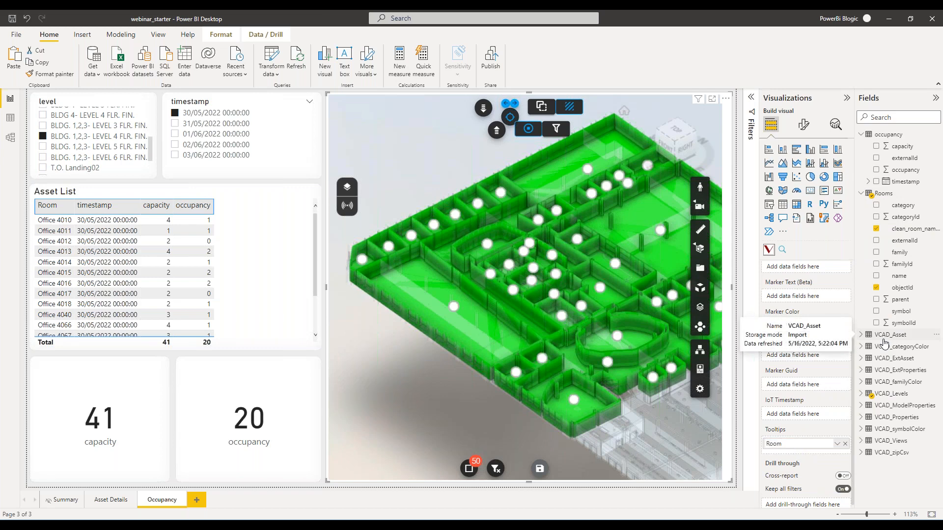
key(Return)
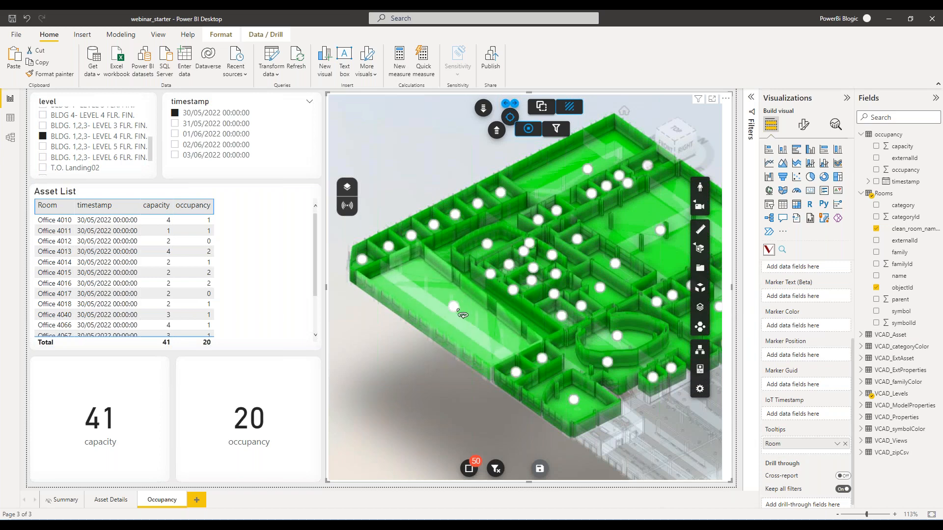
mouse_move(463, 315)
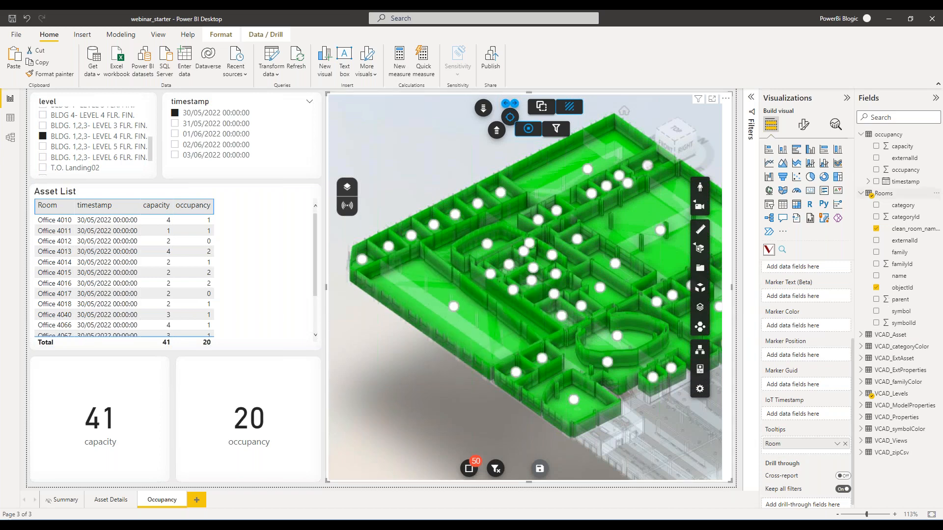
Add capacity, timestamp and occupancy from the occupancy table to the viewer's Tooltips, using plain timestamp instead of the date hierarchy.
drag(903, 146, 786, 450)
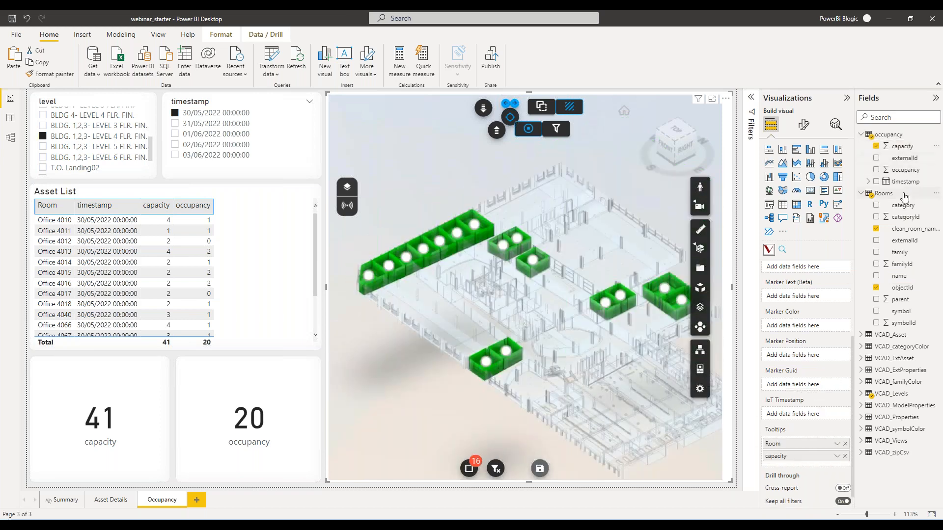
drag(905, 174, 812, 455)
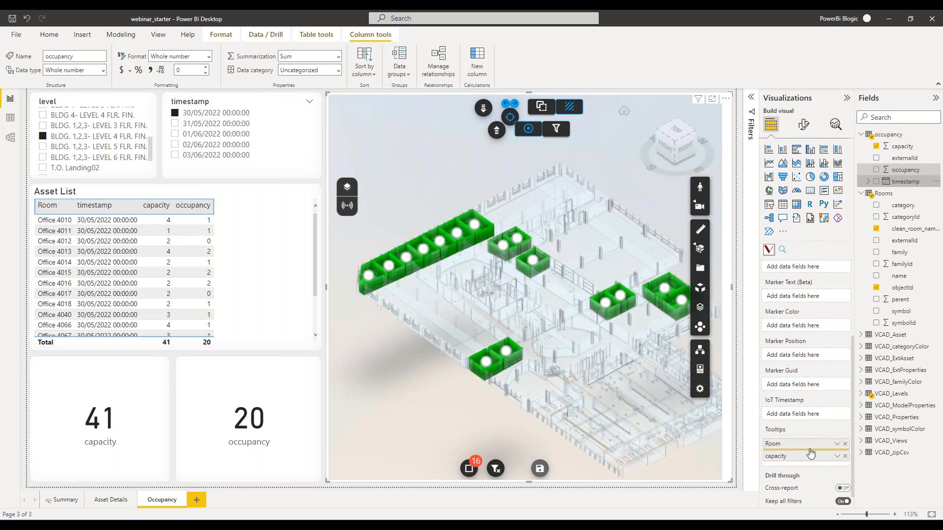
click(837, 456)
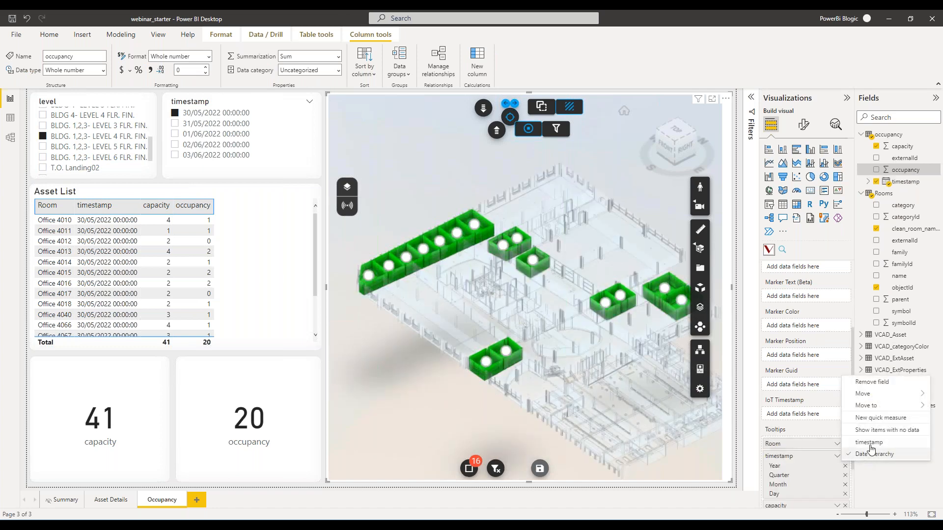
click(870, 443)
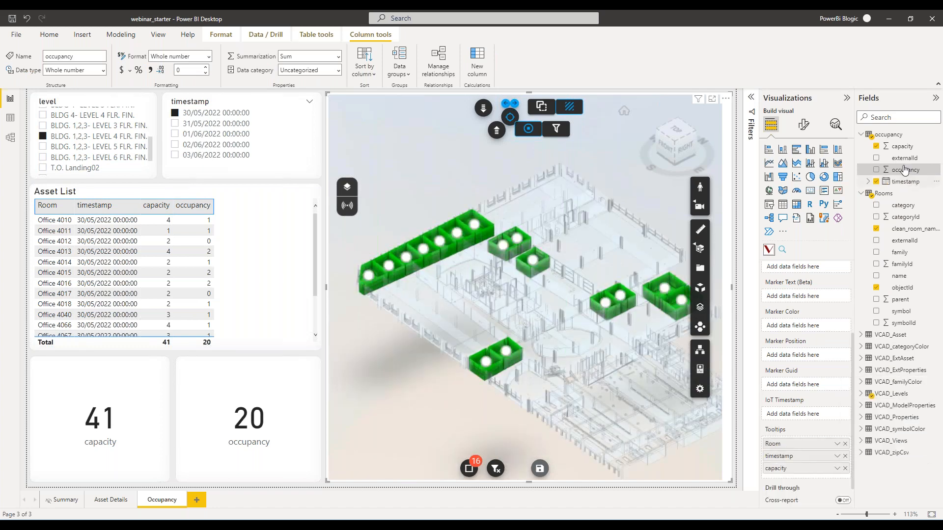
drag(906, 176, 806, 474)
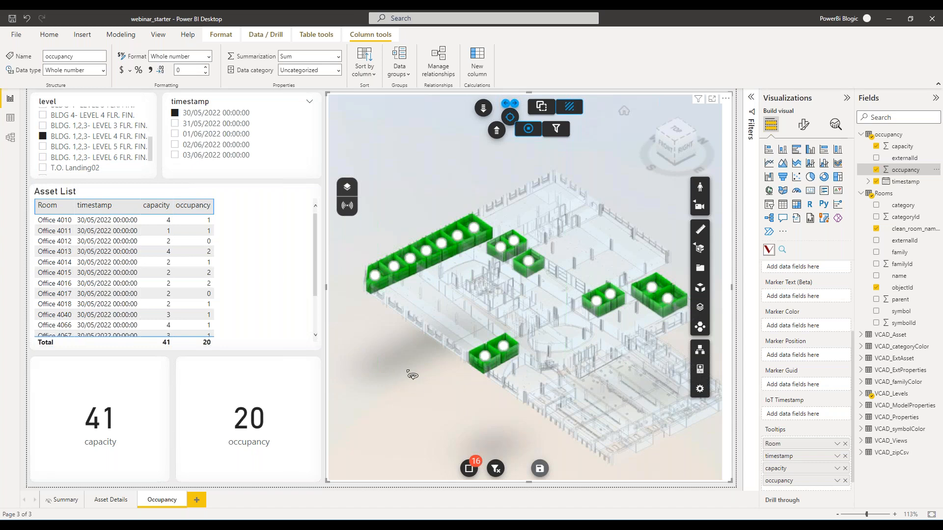
Examine the tooltips on the office room markers in the 3D viewer.
scroll(411, 374, up, 3)
drag(411, 374, 479, 444)
scroll(436, 314, up, 2)
mouse_move(435, 313)
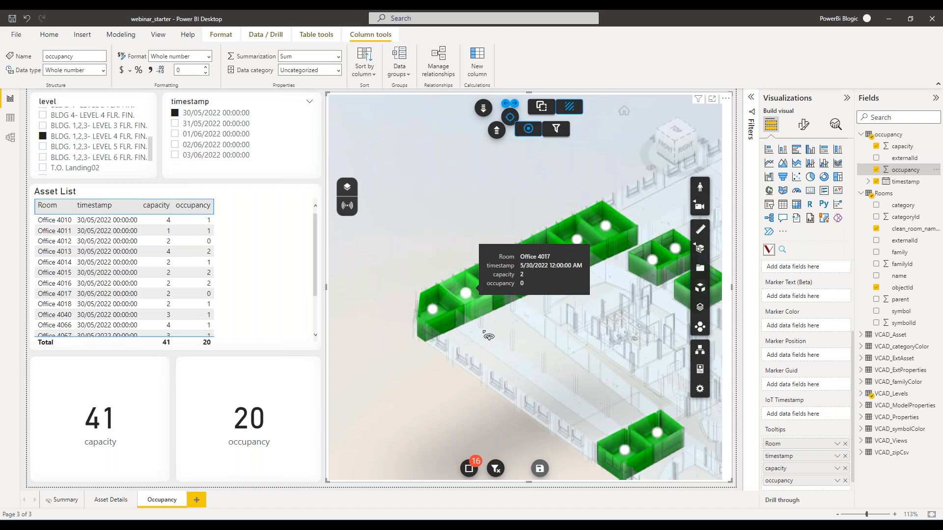
mouse_move(498, 284)
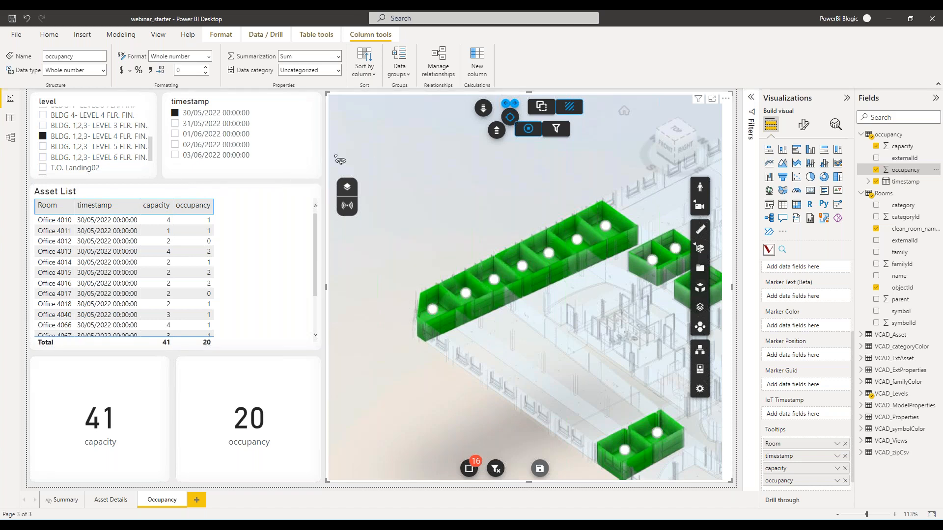
Open the occupancy query in Power Query Editor and start a conditional column named status.
click(45, 35)
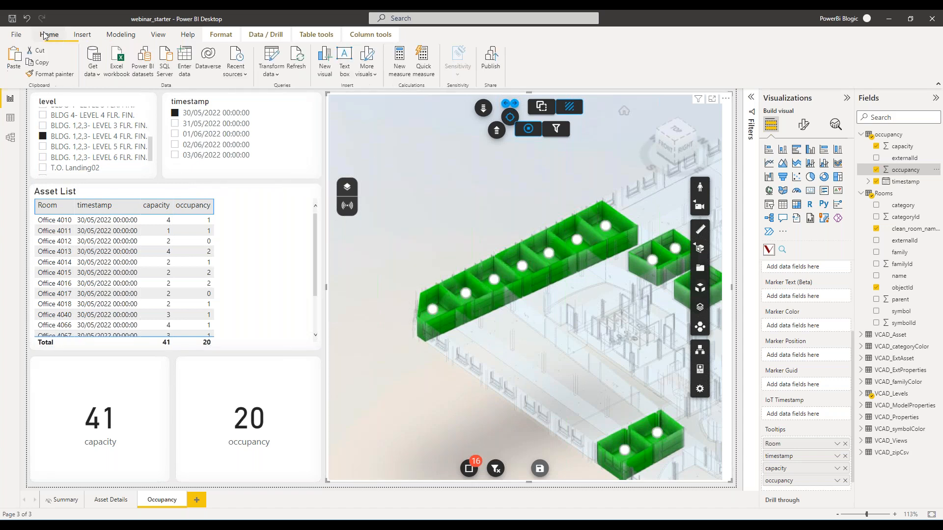
click(276, 61)
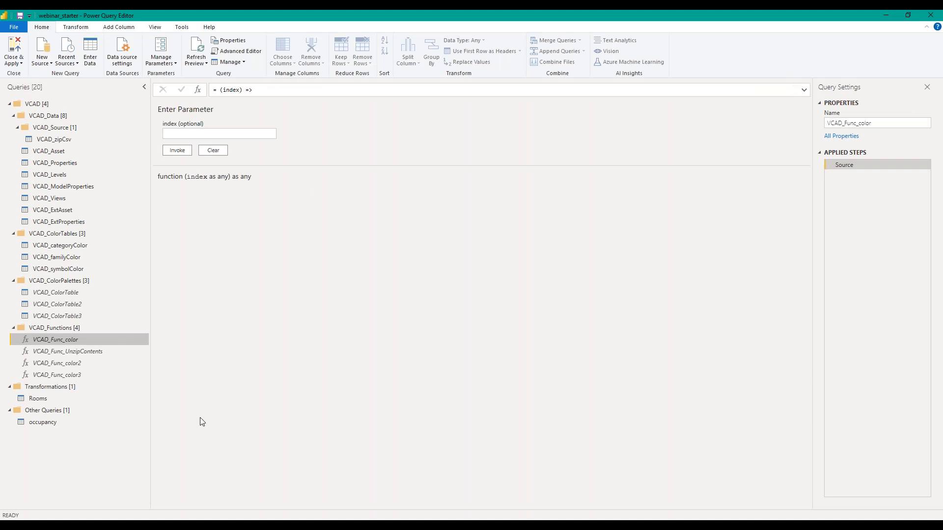
click(86, 424)
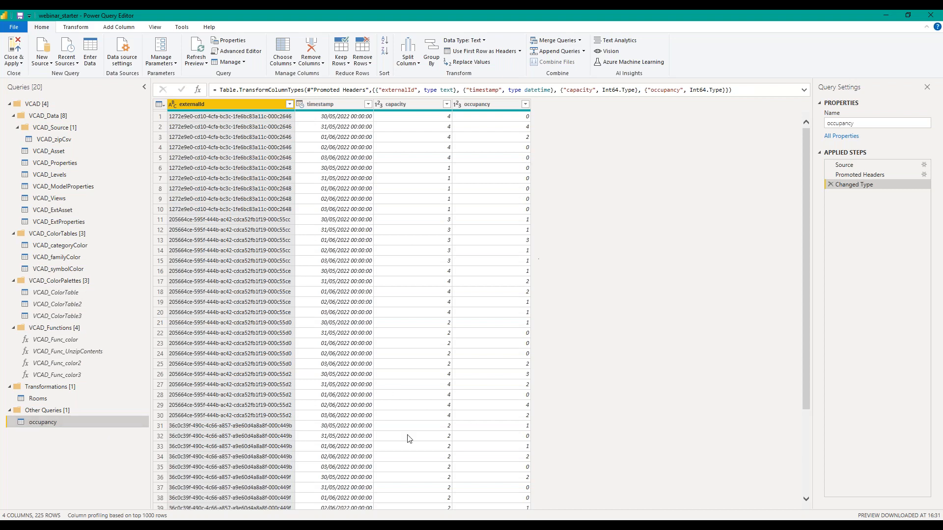
click(119, 31)
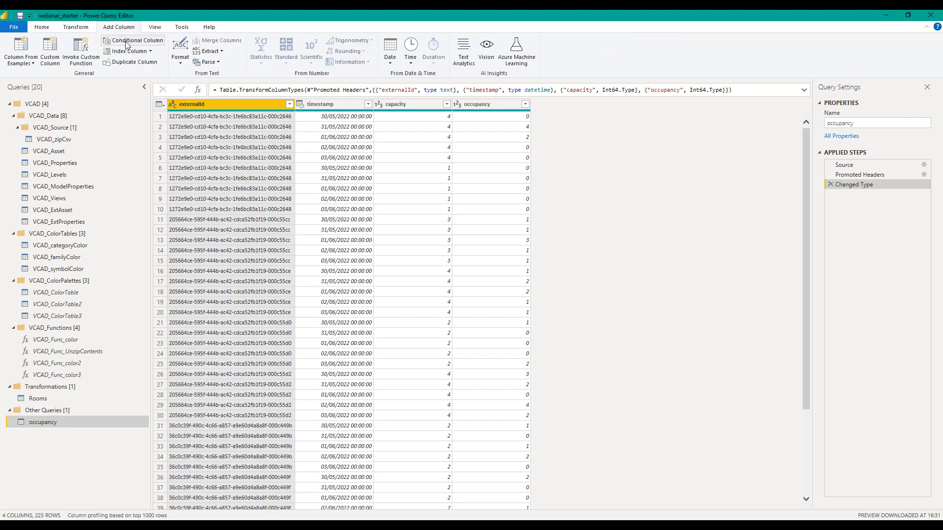
click(127, 43)
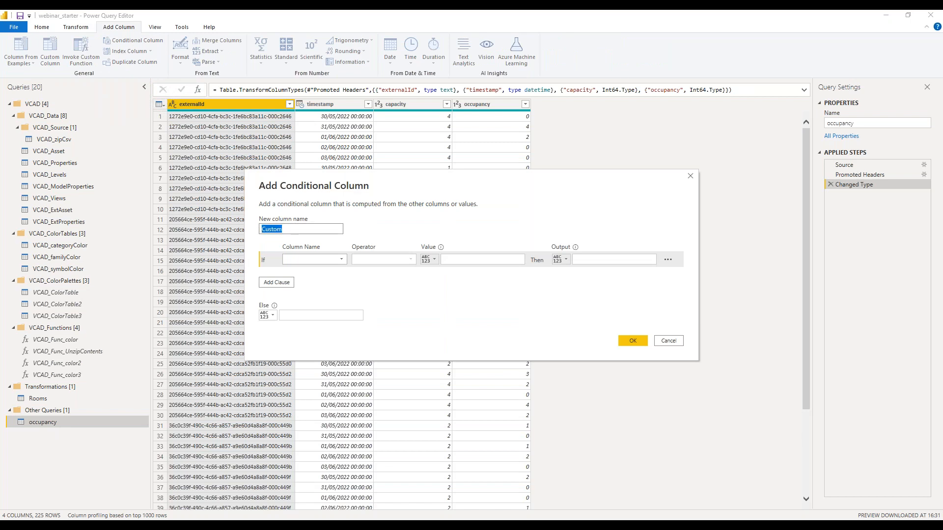
text(status)
Define the status column's first condition so that occupancy equal to 0 outputs empty.
click(342, 260)
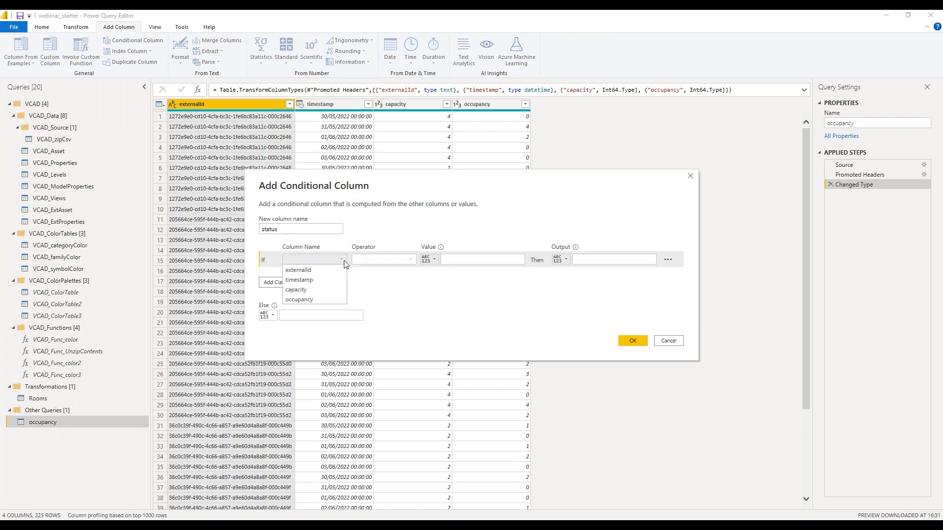
click(336, 292)
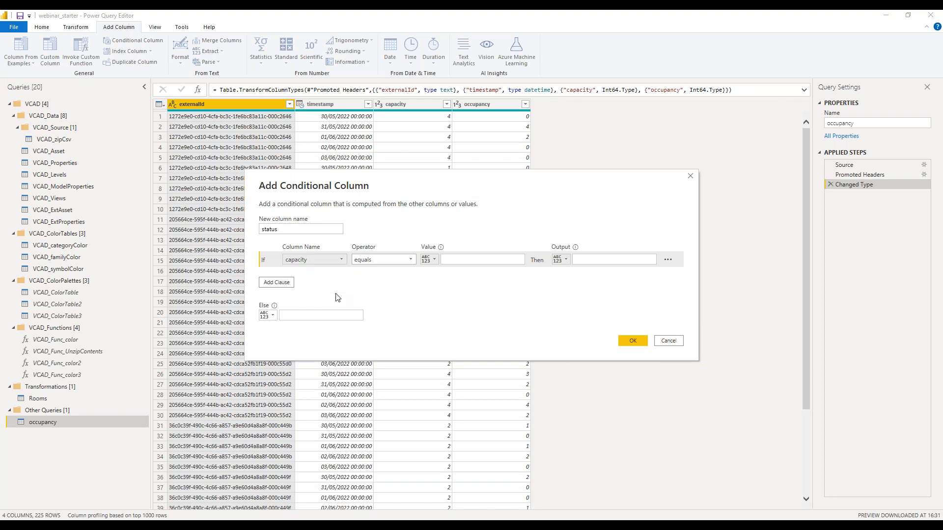
click(466, 260)
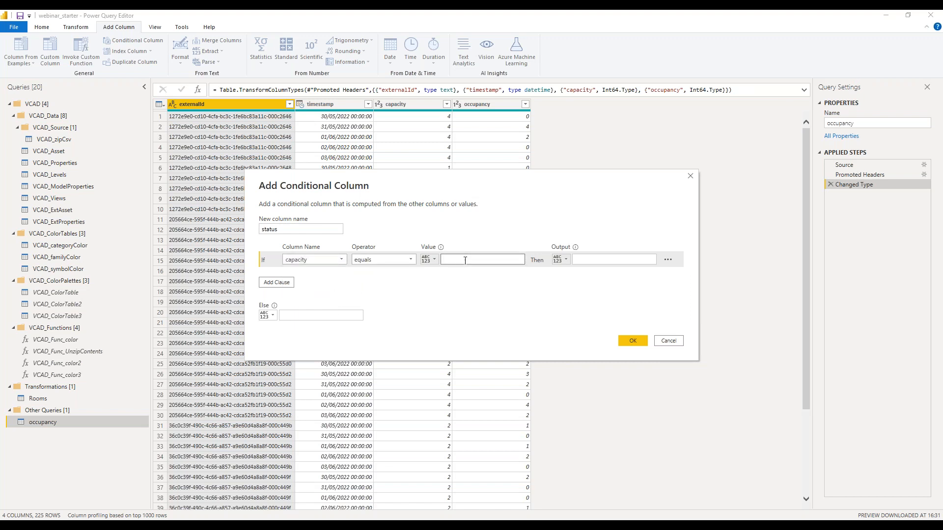
click(324, 260)
click(315, 300)
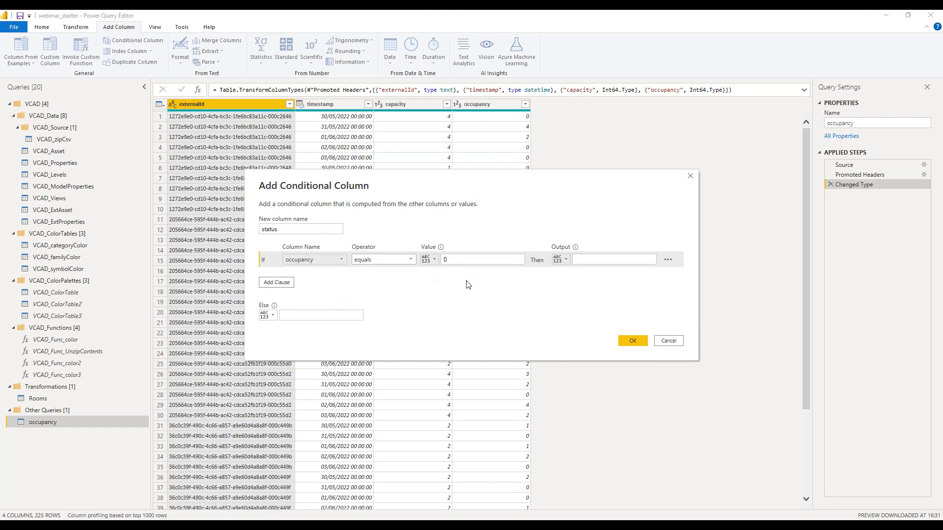
click(593, 260)
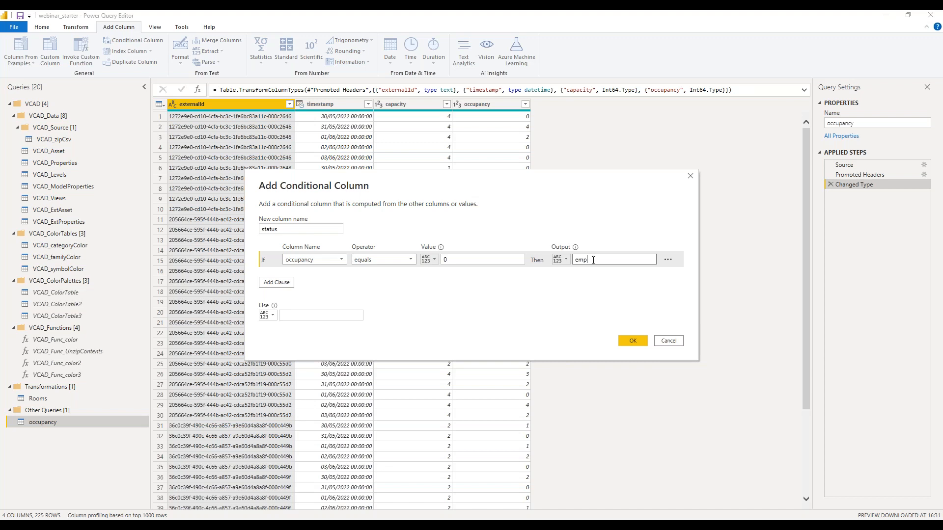
Add an else-if clause outputting full when occupancy equals -1, set the Else output to occupied, and create the status column.
click(277, 283)
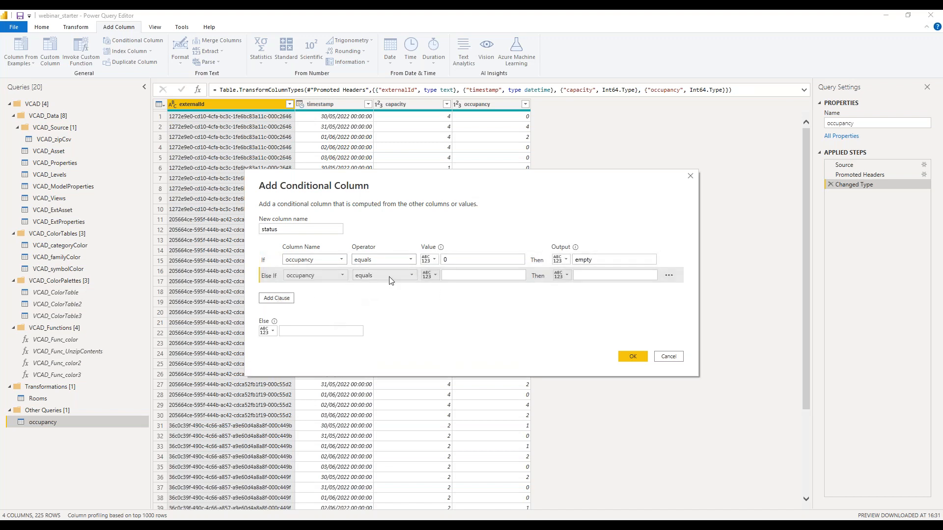
click(459, 276)
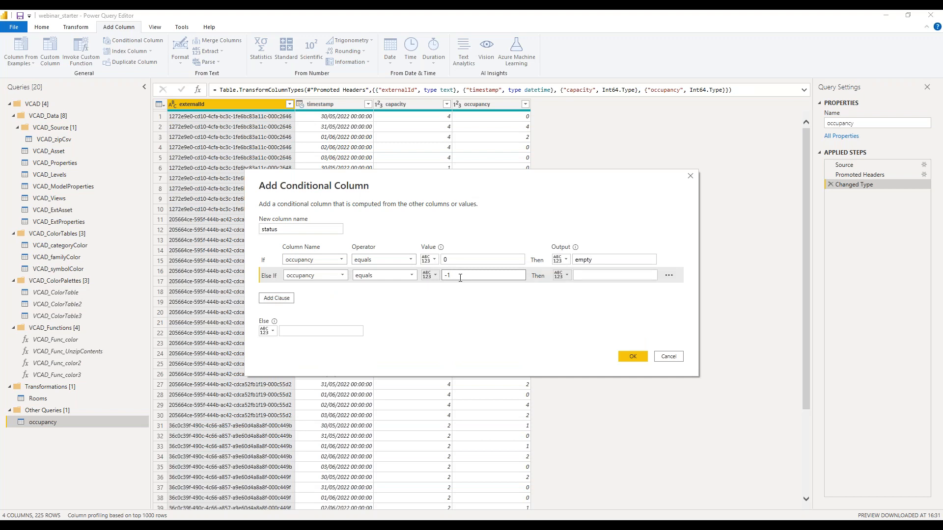
click(586, 276)
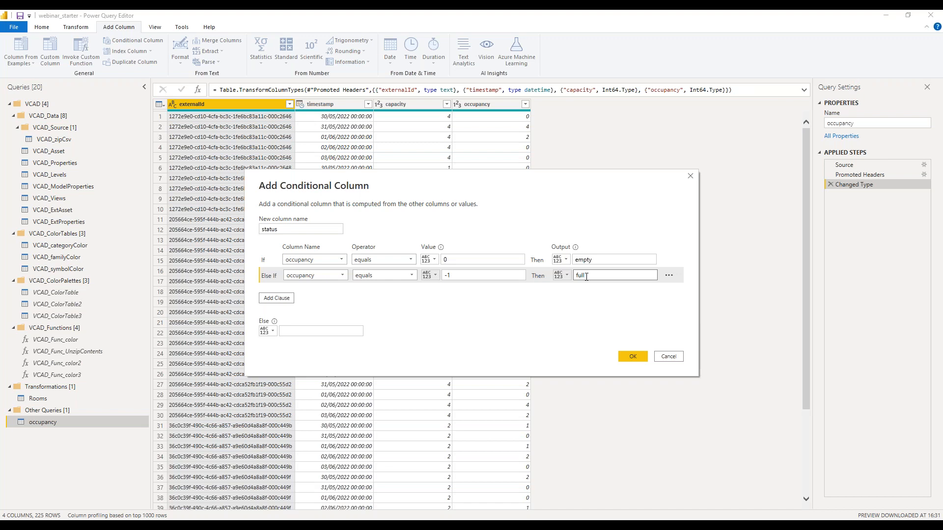
click(340, 333)
click(631, 357)
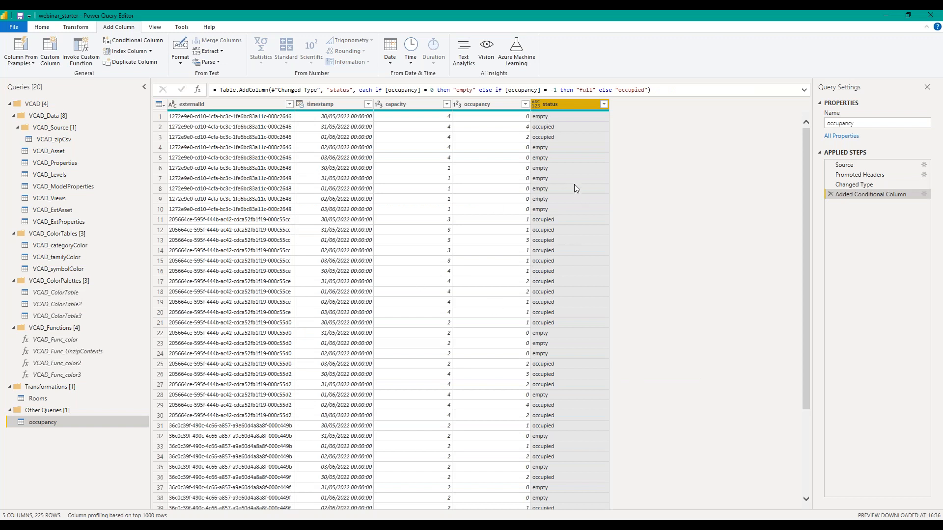
Edit the status column's formula to compare occupancy with [capacity] instead of -1, and check the second row's result.
click(804, 90)
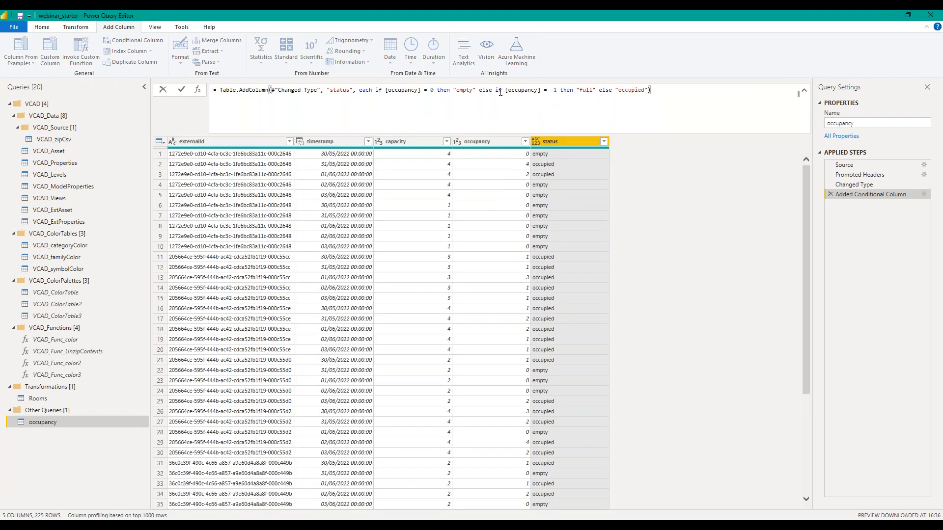
click(551, 90)
text([cpac)
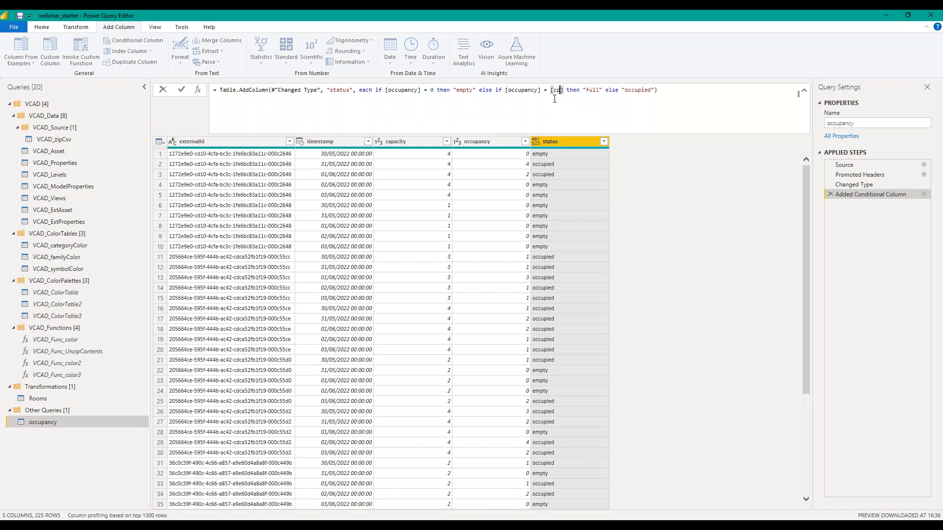
key(BackSpace)
key(BackSpace)
key(BackSpace)
text(apacity)
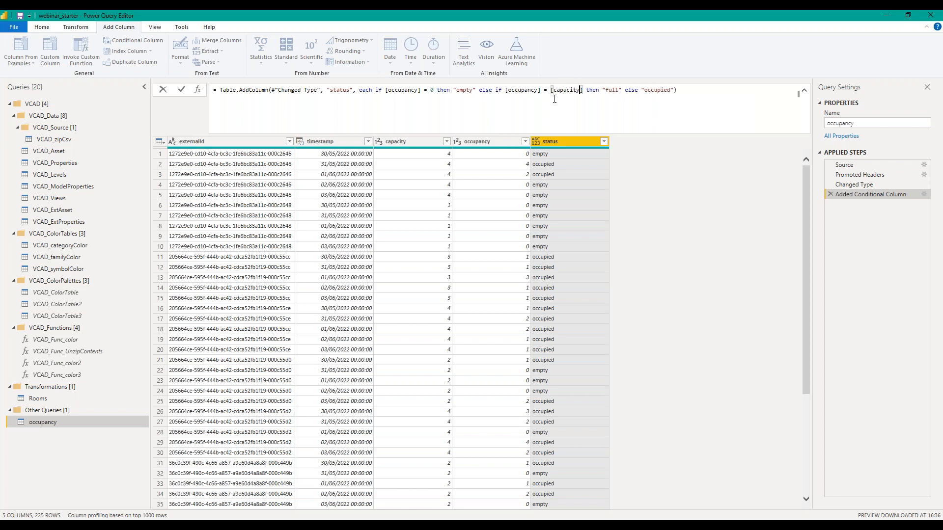
key(Return)
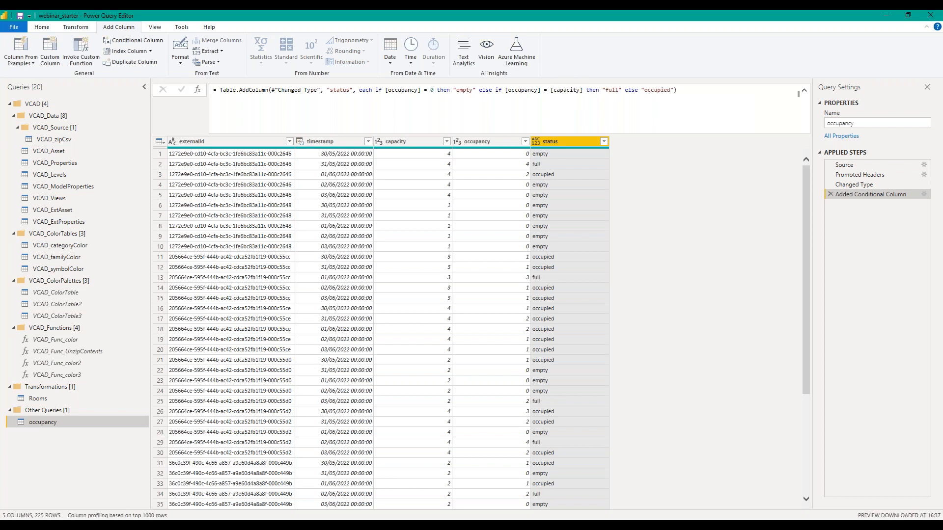
click(161, 164)
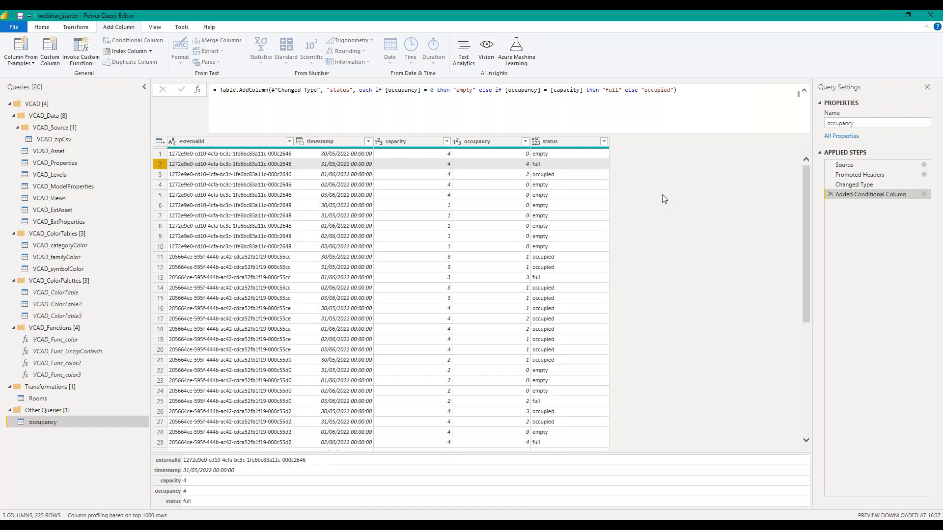
Close Power Query Editor with the changes applied to the report, and select the Asset List table.
click(47, 30)
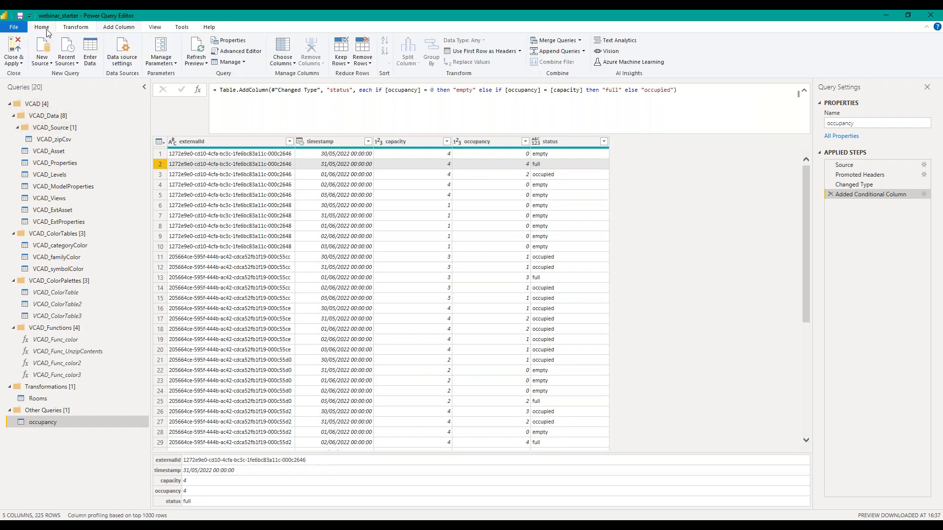
click(13, 51)
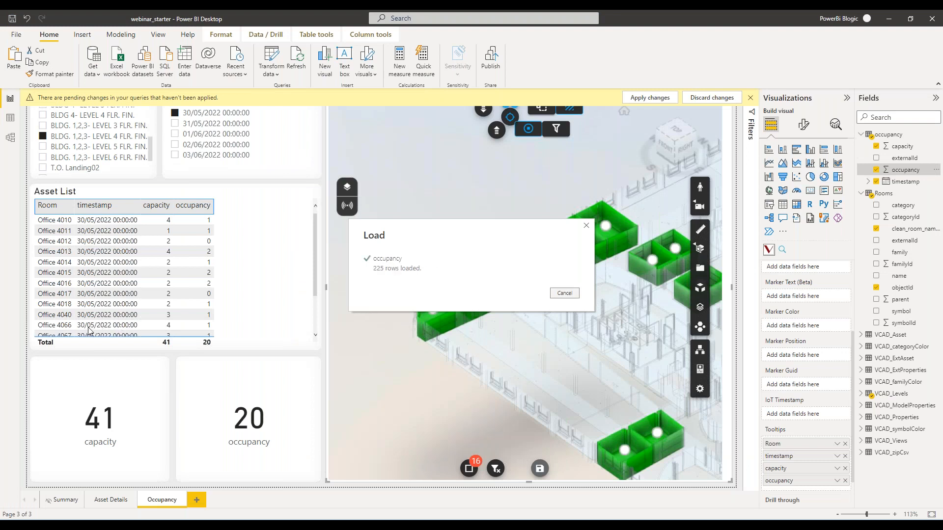
click(165, 190)
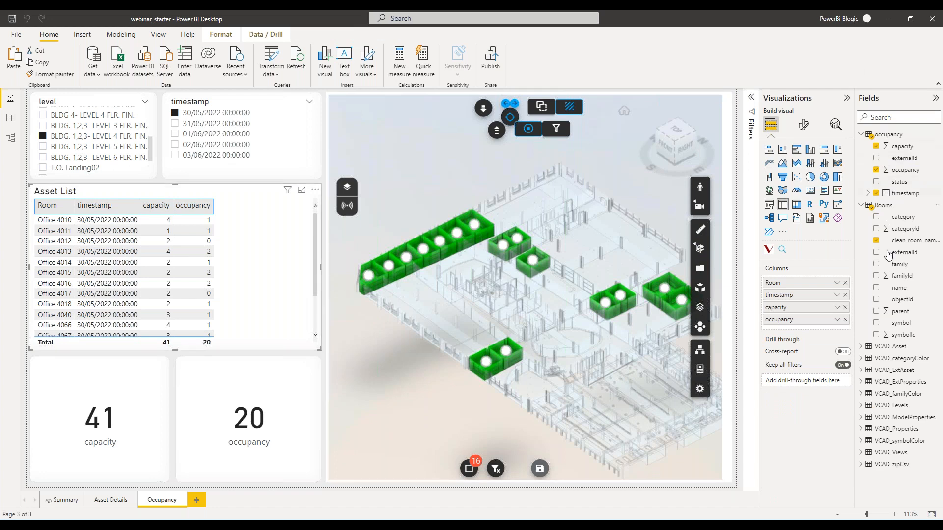
Add the status field from the occupancy table to the Asset List table after the occupancy column.
drag(900, 183, 808, 329)
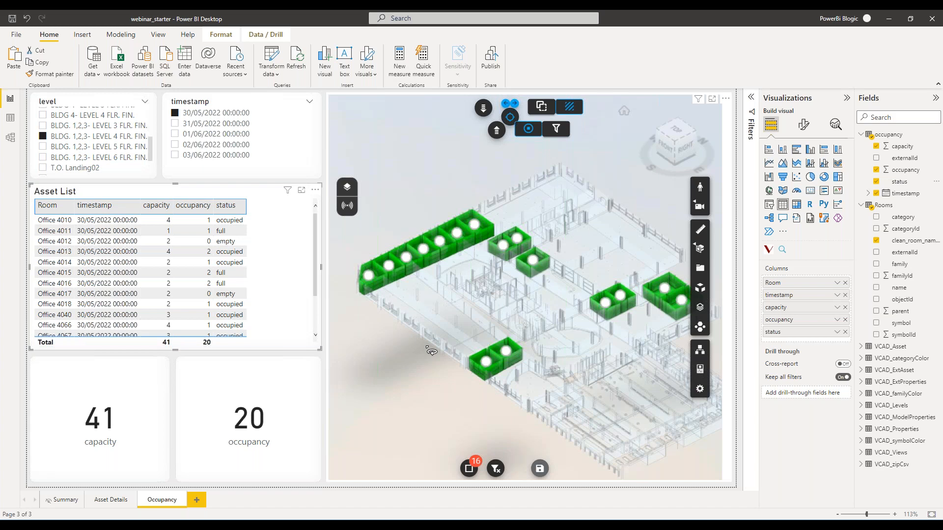
Delete the Temperature, Humidity and CO₂ marker types from the 3D viewer's sensor marker settings.
click(354, 211)
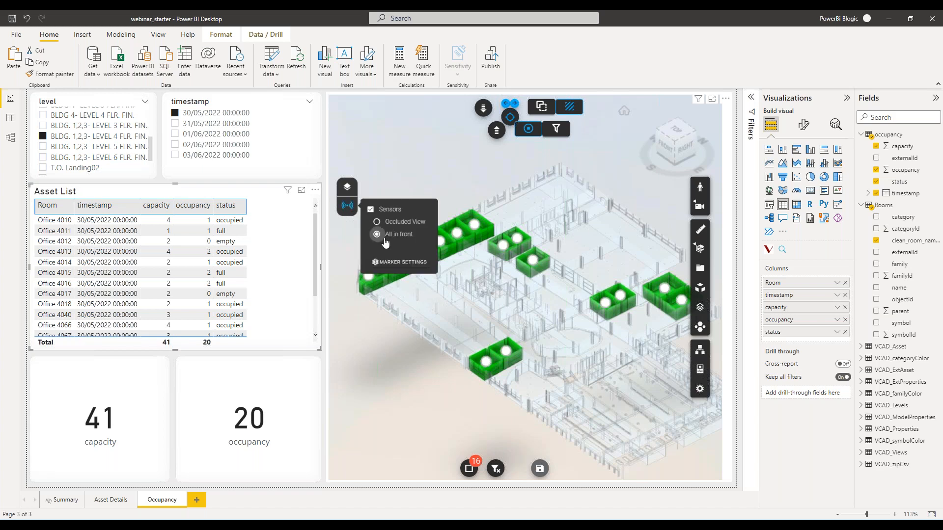
click(407, 264)
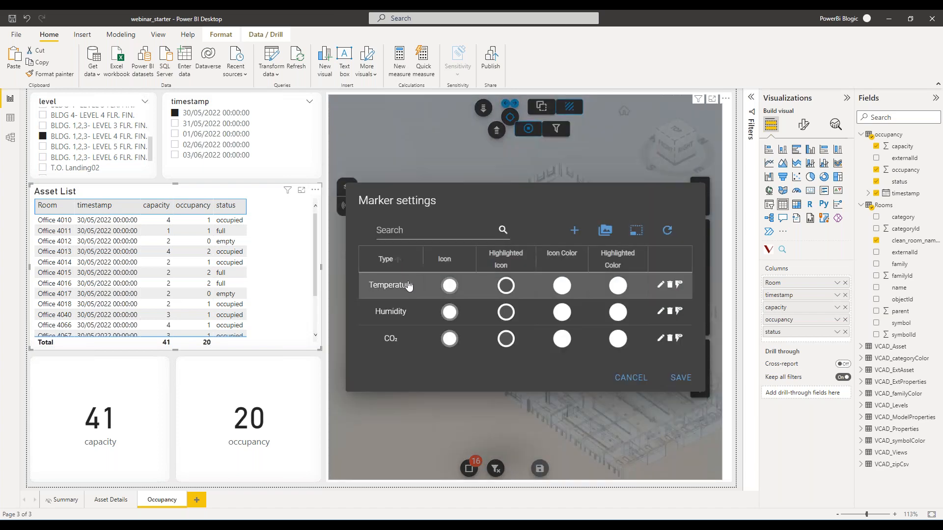
click(671, 287)
click(556, 304)
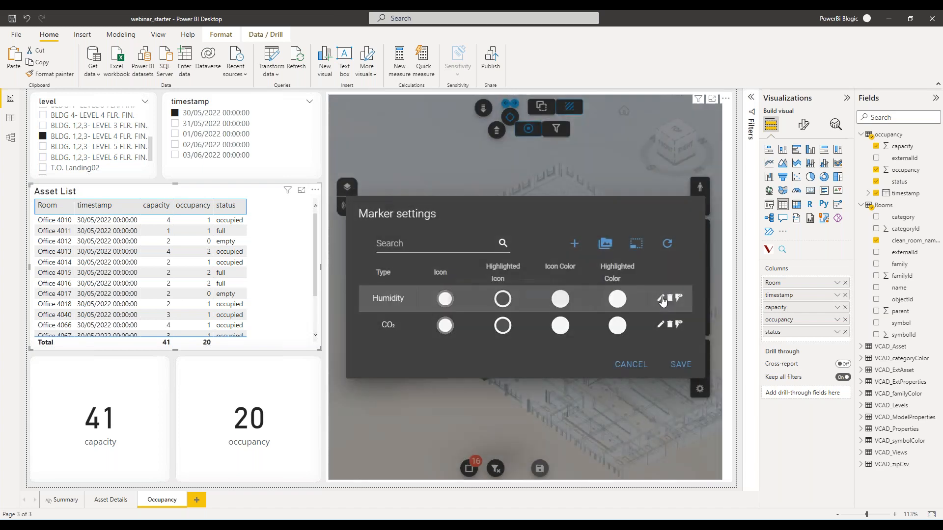
click(670, 298)
click(563, 305)
click(669, 311)
click(576, 307)
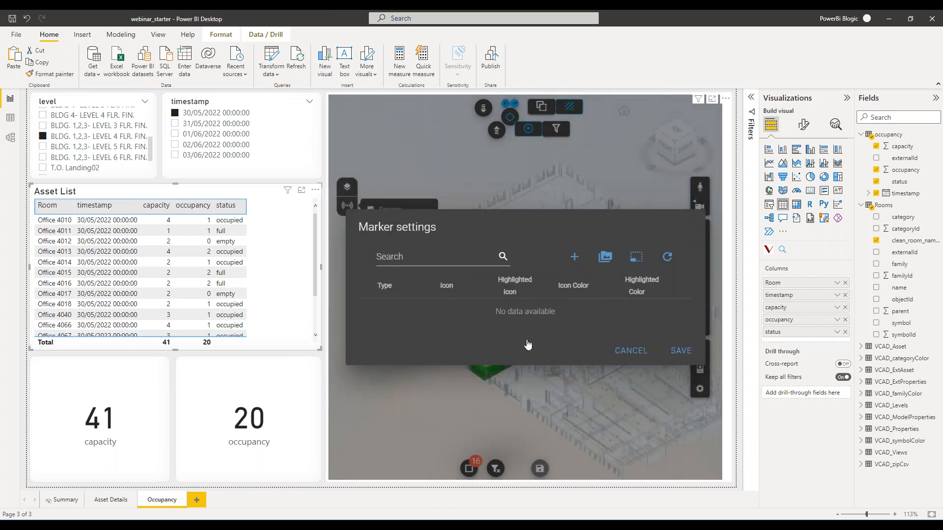
Add a marker image with the id empty to the image library, uploading empty.svg from the icons folder.
click(605, 256)
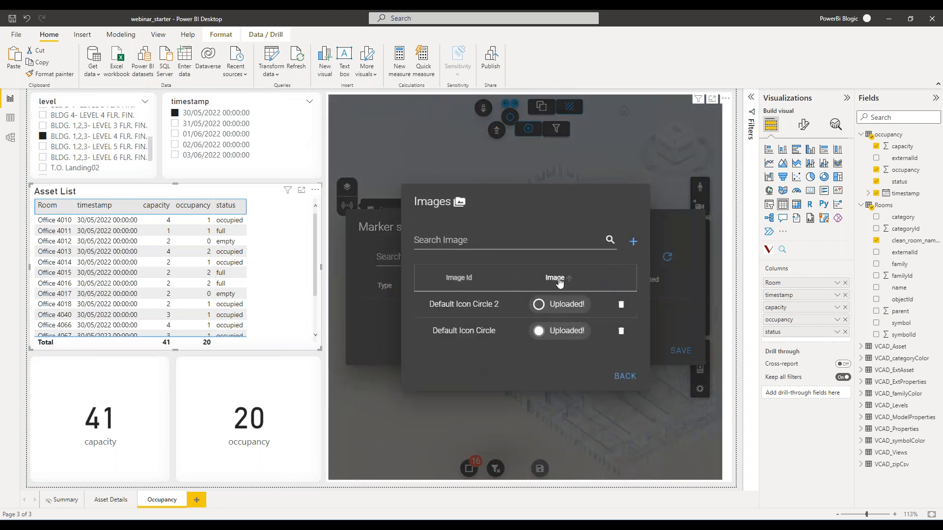
click(633, 242)
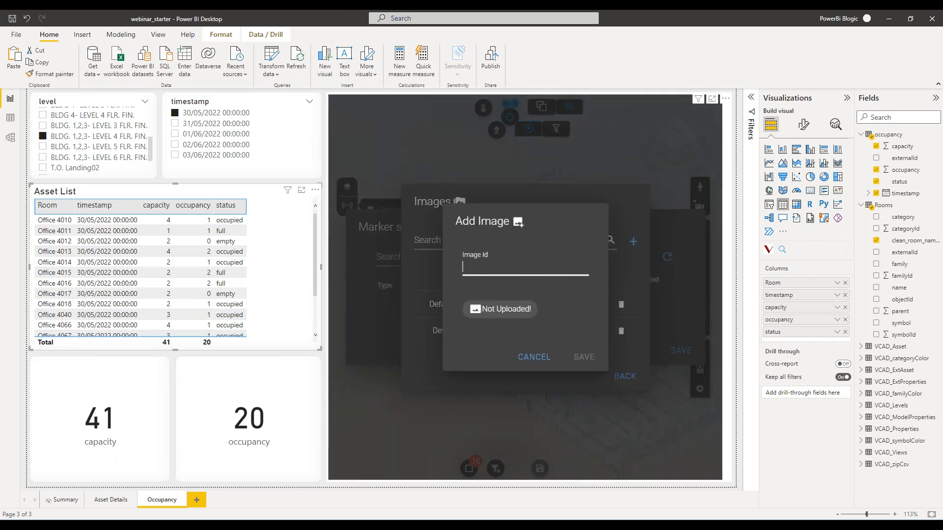
text(empty)
click(530, 310)
click(530, 284)
click(161, 94)
click(421, 317)
click(588, 343)
click(587, 361)
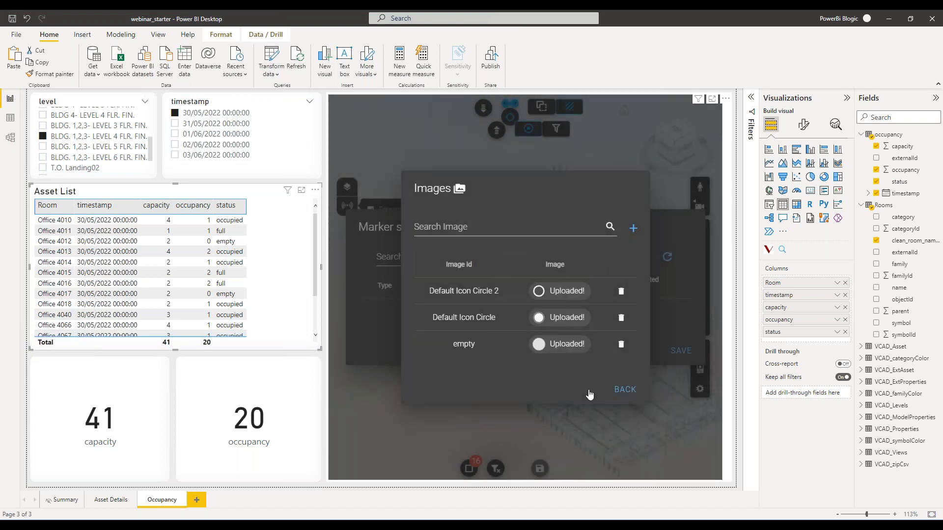
Add a second marker image with the id occupied, uploading person-single-white.svg.
click(634, 228)
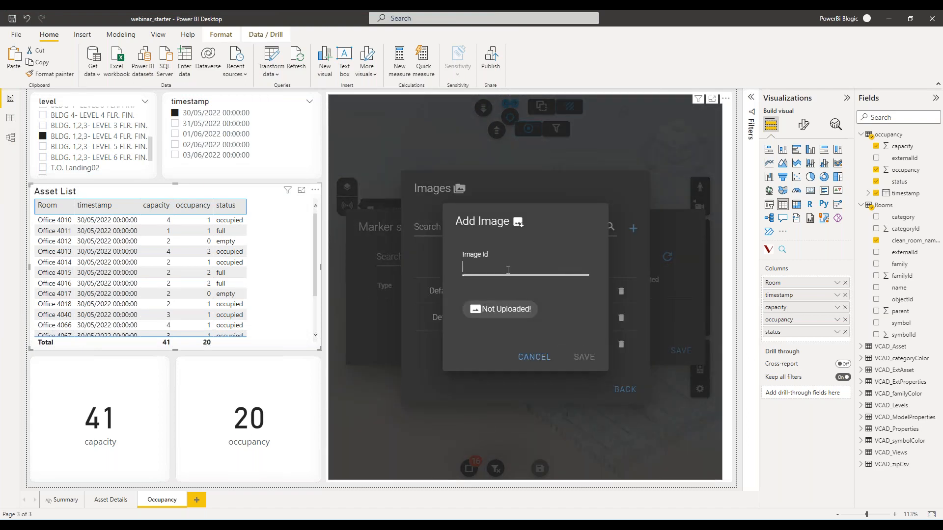
text(occupied)
click(513, 310)
click(521, 283)
click(425, 95)
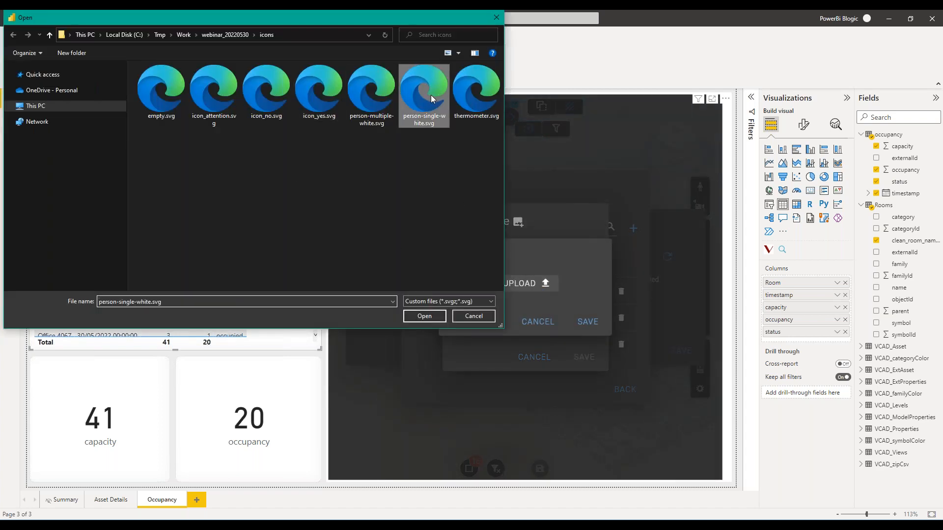
click(425, 317)
click(592, 344)
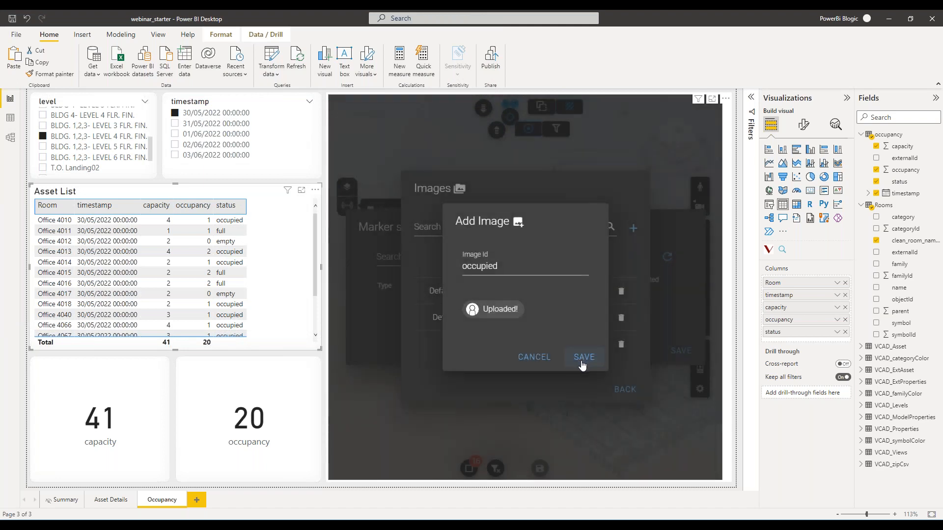
click(582, 358)
Add a third marker image with the id full, uploading person-multiple-white.svg, and return to the marker settings.
click(633, 215)
click(511, 267)
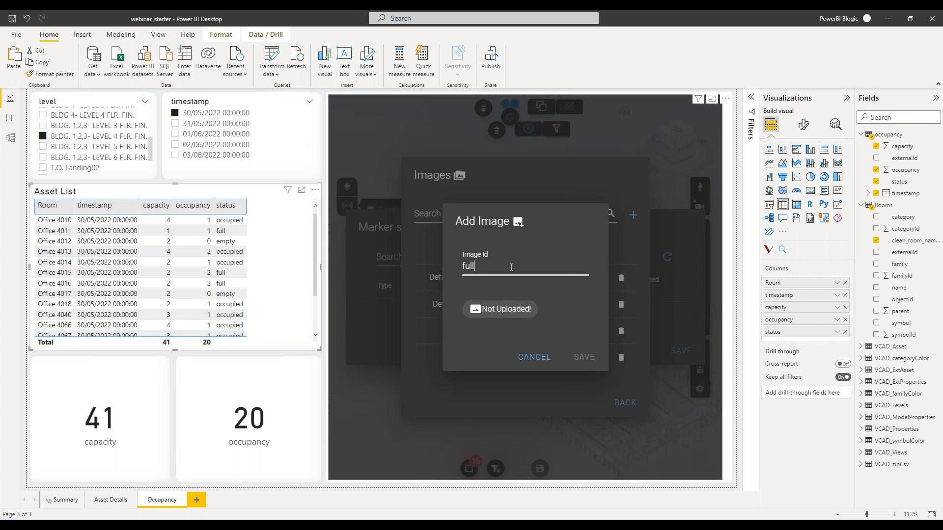
click(500, 308)
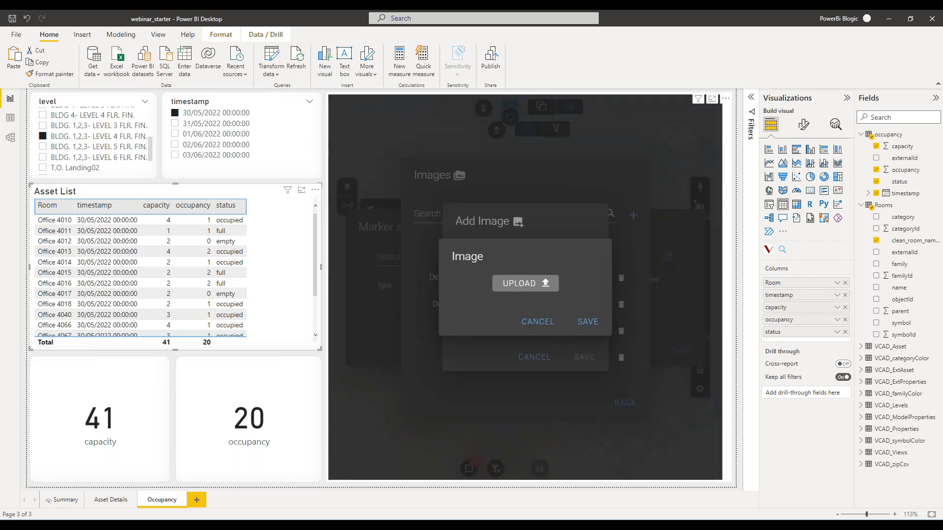
click(521, 283)
click(363, 91)
click(421, 318)
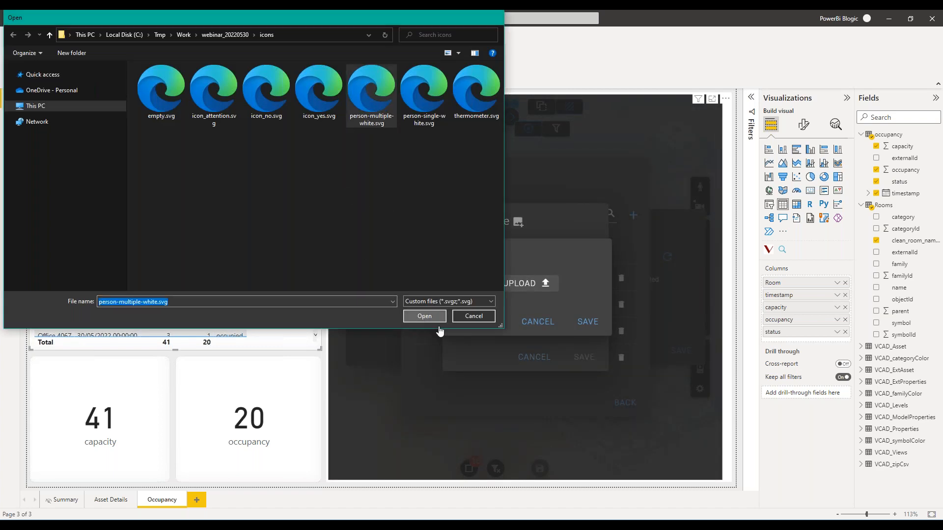
click(595, 345)
click(588, 366)
click(627, 419)
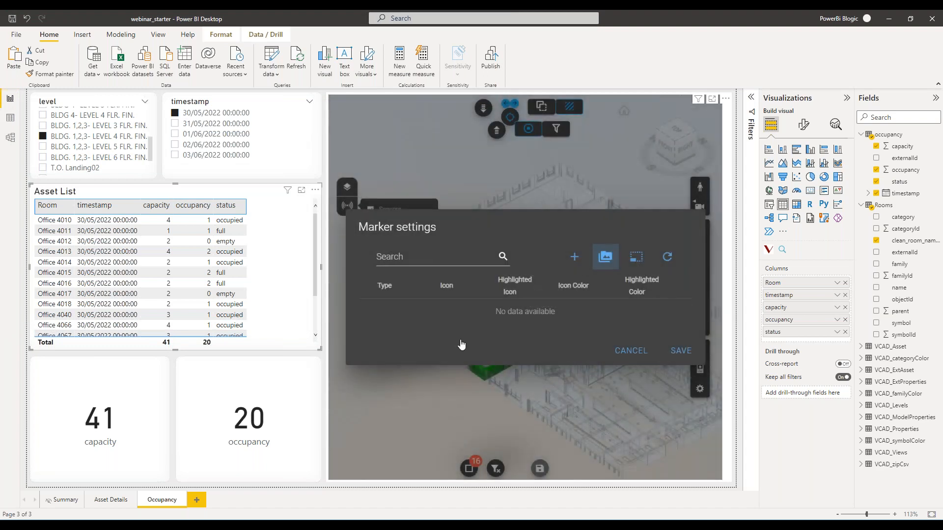
Create marker type empty with the uploaded plain circle as sprite and highlighted image, and green color RGB 102, 187, 106.
click(575, 257)
click(416, 253)
text(empty)
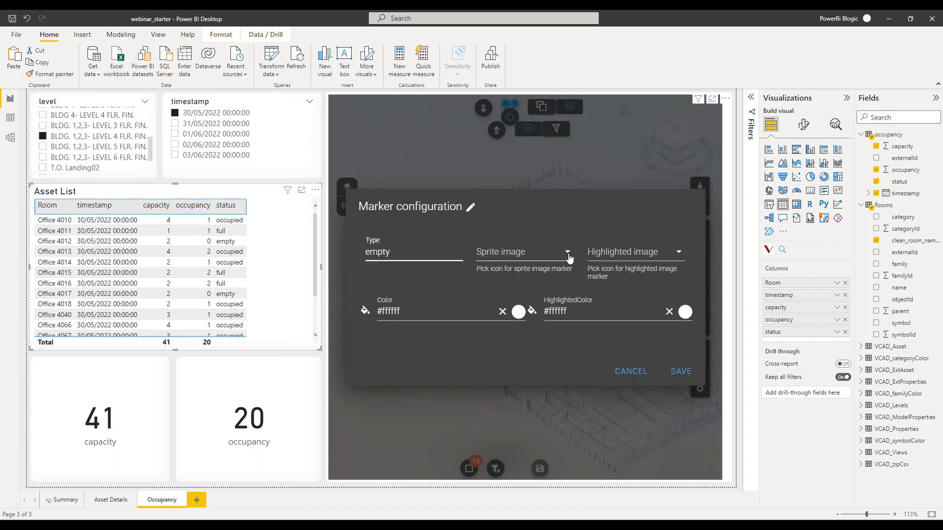
click(520, 252)
click(527, 316)
click(634, 256)
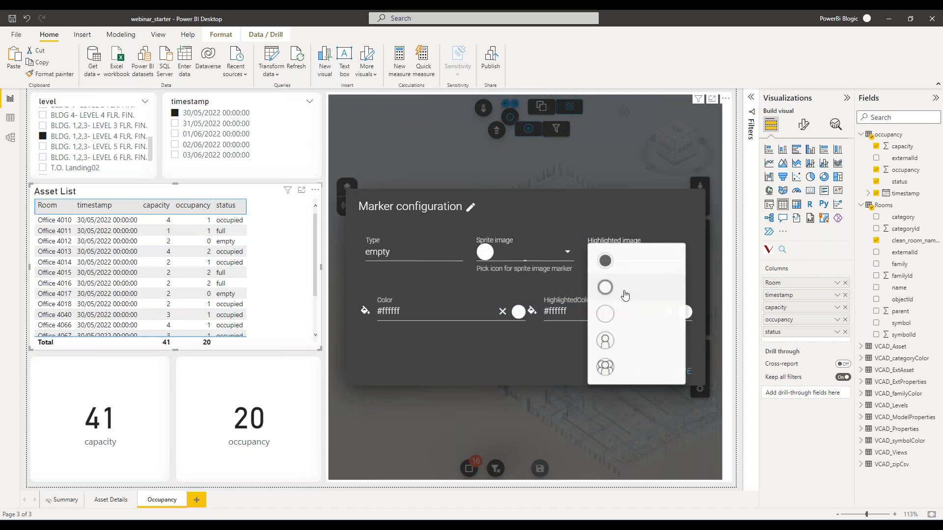
click(611, 315)
click(428, 311)
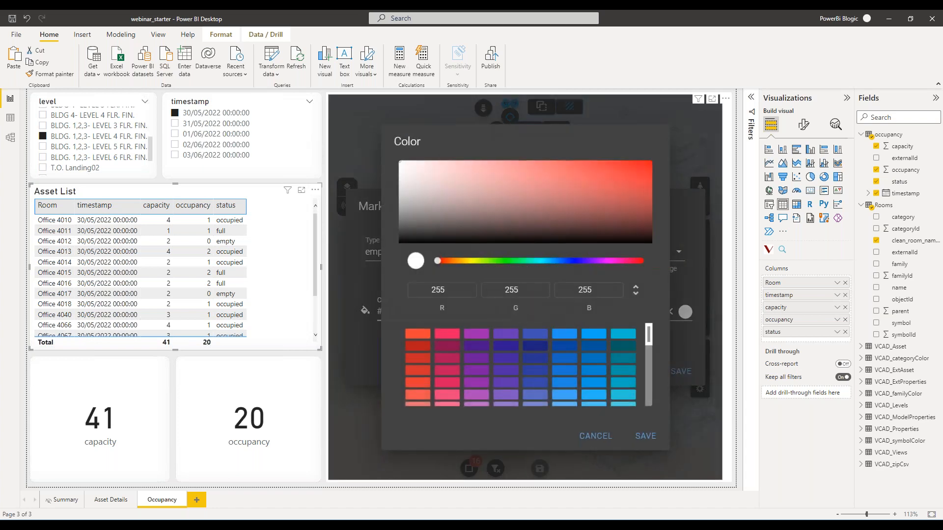
scroll(490, 350, down, 5)
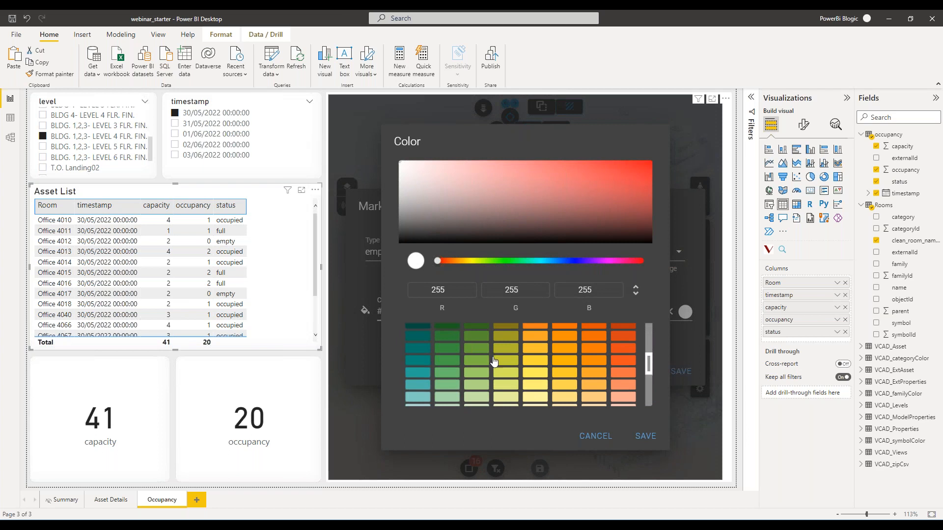
click(451, 376)
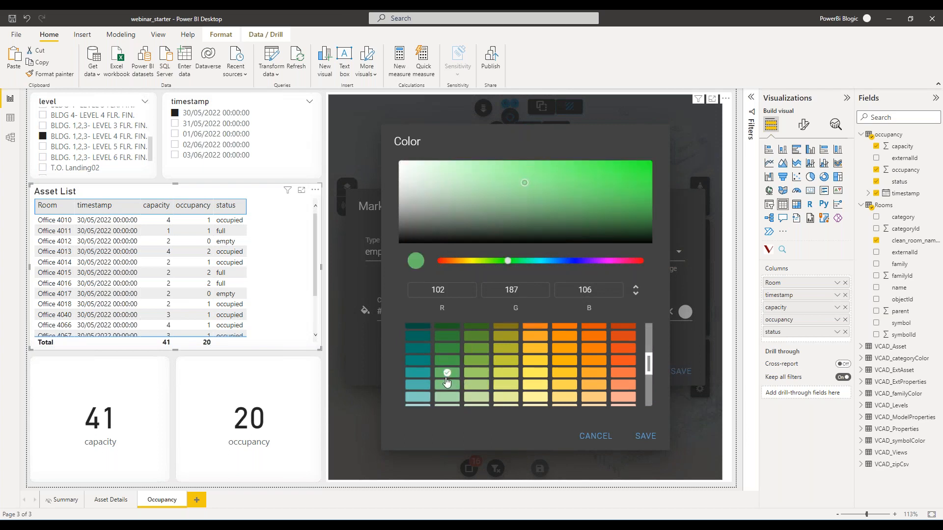
click(635, 436)
click(681, 371)
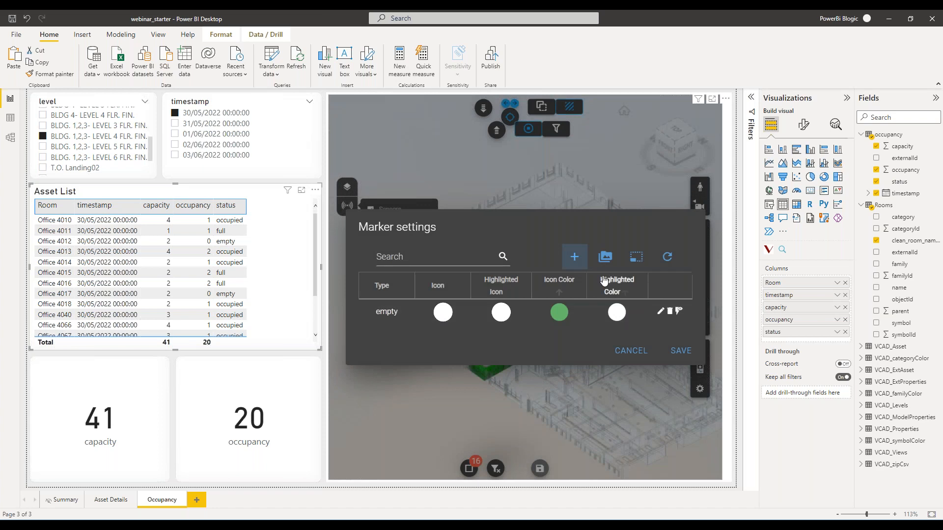
Create marker type occupied with the single-person icon as sprite and highlighted image, and light blue color #4FC3F7.
click(574, 257)
click(439, 251)
text(occupied)
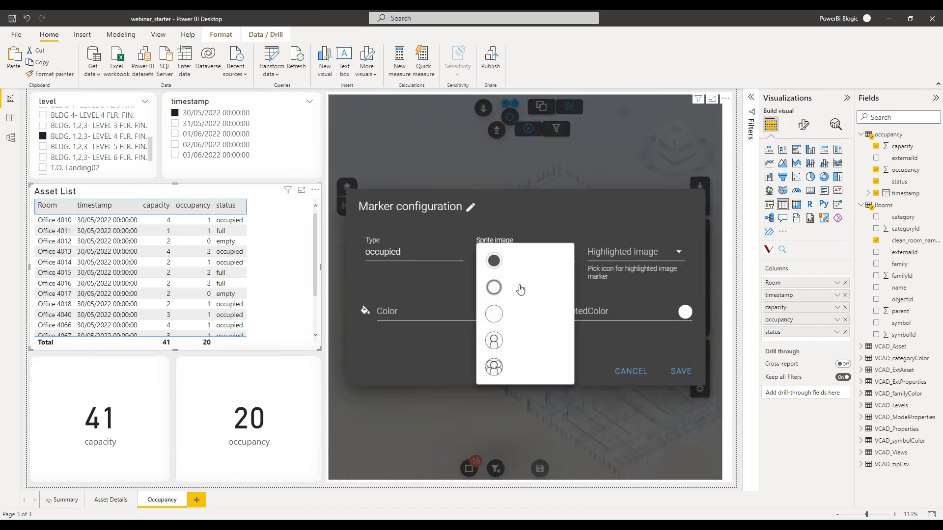
click(494, 341)
click(639, 253)
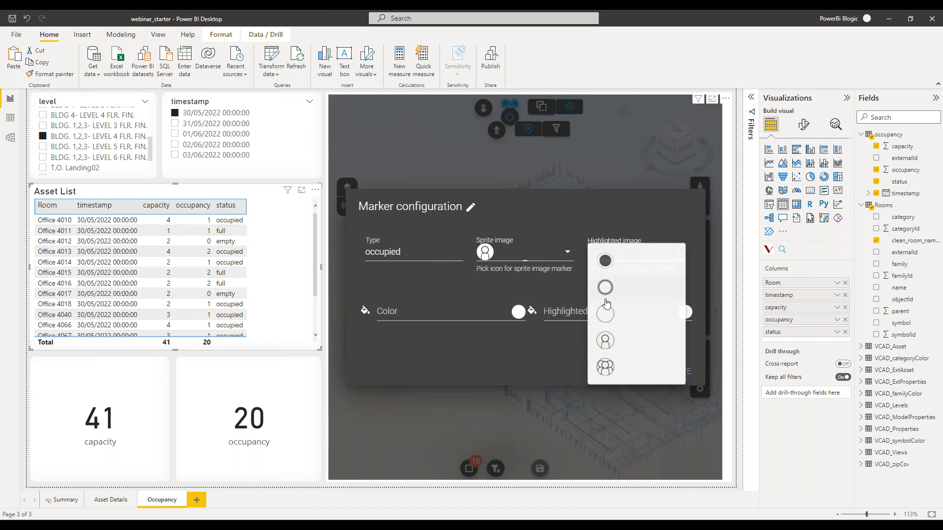
click(604, 342)
click(414, 313)
scroll(497, 376, up, 3)
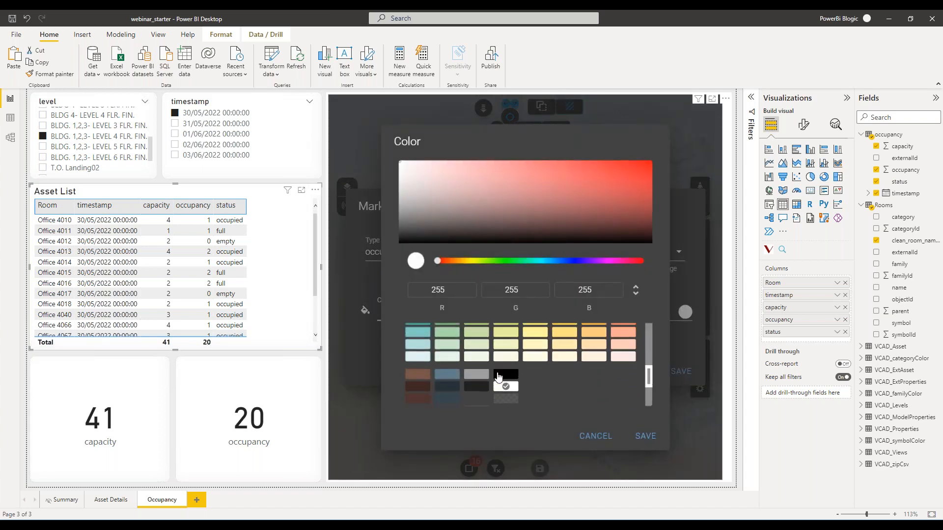
scroll(497, 376, up, 4)
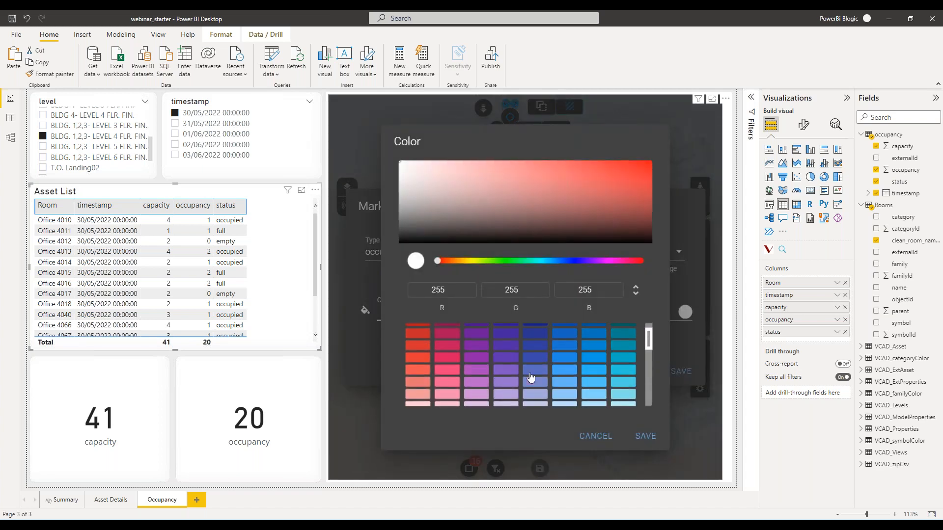
click(594, 382)
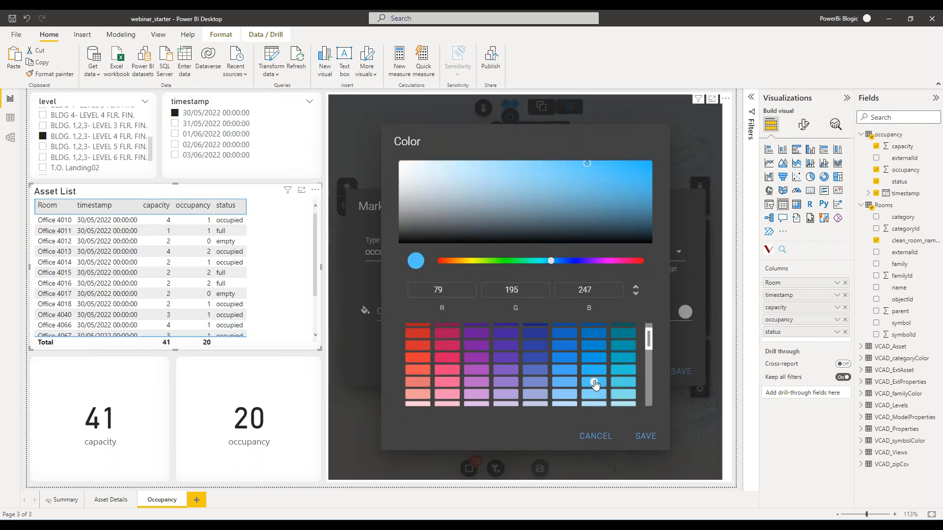
click(646, 436)
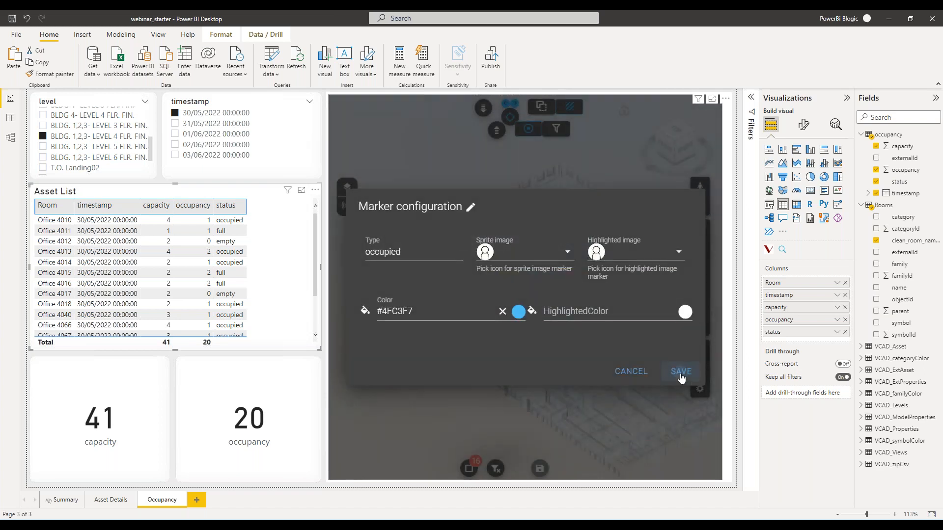
click(681, 374)
Create marker type full with the multiple-person icon for both images and orange color #FF7043, and save the marker settings.
click(575, 254)
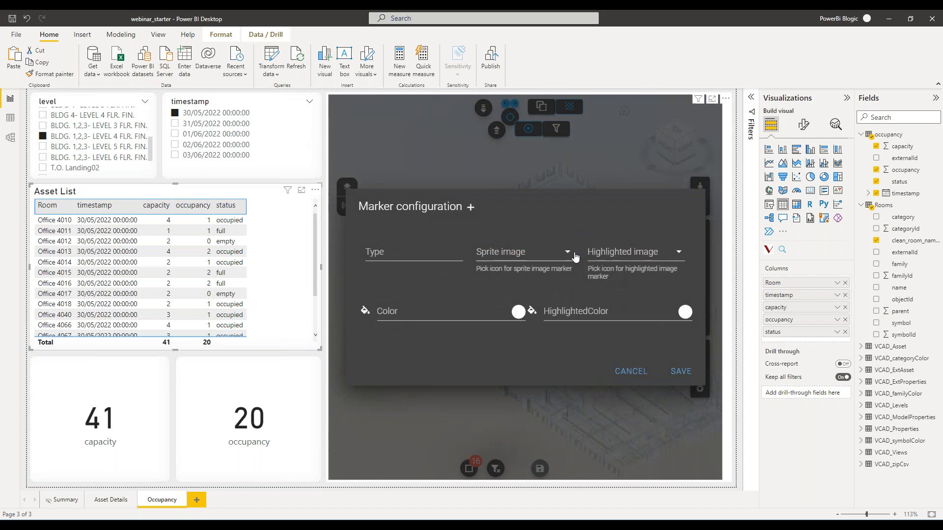
click(419, 253)
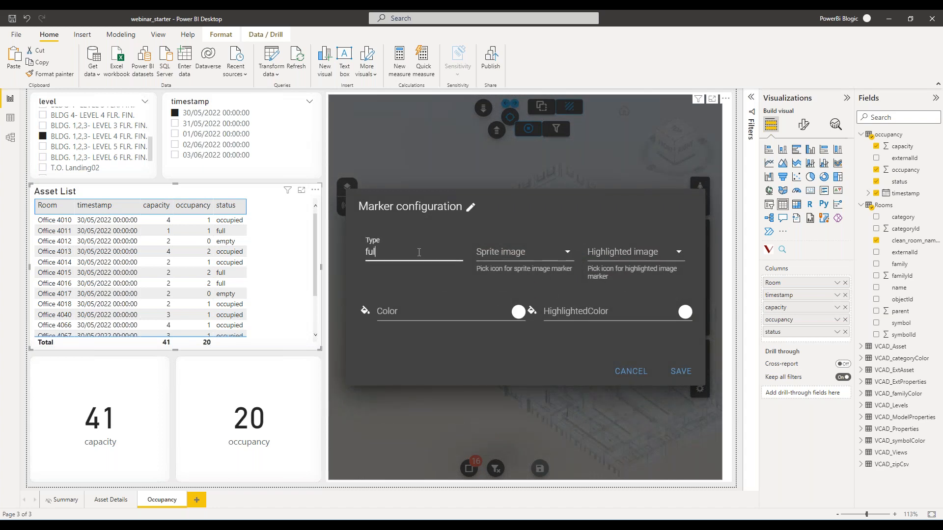
click(521, 252)
click(510, 366)
click(634, 252)
click(622, 363)
click(517, 311)
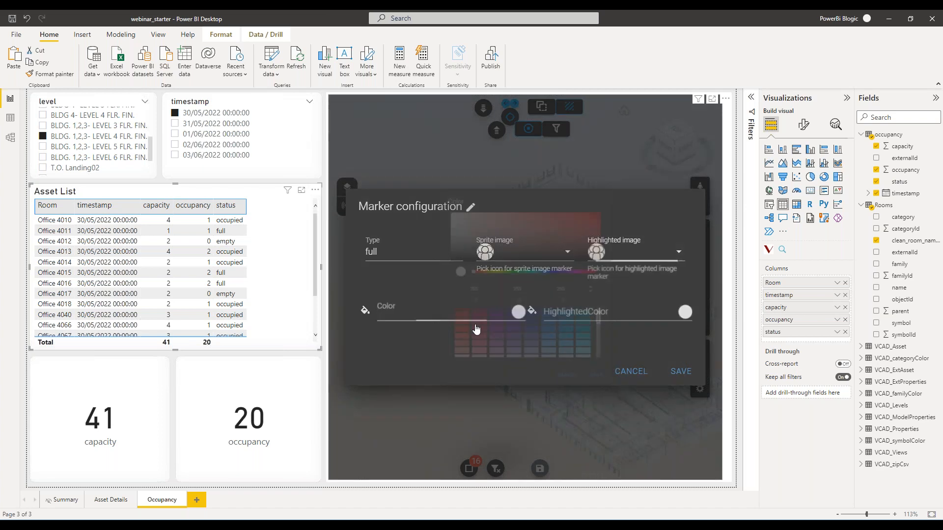
scroll(498, 362, down, 1)
scroll(499, 362, up, 2)
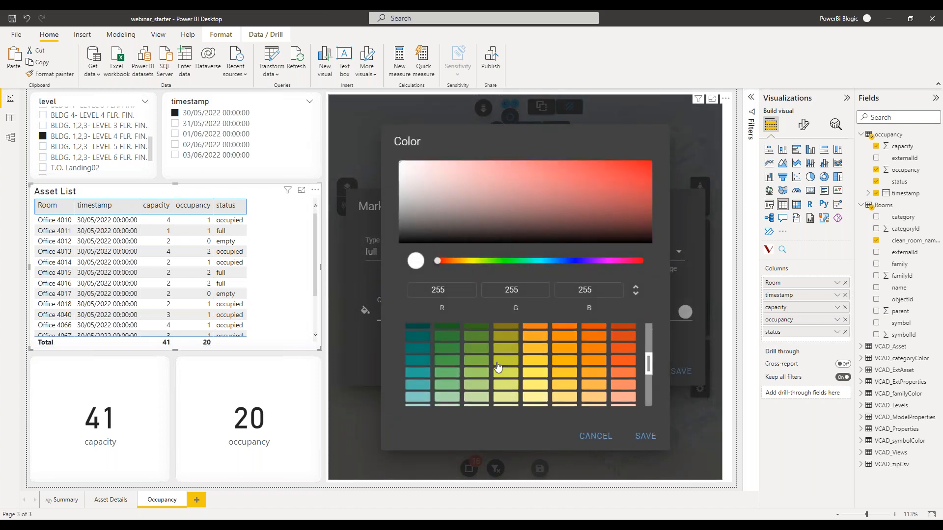
click(625, 374)
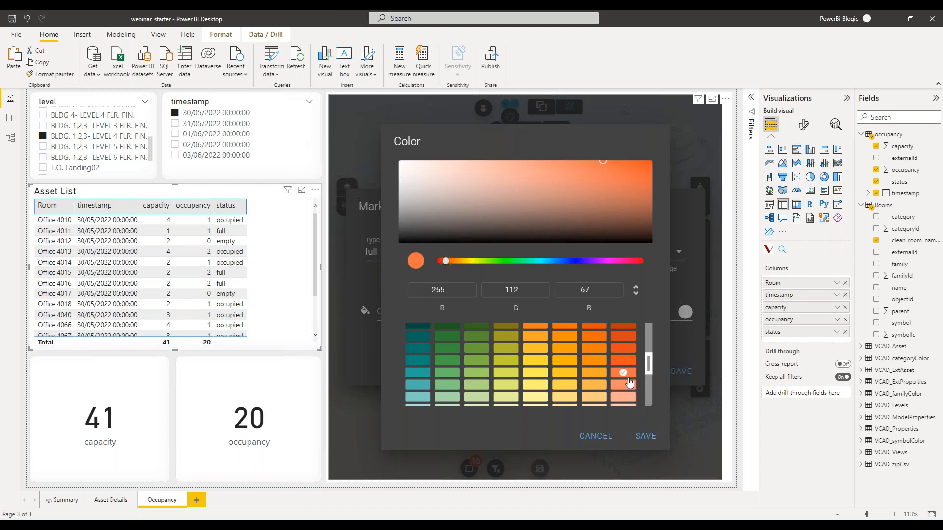
click(649, 439)
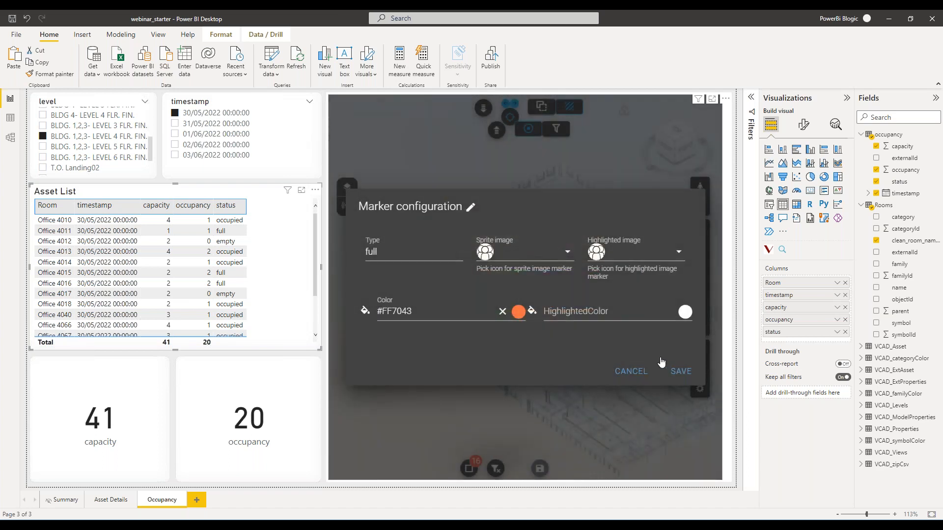
click(680, 372)
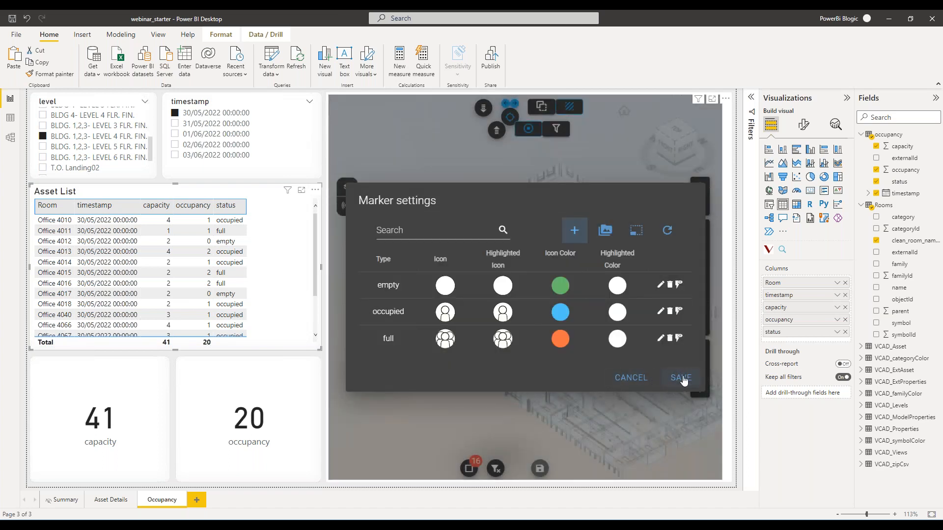
click(681, 378)
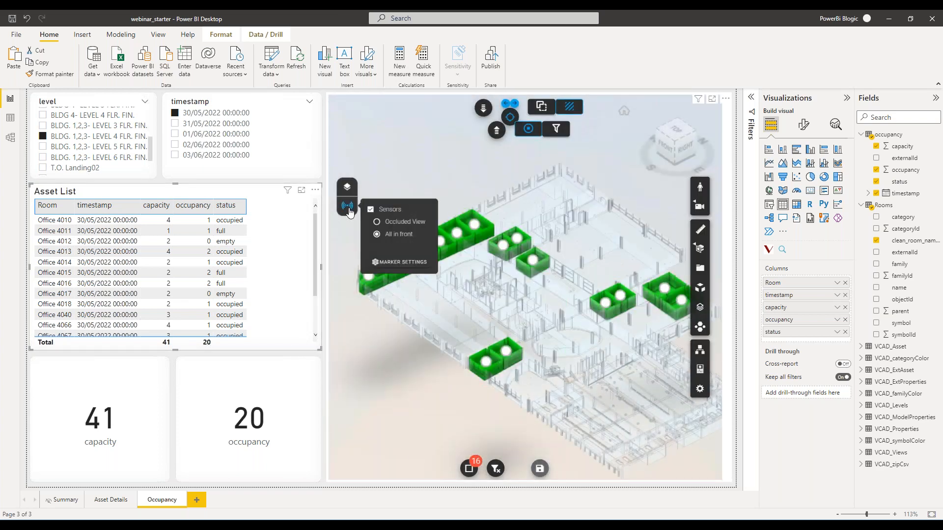
Assign the occupancy table's status field to the 3D viewer's Marker Style and reload the Occupancy page.
click(729, 118)
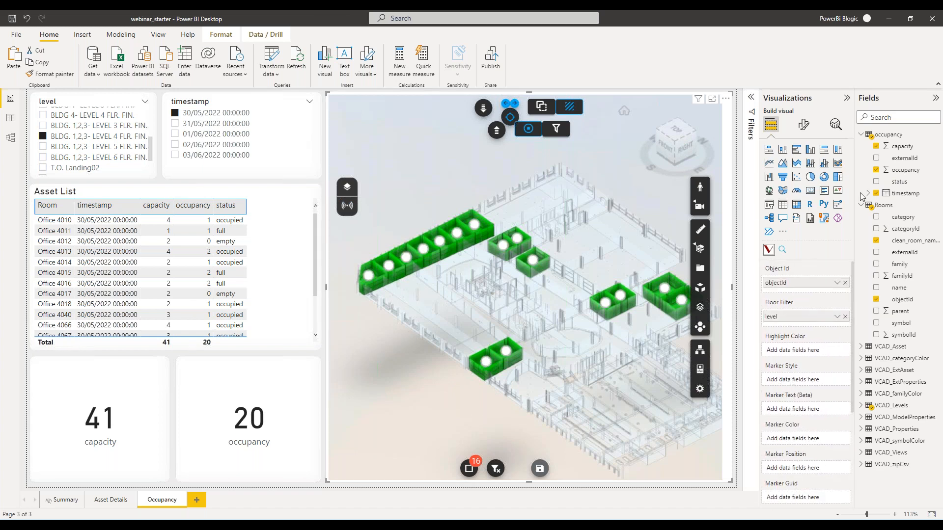
mouse_move(899, 182)
mouse_down()
mouse_move(826, 372)
mouse_move(809, 384)
mouse_up()
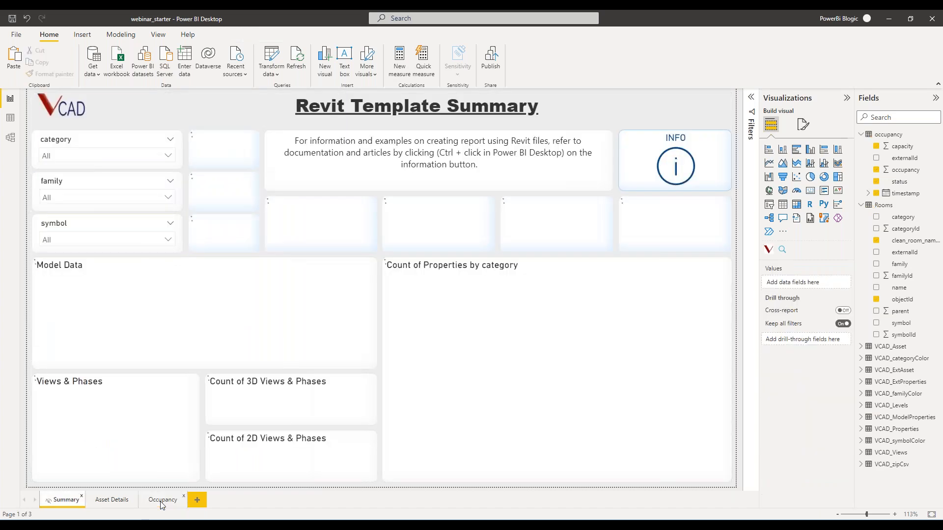
click(162, 500)
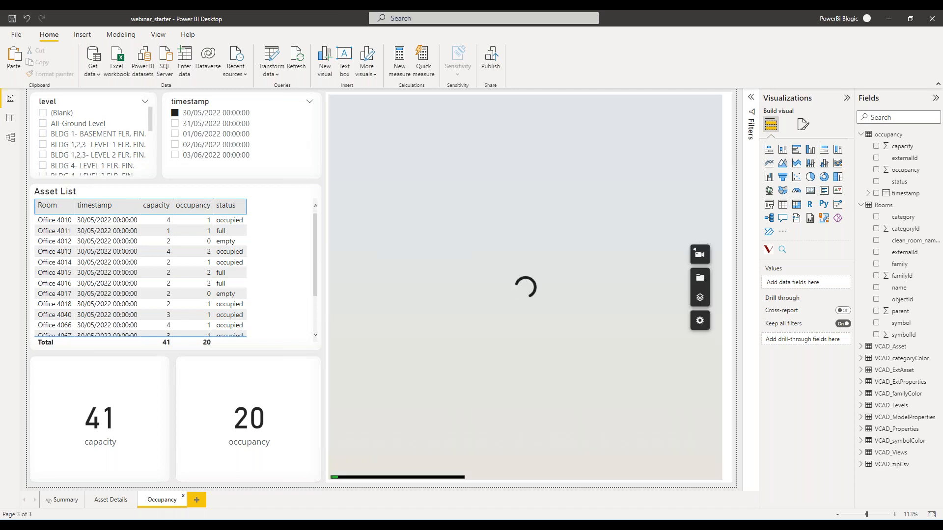
scroll(83, 141, down, 3)
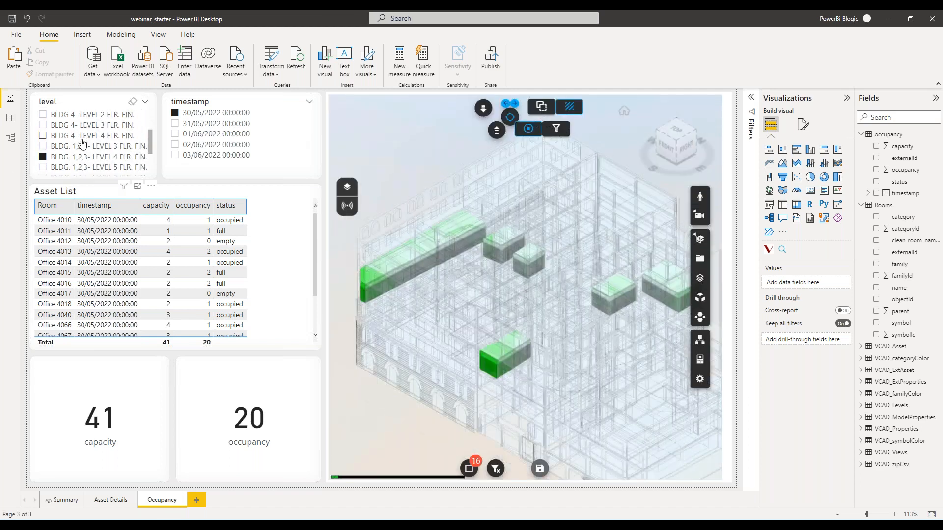
scroll(83, 141, down, 1)
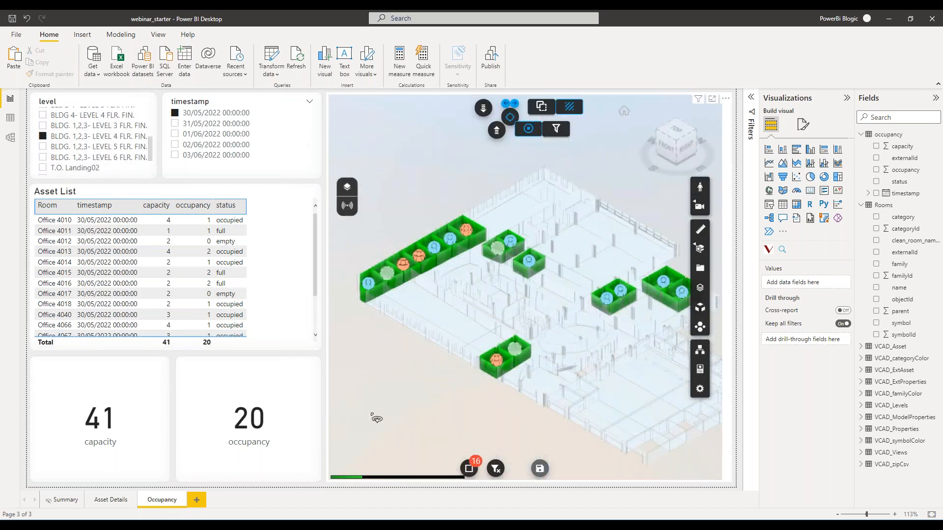
scroll(465, 333, up, 3)
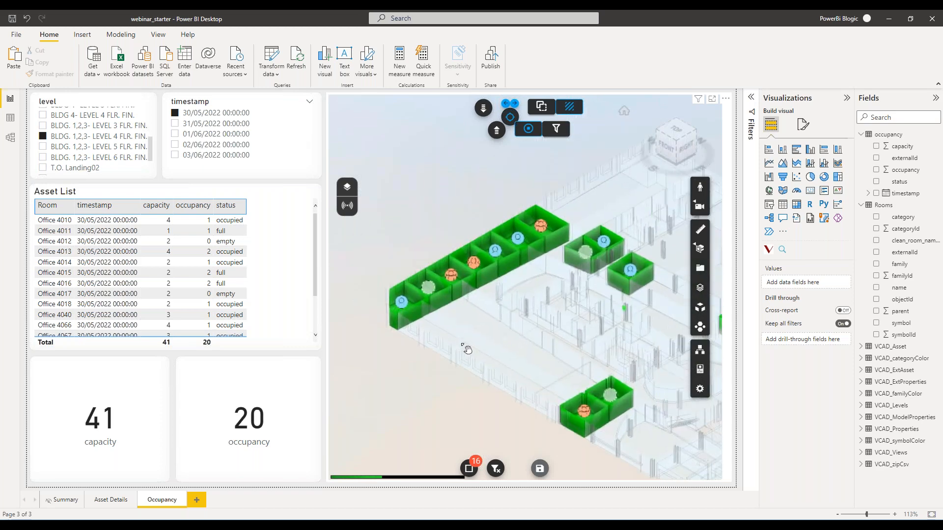
Increase the sprite size of the room markers in the marker settings and save the settings.
click(347, 205)
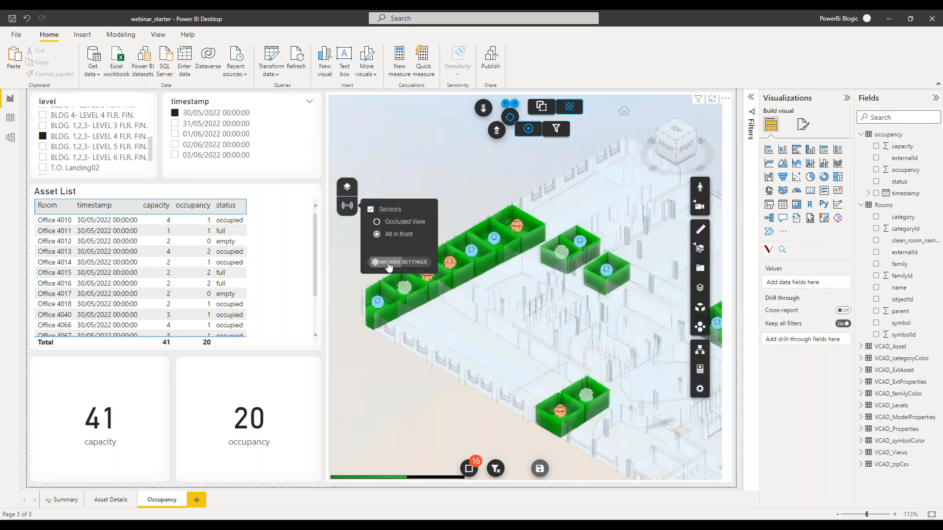
click(400, 262)
click(634, 233)
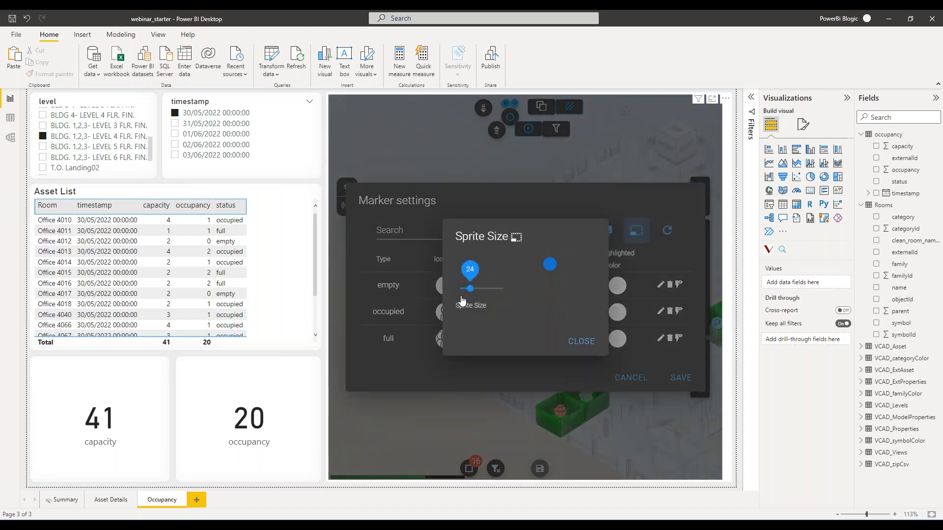
drag(479, 274, 482, 274)
click(590, 342)
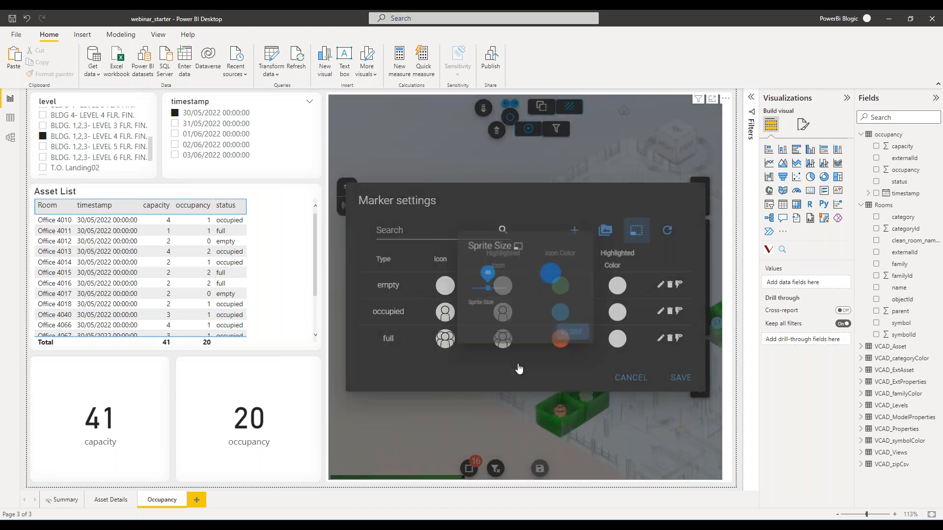
click(682, 378)
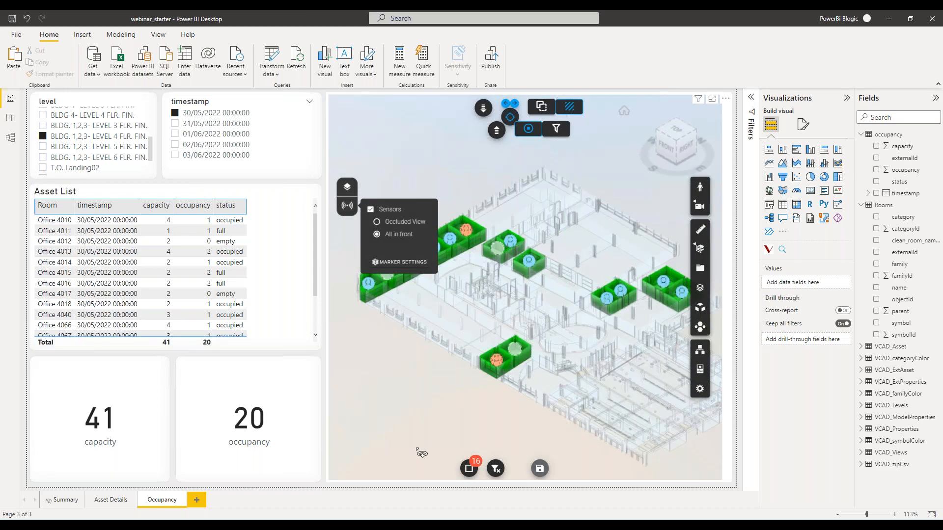
click(347, 205)
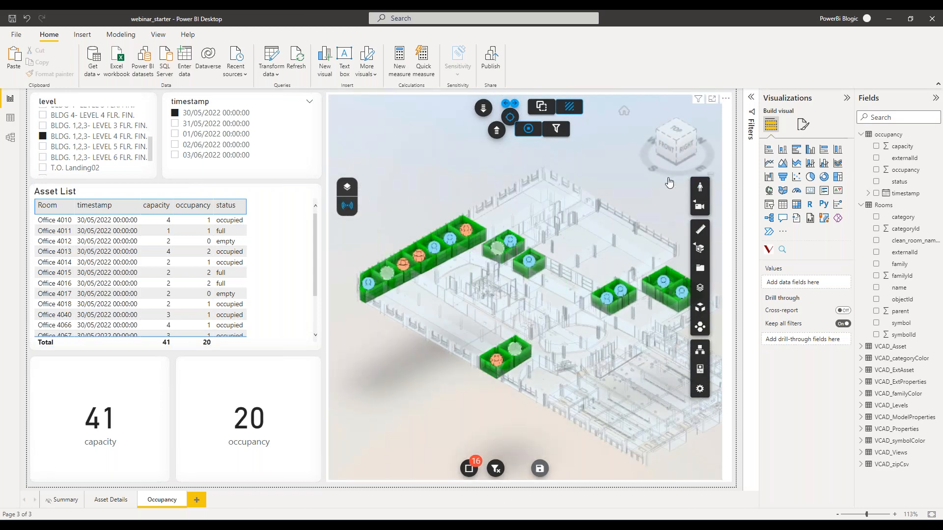
Set the 3D viewer's selection default color to White, 20% darker in its viewer options.
scroll(409, 276, up, 5)
scroll(376, 295, up, 5)
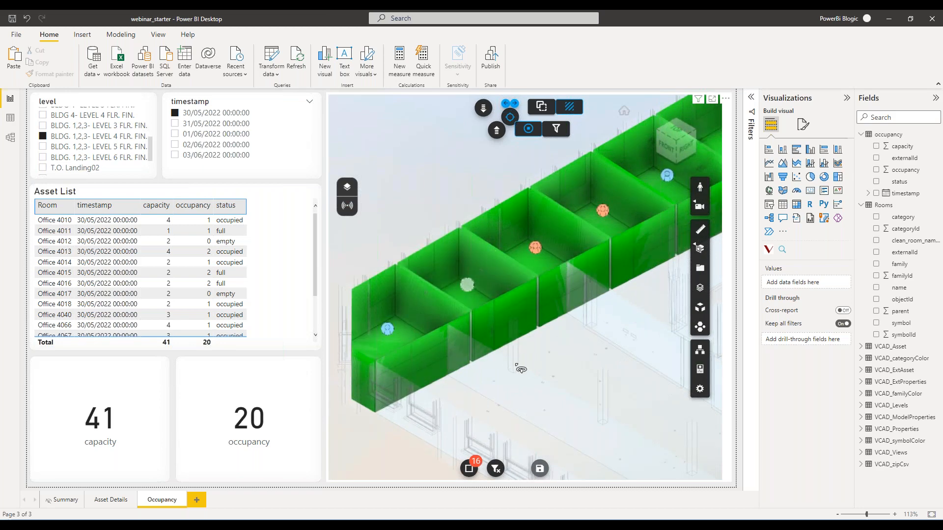
scroll(521, 361, down, 5)
scroll(498, 329, down, 5)
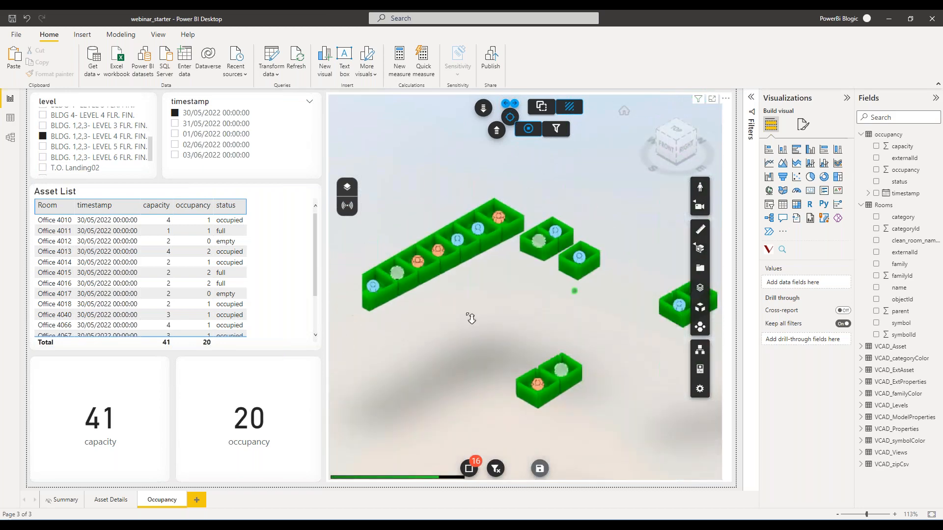
click(731, 132)
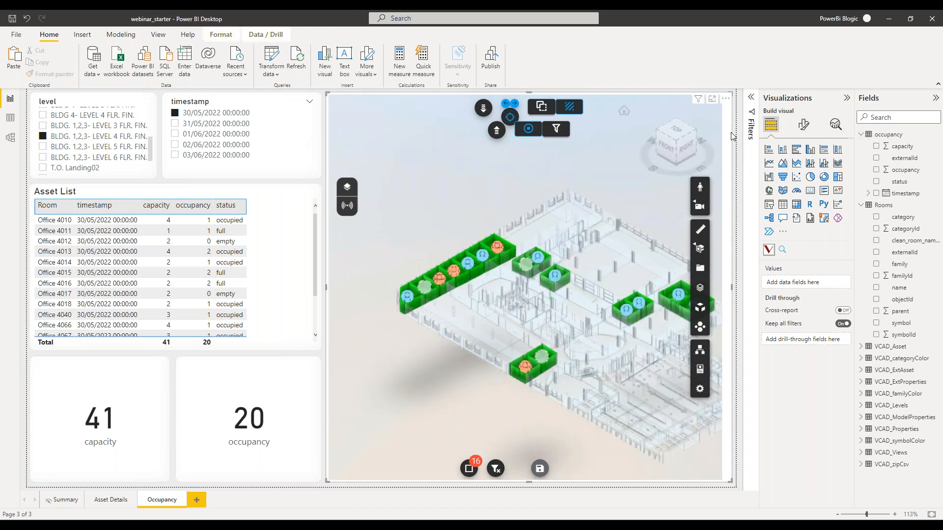
click(861, 134)
click(861, 145)
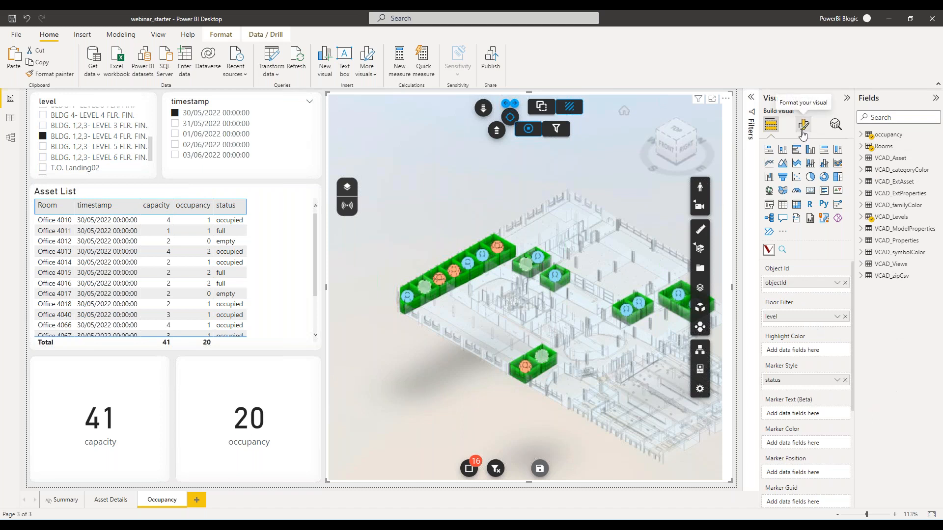
click(803, 129)
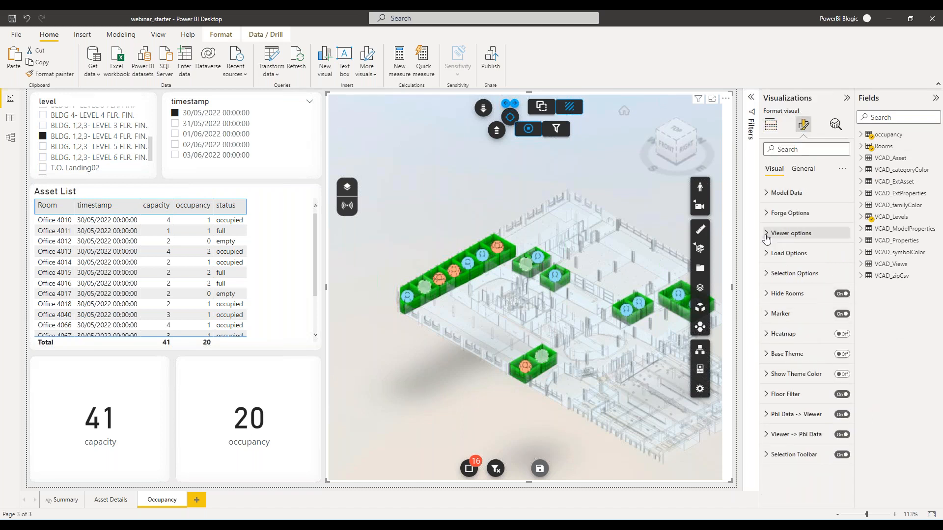
click(766, 234)
click(791, 316)
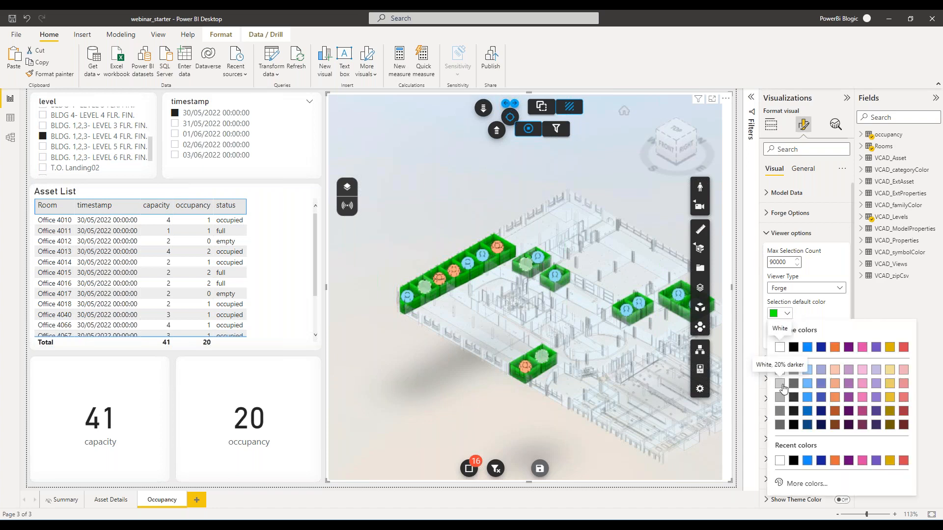
click(784, 386)
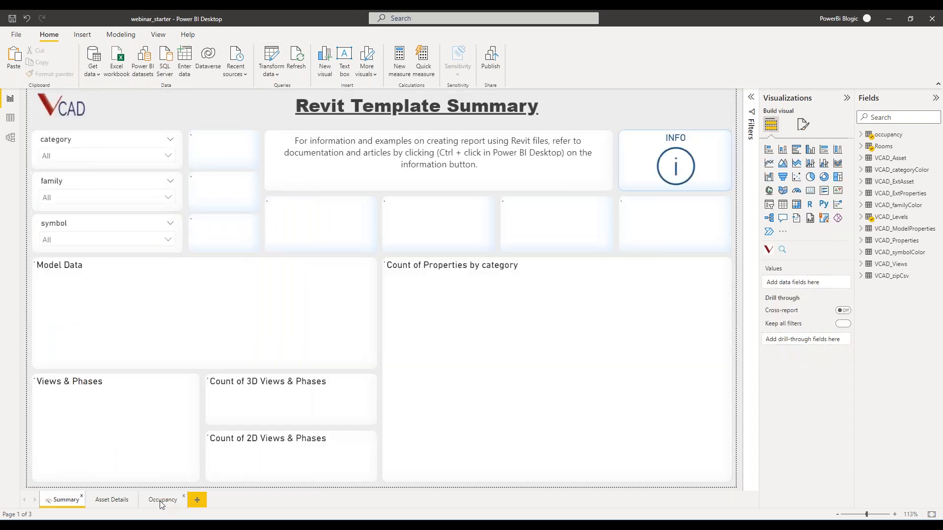
Reload the Occupancy page and examine the room details of the markers on Office 4015, Office 4040 and Office 4010.
click(164, 501)
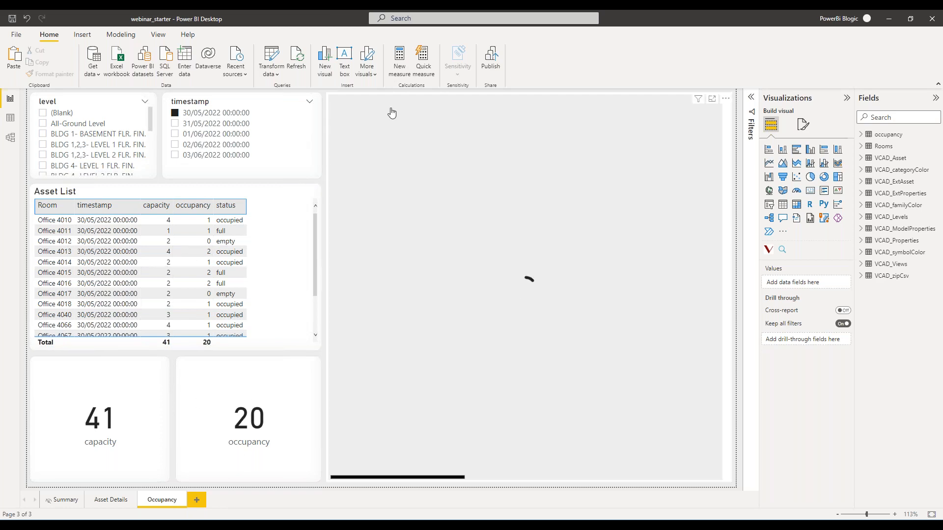
scroll(88, 147, down, 1)
scroll(85, 142, down, 3)
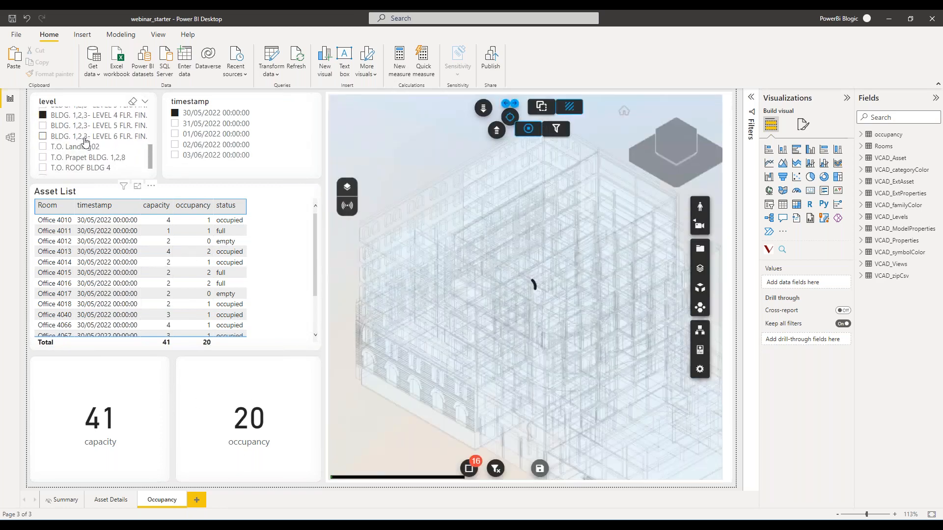
scroll(430, 302, up, 3)
drag(428, 301, 458, 315)
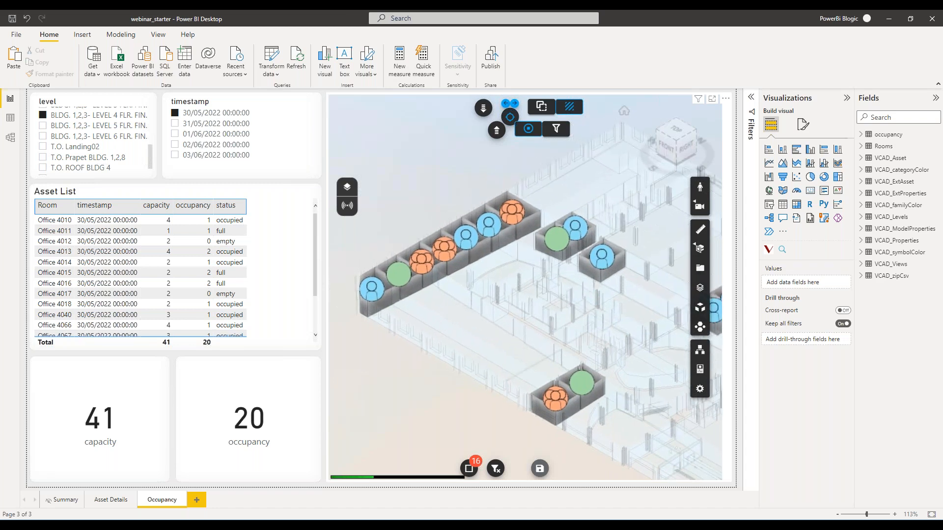
mouse_move(435, 266)
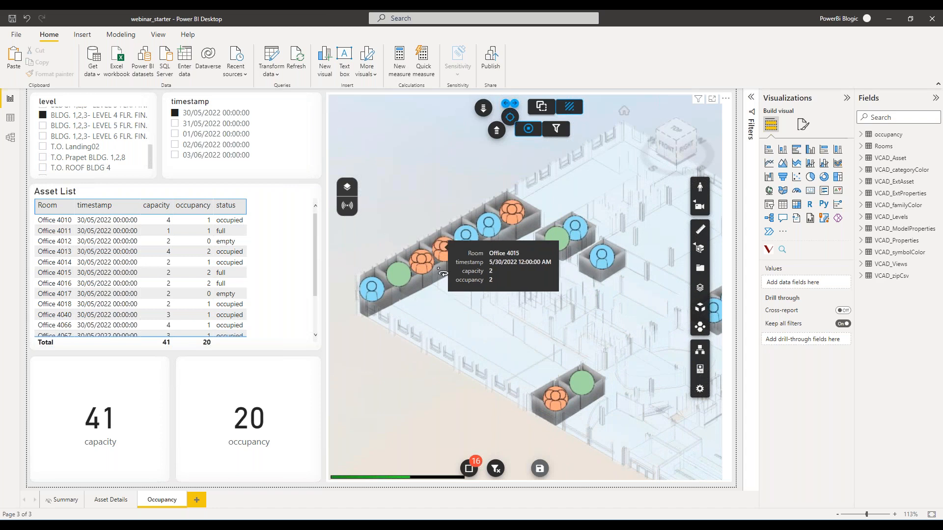
mouse_move(409, 279)
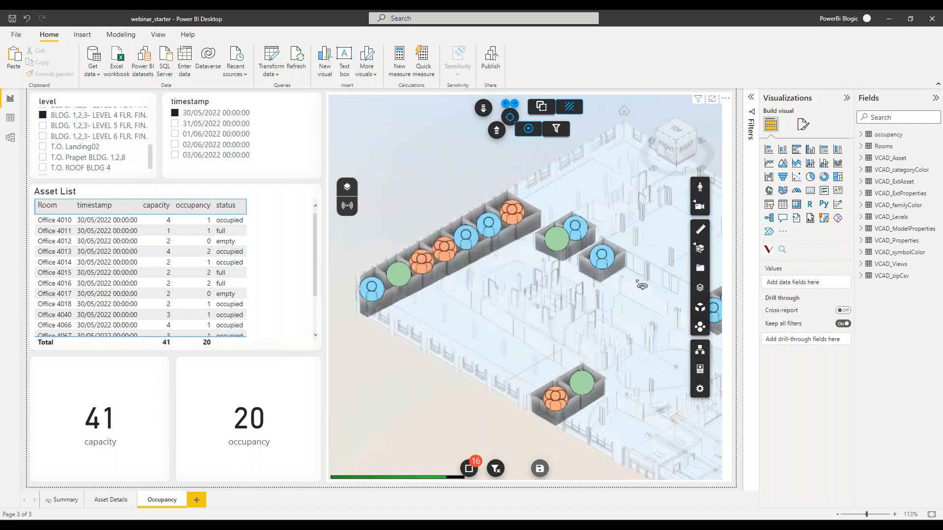
mouse_move(607, 266)
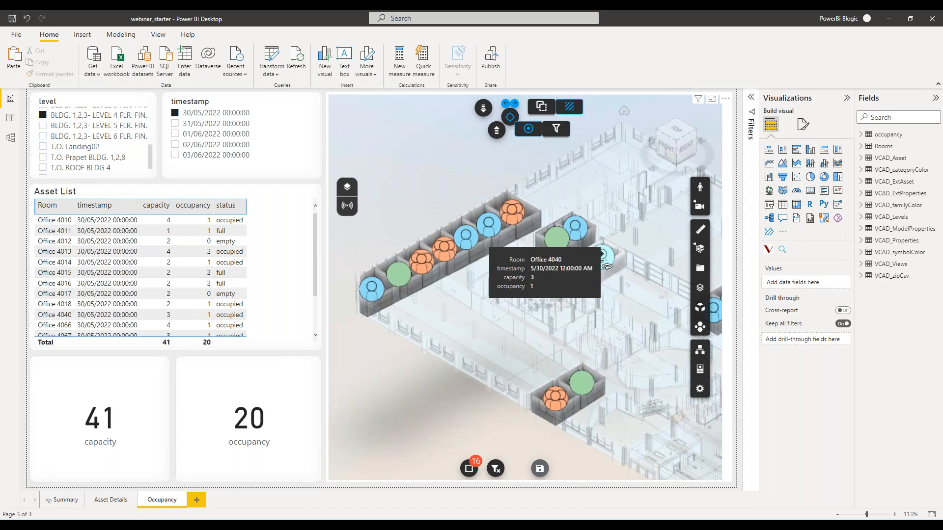
mouse_move(579, 231)
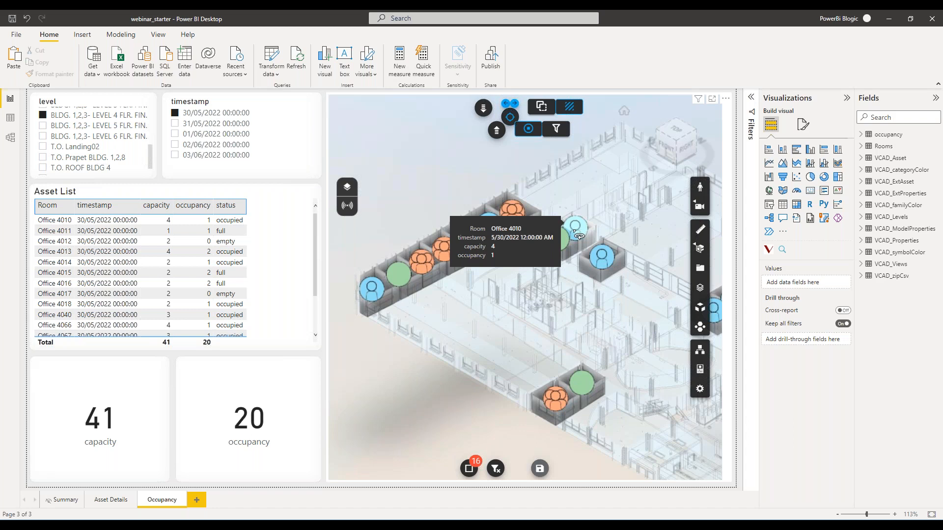
scroll(501, 337, down, 2)
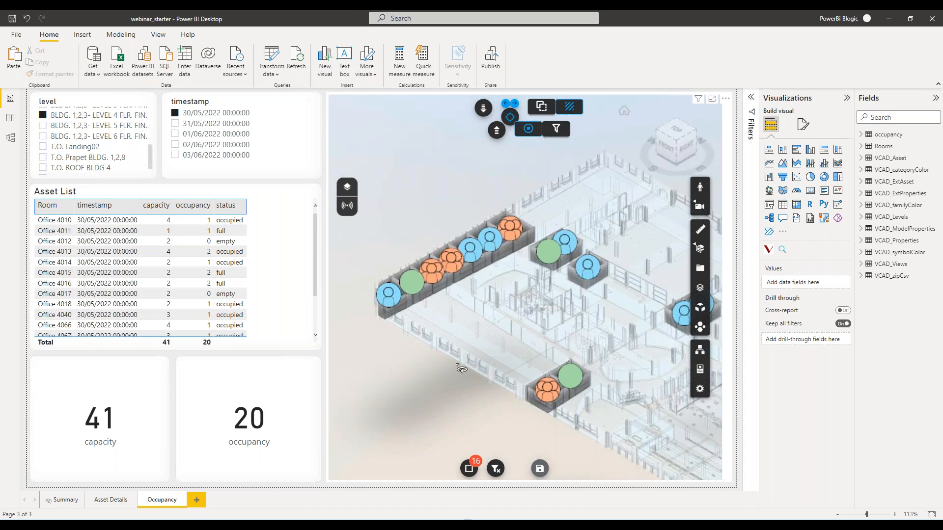
Load the sheet A104 - 4th Flr. Occupancy from the viewer's document browser and close the browser.
click(699, 270)
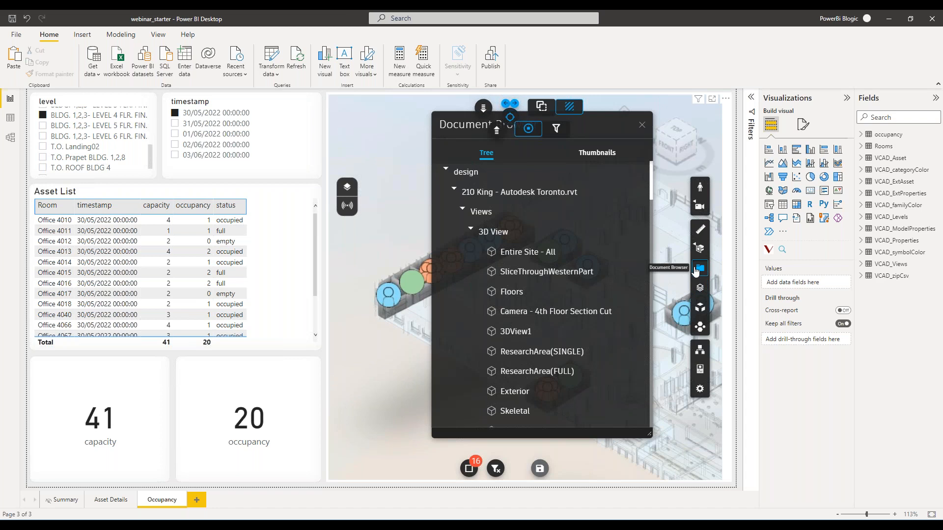
click(462, 210)
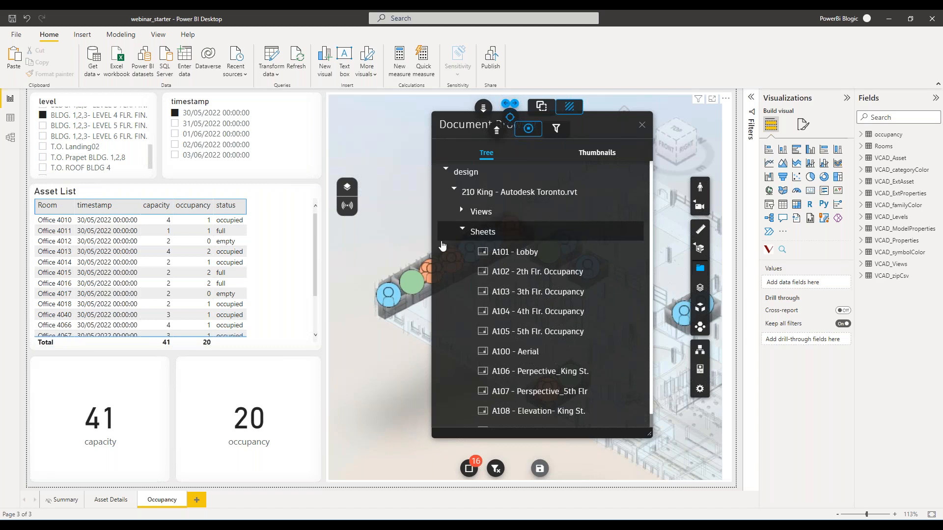
click(545, 312)
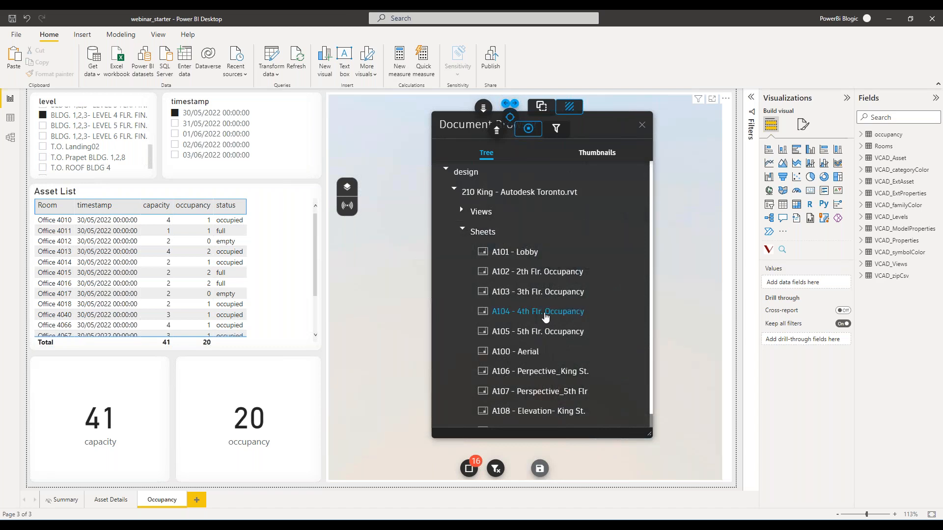
click(462, 231)
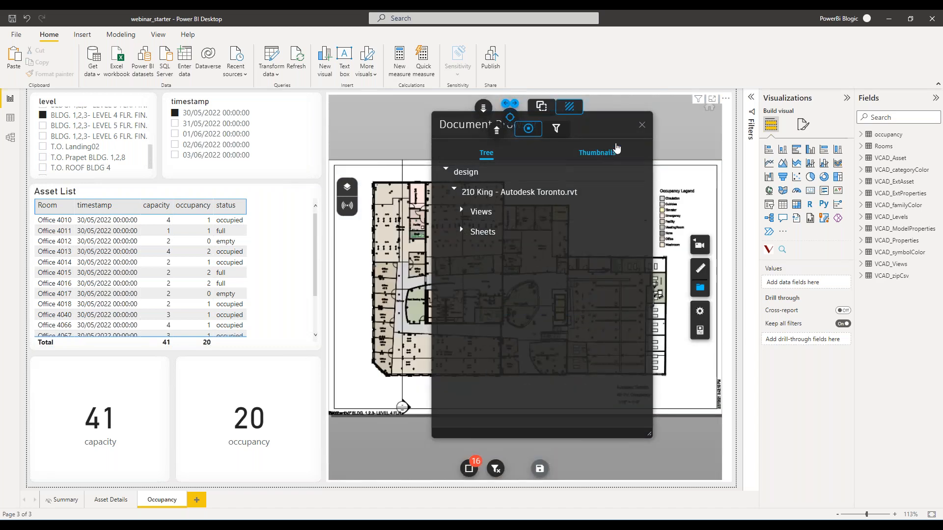
click(642, 125)
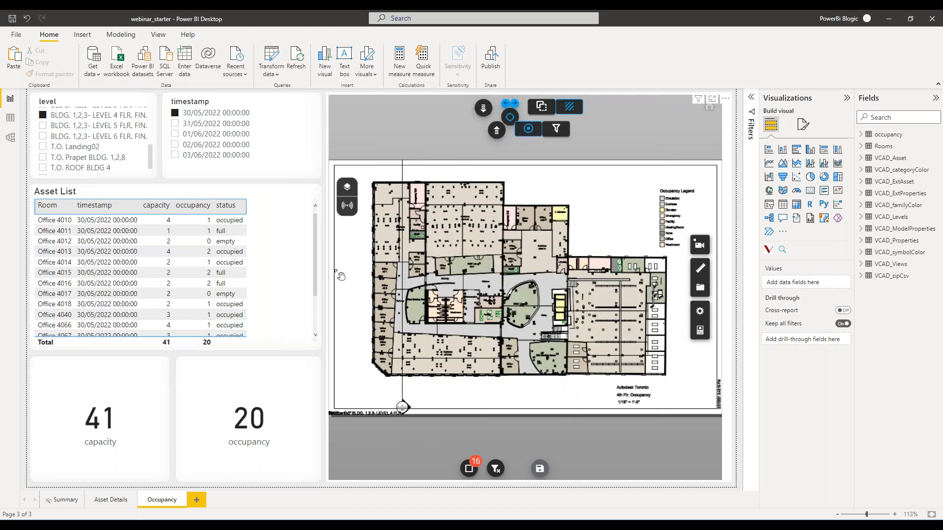
Examine the status markers on the 4th floor sheet up close, down to the marker in Office 4015.
click(82, 256)
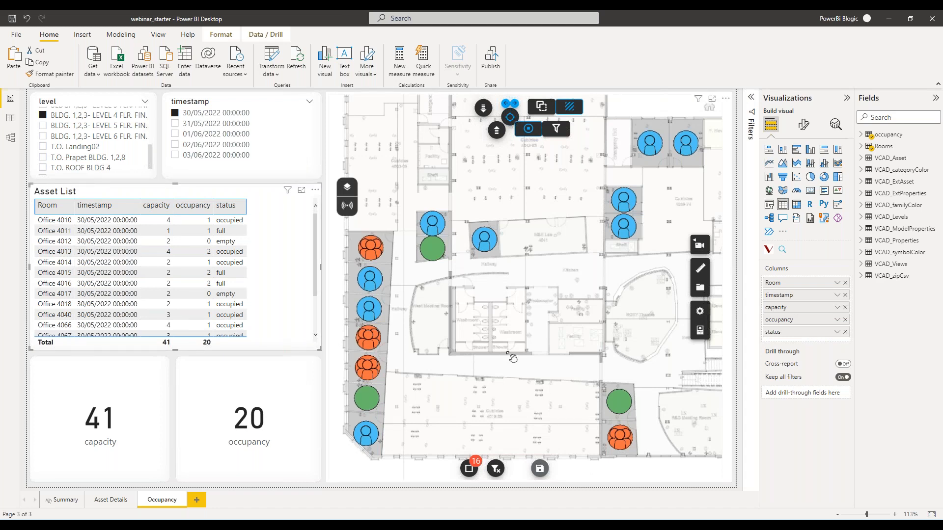
scroll(513, 358, up, 5)
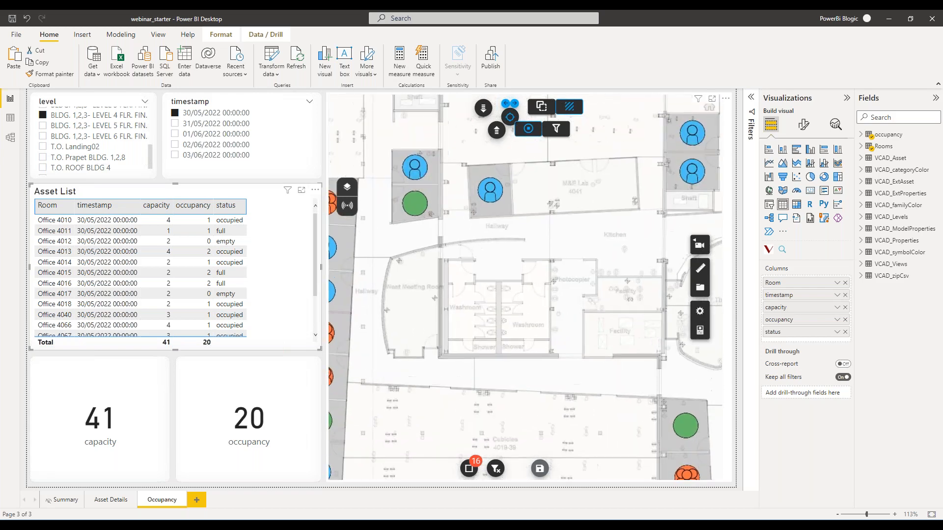
scroll(495, 348, up, 5)
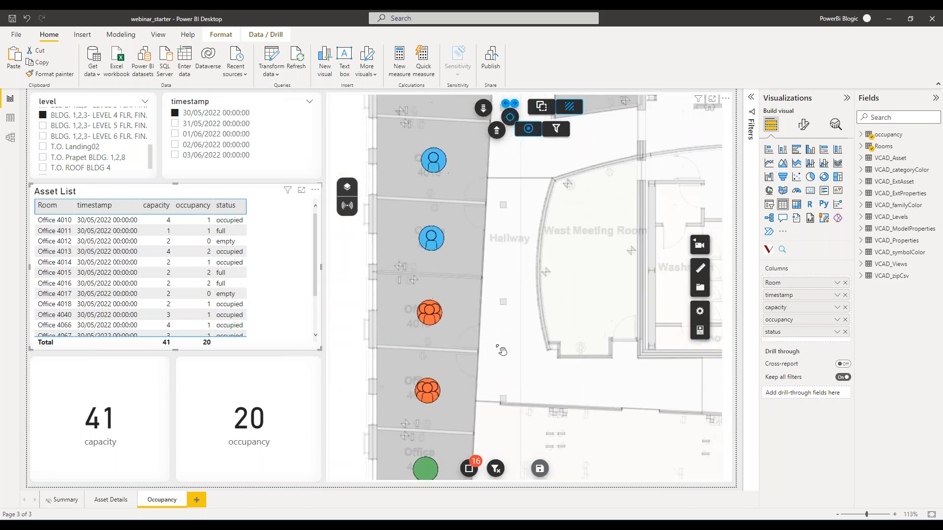
scroll(579, 348, up, 5)
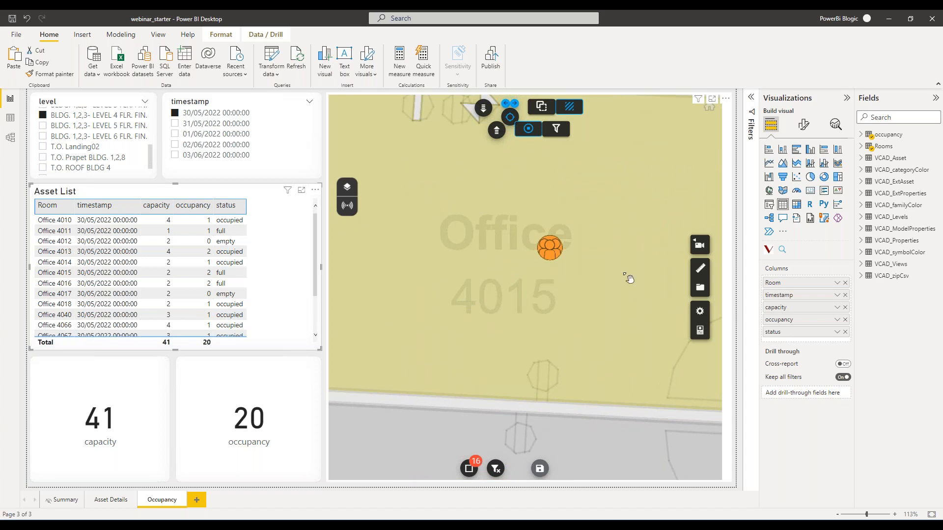
Examine the room details of the Office 4015 marker on the 4th floor sheet and view all markers on the whole plan.
scroll(619, 322, up, 2)
scroll(557, 267, down, 2)
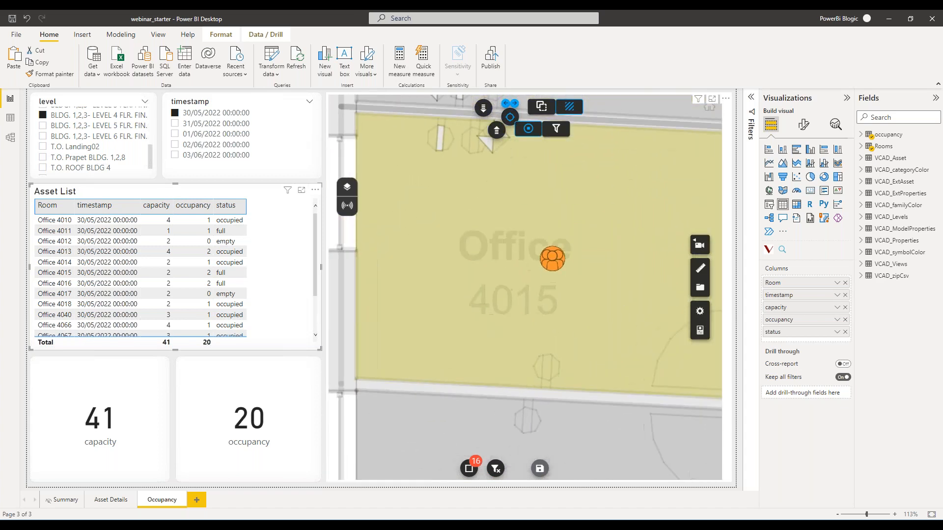
mouse_move(559, 268)
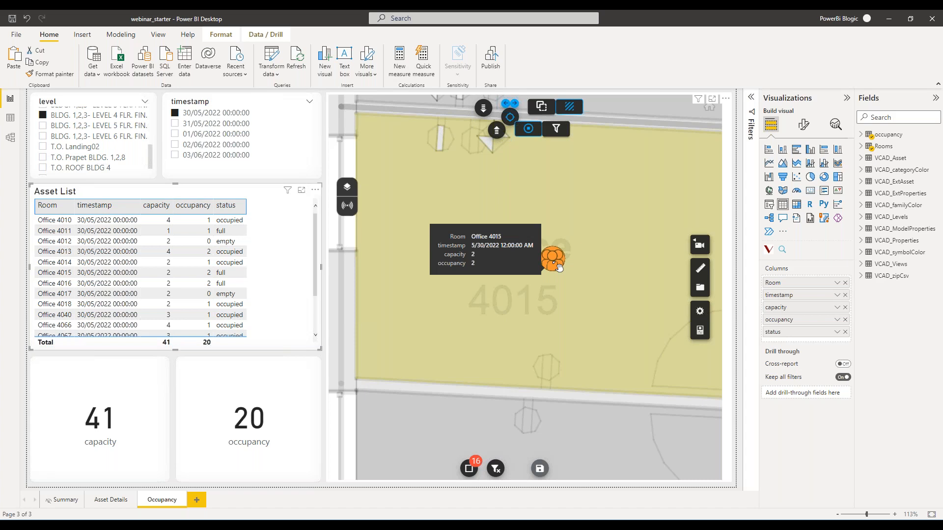
scroll(559, 267, down, 5)
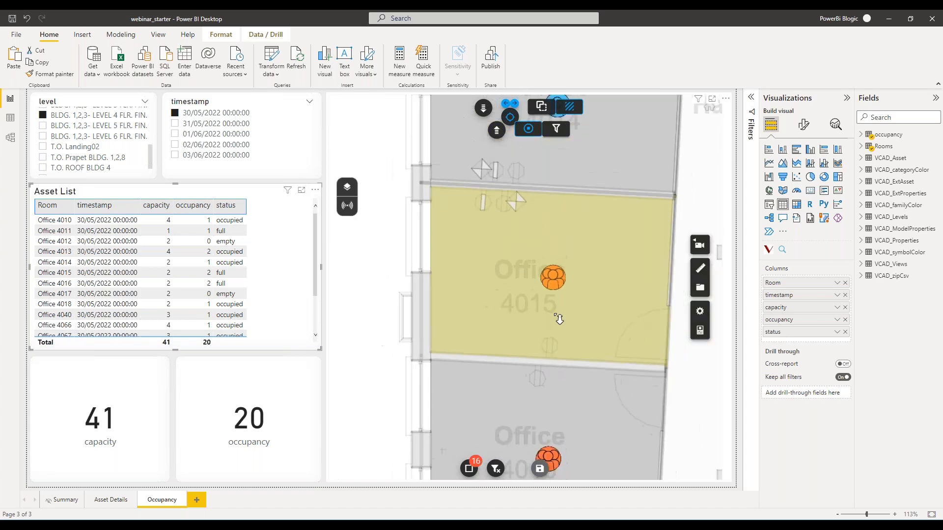
scroll(667, 369, down, 2)
drag(667, 370, 477, 351)
scroll(482, 306, down, 3)
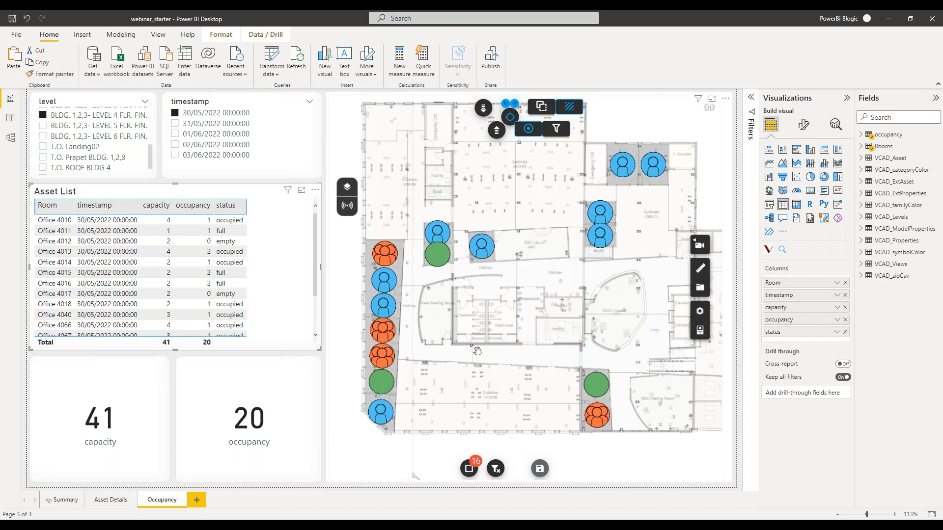
Deselect the visuals on the Occupancy page and save the webinar_starter report.
click(326, 360)
click(19, 38)
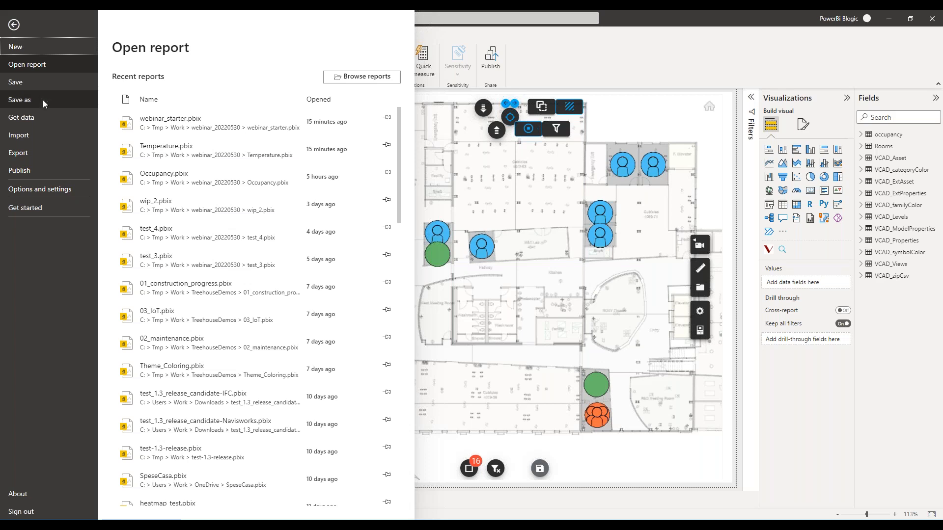
click(597, 54)
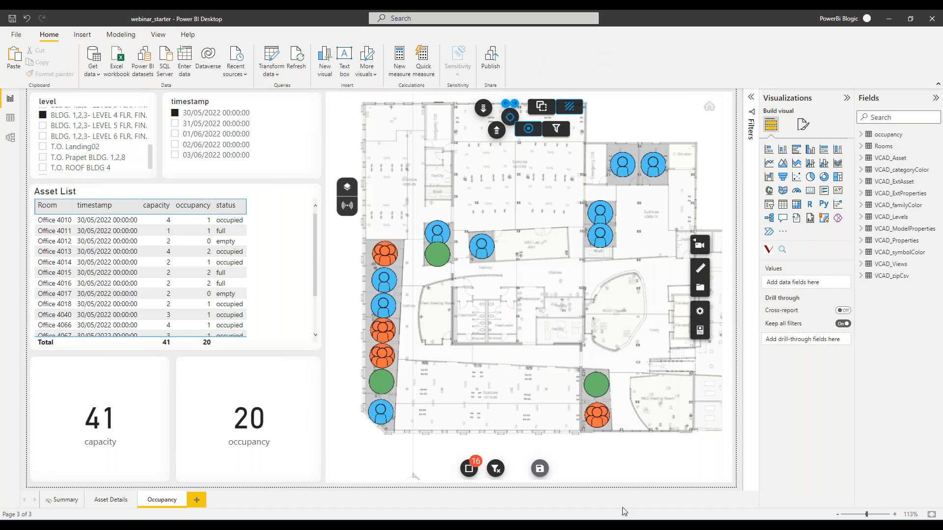
click(16, 25)
Save a copy of the report as Occupancy.pbix in the webinar_20220530 folder.
click(16, 35)
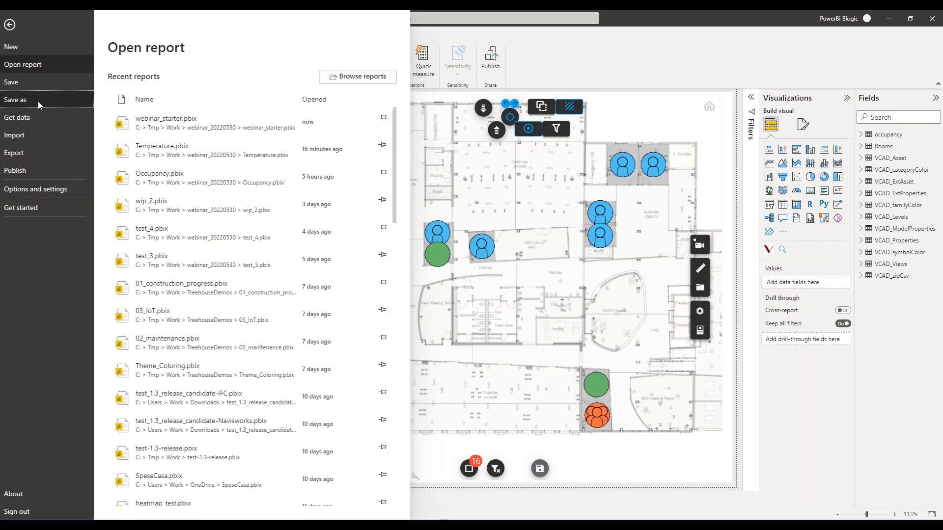
click(39, 104)
click(107, 369)
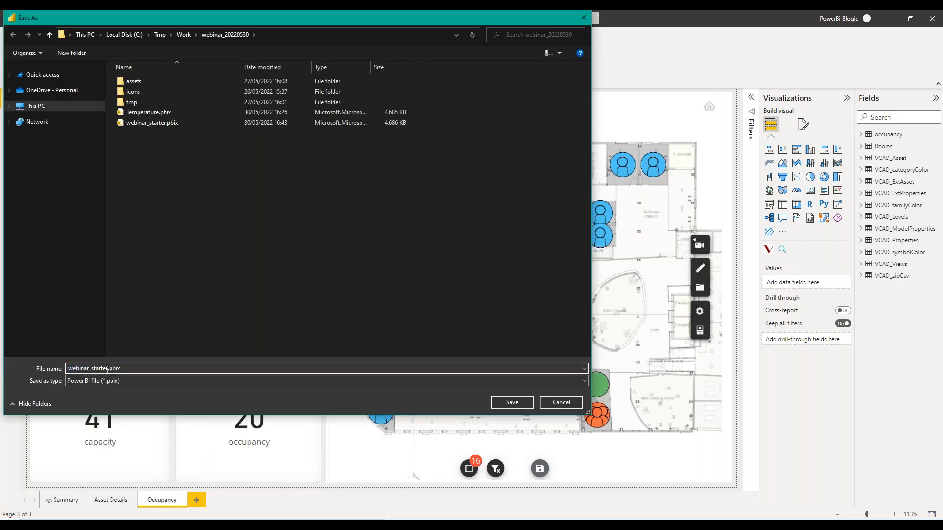
drag(107, 369, 67, 369)
key(BackSpace)
text(Occupancy)
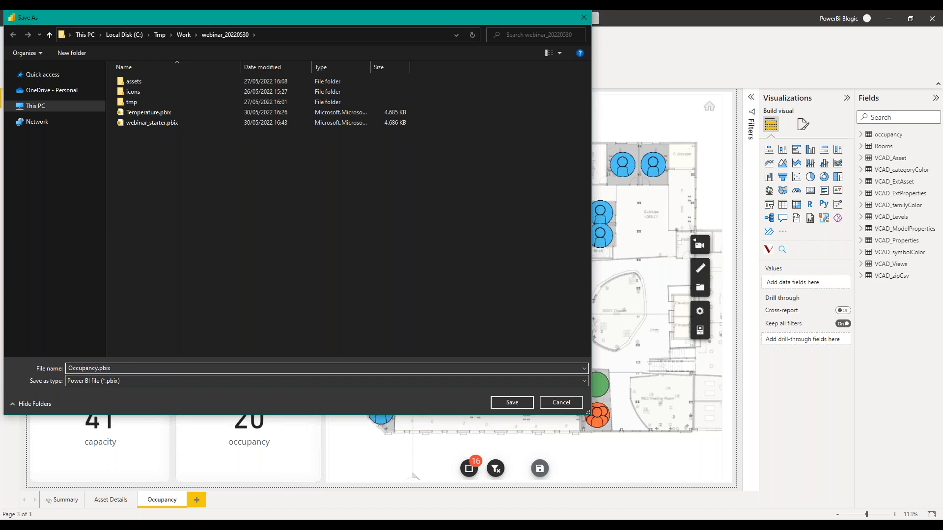
key(Return)
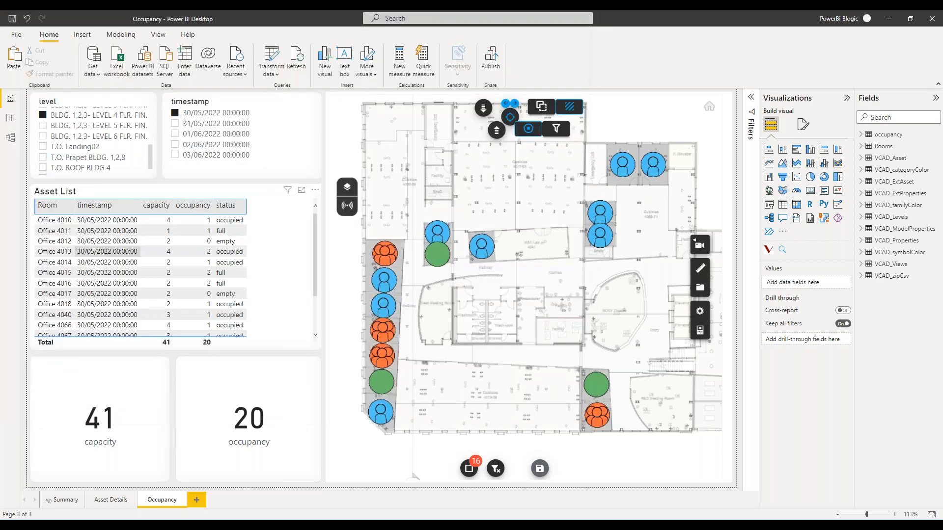
Publish the Occupancy report to the Webinar workspace, replacing the existing dataset, and dismiss the publishing dialog.
click(491, 61)
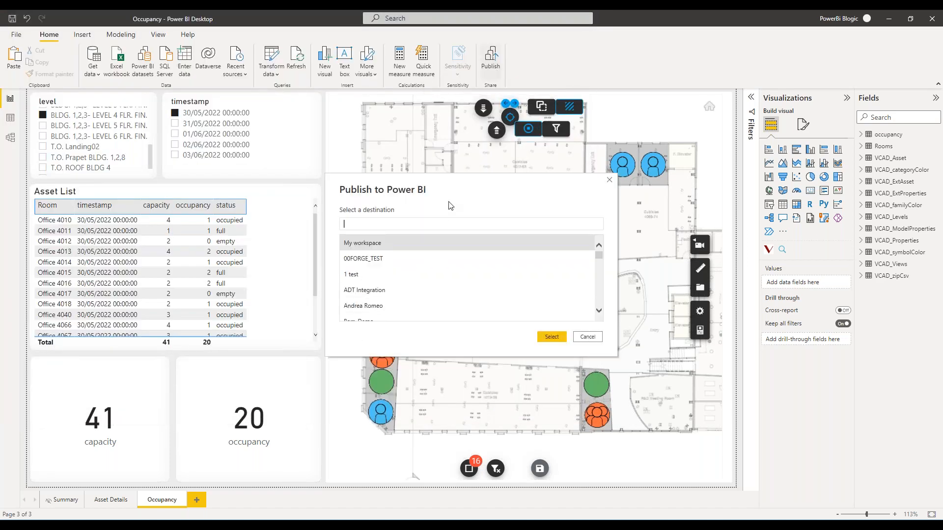
text(webin)
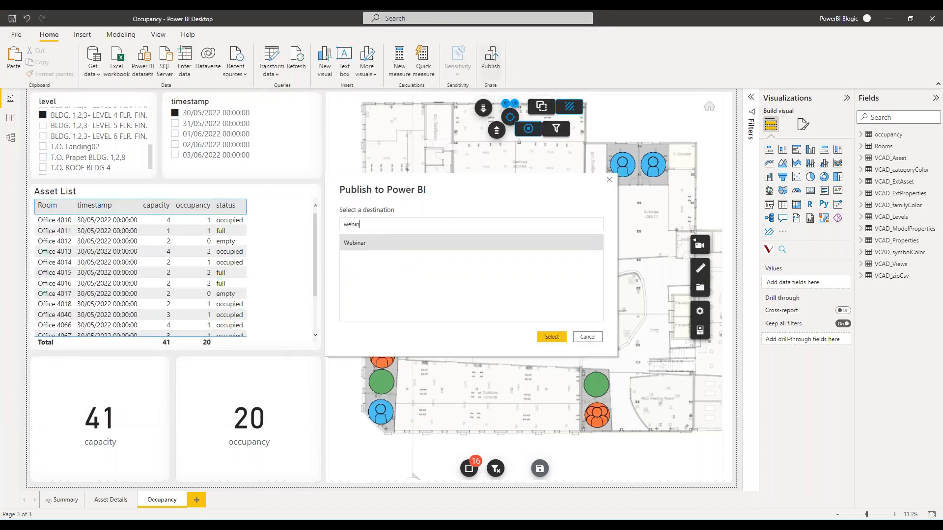
double_click(363, 245)
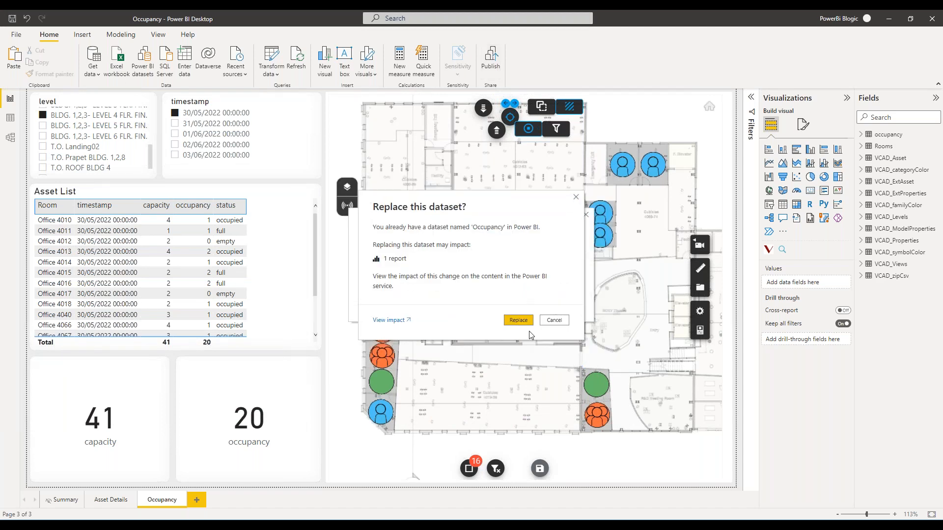
click(519, 320)
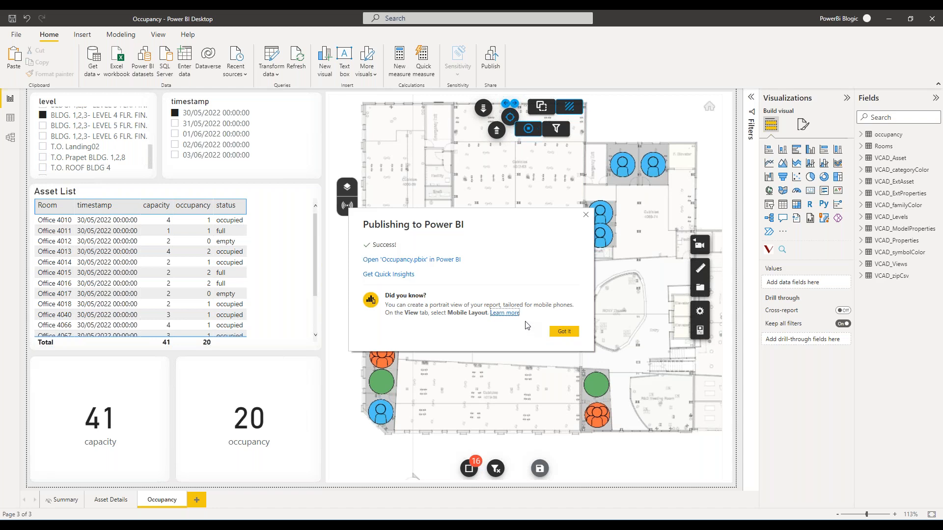
click(586, 215)
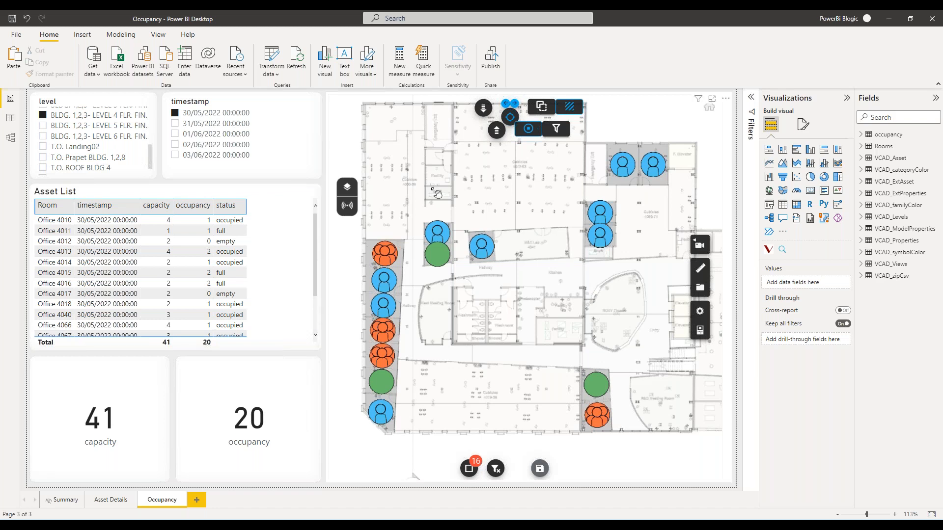
Close the Occupancy report without saving changes and open the template clash__clash_2.pbit from the webinar_20220530 folder.
click(932, 20)
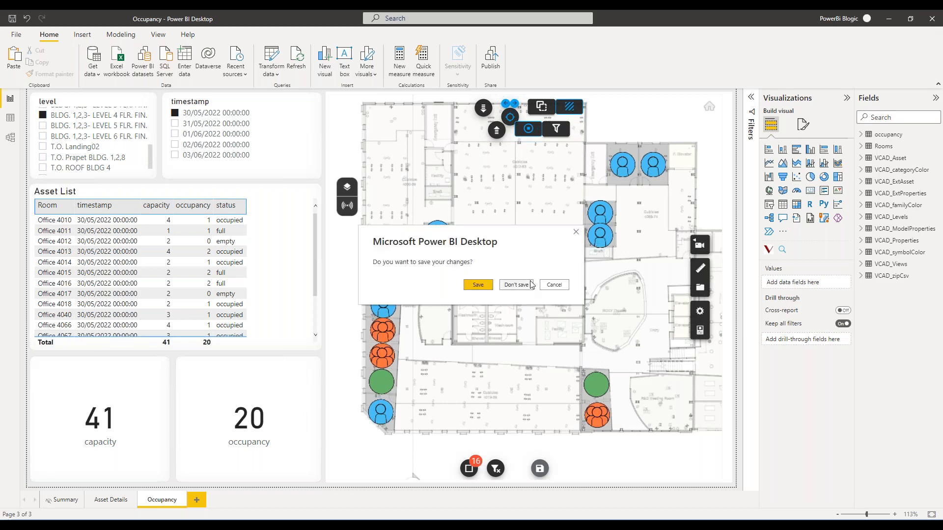
click(533, 282)
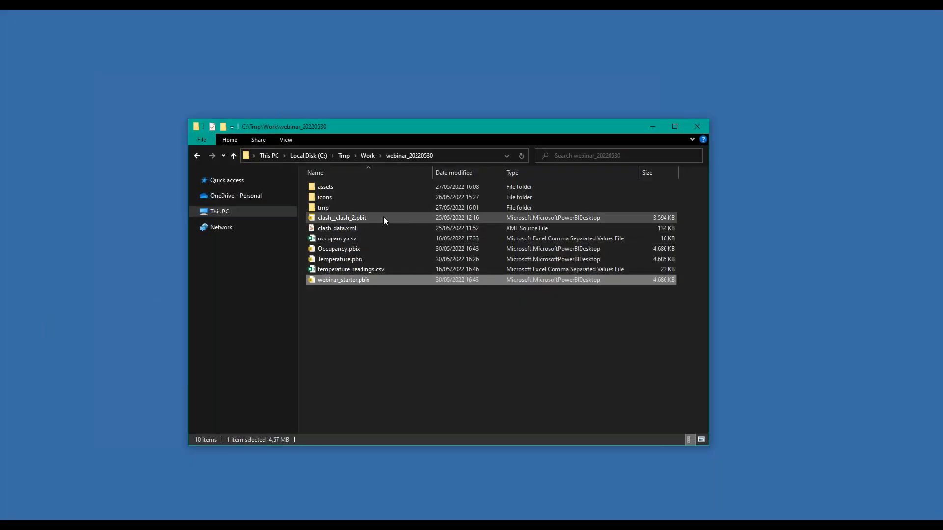
click(383, 219)
double_click(383, 216)
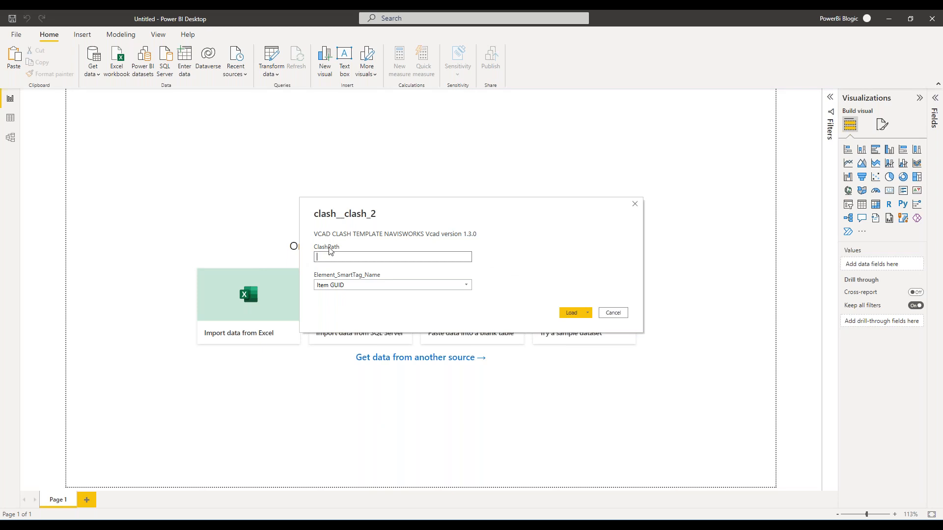
Copy the name and folder location of clash_data.xml from its file properties and return to the template's parameter dialog.
click(259, 515)
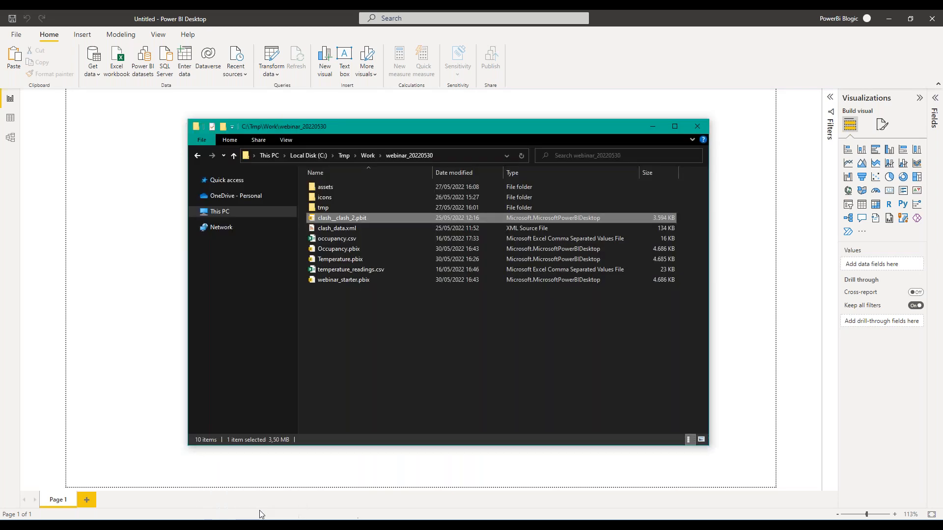
right_click(355, 229)
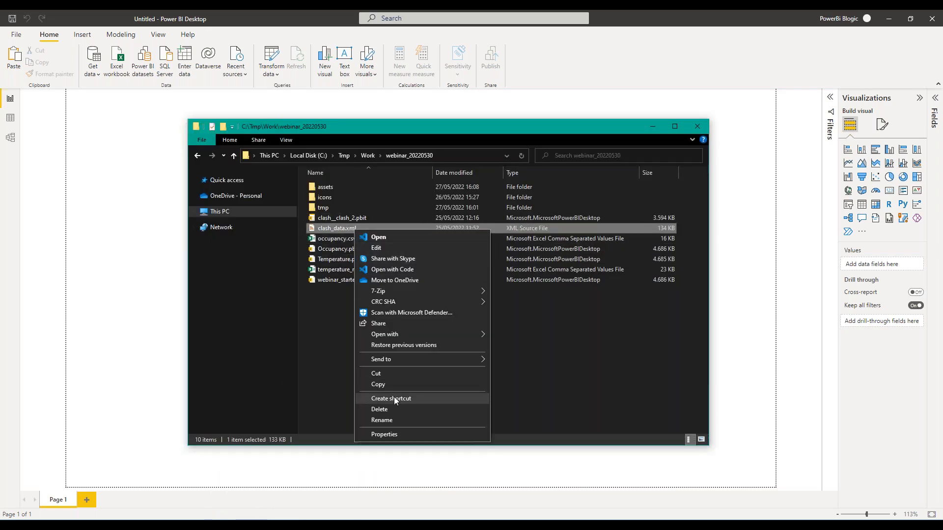
click(385, 434)
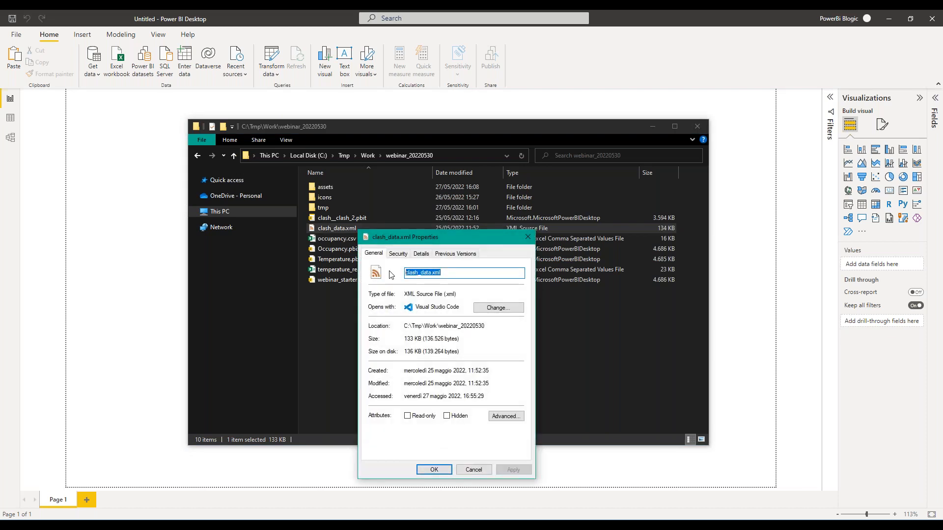
drag(484, 327, 396, 327)
key(super+c)
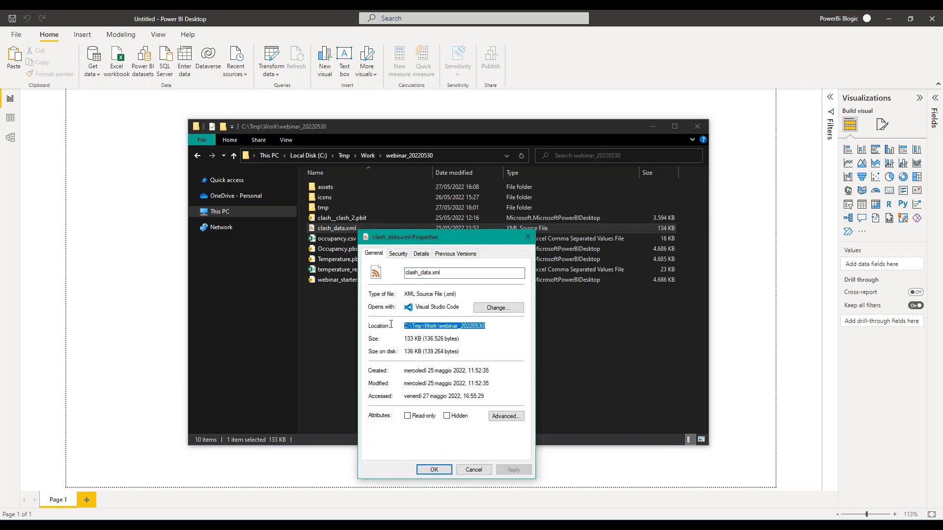
click(434, 470)
click(653, 126)
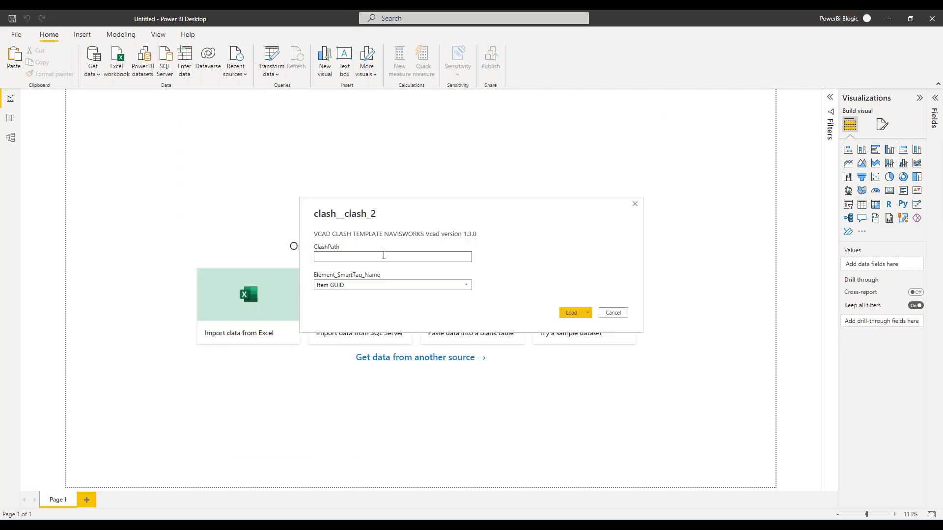
Set the ClashPath parameter to C:\Tmp\Work\webinar_20220530\clash_data.xml using the copied folder location and file name.
key(super+v)
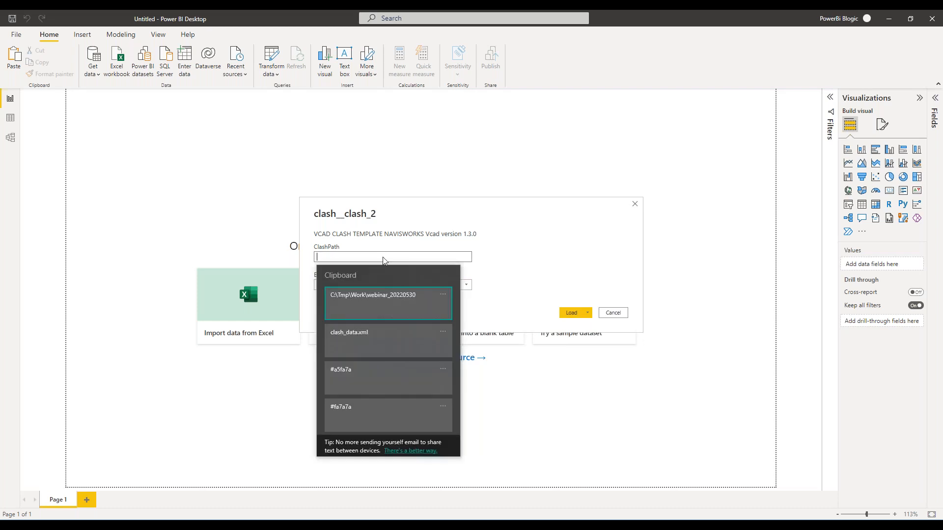
click(402, 309)
key(super+v)
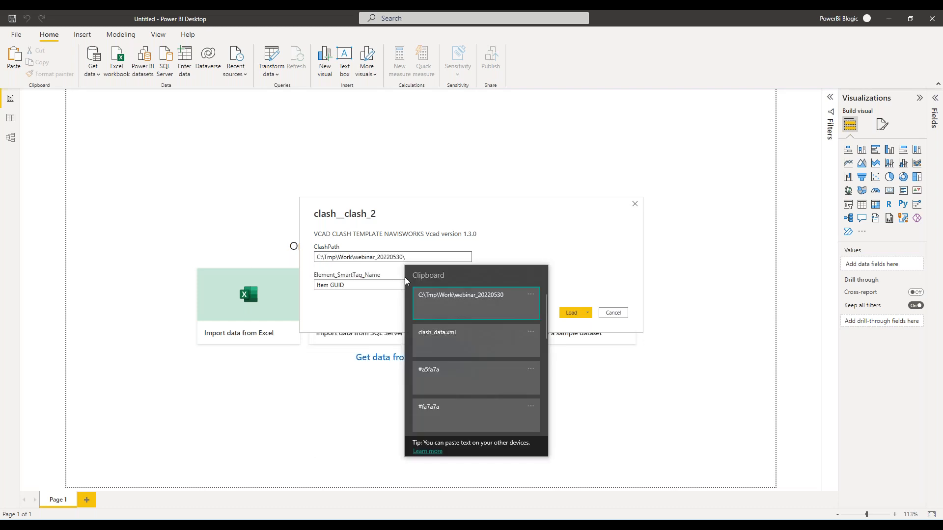
click(444, 337)
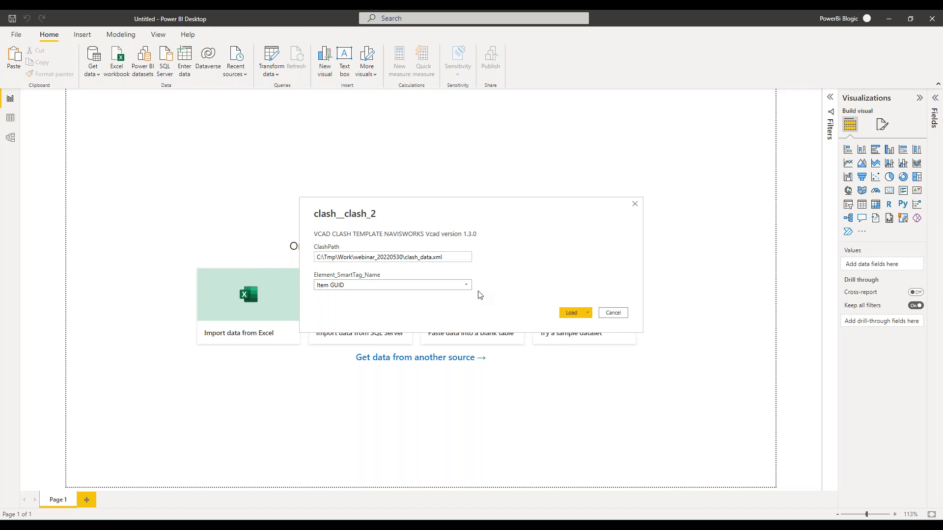
Choose Item GUID for Element_SmartTag_Name and load the clash template.
click(356, 289)
click(373, 286)
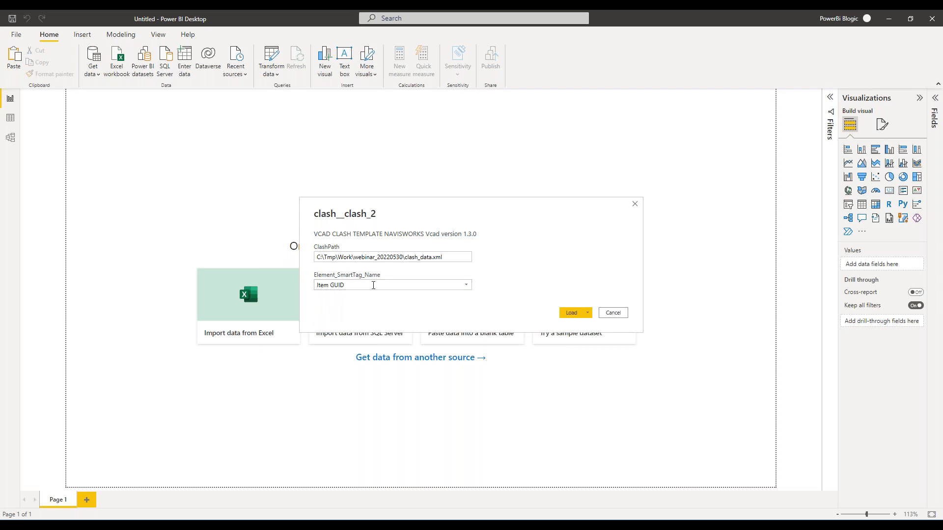
click(466, 285)
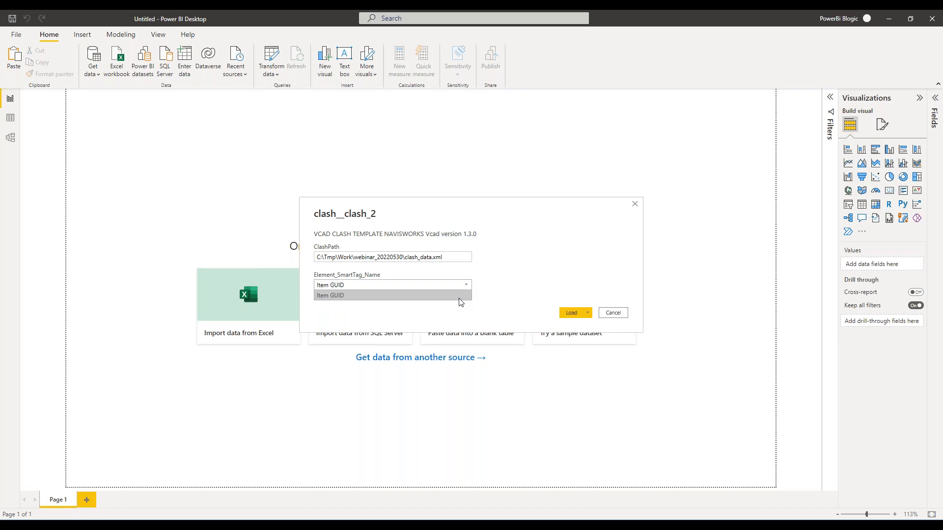
click(379, 296)
click(369, 284)
text(dfe)
key(BackSpace)
key(BackSpace)
click(466, 285)
click(444, 295)
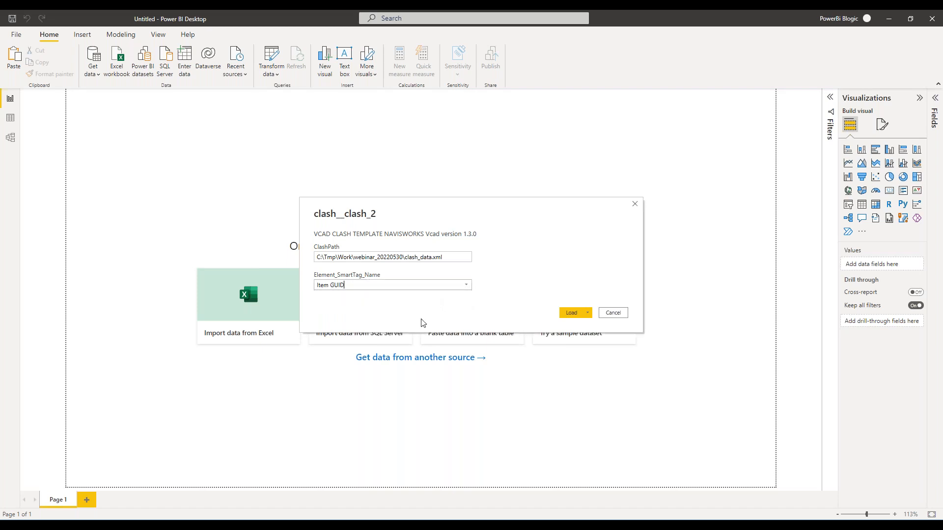
click(565, 312)
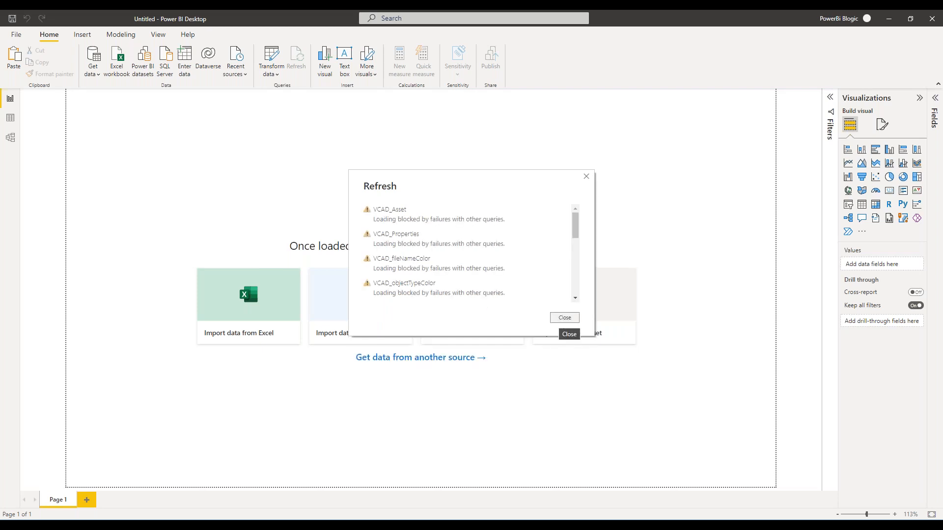
Review the refresh errors and try to apply the pending query changes to the clash report.
scroll(504, 307, down, 5)
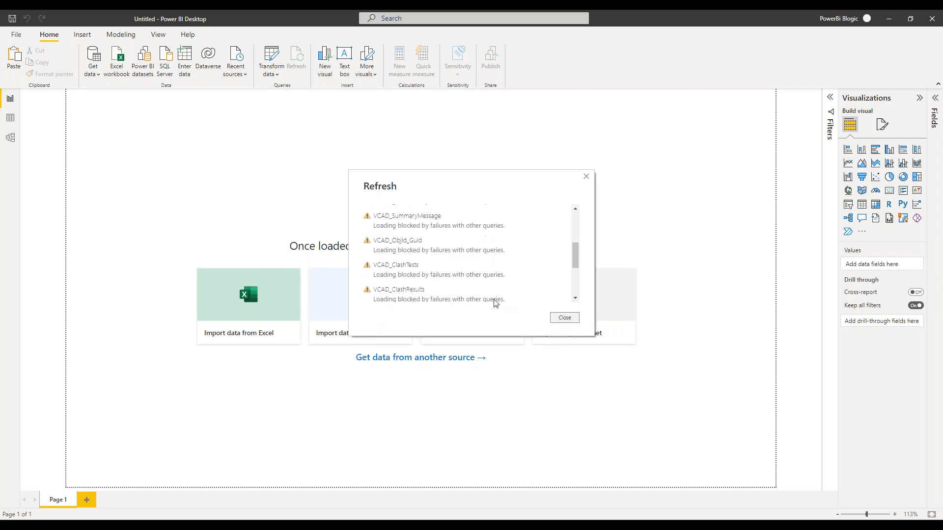
click(565, 318)
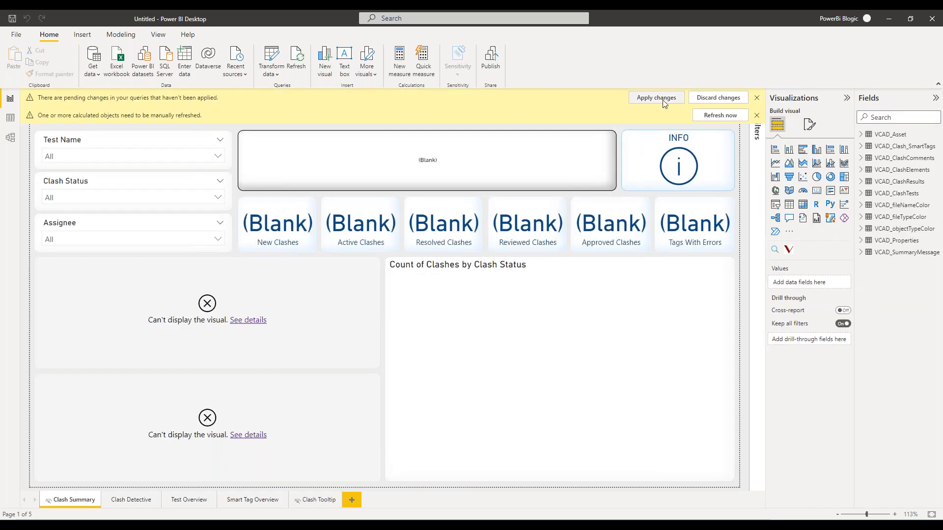
click(656, 100)
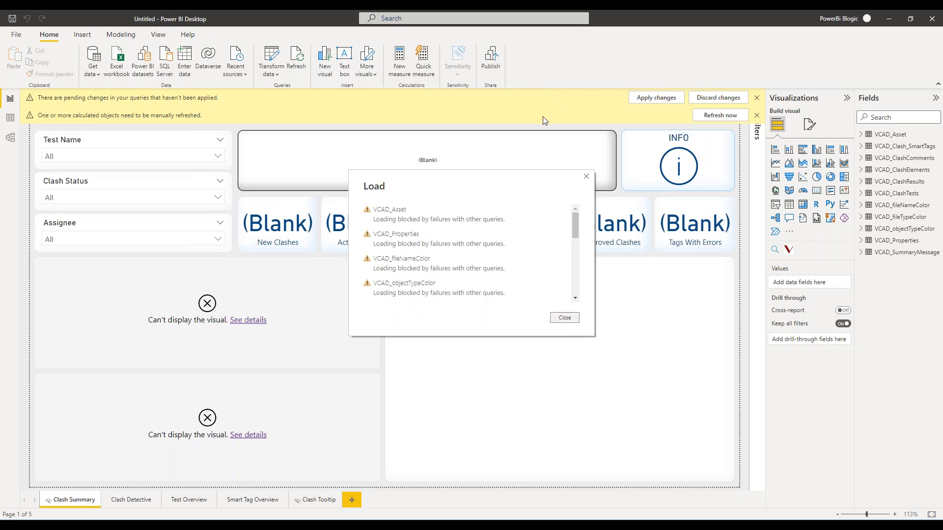
scroll(502, 254, down, 10)
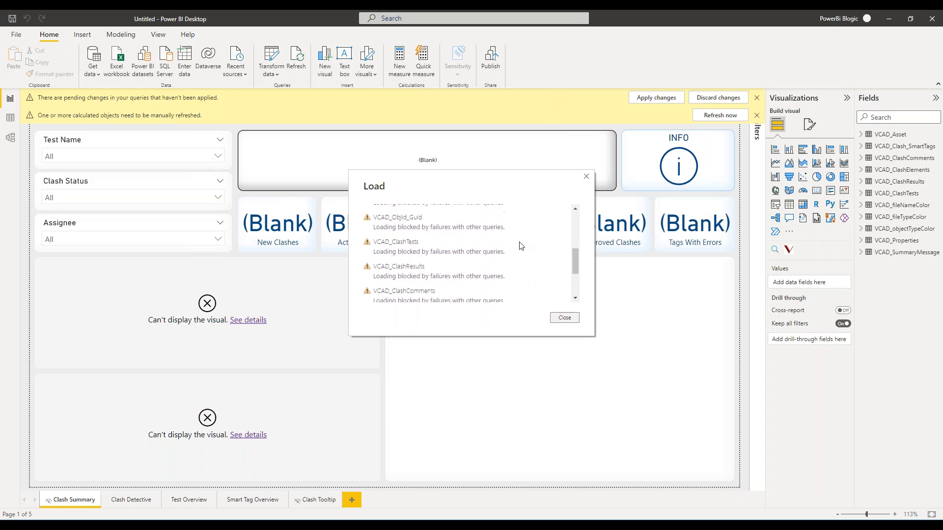
click(574, 320)
Open the Power Query Editor and load the preview of the VCAD_ObjId_Guid query in the Clash group.
click(272, 58)
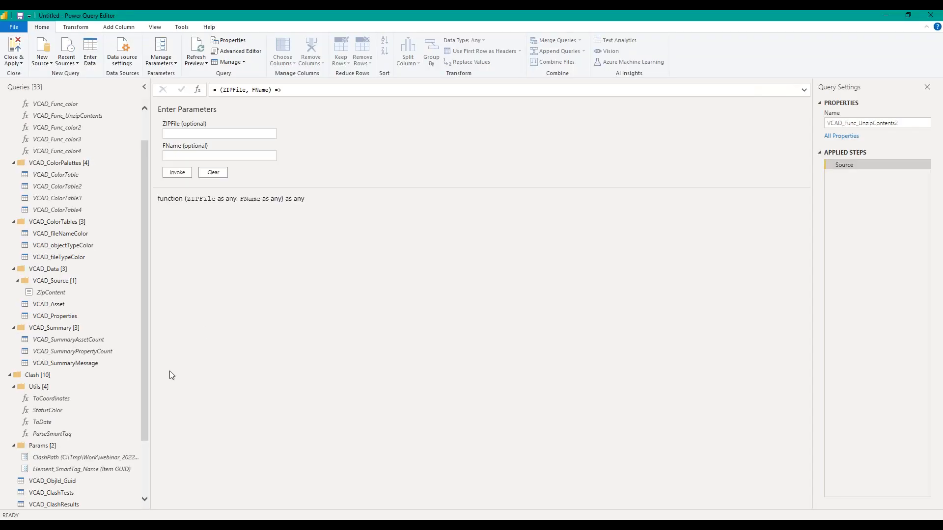
scroll(81, 420, down, 2)
click(76, 409)
click(791, 106)
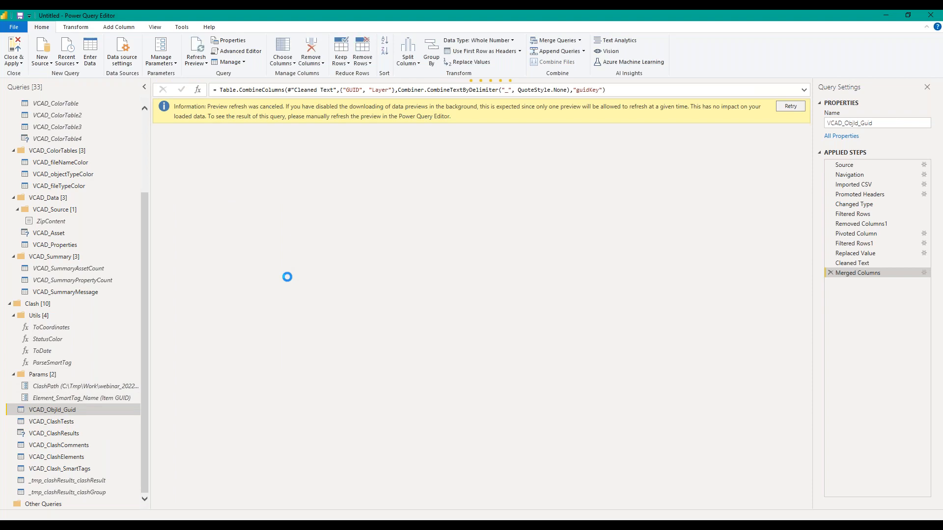
Ignore the privacy level checks for this file to load the VCAD_ClashElements query, and apply the query changes to the report.
click(57, 456)
click(303, 106)
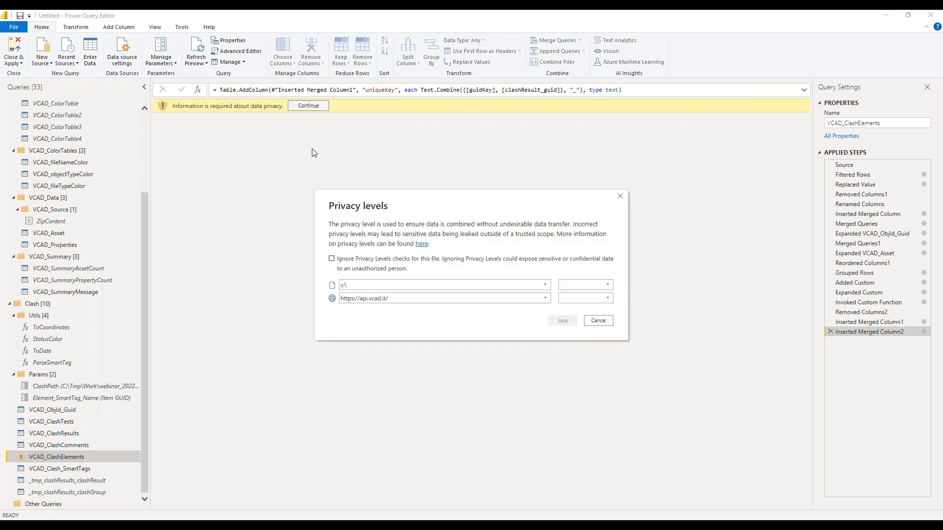
click(336, 260)
click(563, 321)
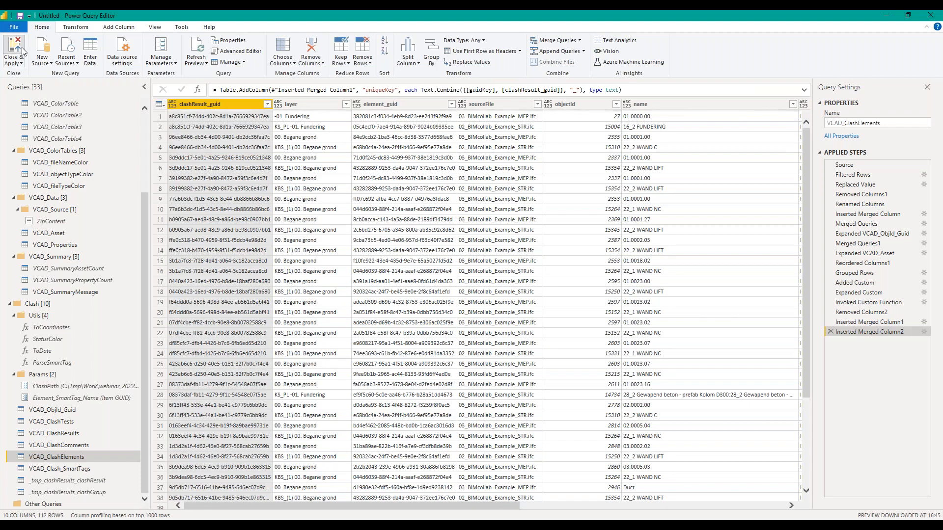
click(22, 49)
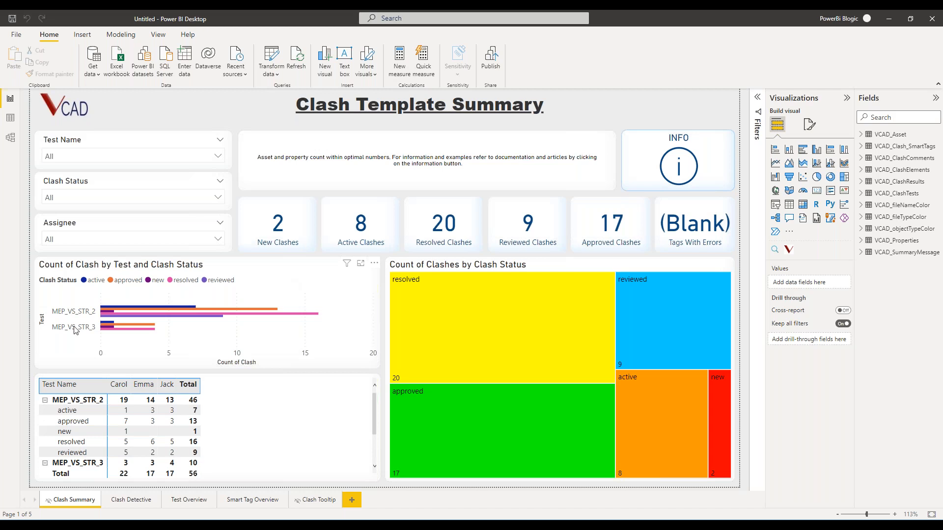
On the Clash Detective page, filter the clash model to test MEP_VS_STR_3 and examine its clashing elements.
click(130, 501)
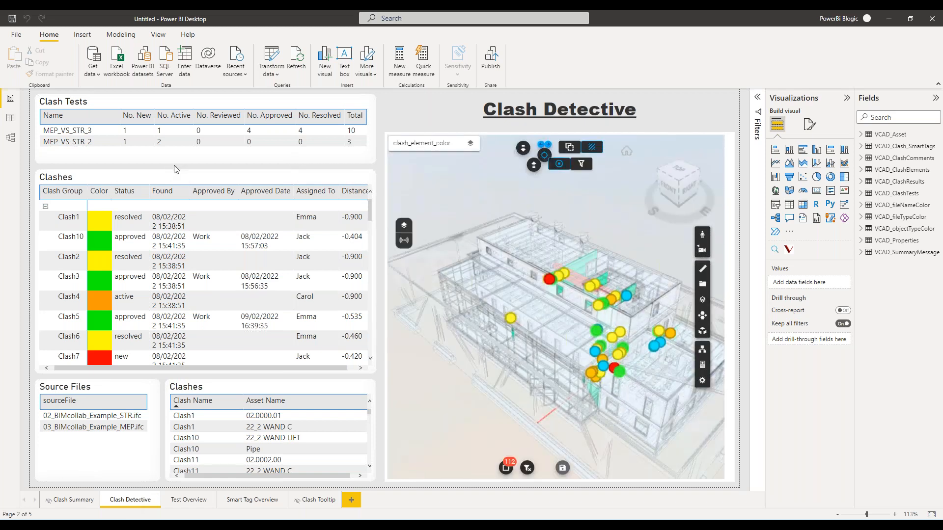
click(71, 130)
scroll(515, 388, up, 5)
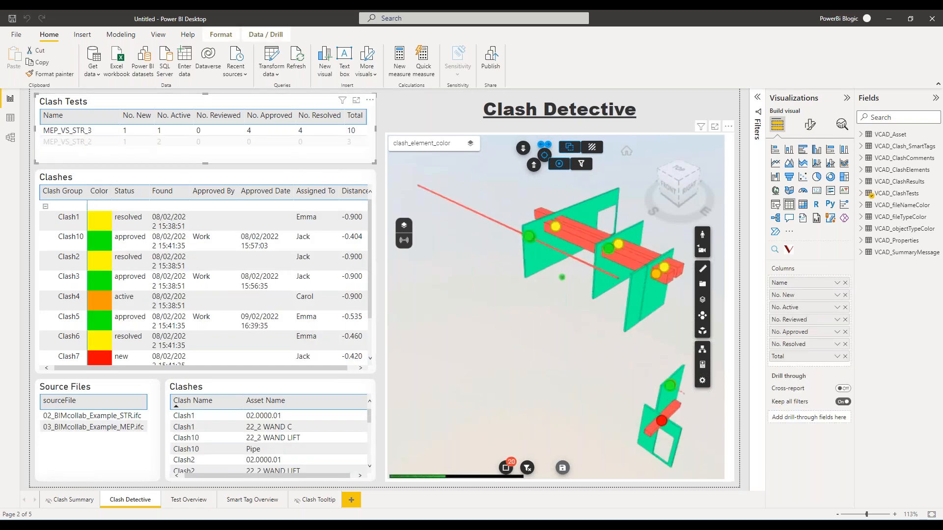
drag(523, 388, 481, 375)
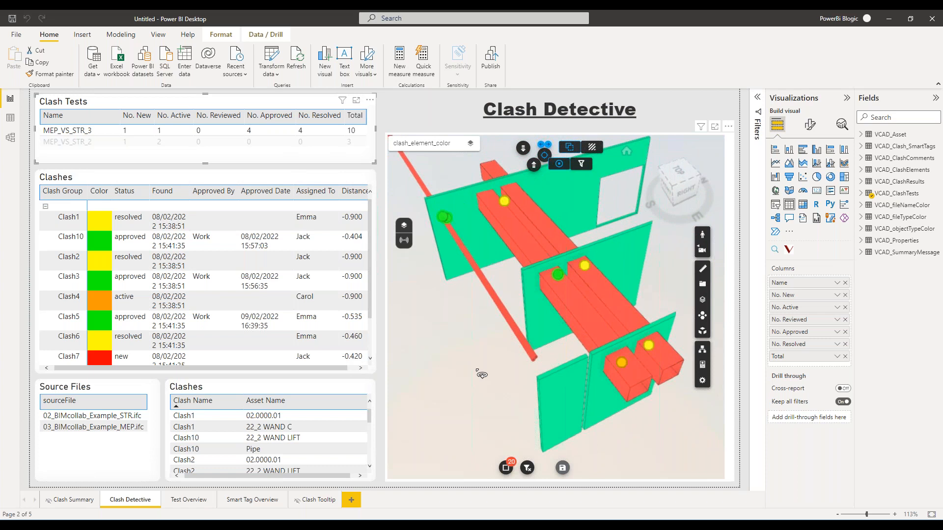
Select the 3D viewer visual on the Clash Detective page and review its field assignments, from Object Id to Tooltips.
click(735, 146)
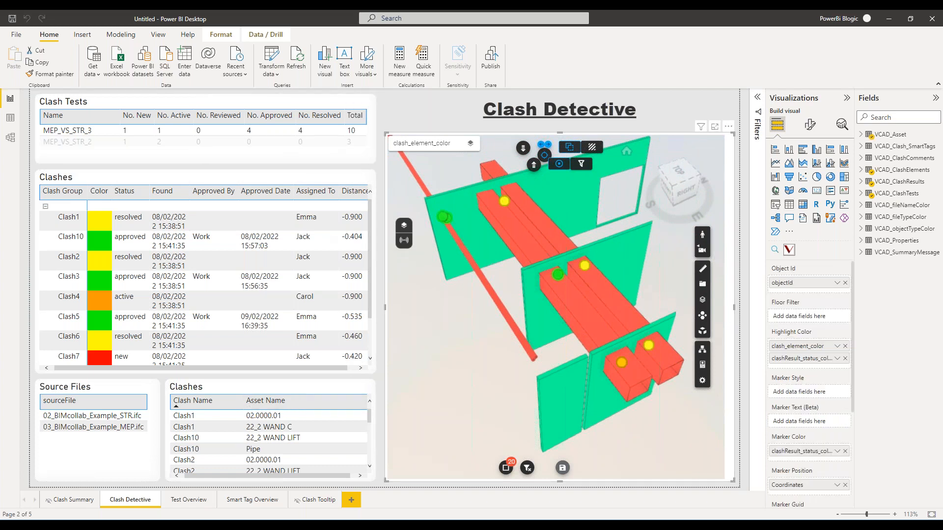
scroll(797, 422, down, 2)
scroll(794, 418, down, 1)
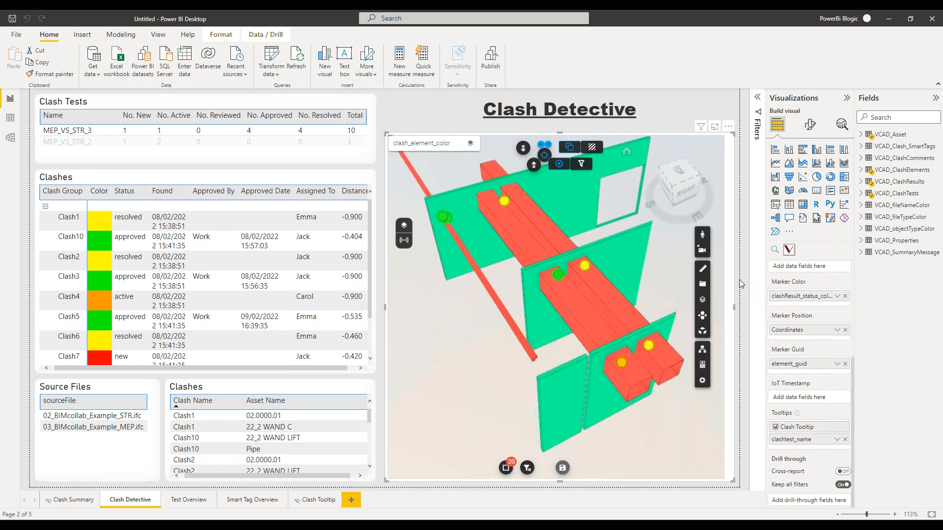
scroll(460, 324, up, 5)
scroll(495, 311, down, 4)
Inspect the clash markers in the 3D model and read the tooltip details of individual clashes.
drag(571, 301, 522, 334)
scroll(525, 311, up, 5)
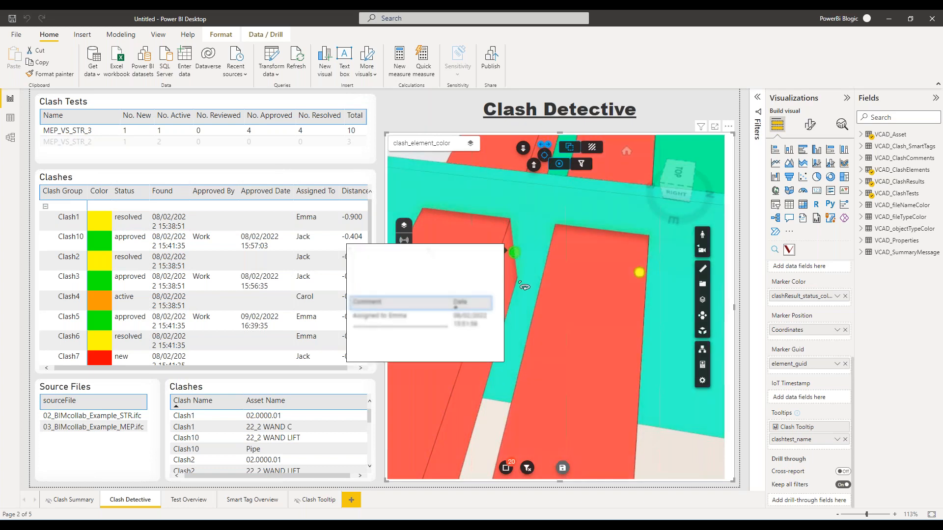
scroll(656, 286, down, 5)
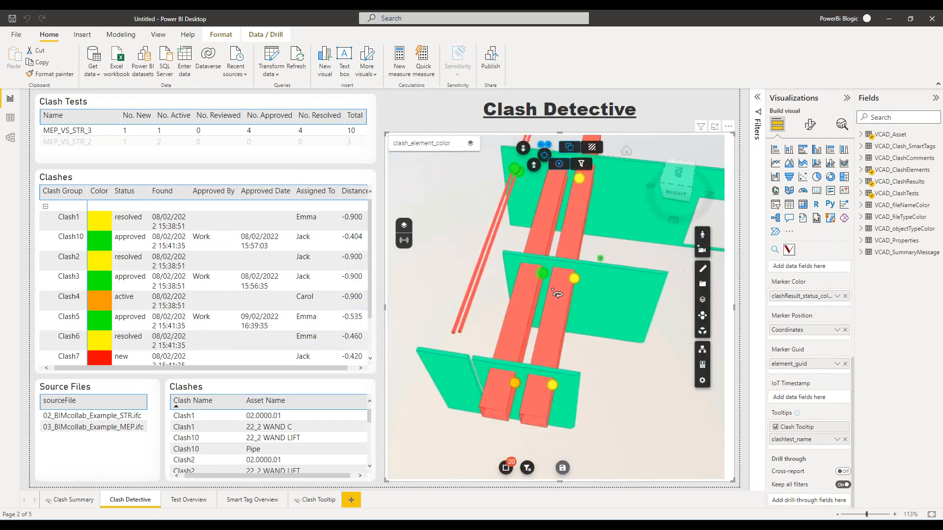
mouse_move(532, 346)
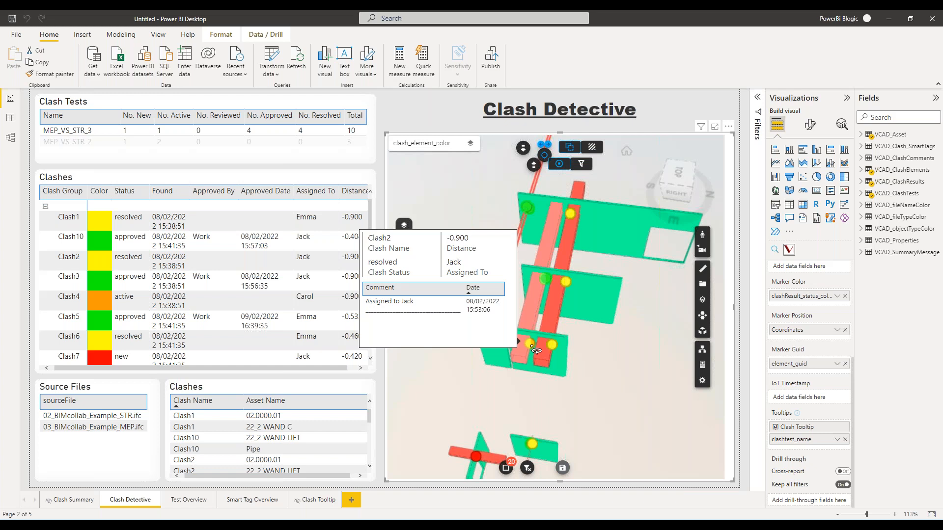
drag(536, 351, 502, 405)
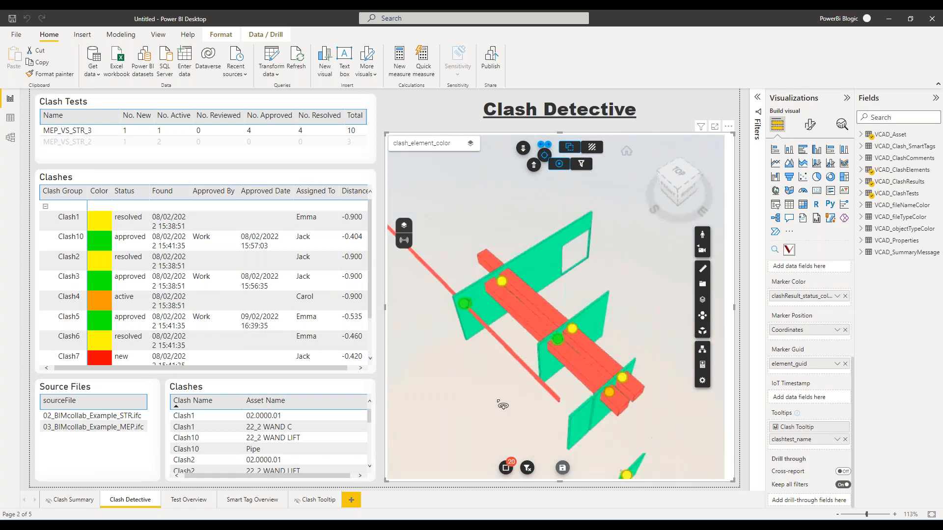
On the Test Overview page, isolate the clashing elements in the 3D viewer and filter the page to test MEP_VS_STR_3.
click(214, 499)
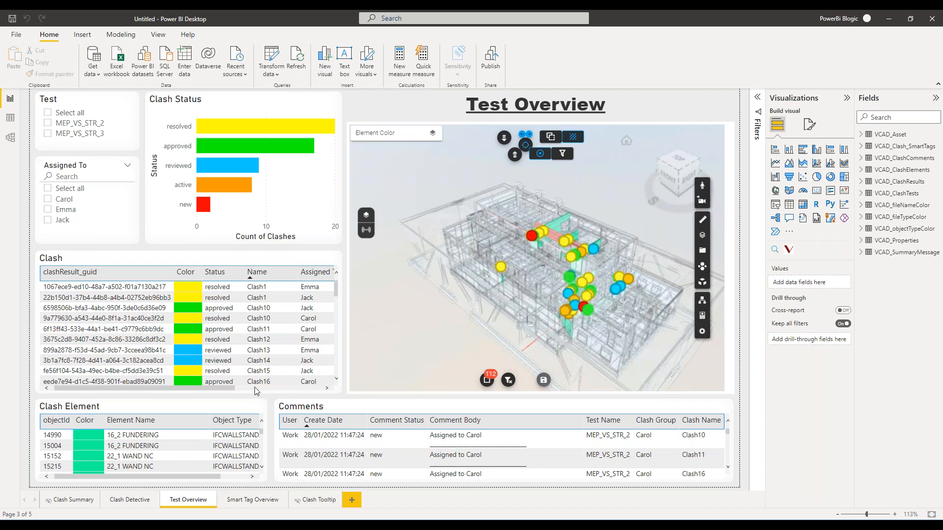
click(554, 141)
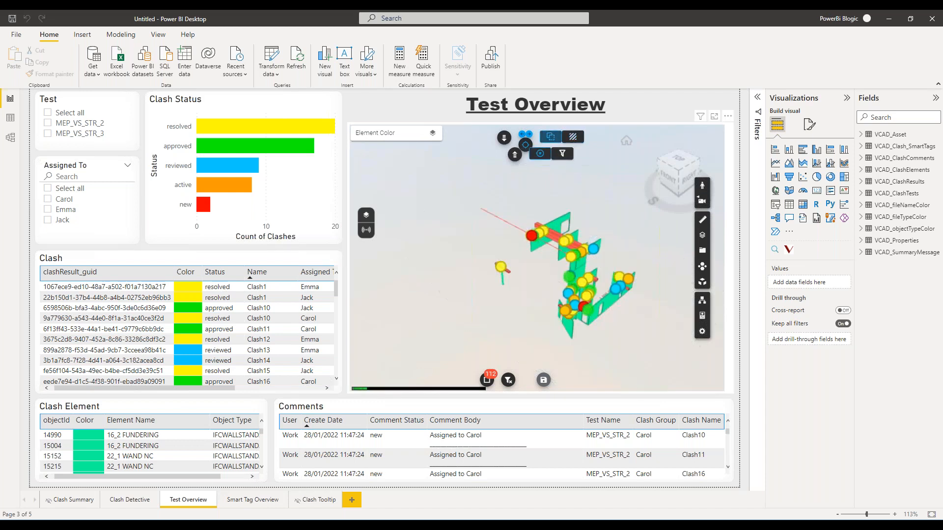
drag(466, 275, 434, 290)
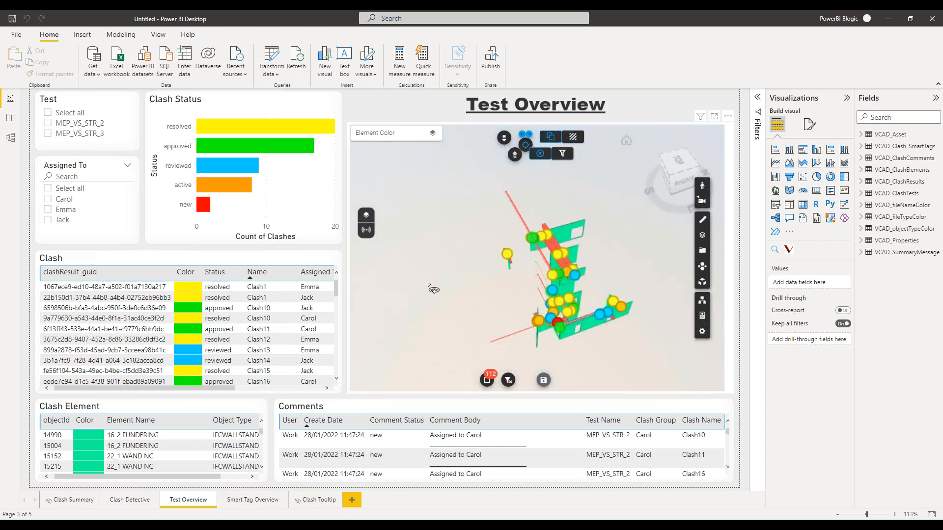
click(47, 133)
scroll(471, 281, up, 1)
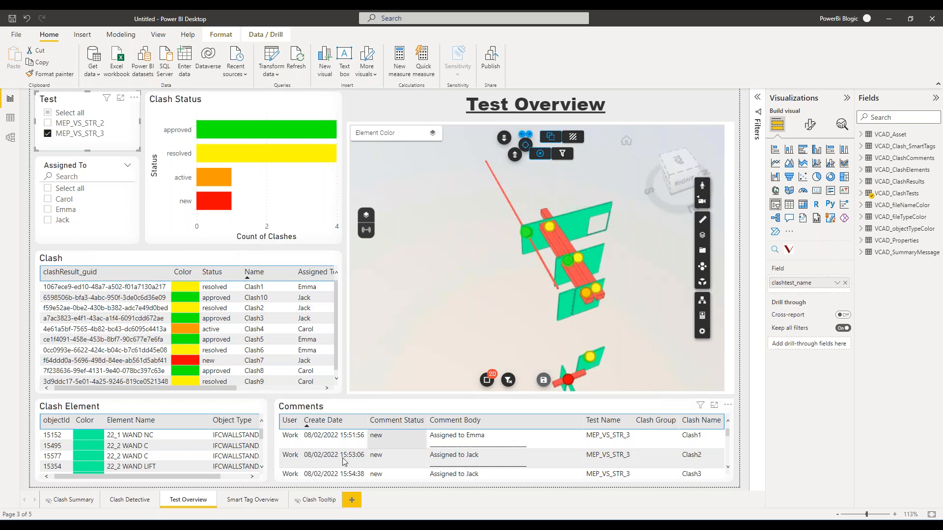
Open the Smart Tag Overview page and examine the clash markers in its 3D model from different angles.
click(240, 502)
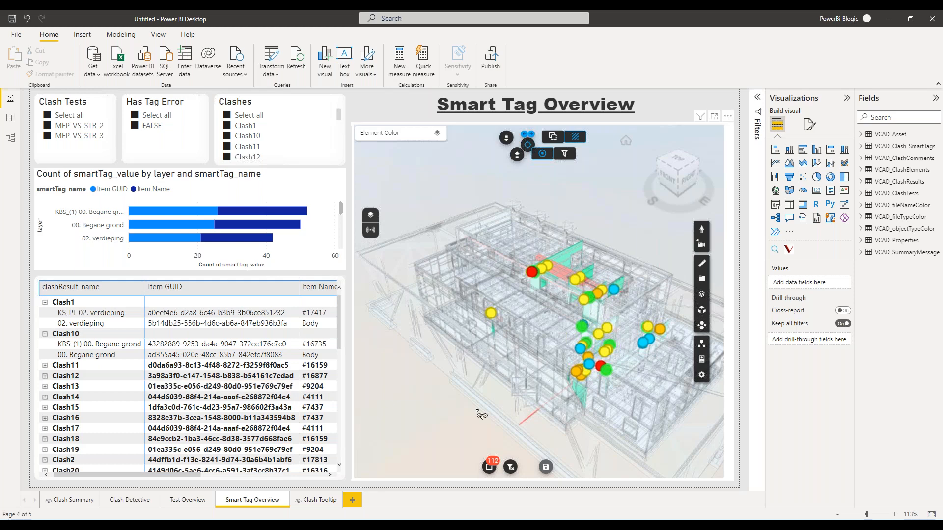
drag(481, 415, 495, 402)
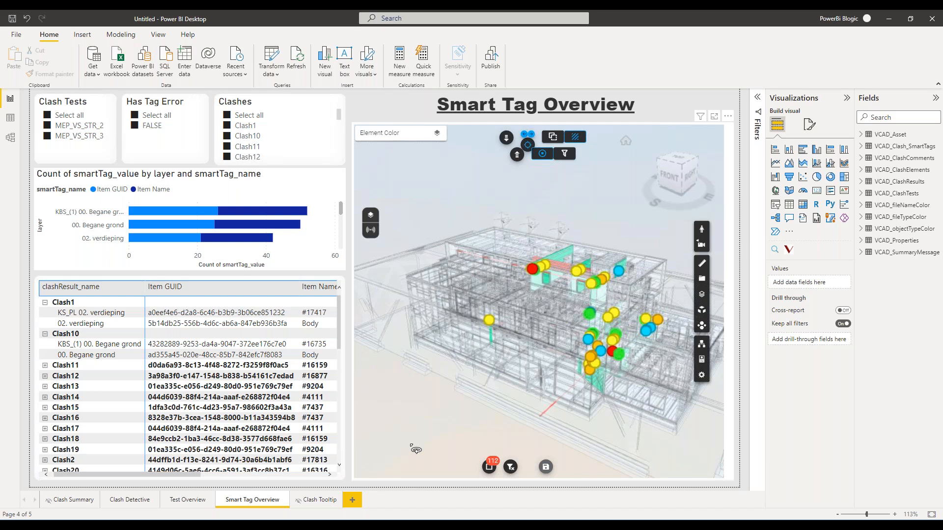
drag(429, 434, 417, 460)
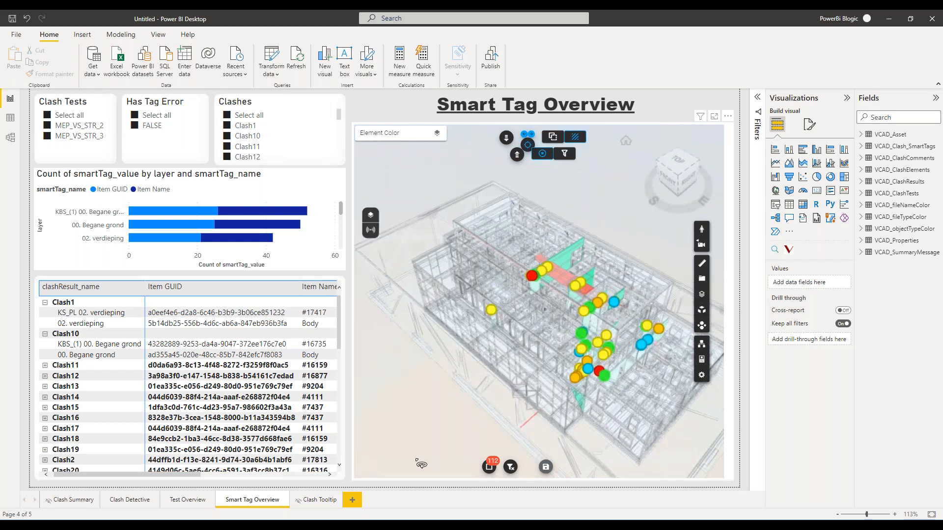